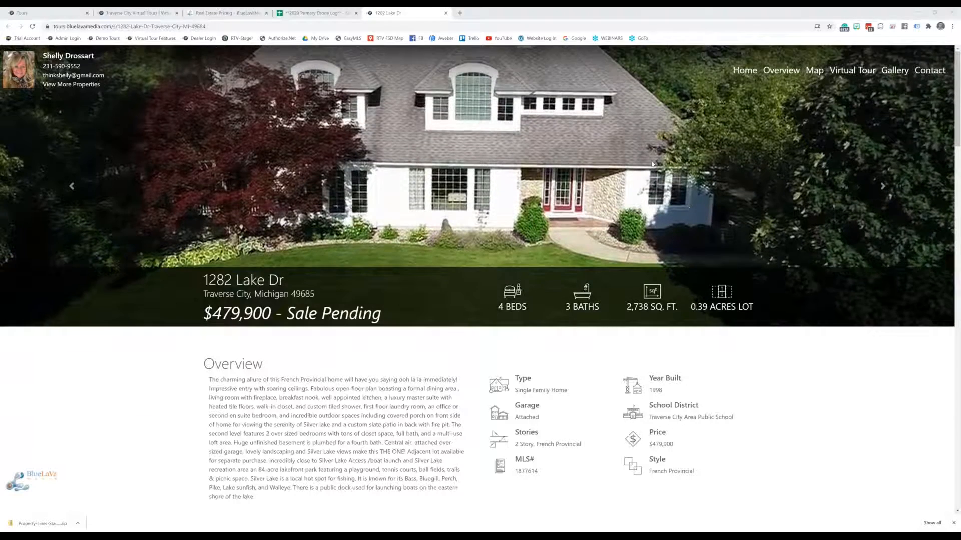
scroll(777, 325, down, 1)
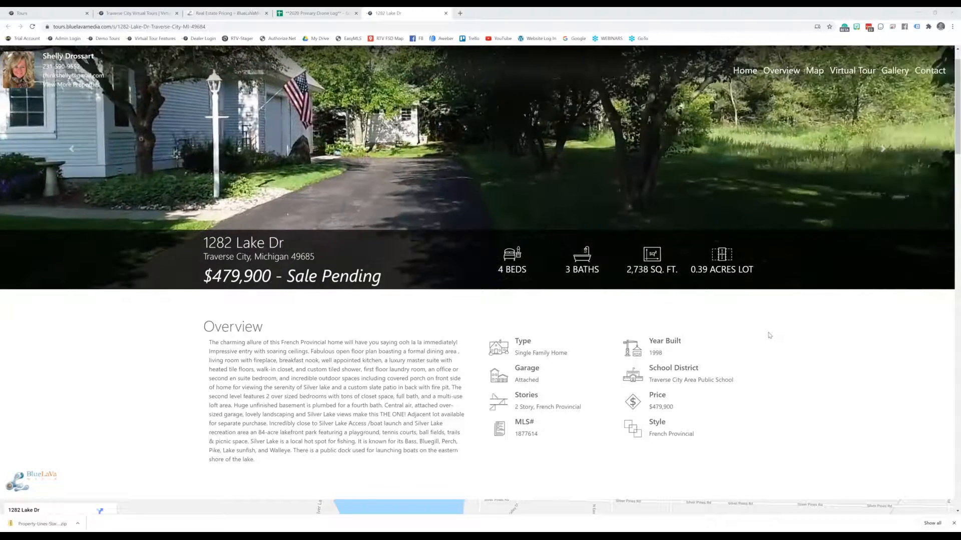
scroll(768, 325, down, 2)
scroll(767, 316, down, 3)
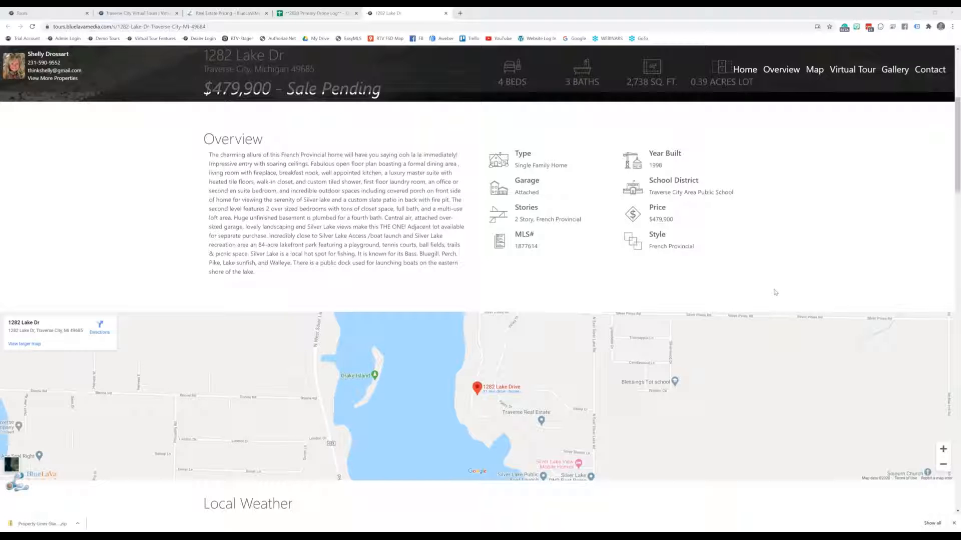
scroll(775, 292, down, 1)
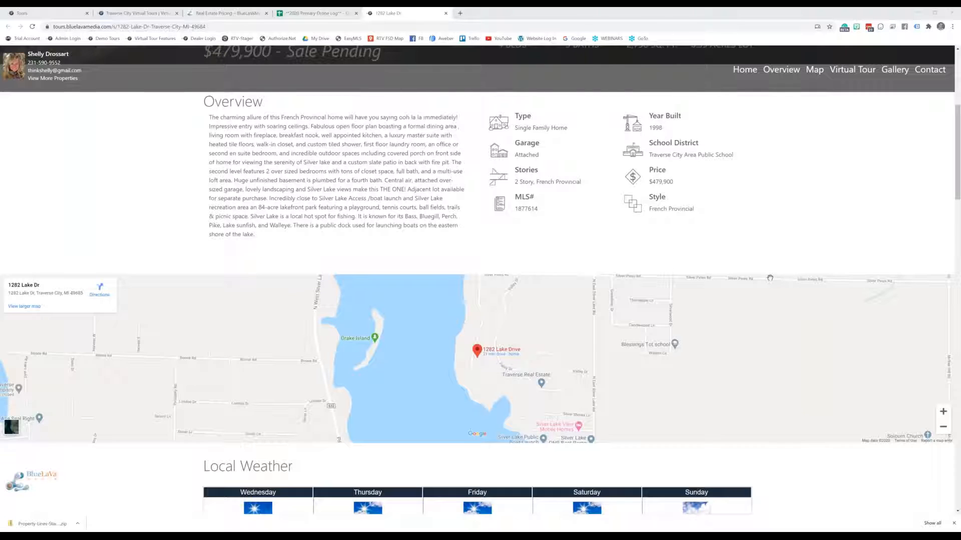
scroll(770, 278, down, 4)
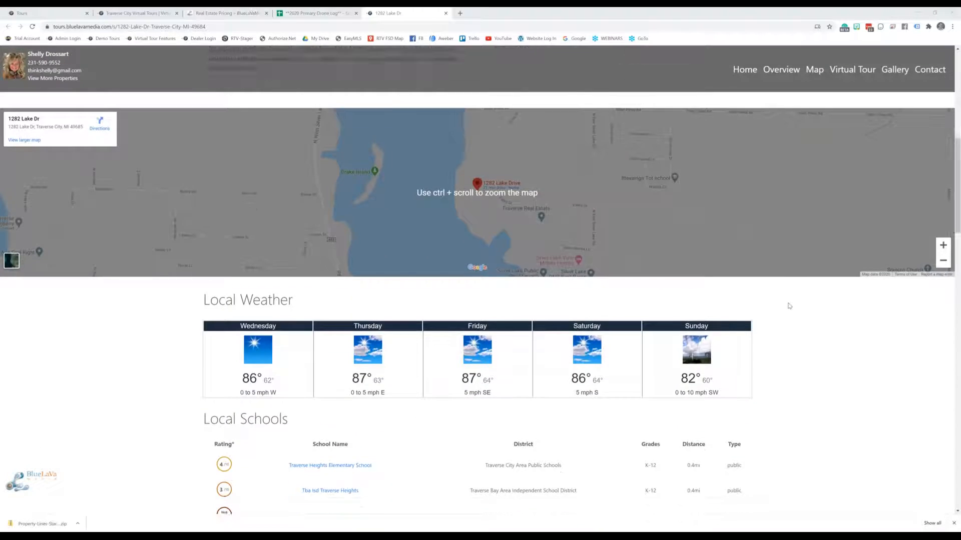
scroll(789, 306, down, 7)
scroll(789, 307, down, 3)
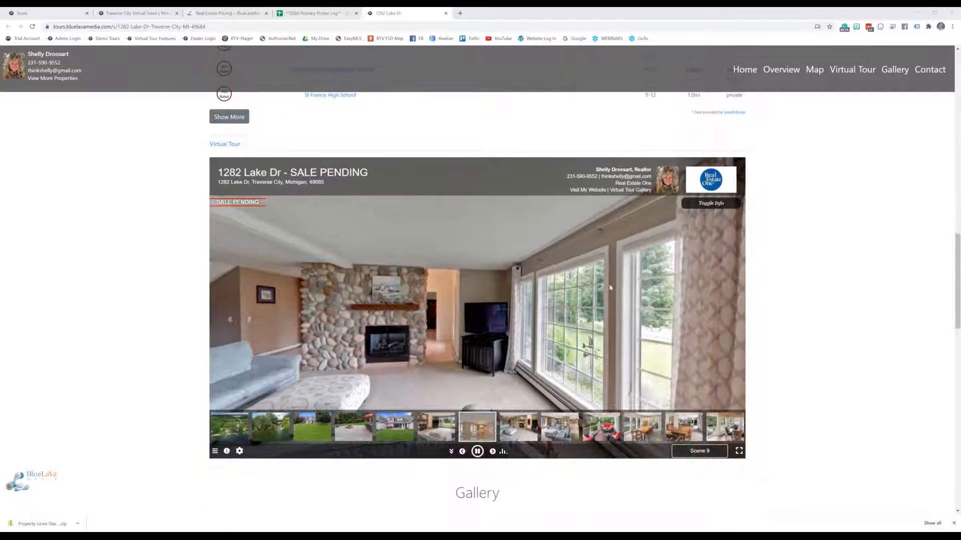
drag(434, 294, 573, 293)
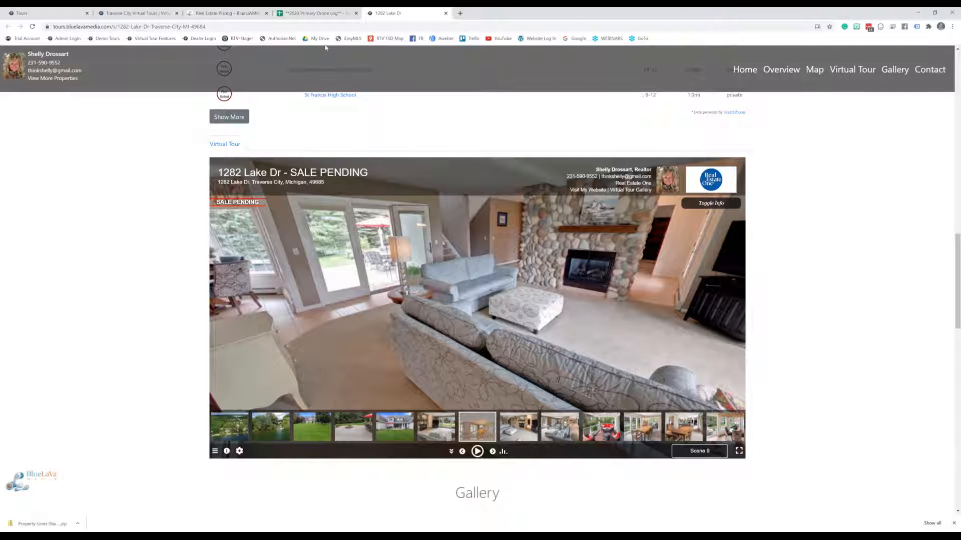
Pan across the living room panorama to view the whole room
scroll(760, 219, up, 5)
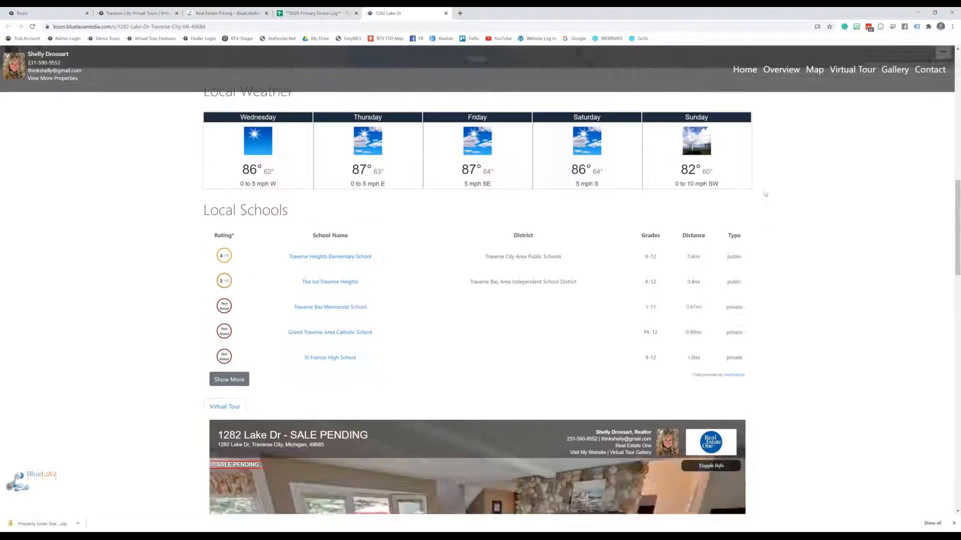
scroll(824, 203, up, 10)
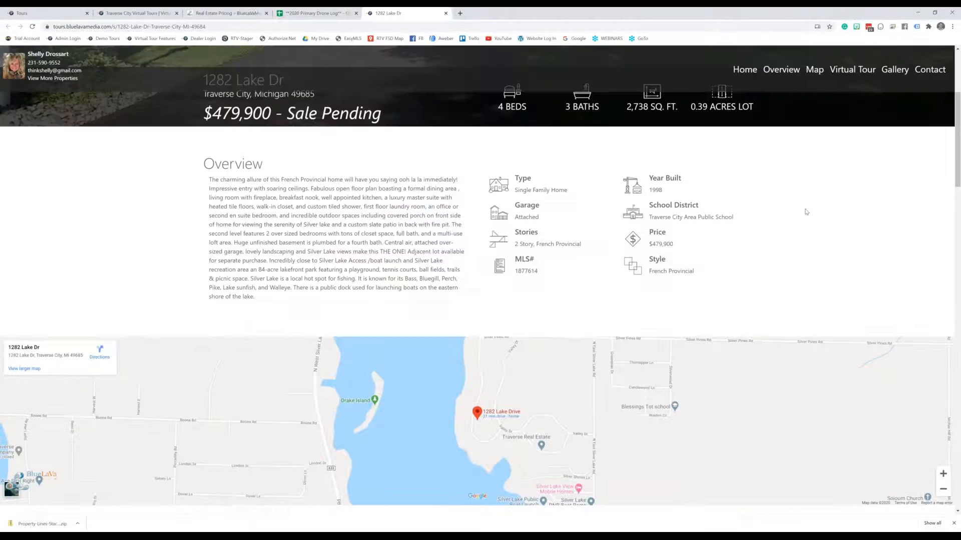
scroll(806, 211, up, 4)
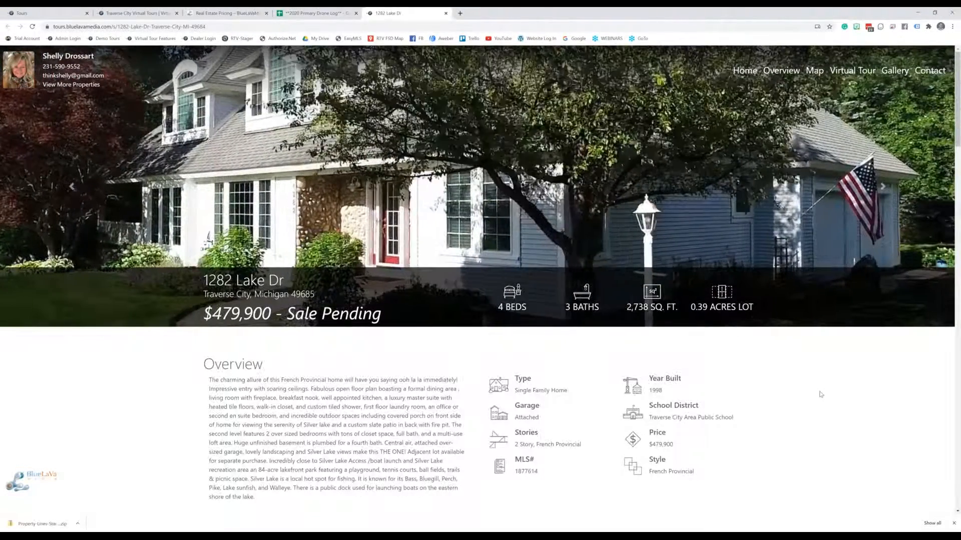
scroll(792, 440, down, 1)
scroll(792, 440, down, 15)
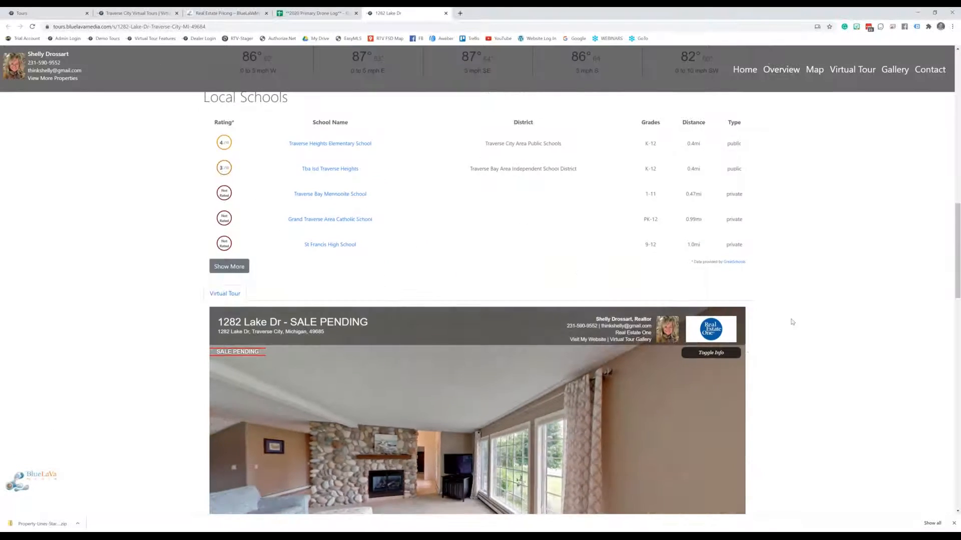
scroll(840, 220, down, 5)
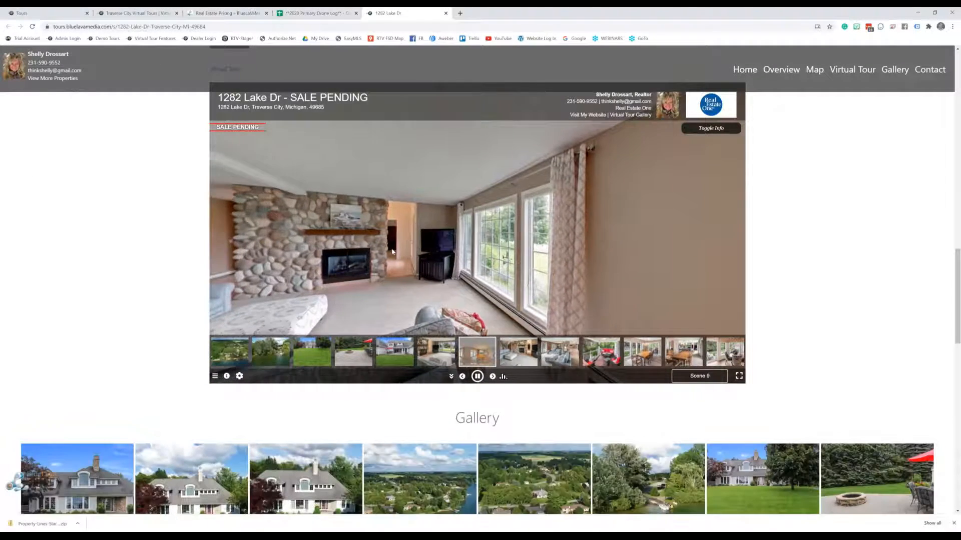
drag(389, 218, 310, 270)
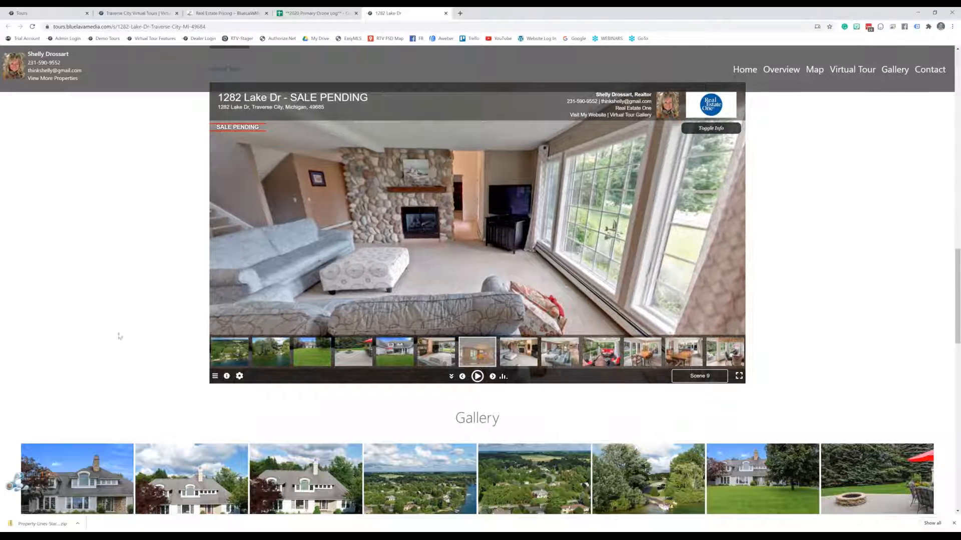
scroll(145, 329, up, 2)
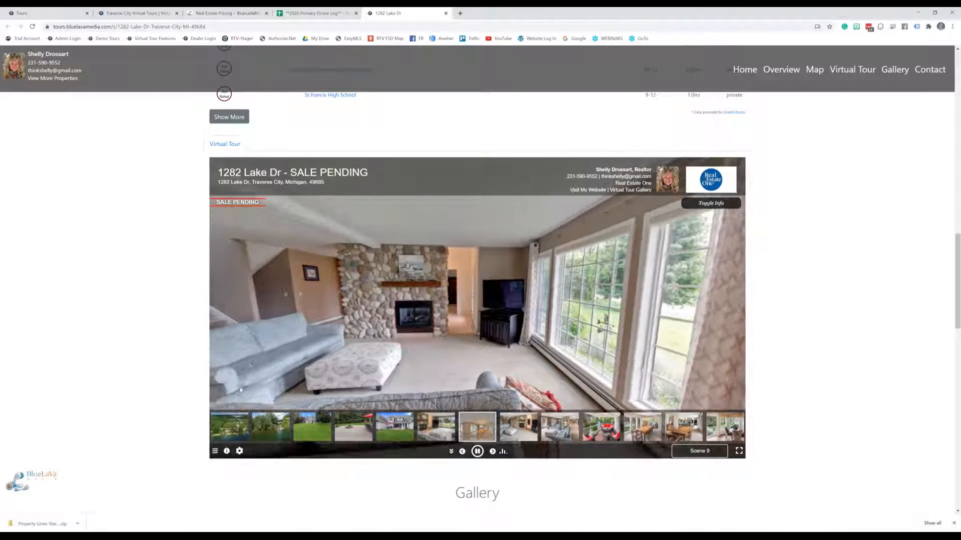
drag(256, 356, 596, 350)
Step through Aerial View 1 and 2 to the Aerial Drone Video scene, then scroll back up
click(271, 430)
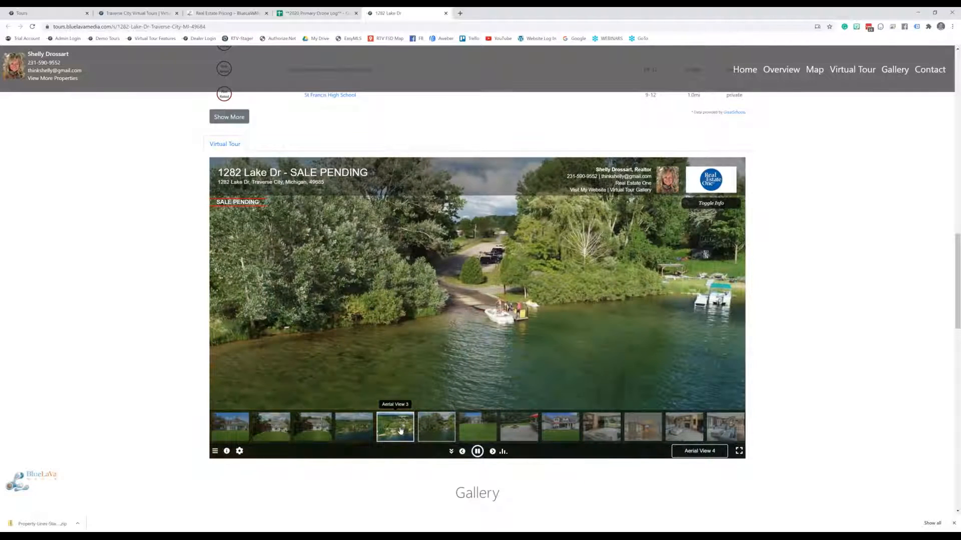
click(354, 427)
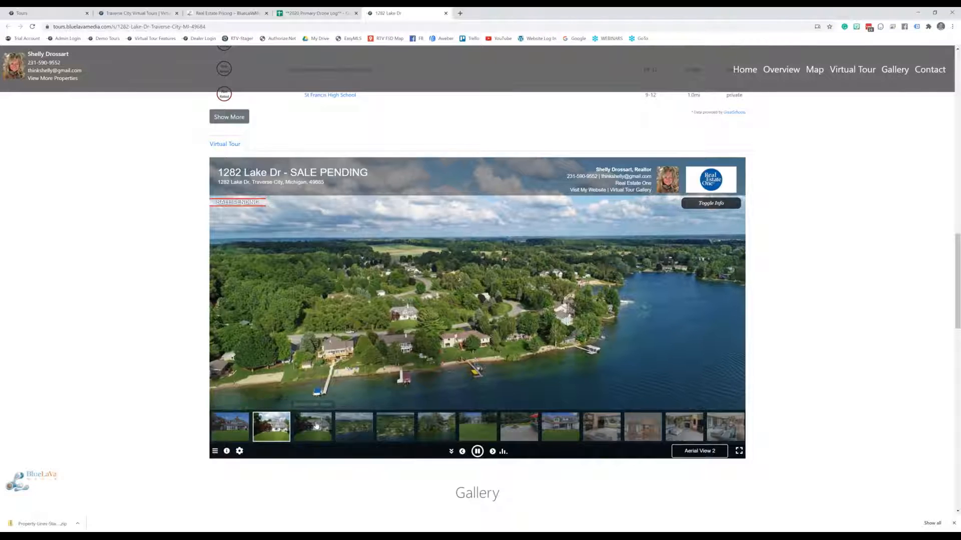
click(271, 427)
click(354, 426)
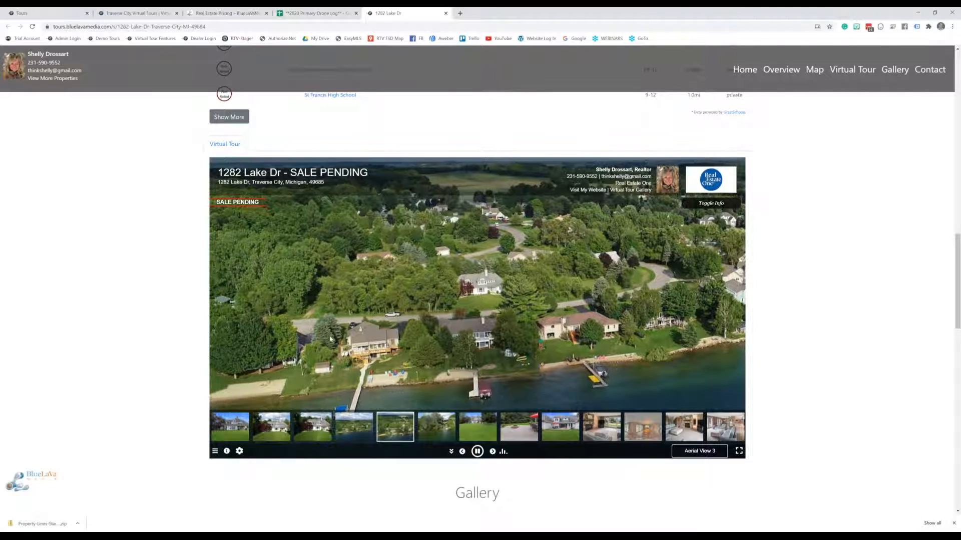
click(313, 429)
scroll(849, 255, down, 3)
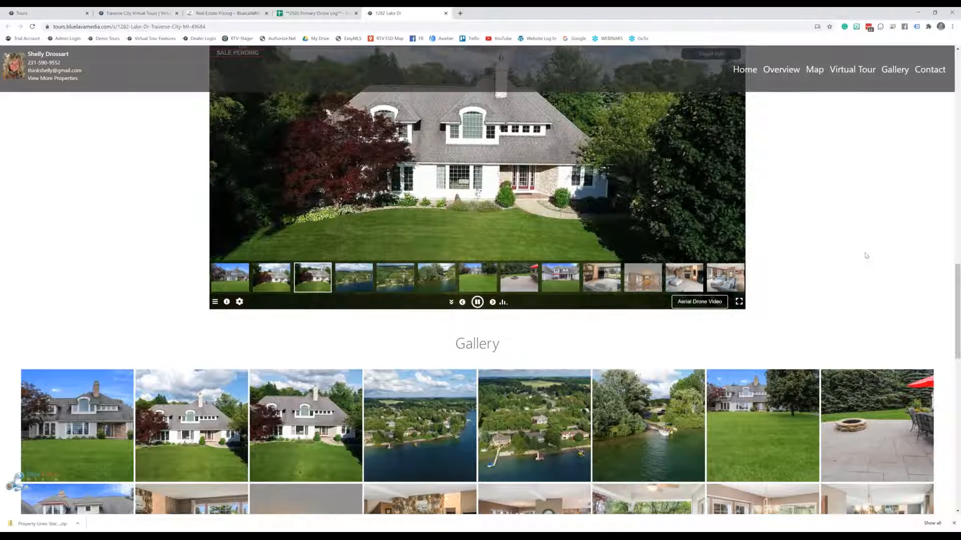
scroll(867, 255, up, 2)
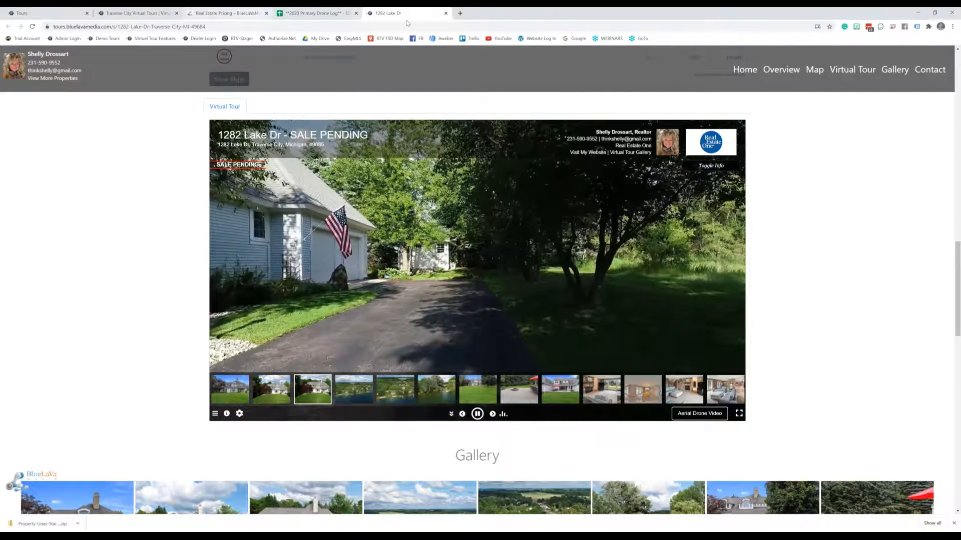
scroll(660, 296, up, 9)
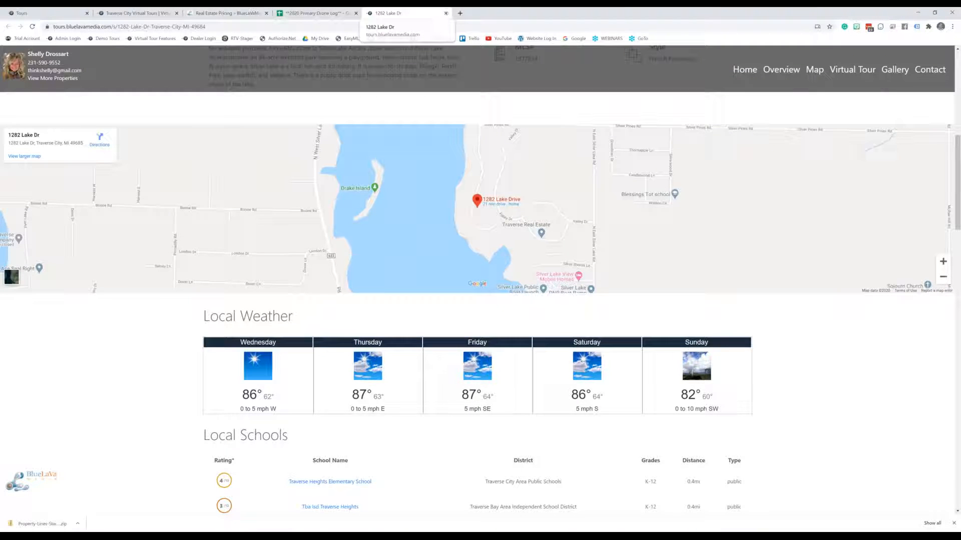
click(446, 14)
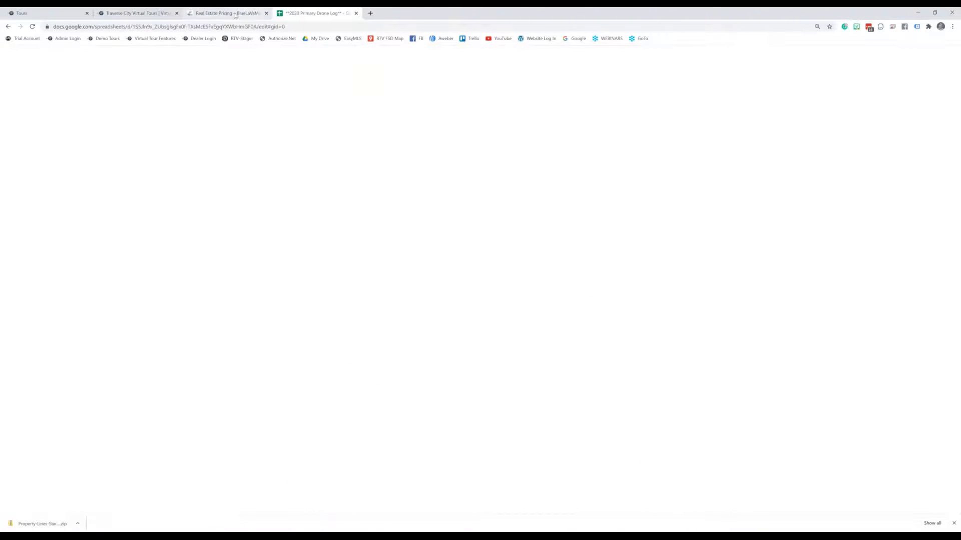
click(234, 15)
click(150, 15)
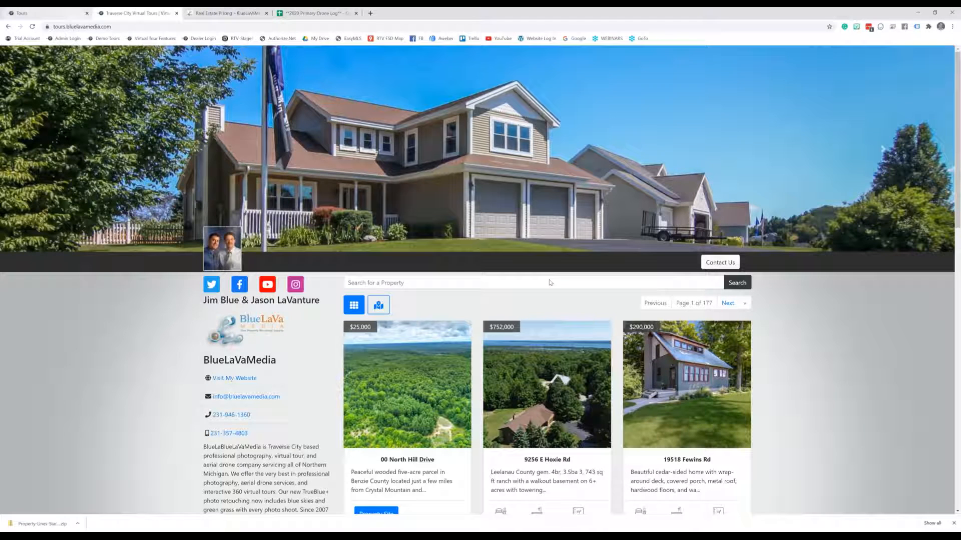
scroll(819, 266, down, 1)
scroll(797, 279, down, 4)
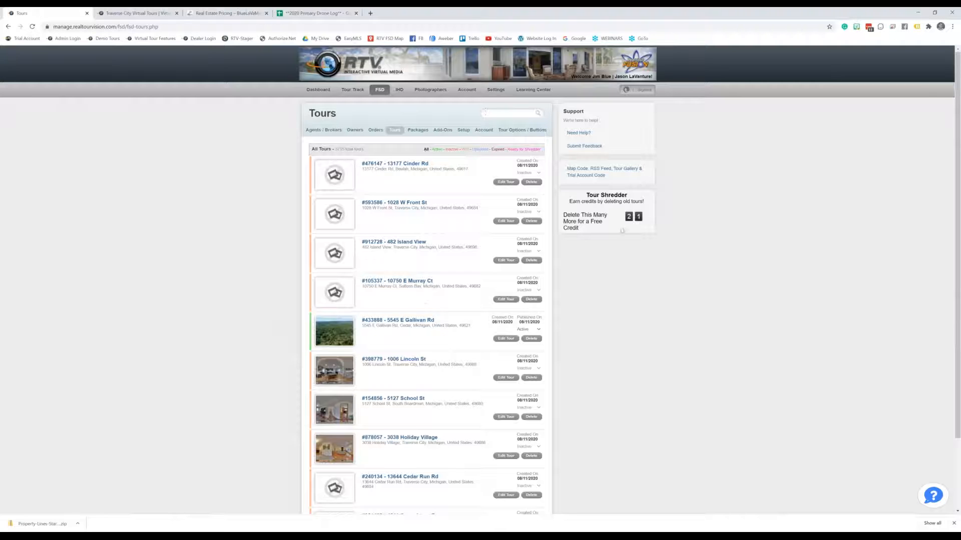
click(21, 13)
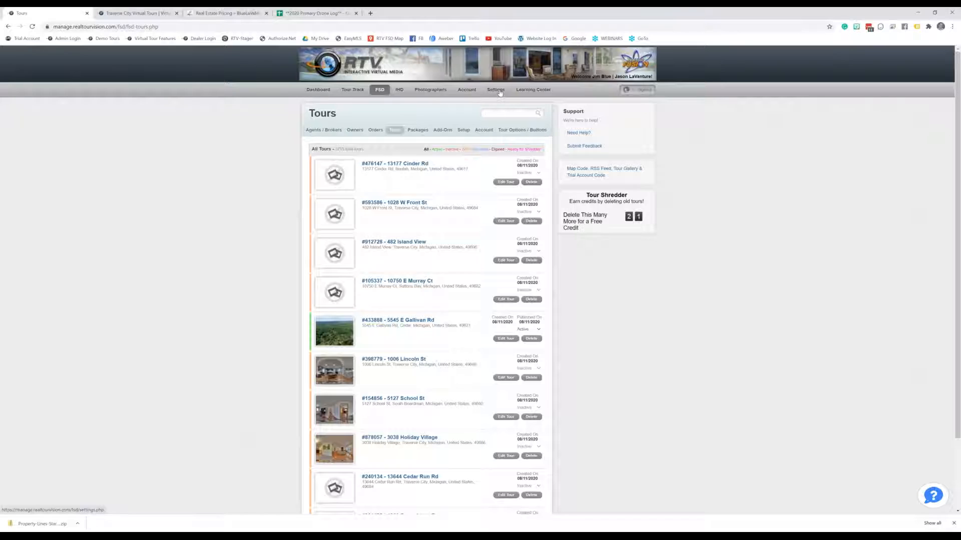
In Agents / Brokers, filter to Linked Agents and edit the first agent's account
click(321, 130)
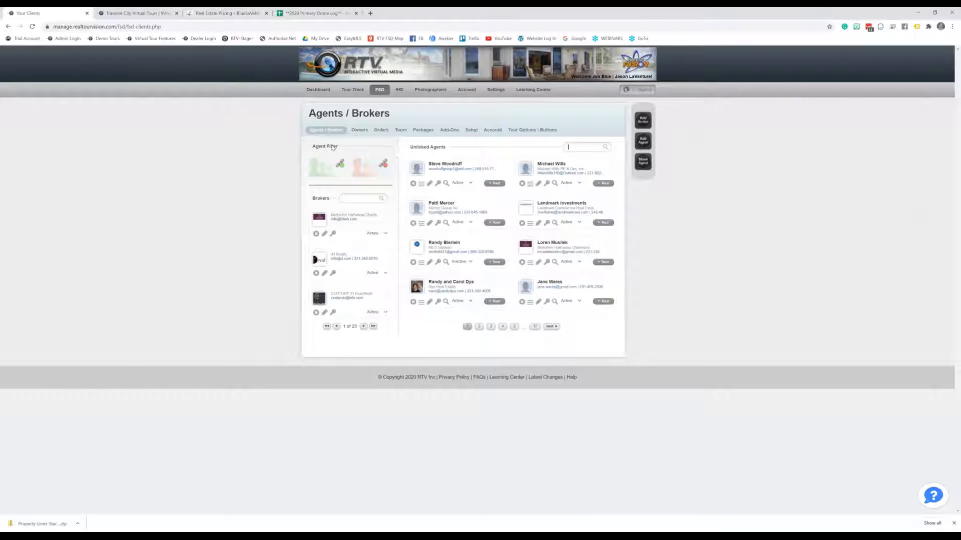
click(327, 169)
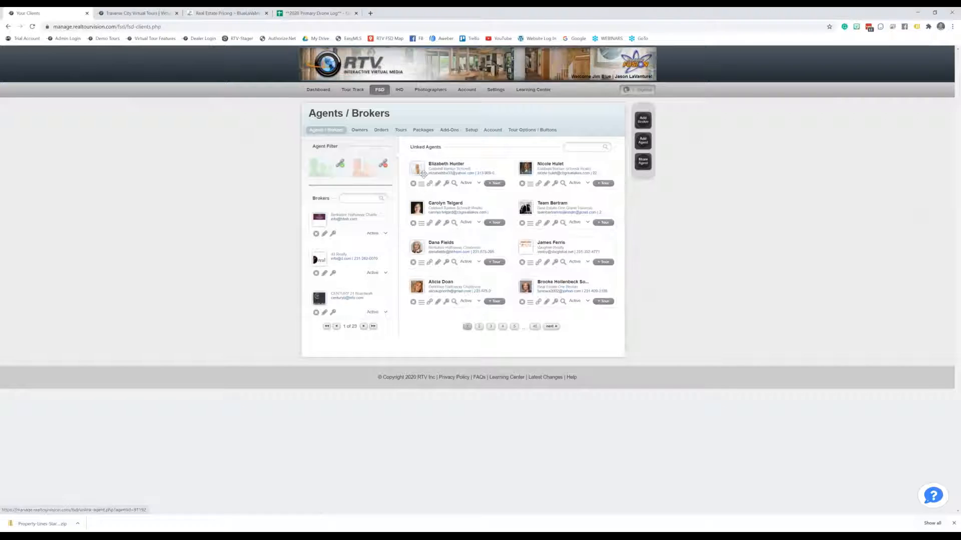
click(438, 185)
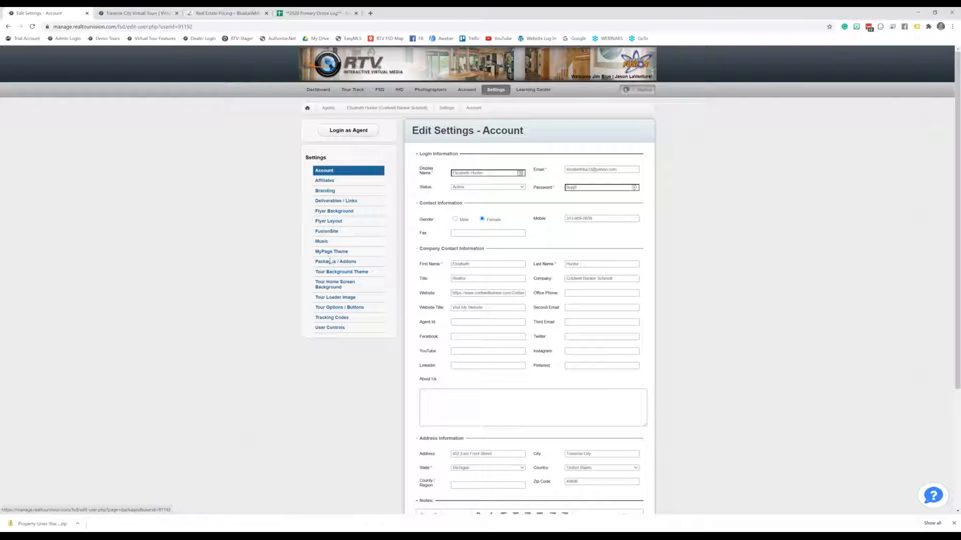
Log in as the linked agent from their account settings page
scroll(330, 192, down, 1)
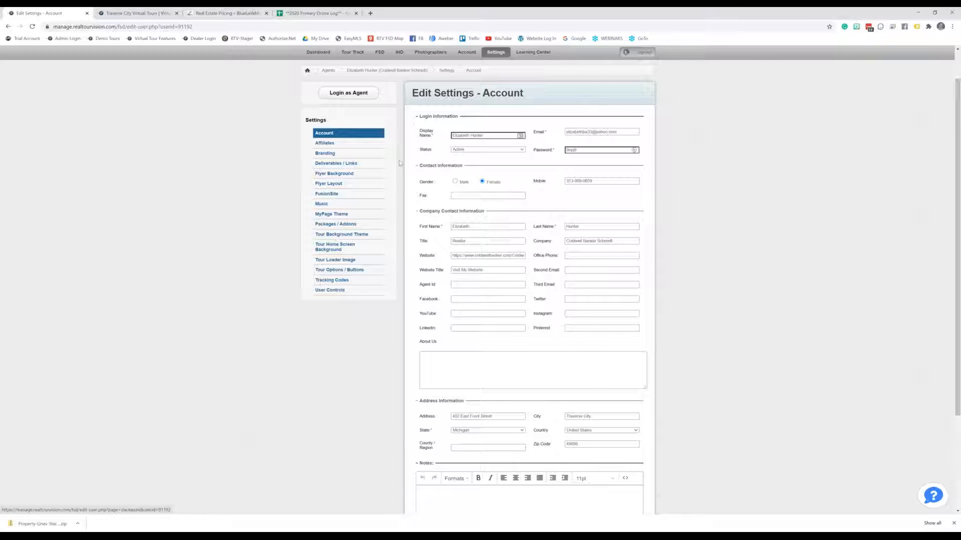
scroll(401, 123, up, 1)
click(345, 131)
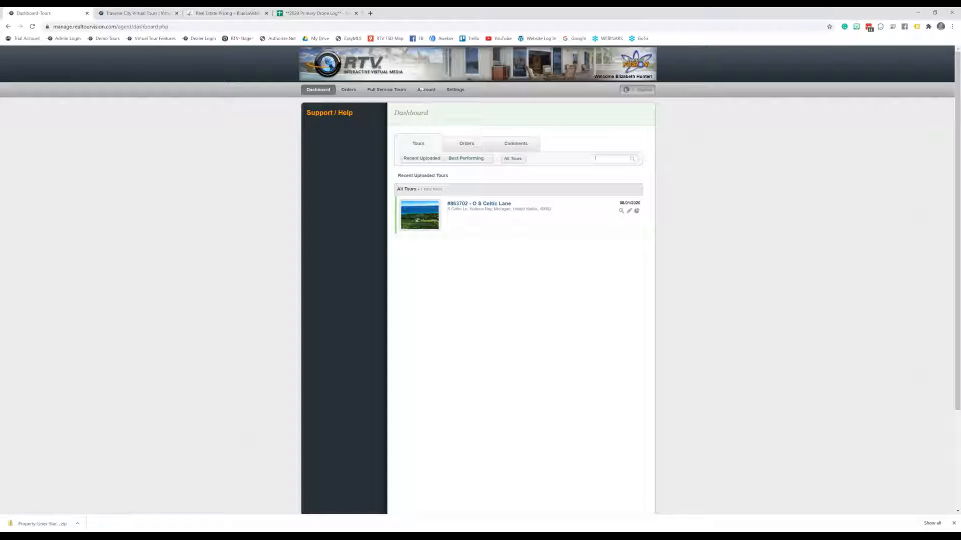
Check the agent's profile and YouTube posting settings, then leave the agent session
click(454, 90)
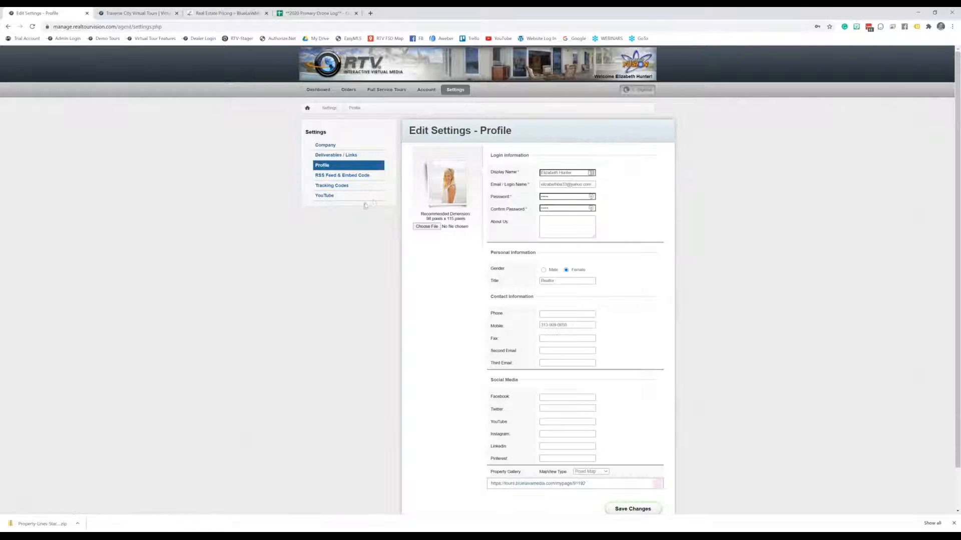
click(331, 196)
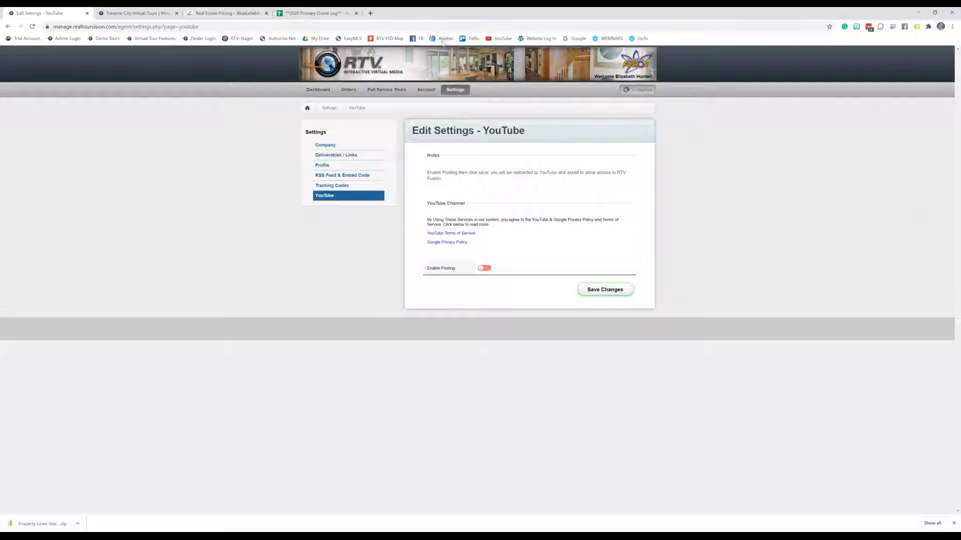
click(626, 94)
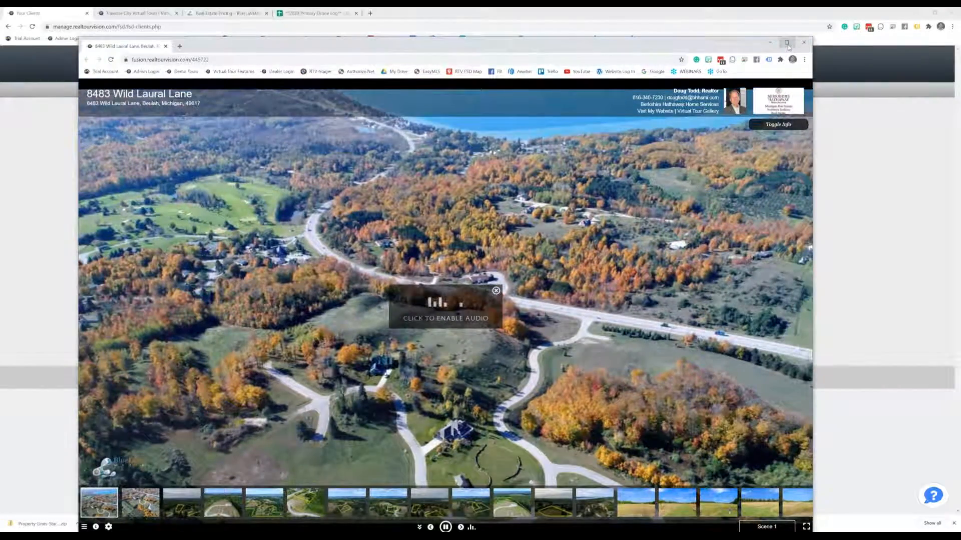
Maximize the Wild Laural Lane tour and play its Aerial Drone Video after Scene 2
click(787, 42)
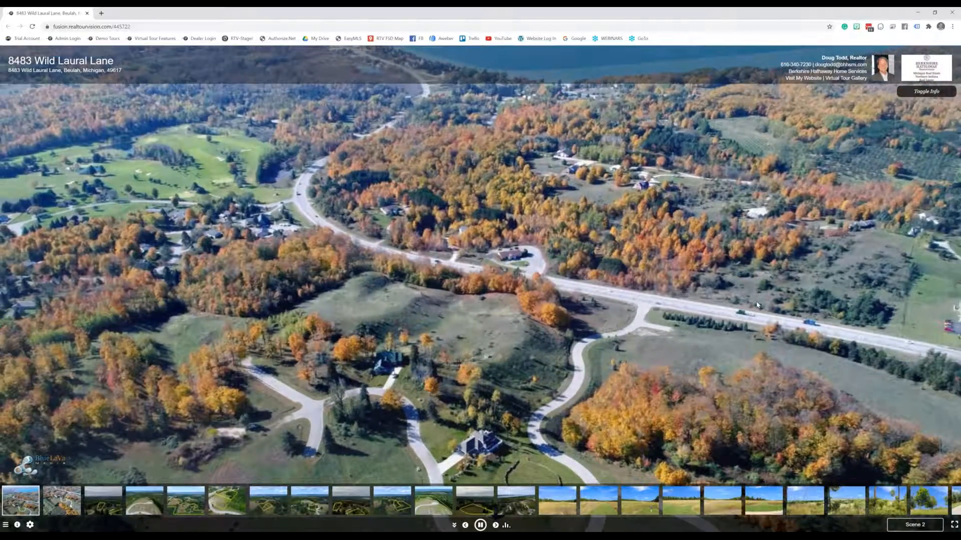
click(63, 507)
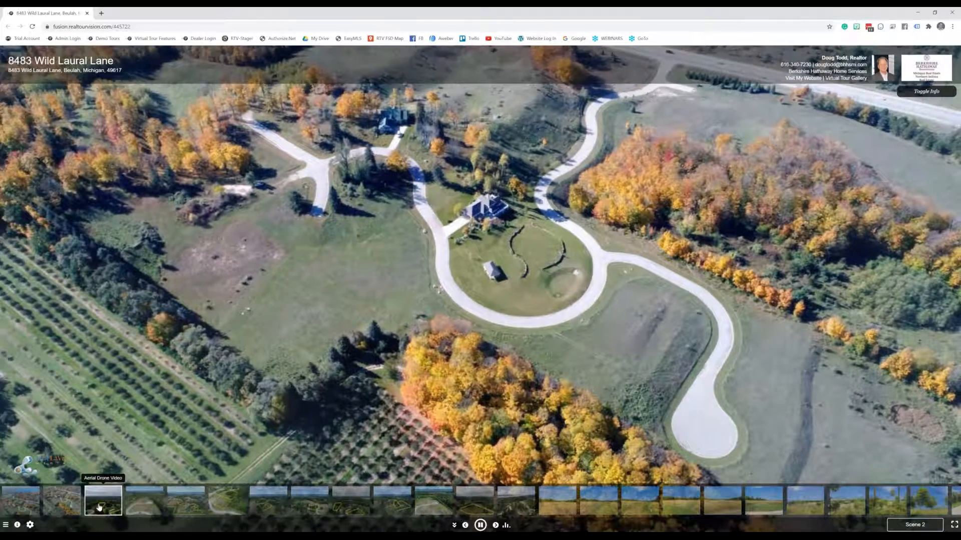
click(100, 506)
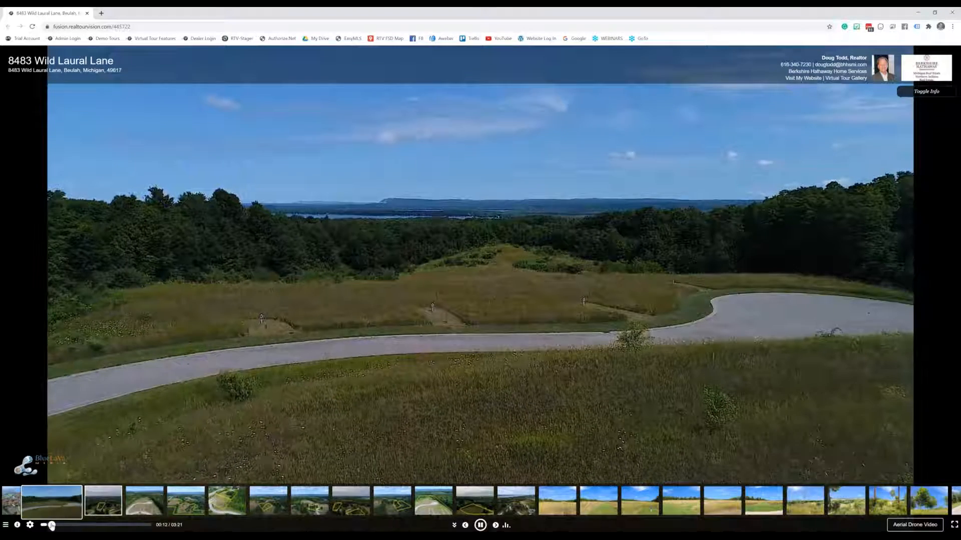
Seek the drone video to the Lake Michigan and lot views, then close the tour window
click(55, 525)
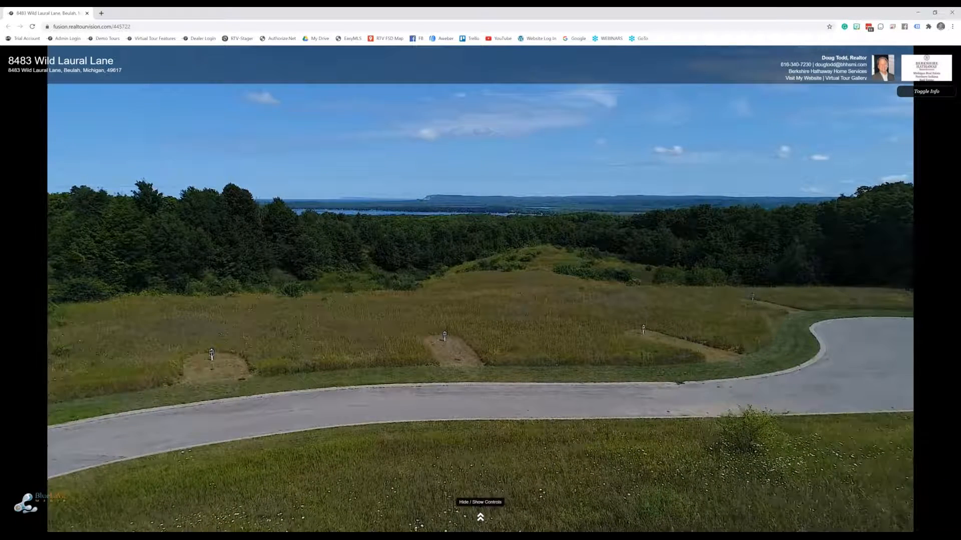
click(480, 517)
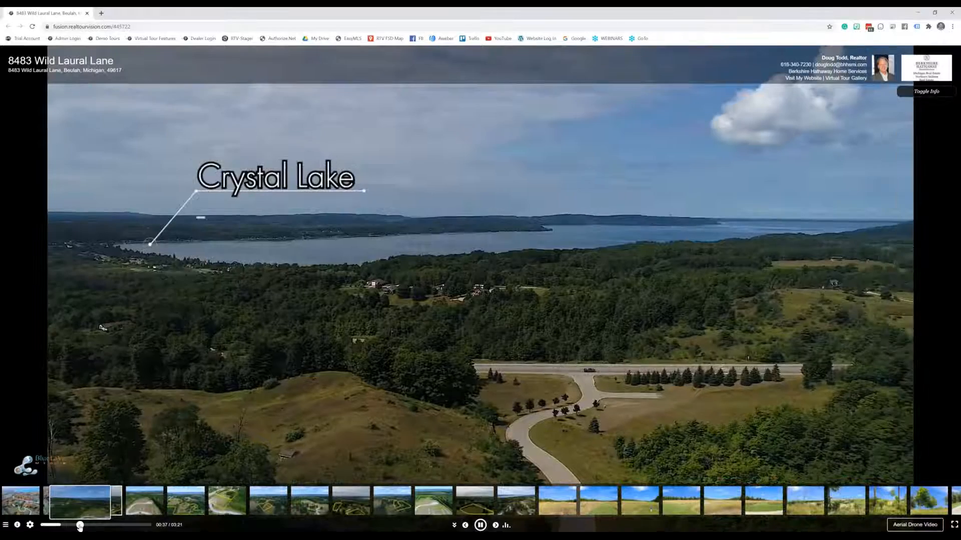
click(80, 525)
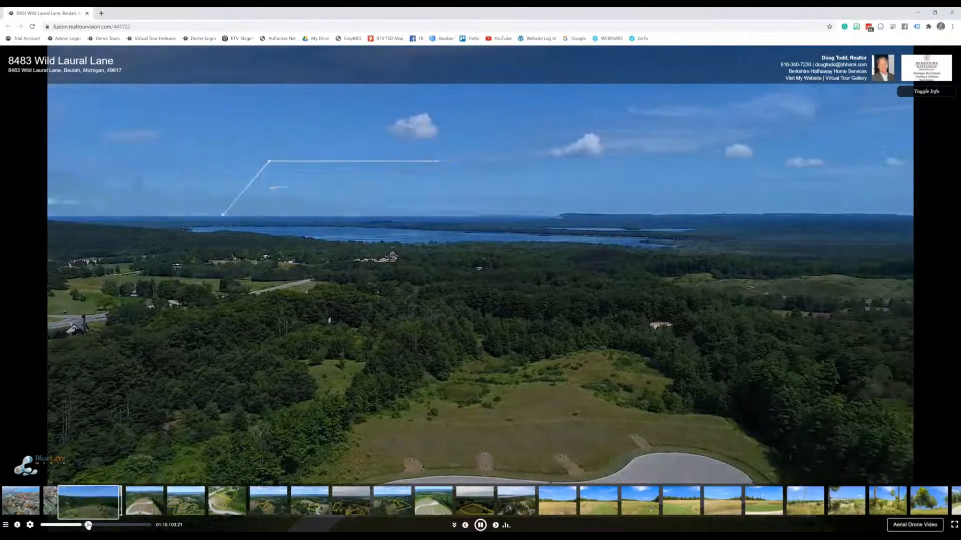
click(88, 525)
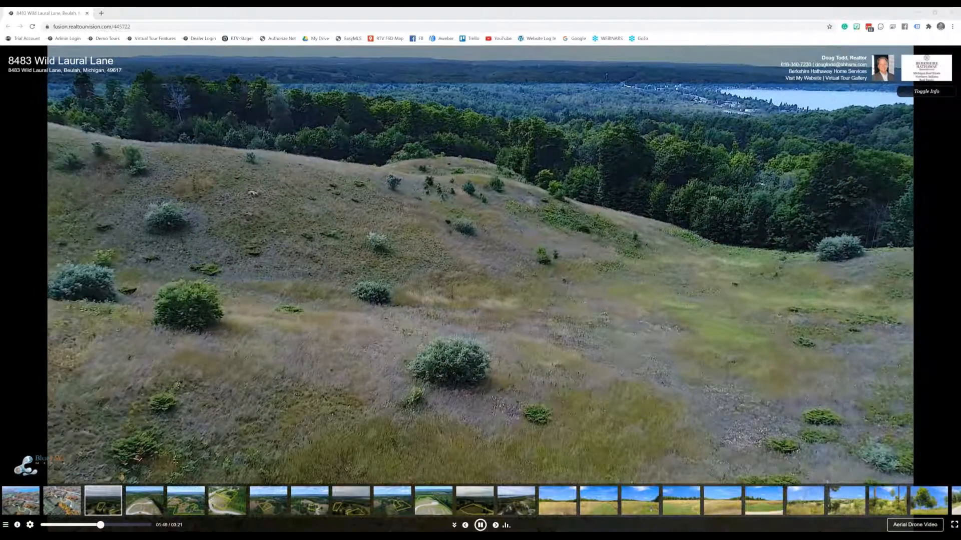
key(alt+Tab)
click(87, 14)
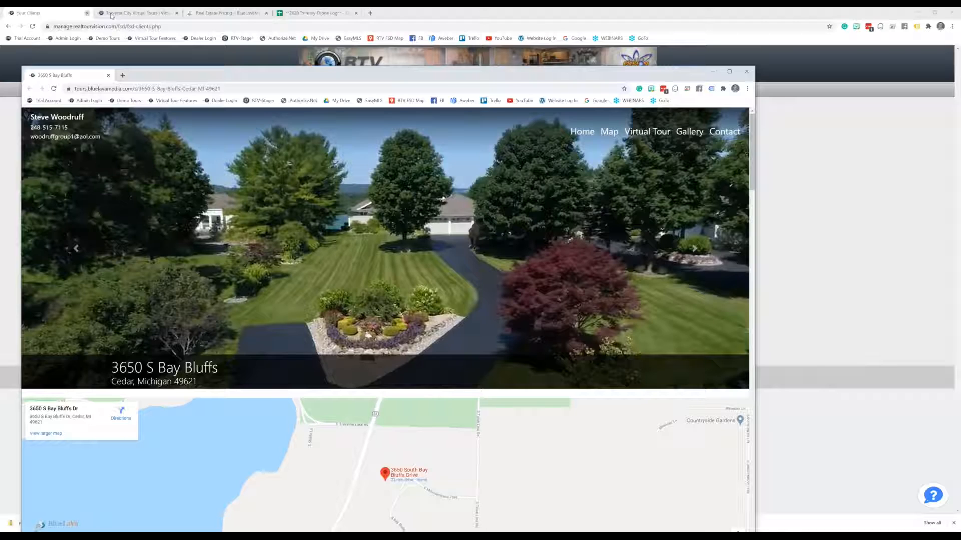
click(729, 71)
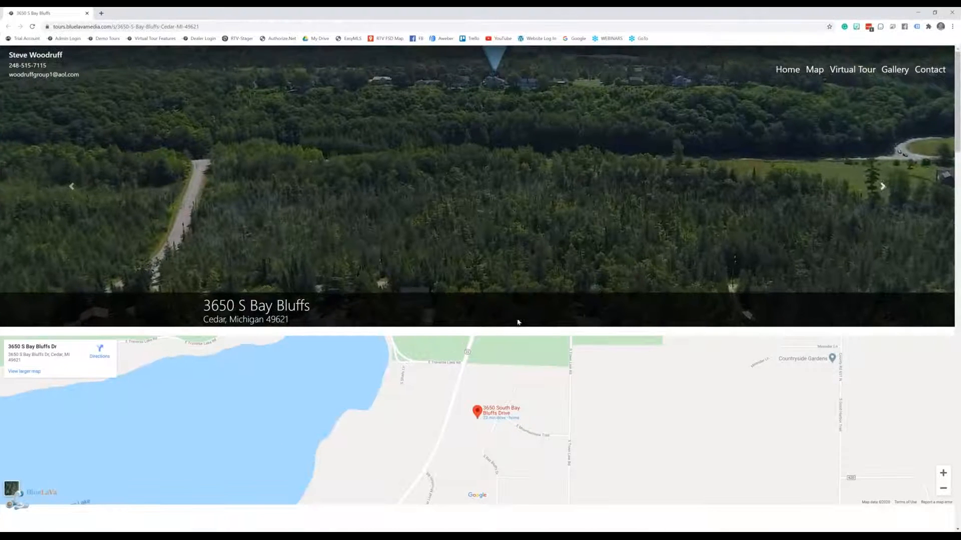
scroll(714, 302, down, 14)
scroll(774, 334, up, 5)
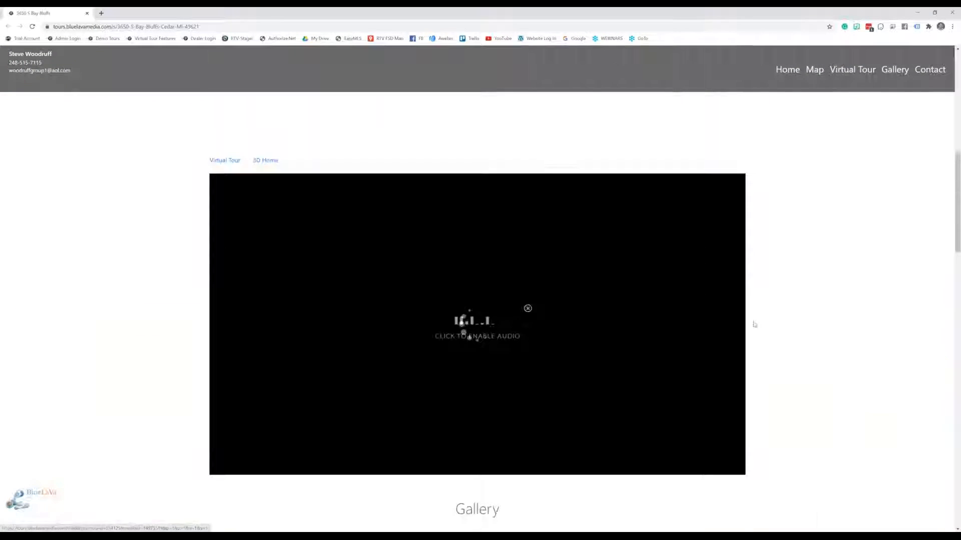
scroll(786, 333, down, 1)
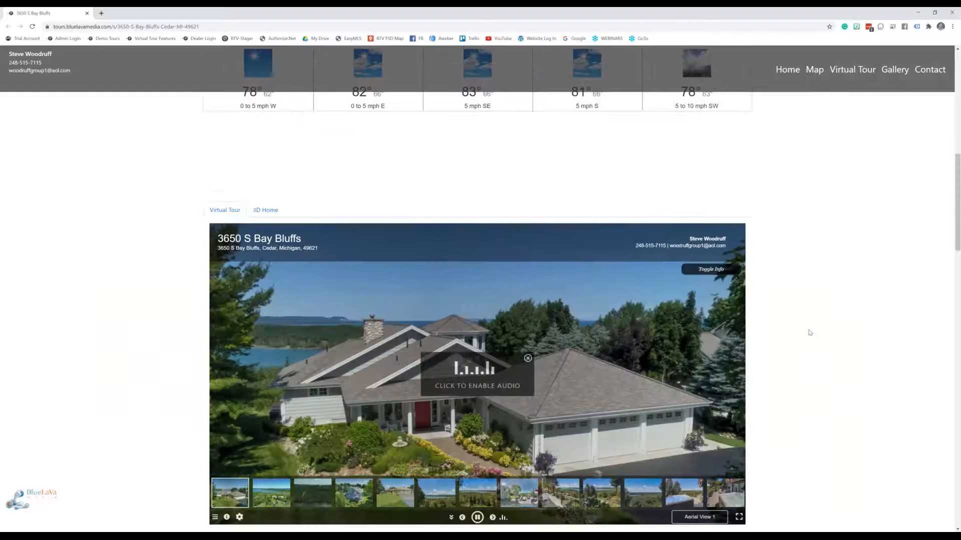
click(313, 482)
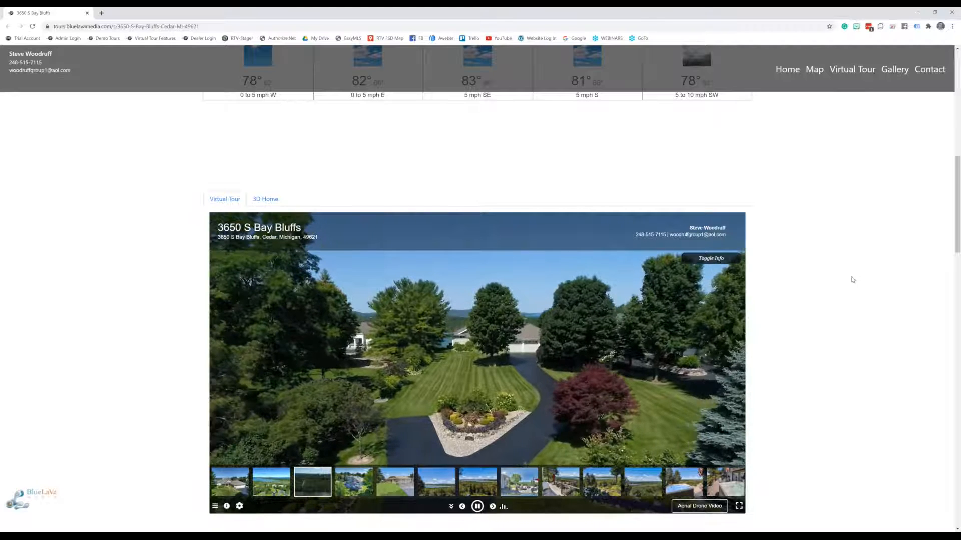
scroll(853, 279, down, 2)
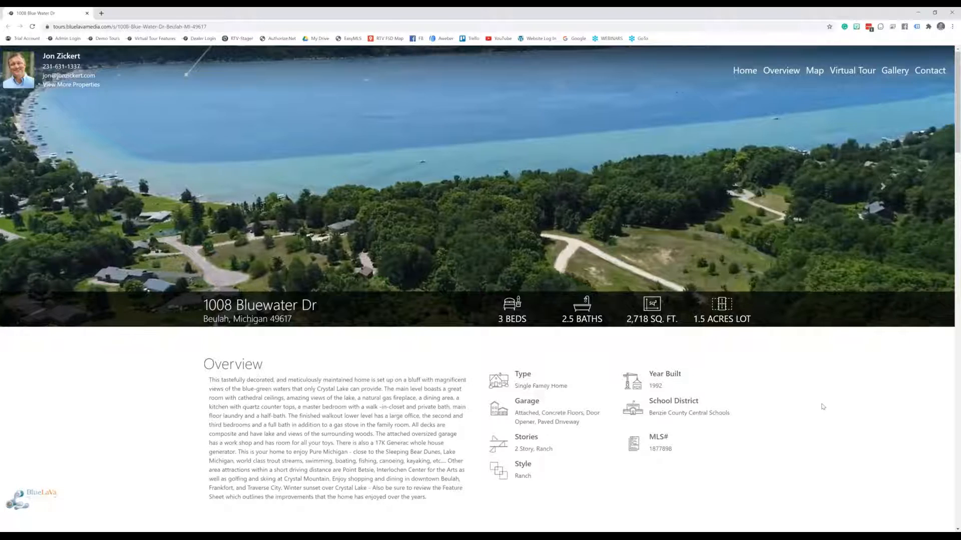
scroll(824, 398, down, 1)
scroll(825, 399, down, 15)
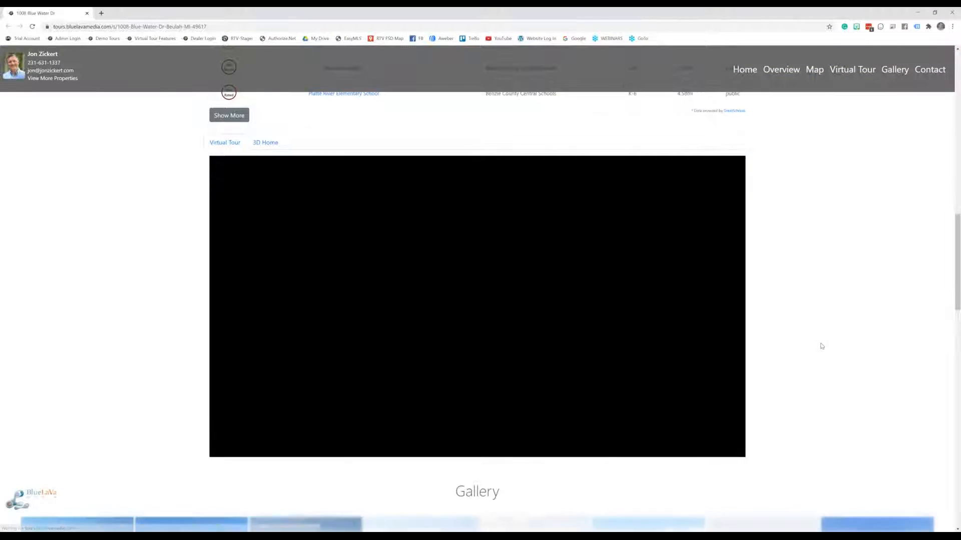
scroll(821, 345, up, 1)
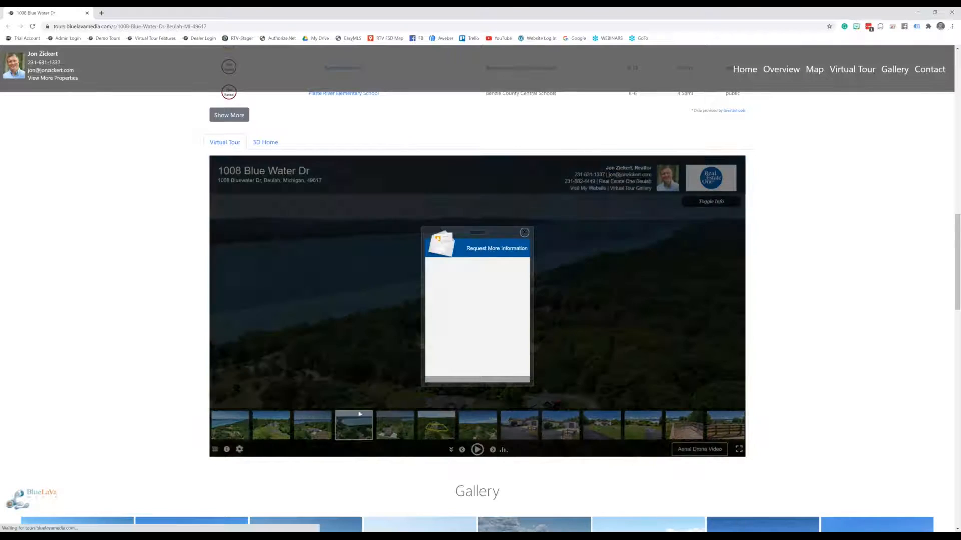
click(524, 234)
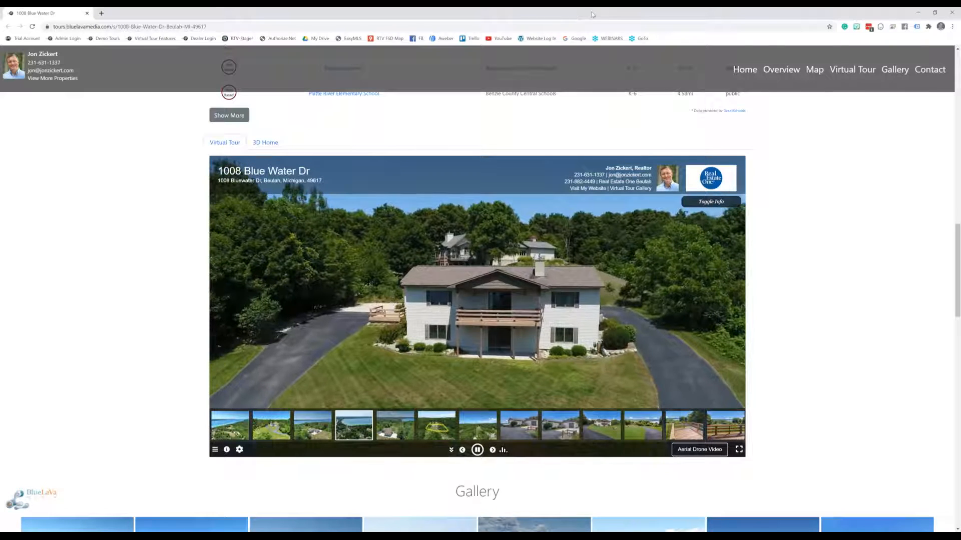
double_click(569, 11)
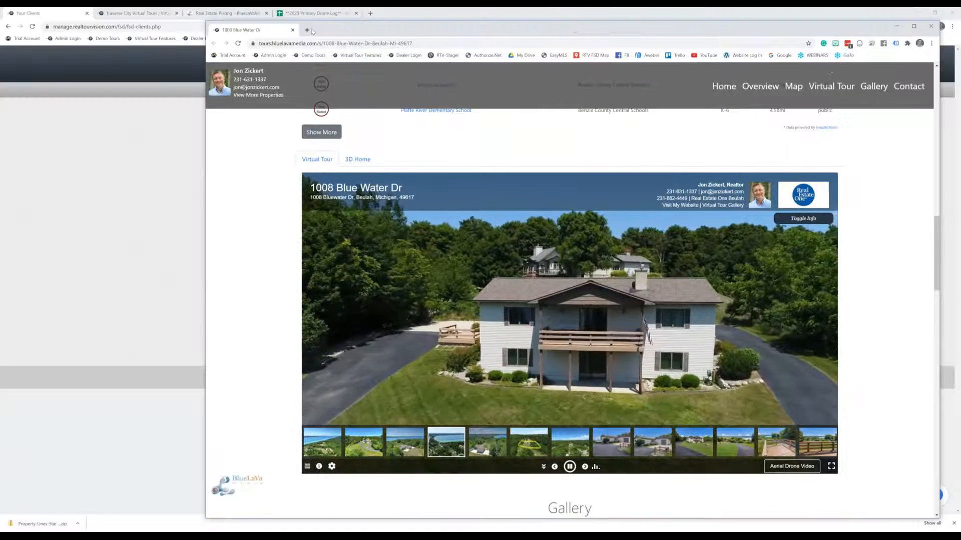
click(293, 30)
click(143, 15)
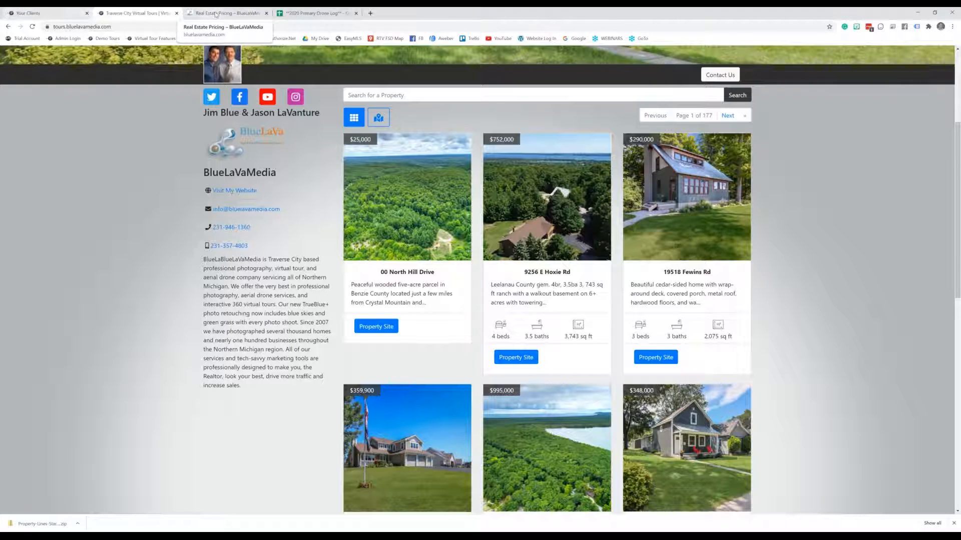
click(228, 13)
scroll(663, 196, up, 15)
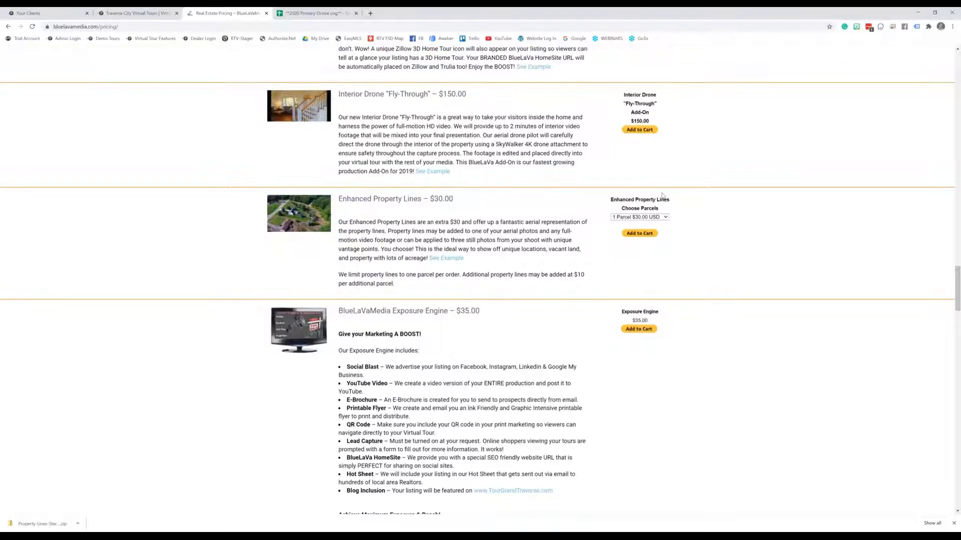
scroll(666, 196, up, 20)
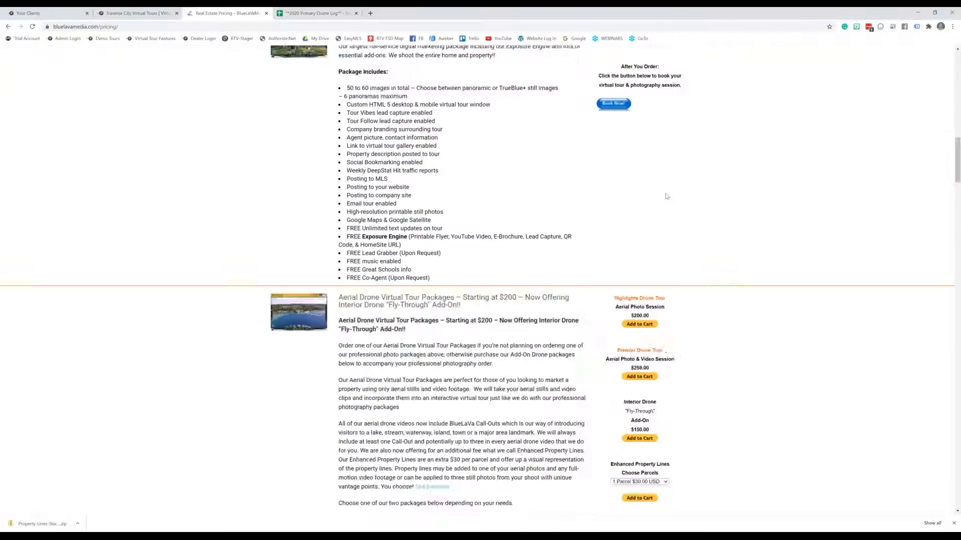
Scroll past The Full House $250 package down to the Aerial Drone tour packages
scroll(671, 200, down, 6)
scroll(729, 243, down, 2)
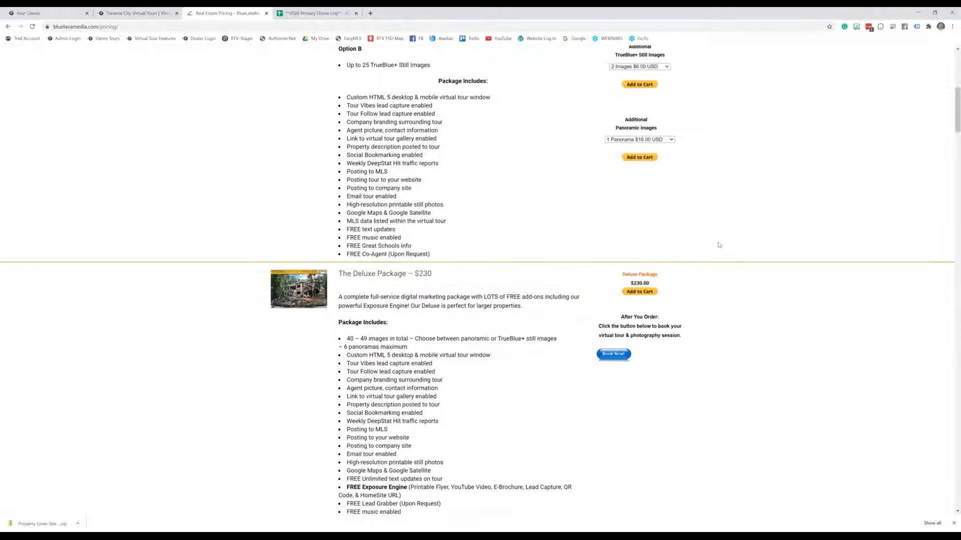
scroll(719, 246, down, 2)
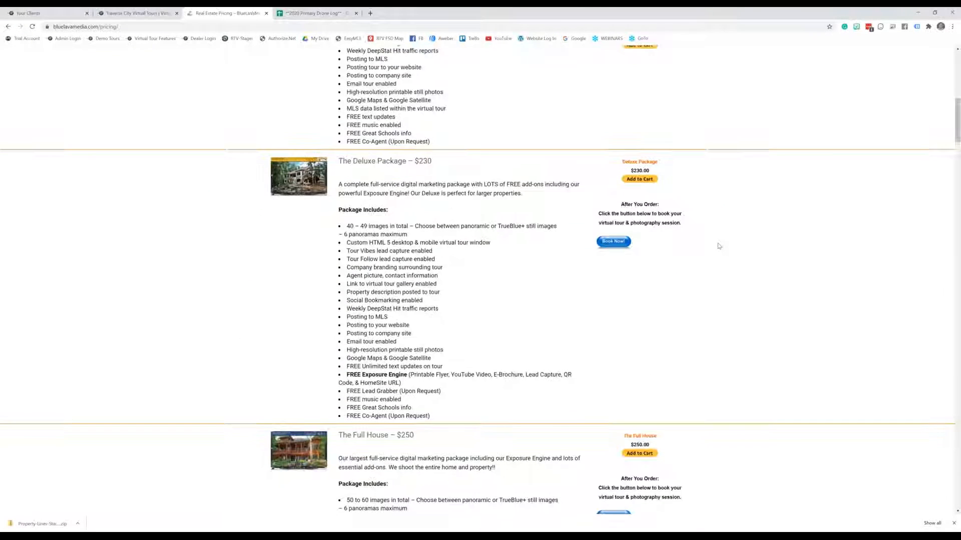
scroll(719, 245, down, 2)
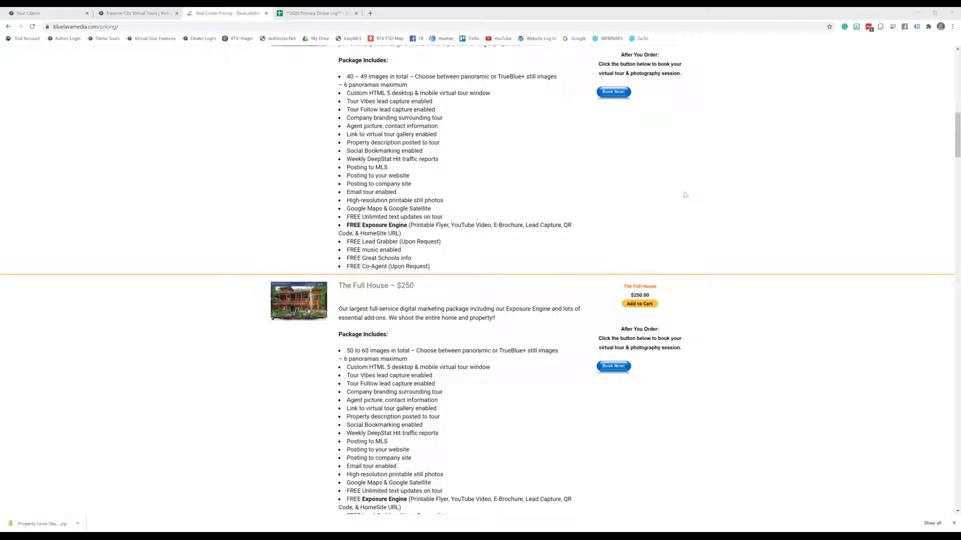
scroll(685, 198, down, 2)
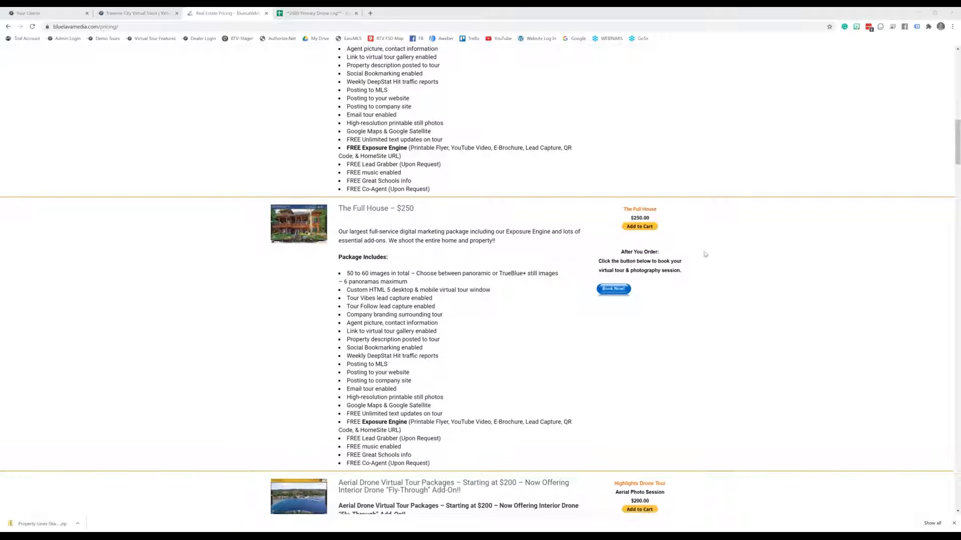
scroll(704, 255, down, 2)
scroll(705, 254, down, 6)
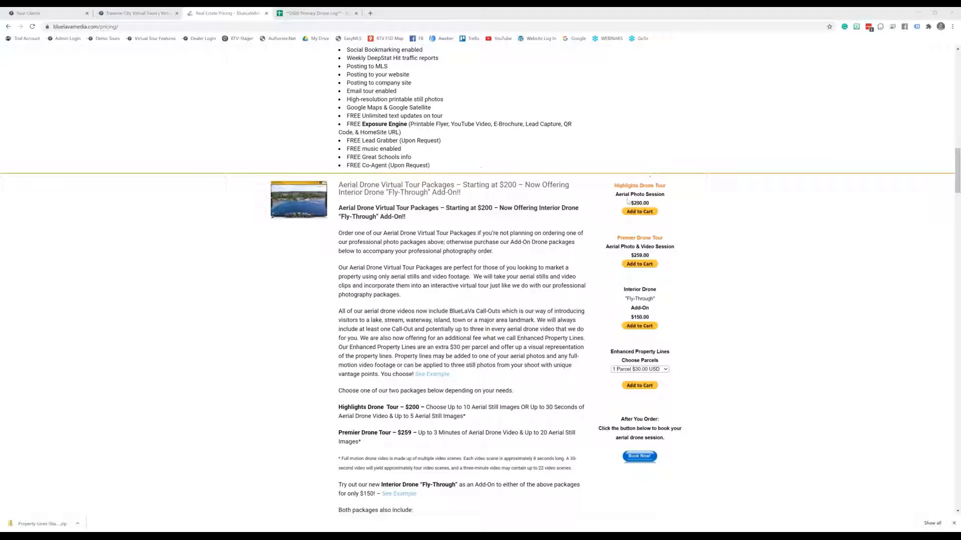
Highlight the $200.00 Highlights Drone Tour price and browse the Add-On Aerial Drone packages
drag(630, 207, 648, 203)
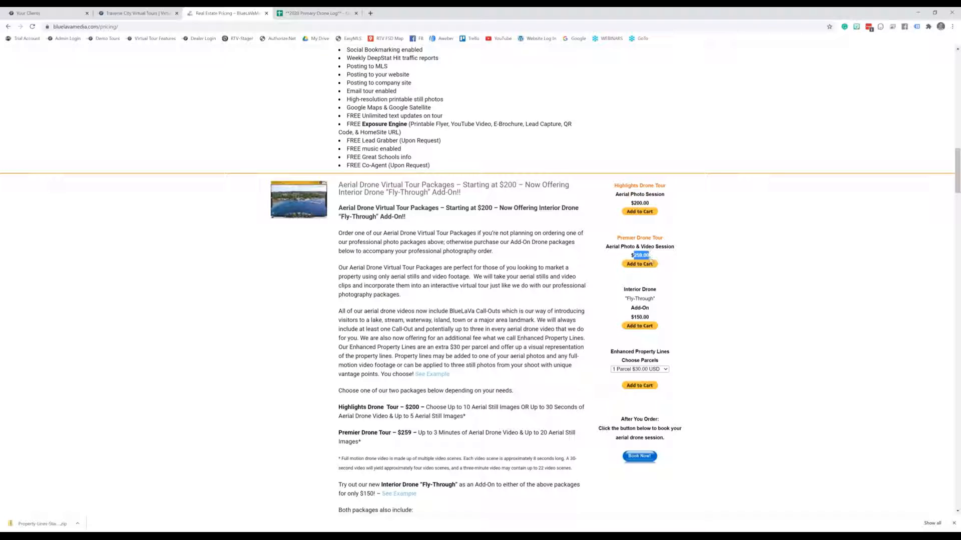
scroll(678, 295, down, 1)
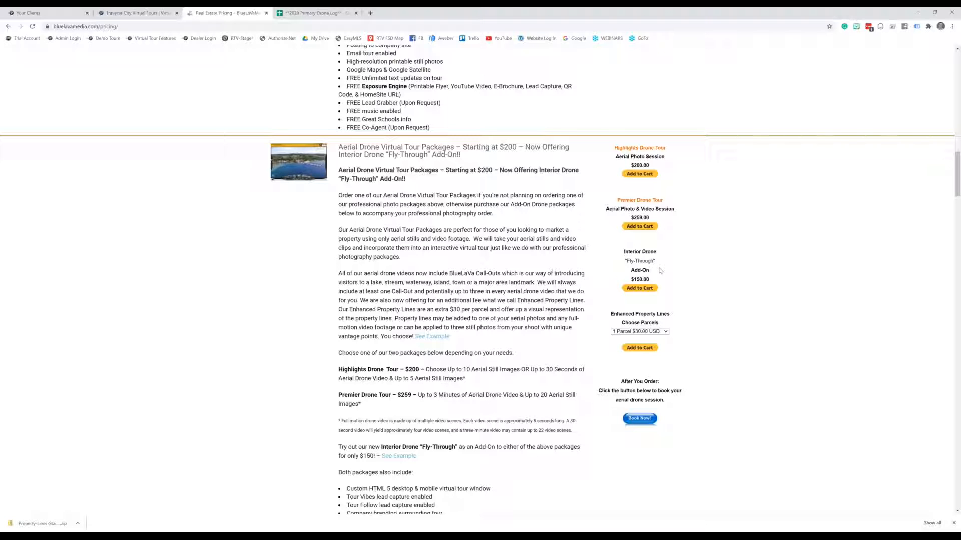
scroll(684, 283, down, 13)
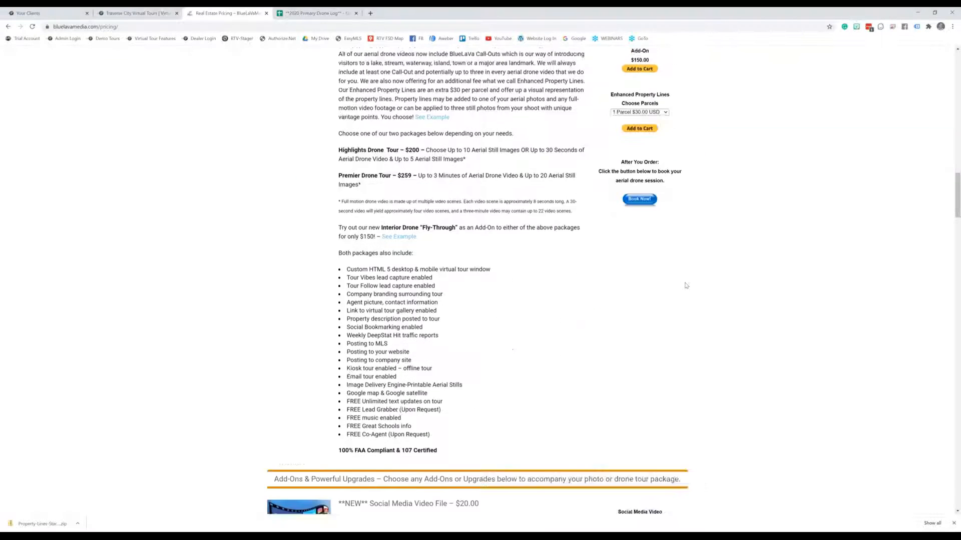
scroll(686, 285, down, 7)
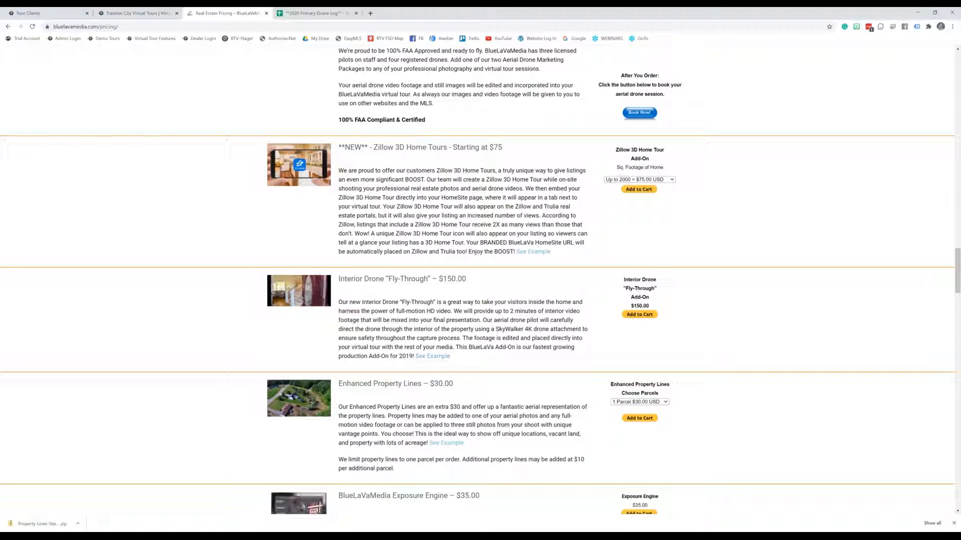
scroll(387, 323, up, 1)
scroll(733, 260, up, 10)
Reveal Enhanced Property Lines parcel prices: $30, $40 and $50 for 1–3 parcels
scroll(719, 270, down, 3)
scroll(721, 277, down, 1)
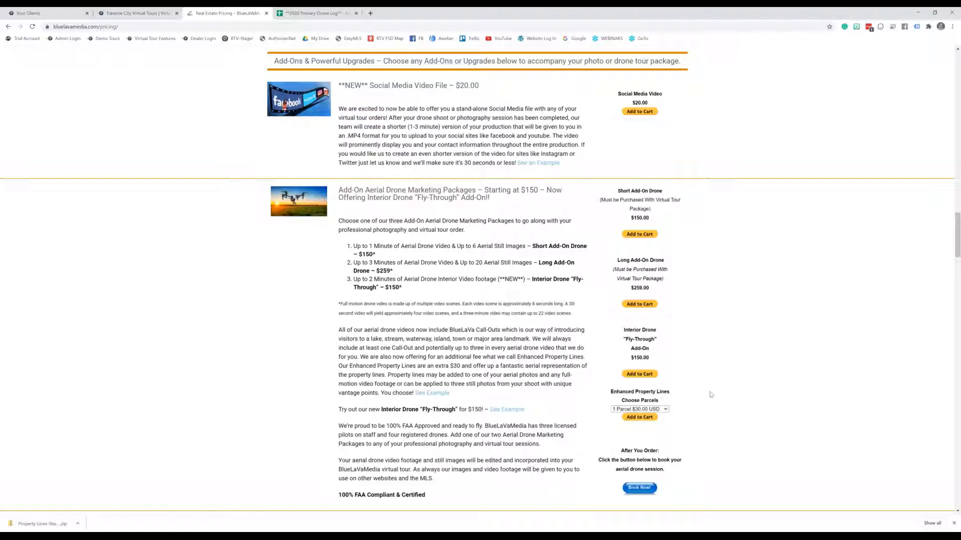
scroll(709, 393, down, 1)
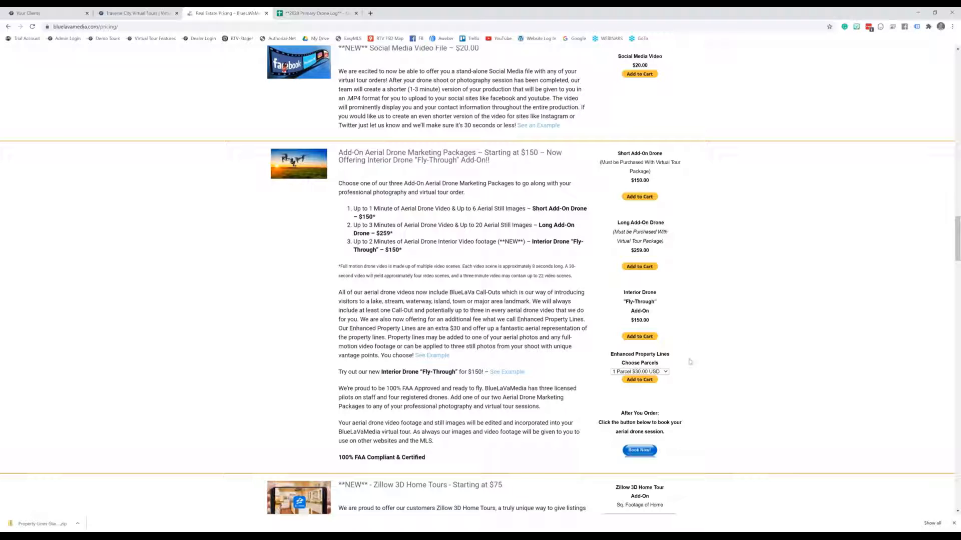
click(666, 374)
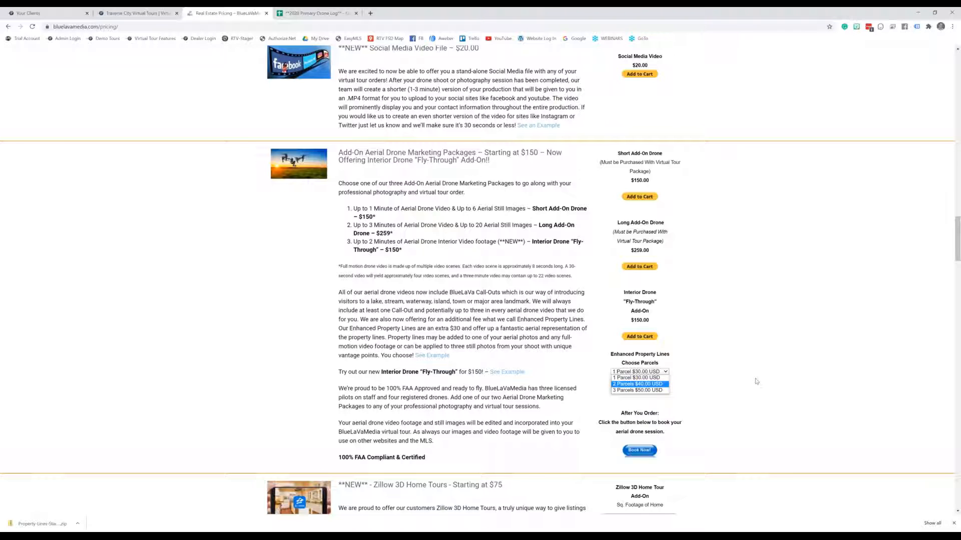
scroll(755, 381, down, 1)
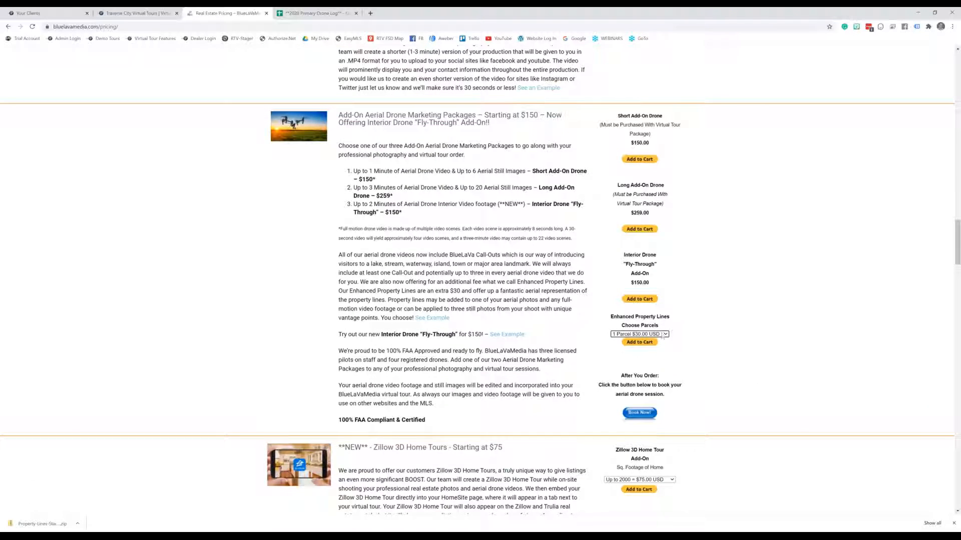
Keep 1 Parcel, highlight the Enhanced Property Lines – $30.00 heading, then switch to the drone log
click(665, 335)
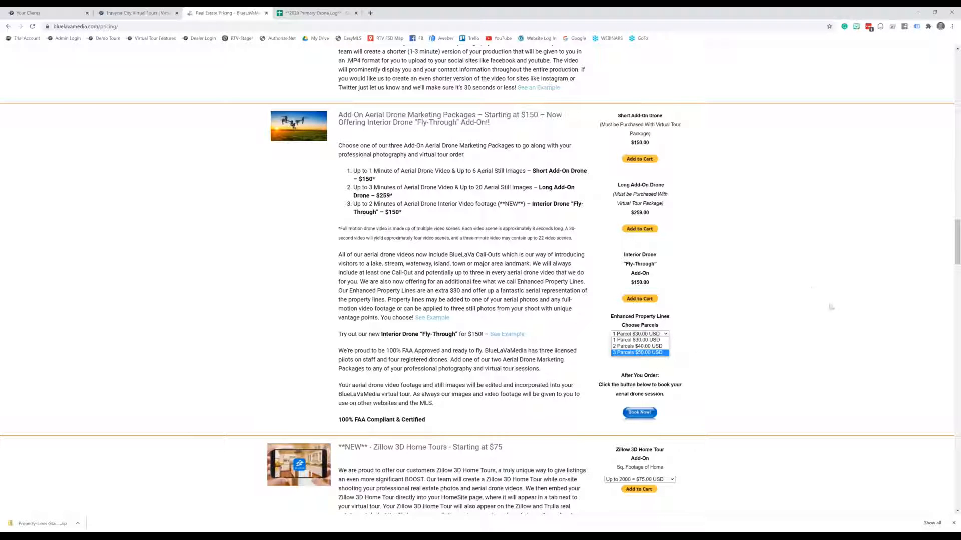
click(737, 322)
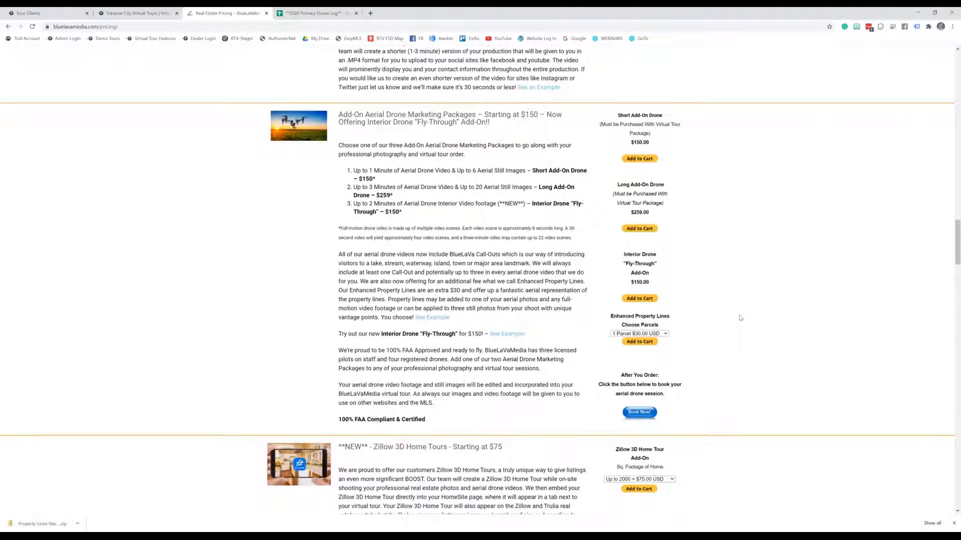
scroll(740, 318, down, 5)
scroll(446, 387, down, 2)
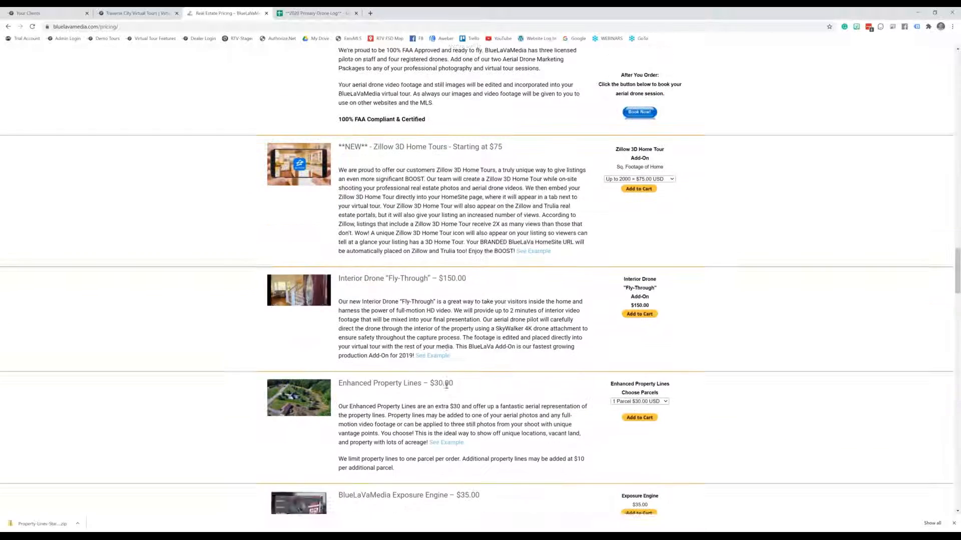
drag(338, 347, 452, 344)
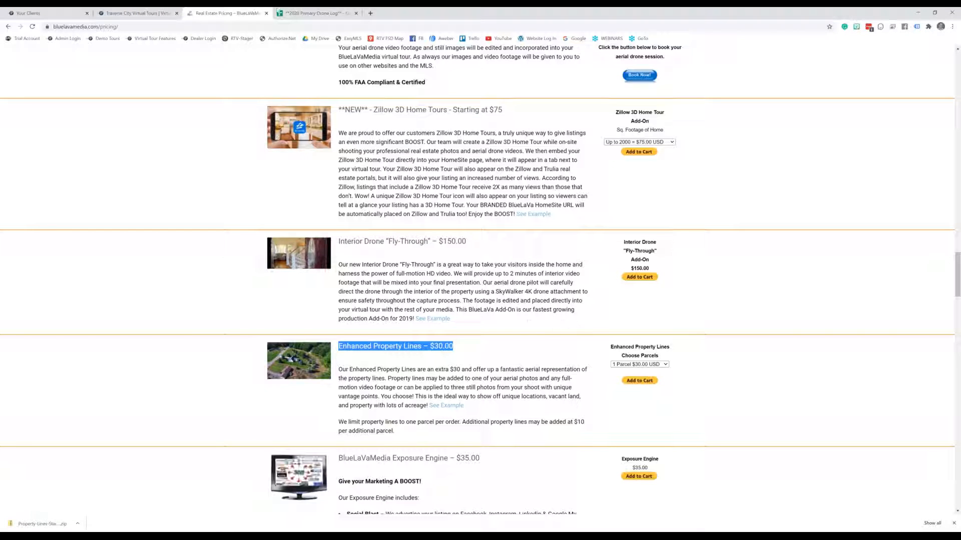
click(311, 15)
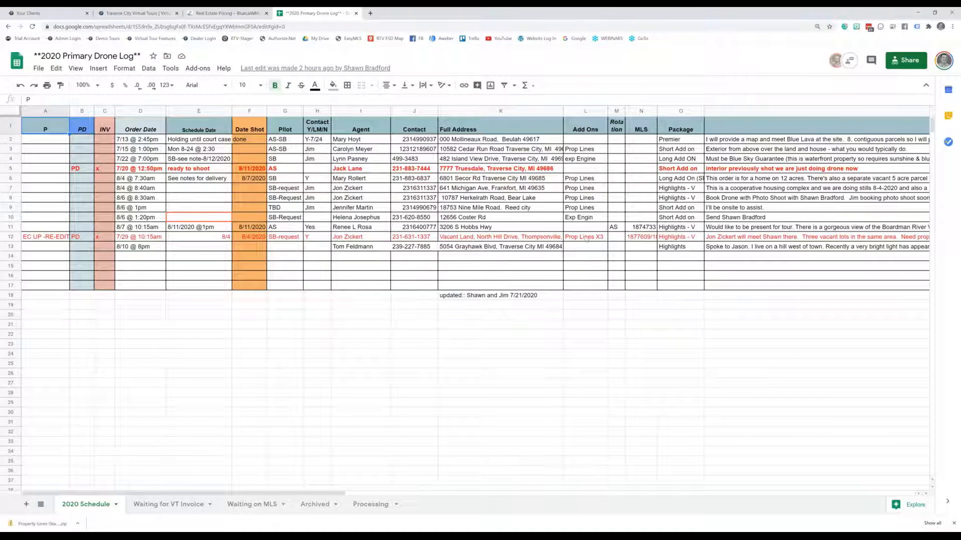
Point out the Prop Lines X3 and Prop lines x 2 (SB added) add-on entries
click(587, 238)
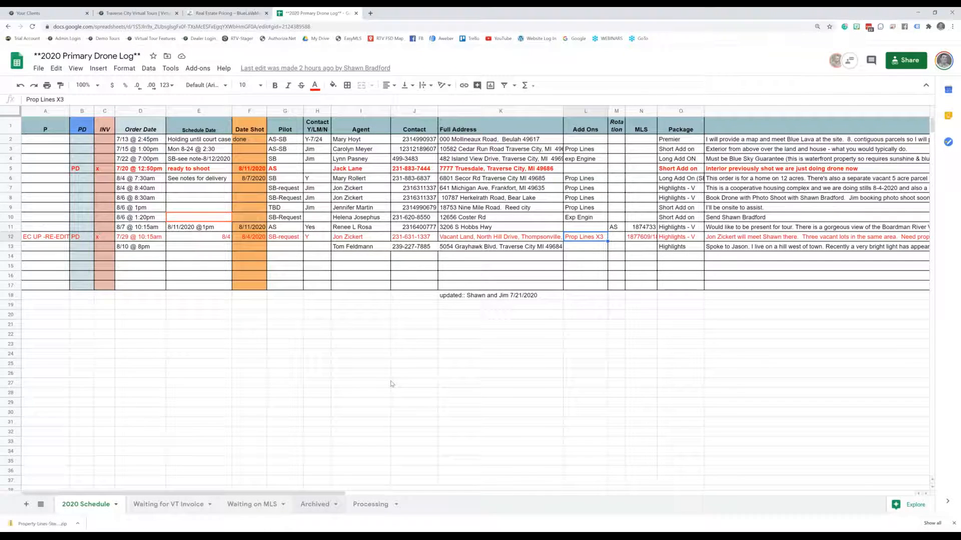
scroll(428, 305, down, 10)
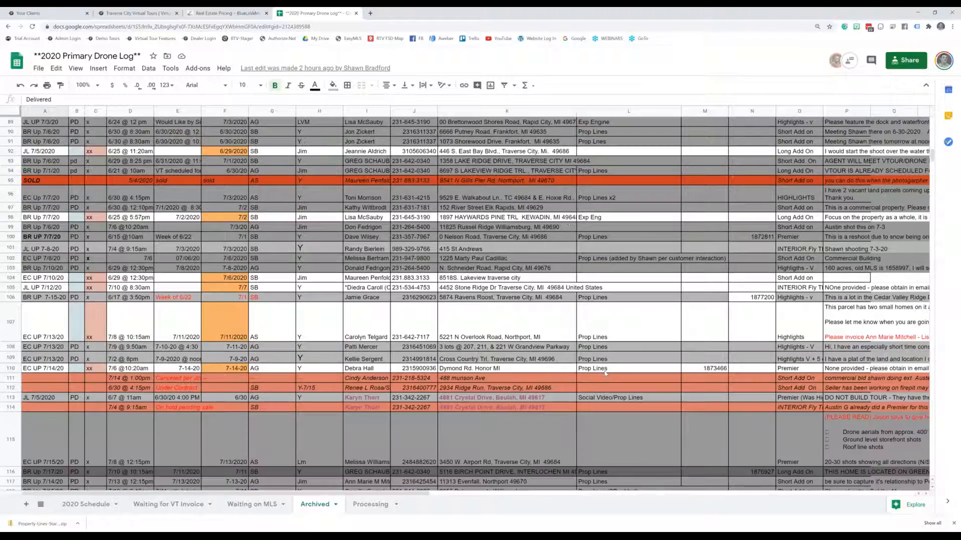
scroll(621, 264, down, 4)
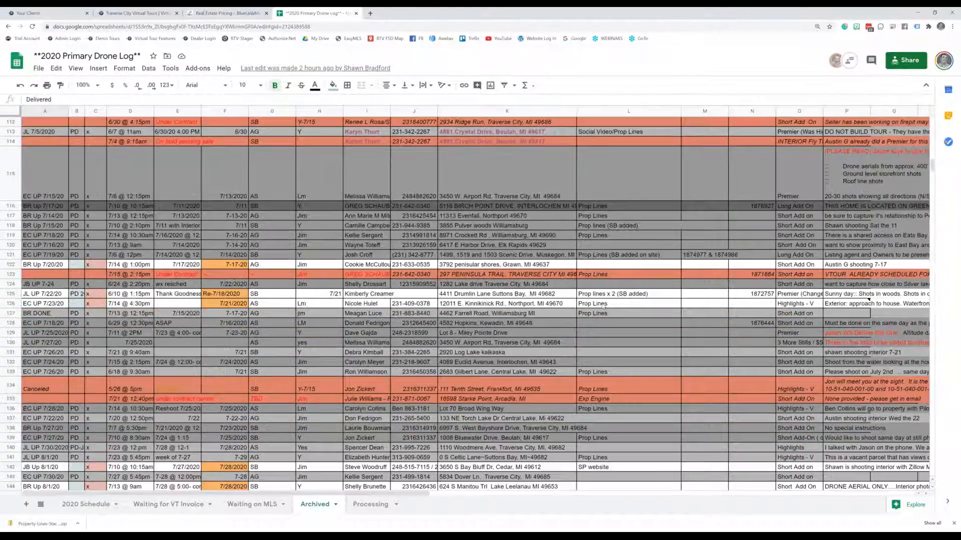
scroll(603, 306, down, 3)
click(599, 212)
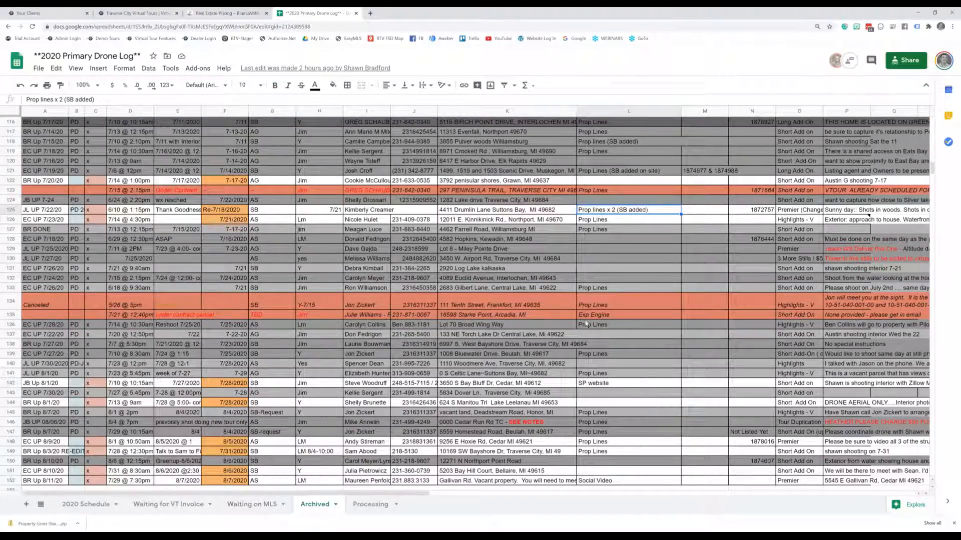
Scroll through the archived orders, then return to the real estate pricing page
scroll(586, 324, down, 2)
scroll(613, 297, up, 15)
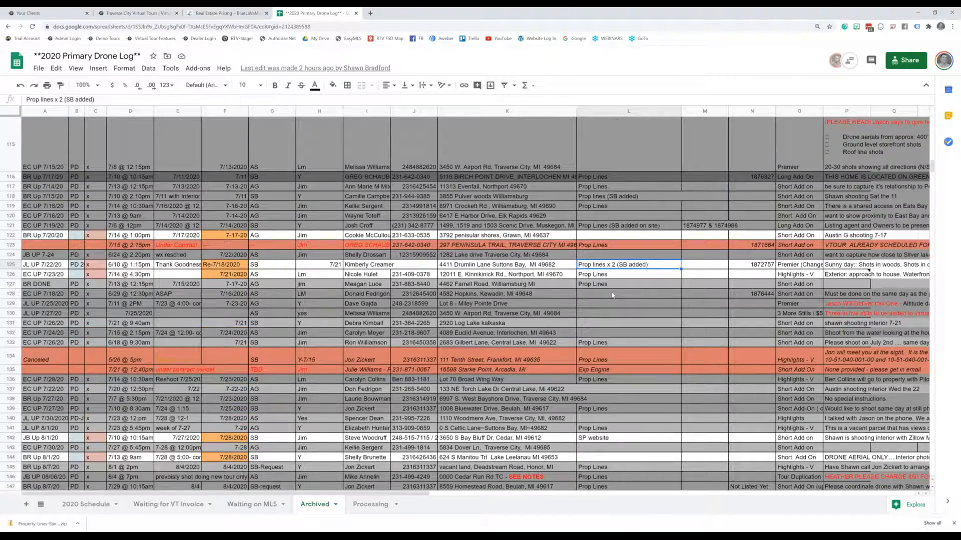
scroll(612, 296, up, 9)
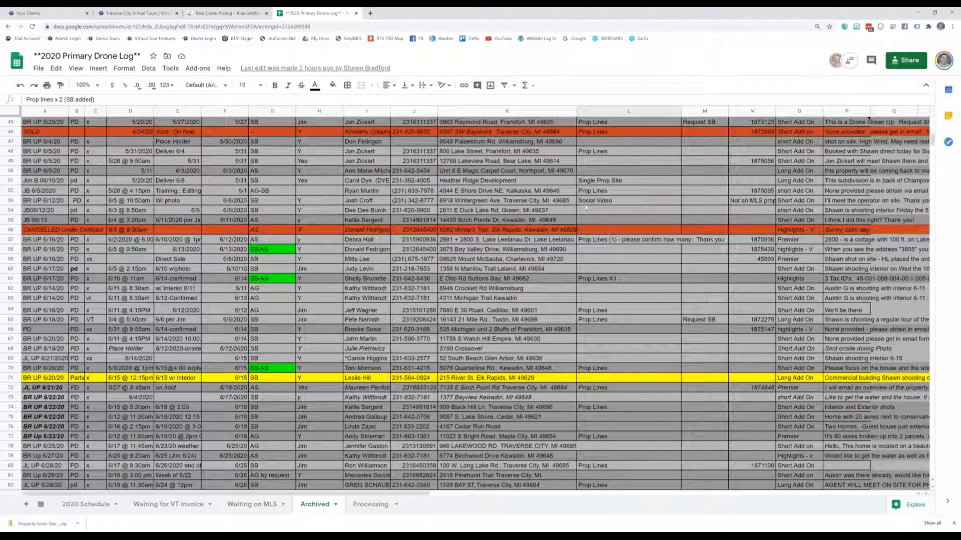
scroll(631, 340, up, 8)
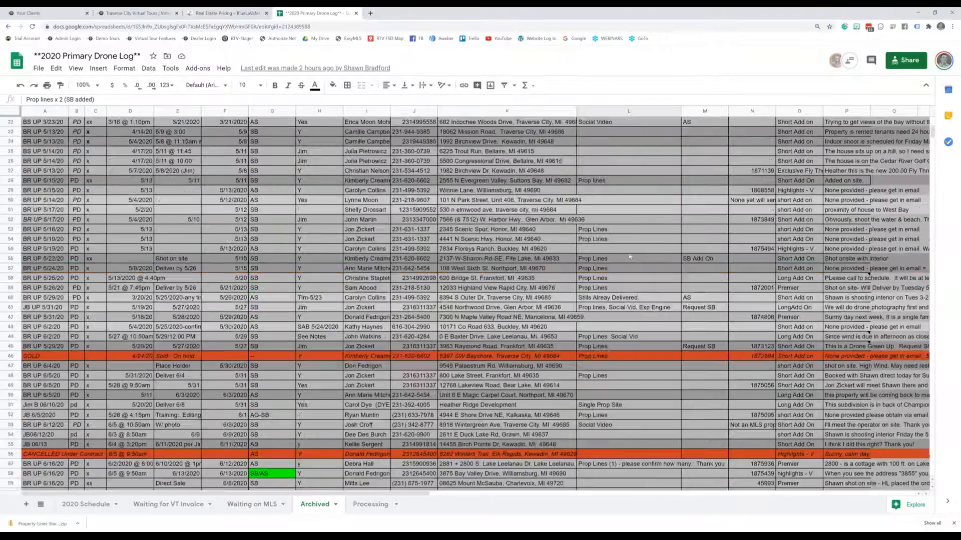
scroll(635, 252, up, 3)
scroll(646, 247, down, 4)
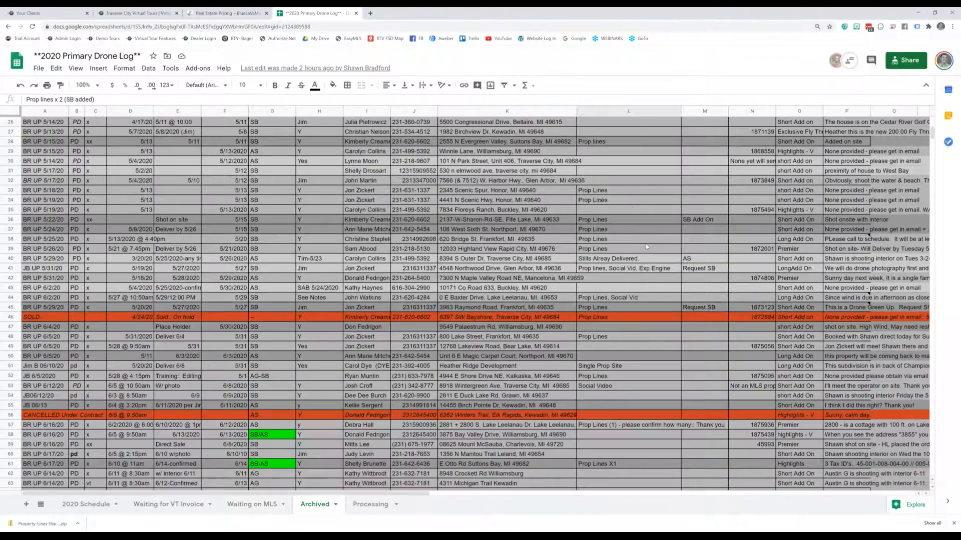
scroll(646, 247, up, 8)
scroll(451, 258, down, 6)
scroll(354, 265, down, 1)
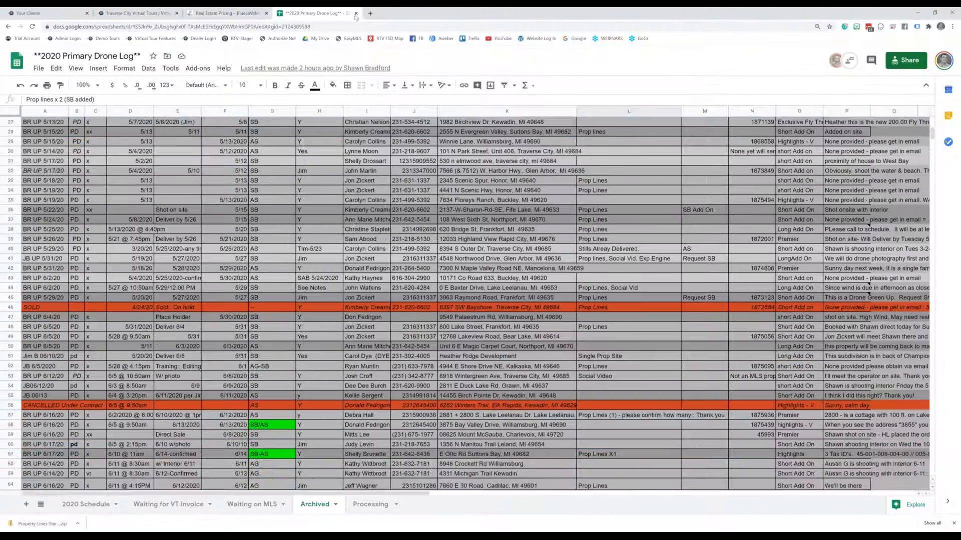
click(228, 13)
click(356, 13)
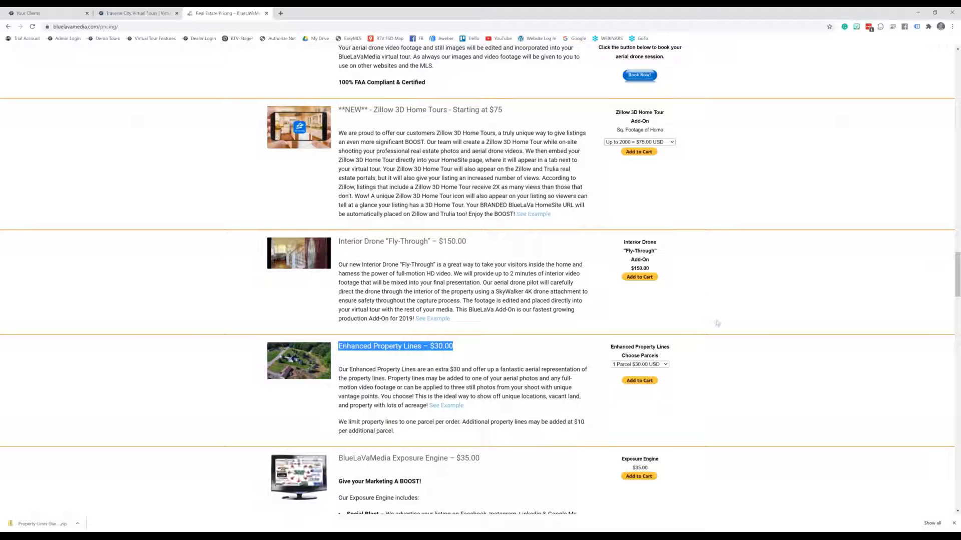
scroll(712, 321, up, 1)
scroll(713, 323, up, 1)
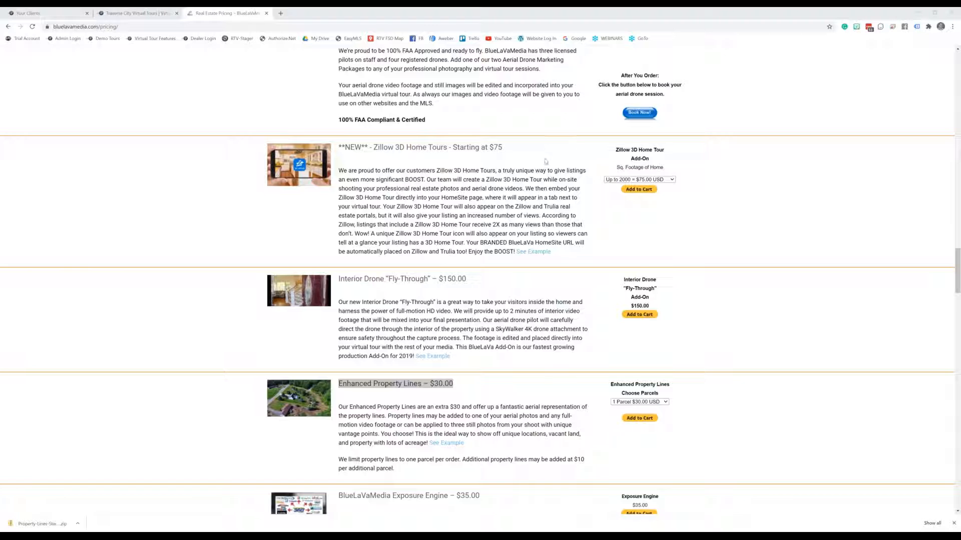
drag(960, 54, 63, 7)
scroll(416, 344, down, 15)
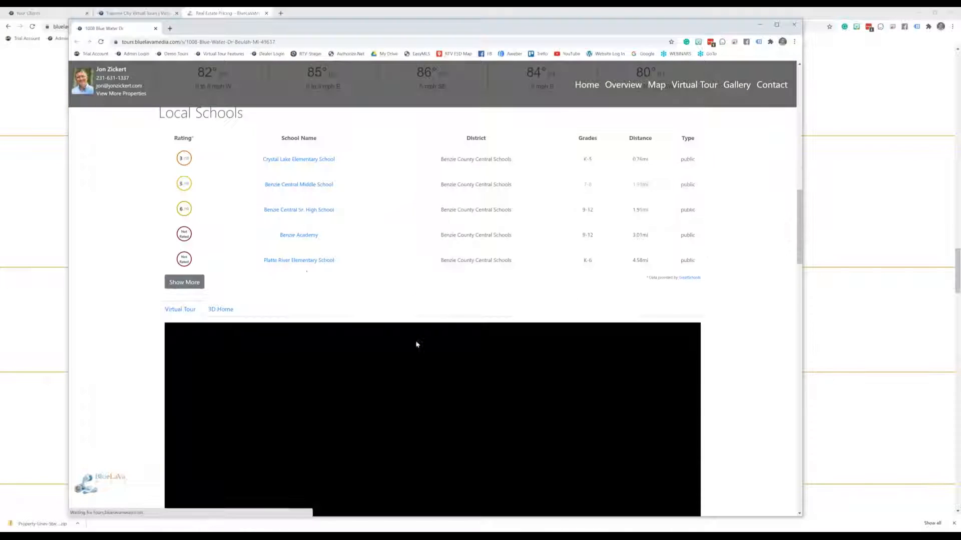
scroll(253, 299, down, 2)
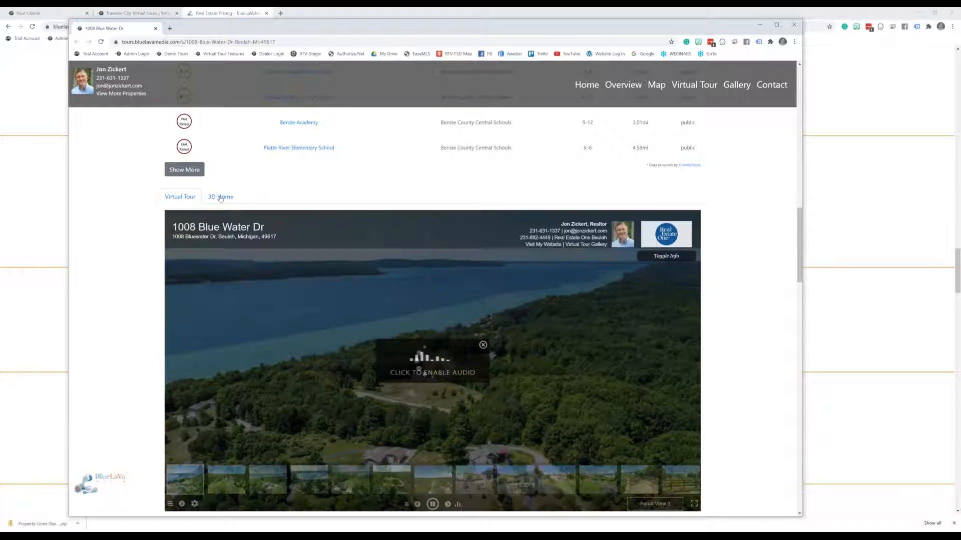
click(220, 198)
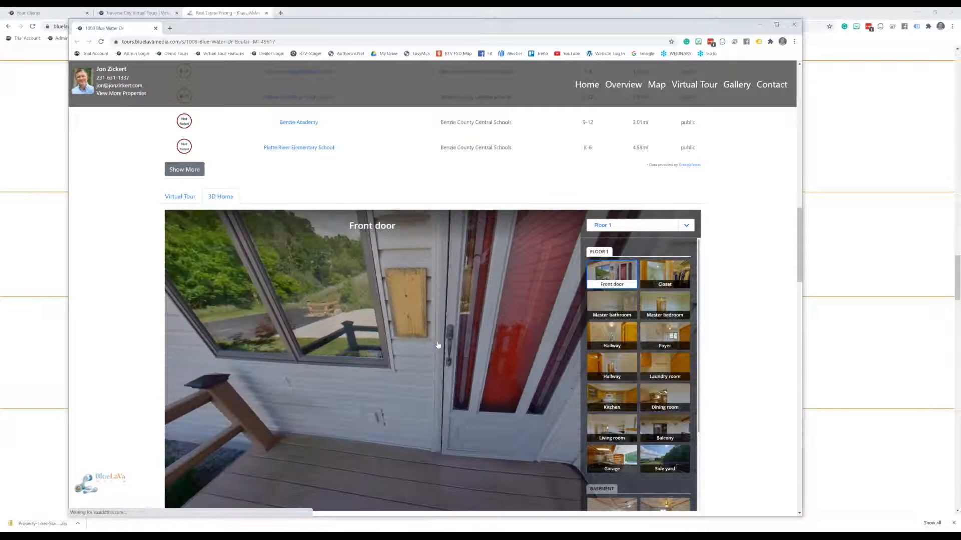
click(434, 485)
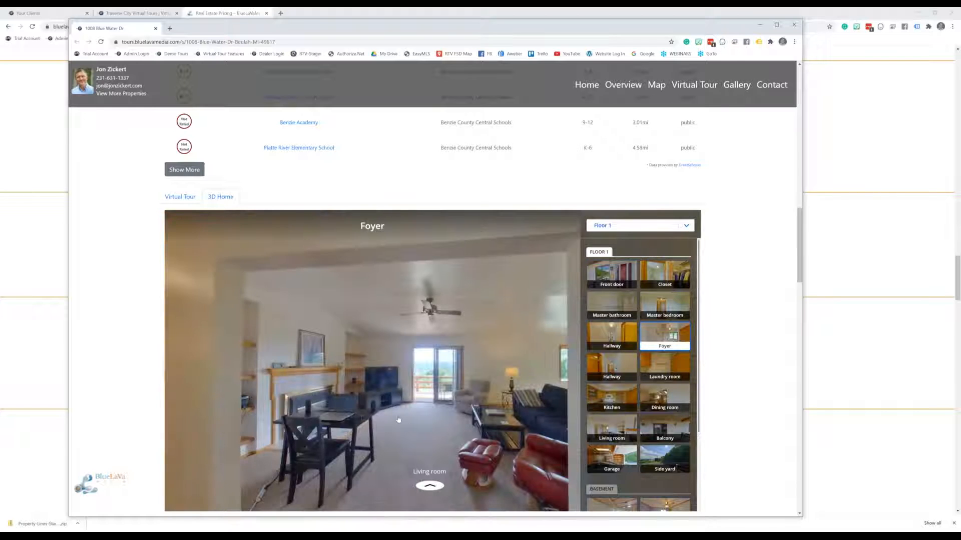
click(398, 474)
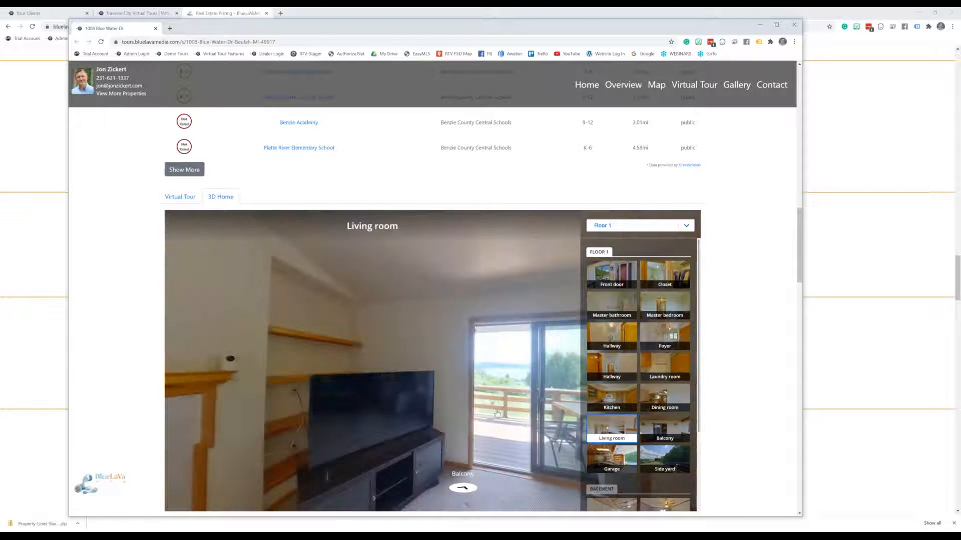
Look around the living room toward the sofa and recliner, then close the property site window
drag(340, 403, 215, 400)
drag(500, 400, 230, 359)
scroll(760, 266, down, 3)
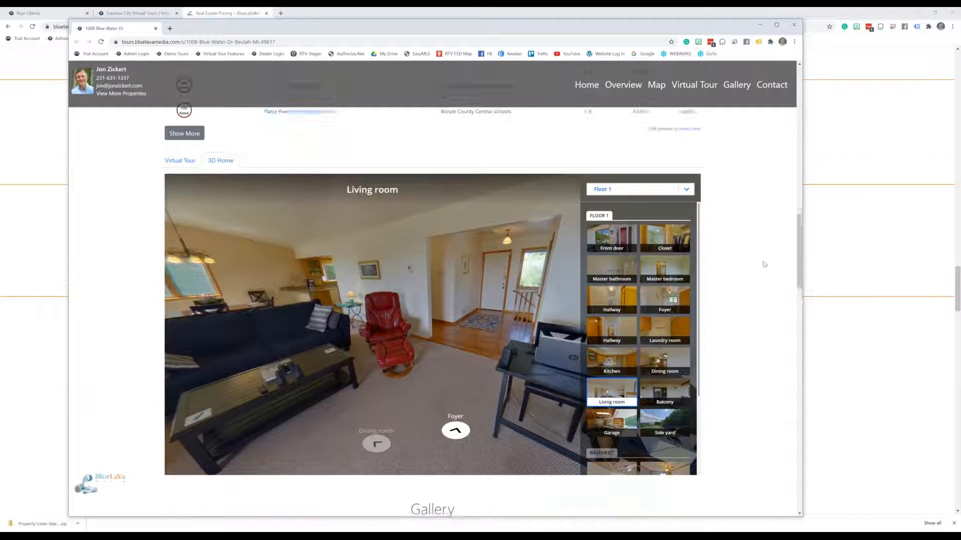
scroll(759, 269, up, 2)
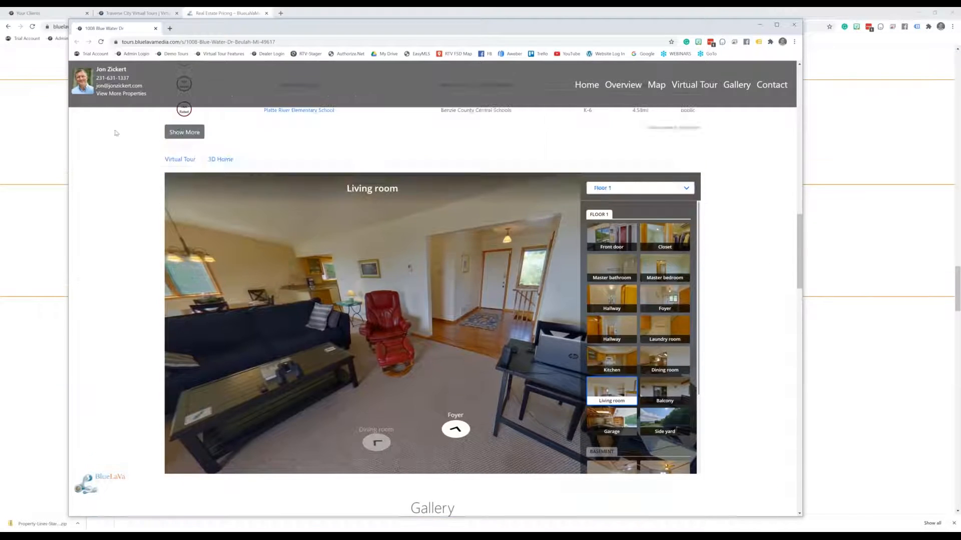
click(155, 29)
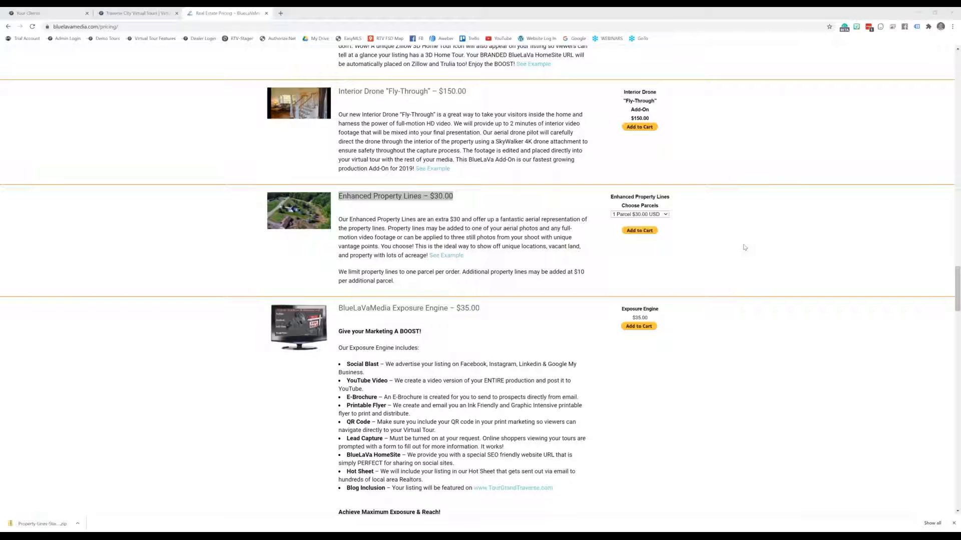
click(755, 268)
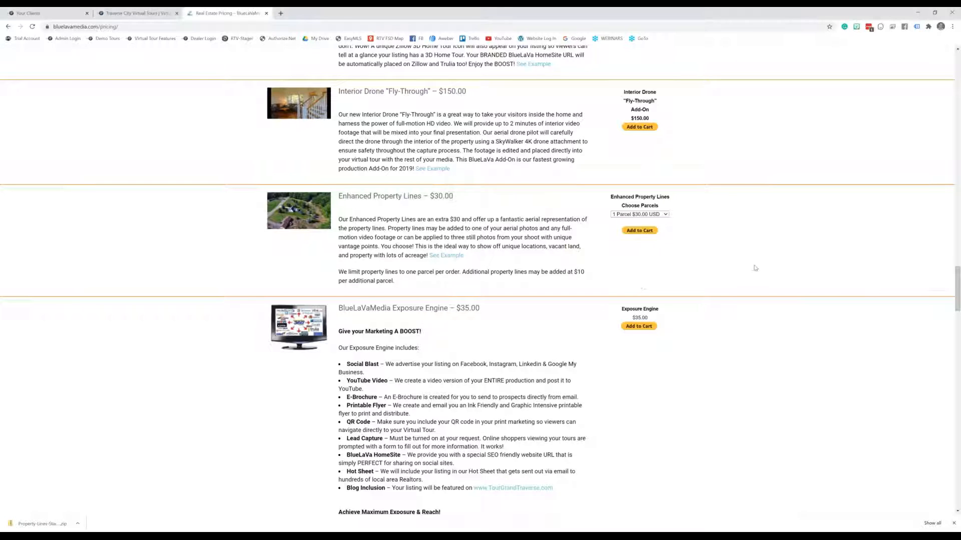
scroll(755, 268, up, 3)
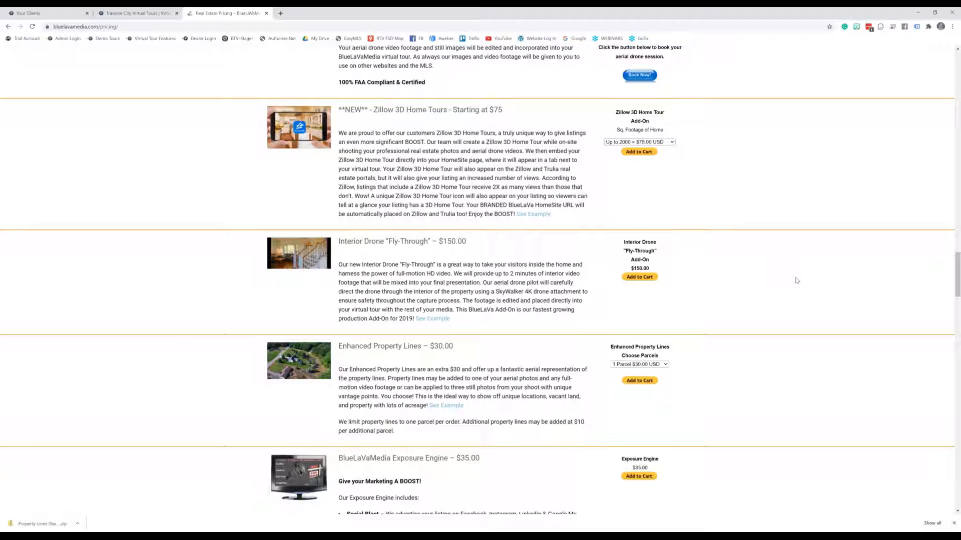
scroll(796, 280, up, 4)
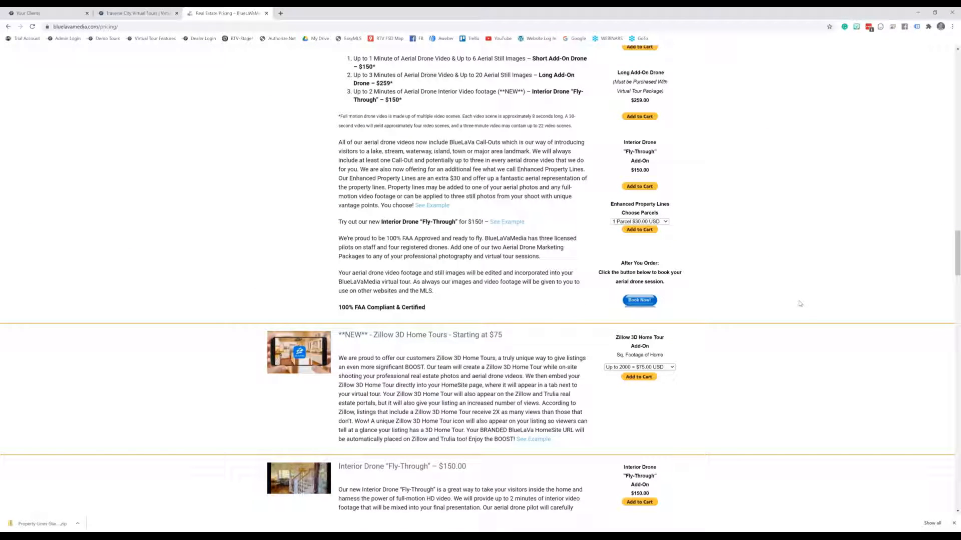
scroll(803, 310, up, 4)
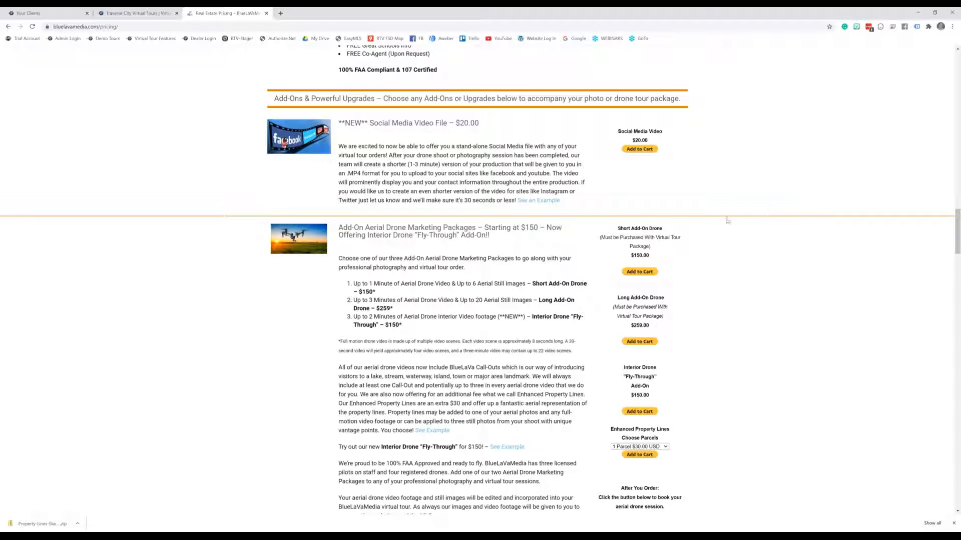
scroll(727, 218, up, 1)
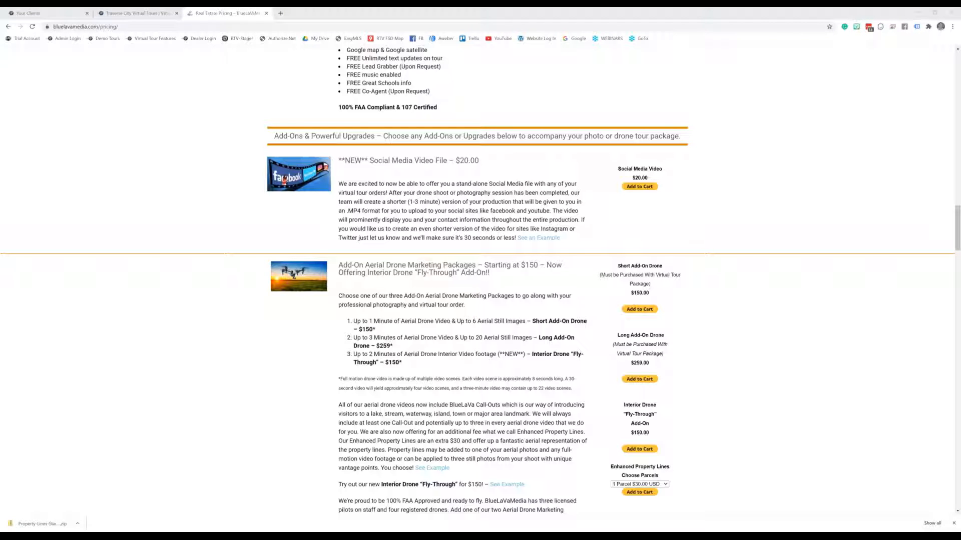
drag(960, 62, 199, 46)
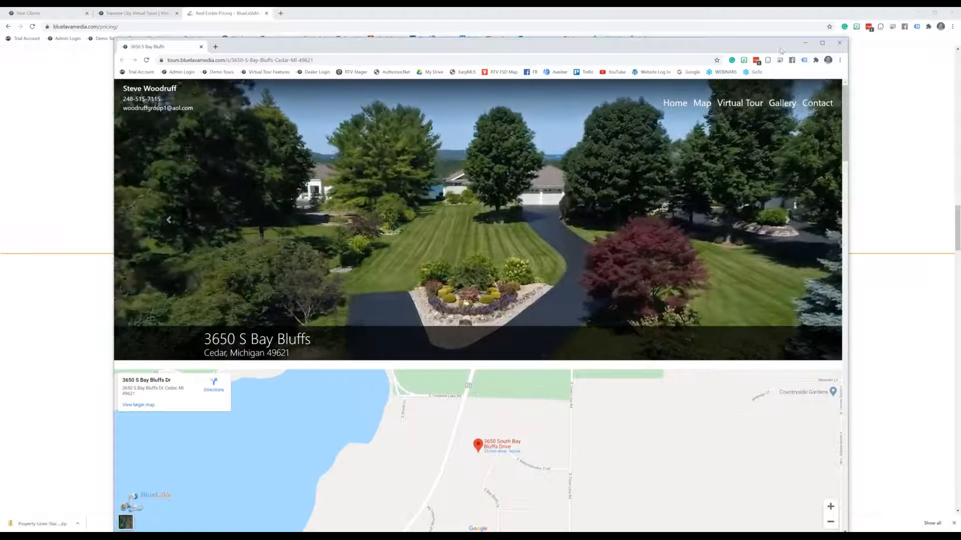
click(823, 42)
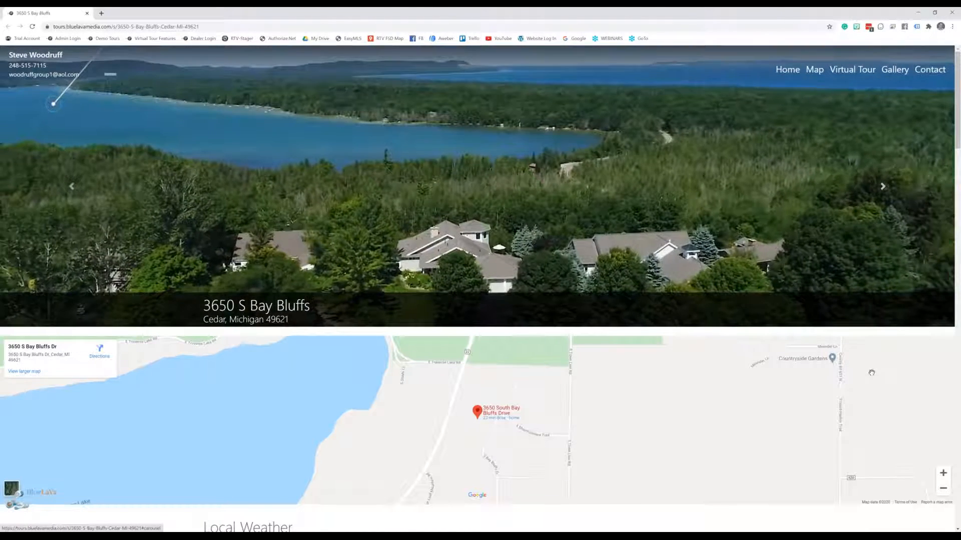
scroll(851, 345, down, 15)
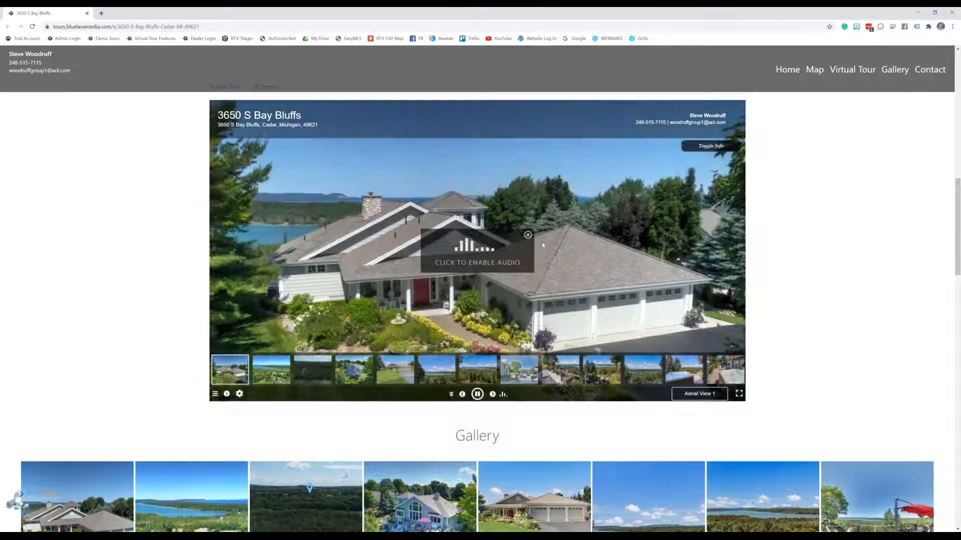
Dismiss the enable-audio prompt and play the Aerial Drone Video in the tour
click(528, 235)
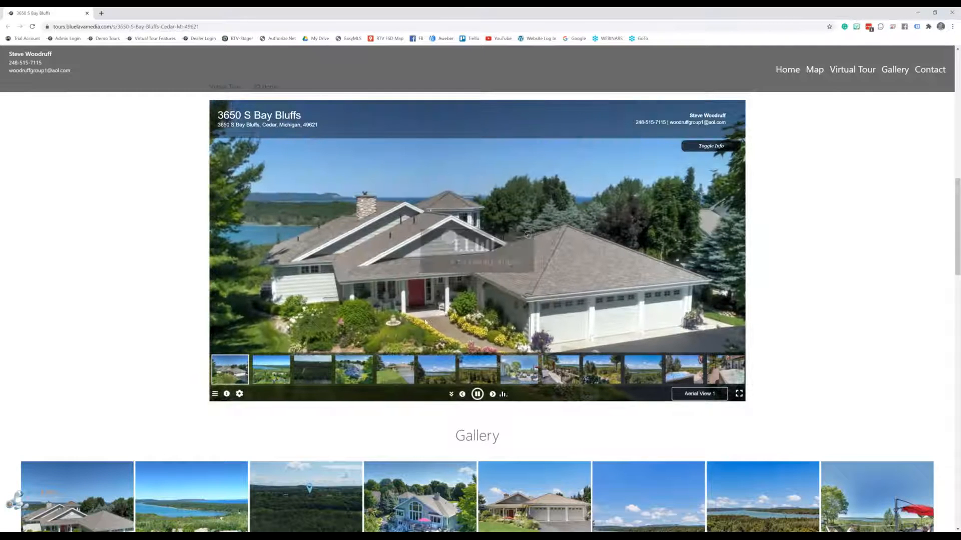
click(318, 372)
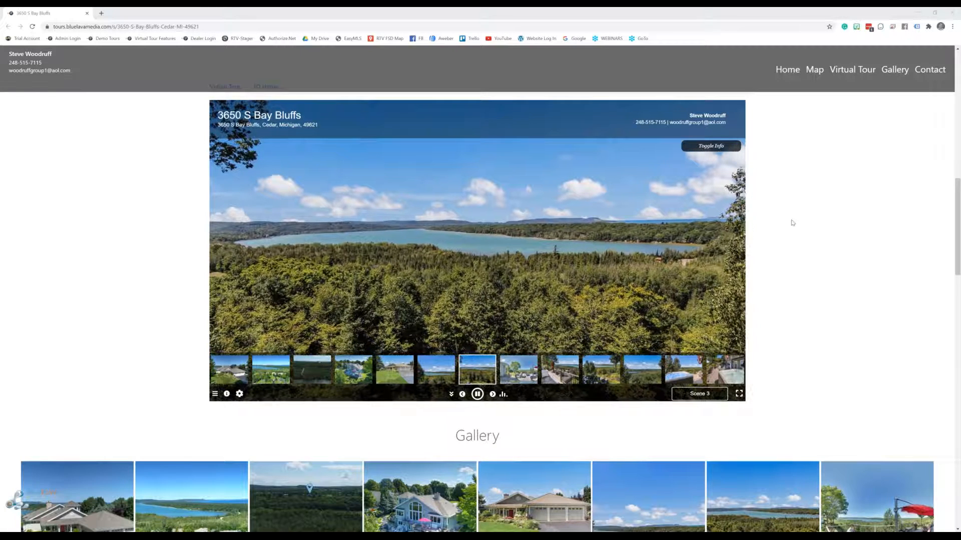
scroll(796, 236, down, 1)
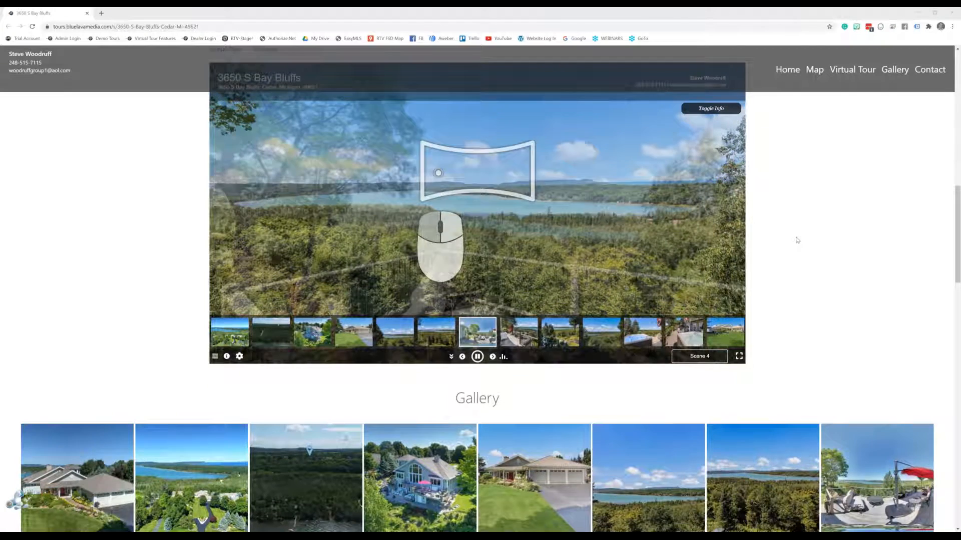
scroll(799, 239, up, 1)
Look around the Scene 4 deck panorama toward the house wall, lake, lawn and steps
drag(393, 277, 357, 253)
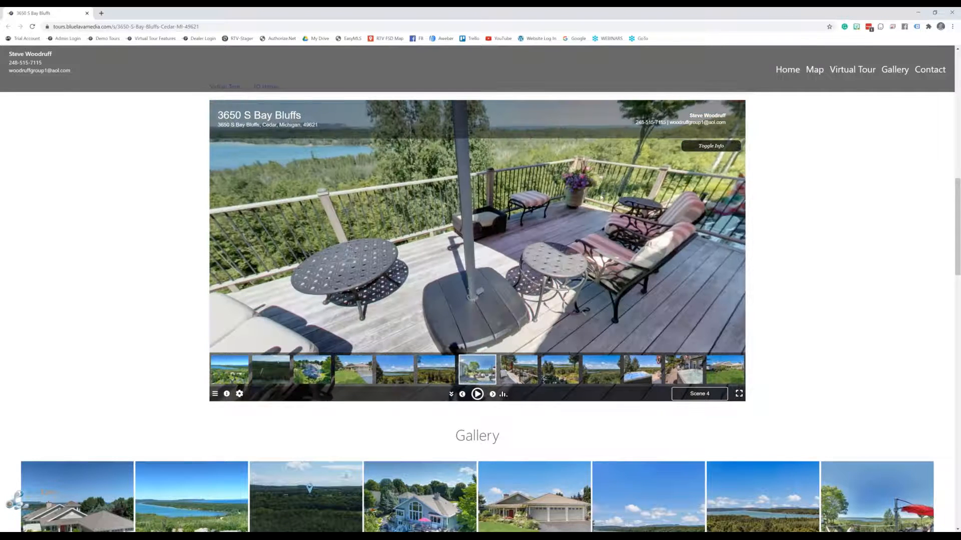
drag(604, 201, 445, 298)
drag(273, 236, 688, 221)
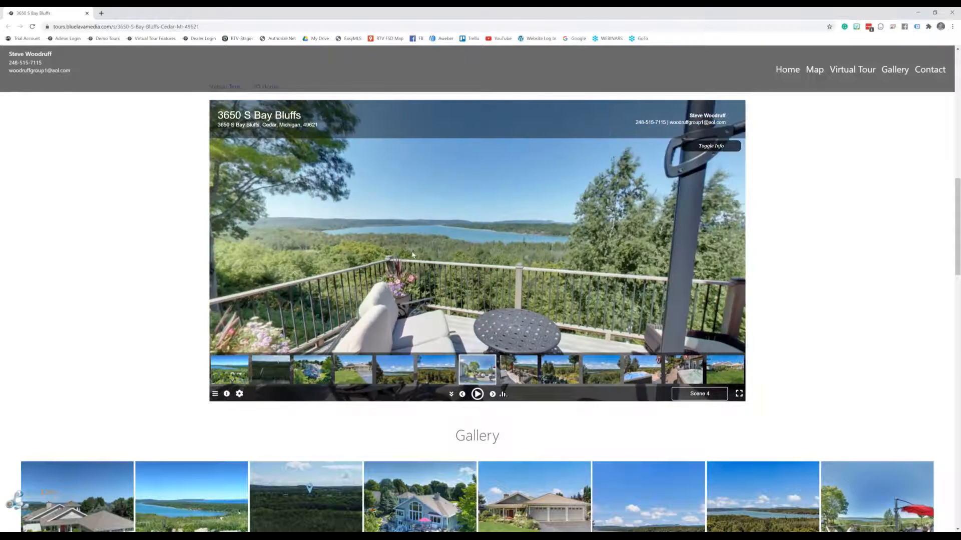
drag(381, 231, 652, 229)
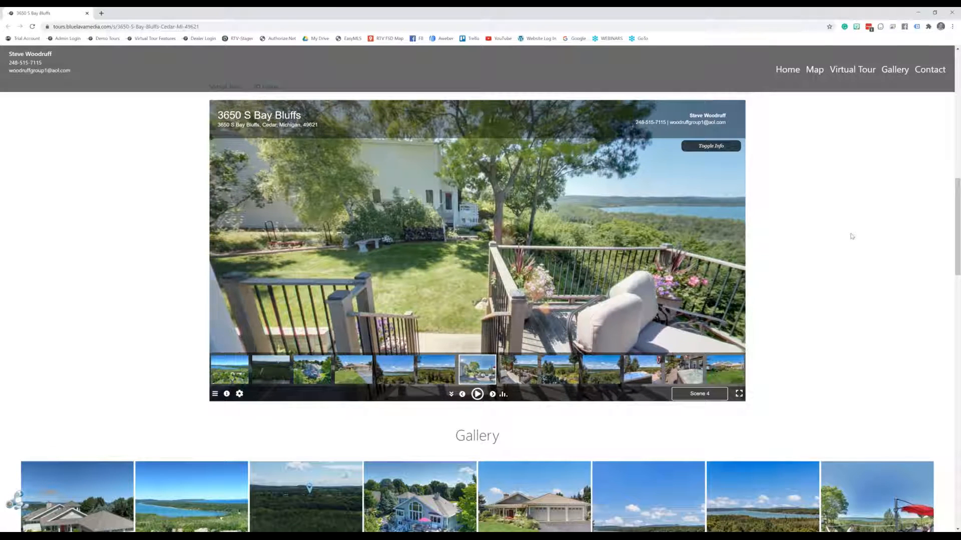
scroll(851, 270, down, 1)
scroll(854, 289, down, 5)
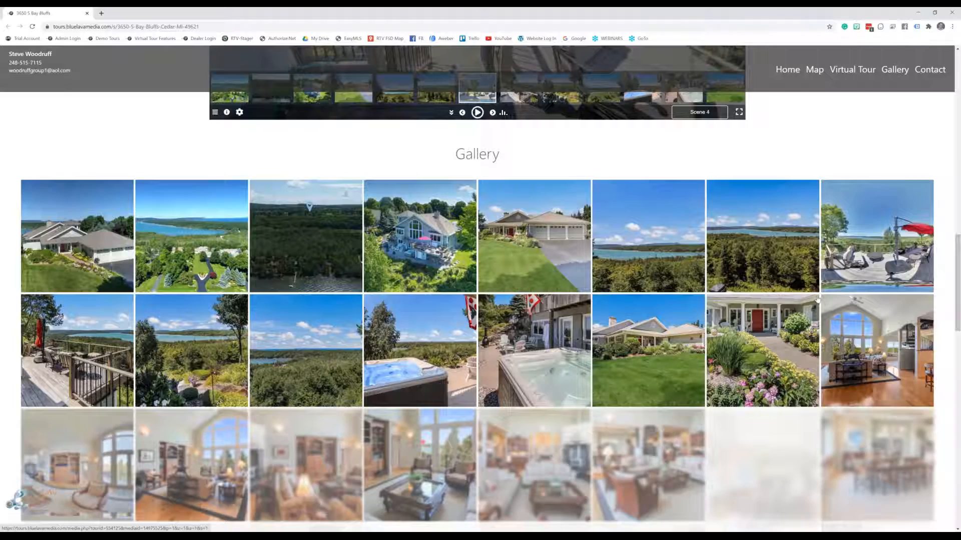
Enlarge the driveway photo from the Gallery, then close it
scroll(817, 299, down, 2)
click(671, 242)
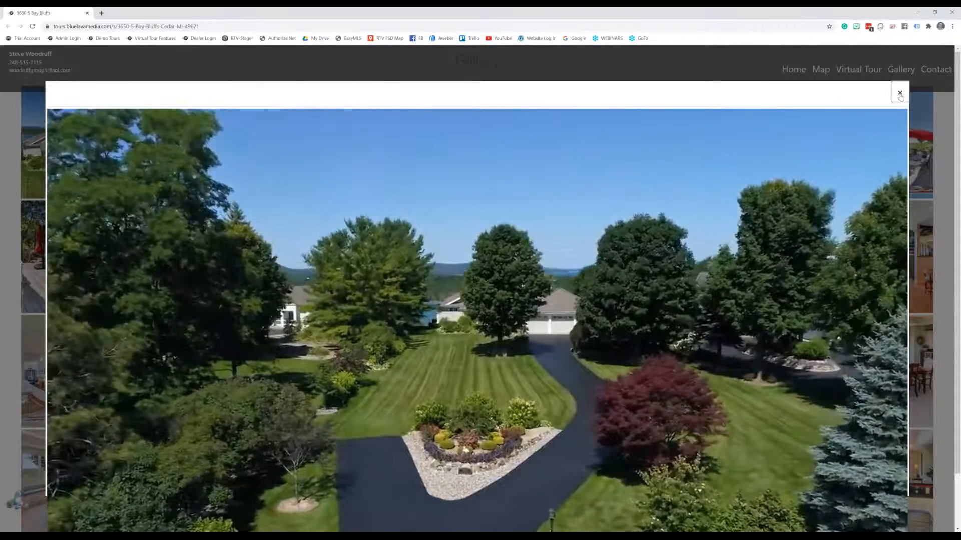
click(900, 95)
scroll(731, 235, down, 10)
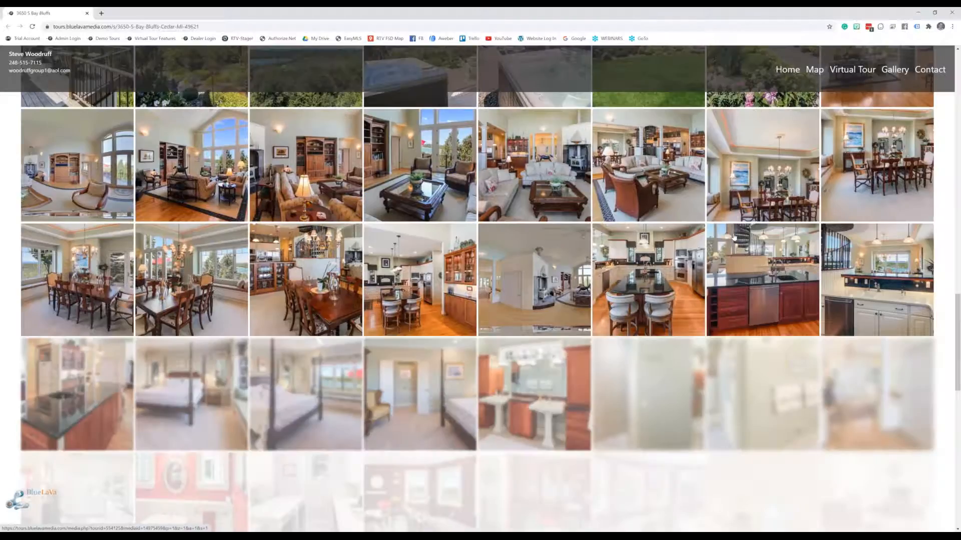
scroll(732, 234, down, 6)
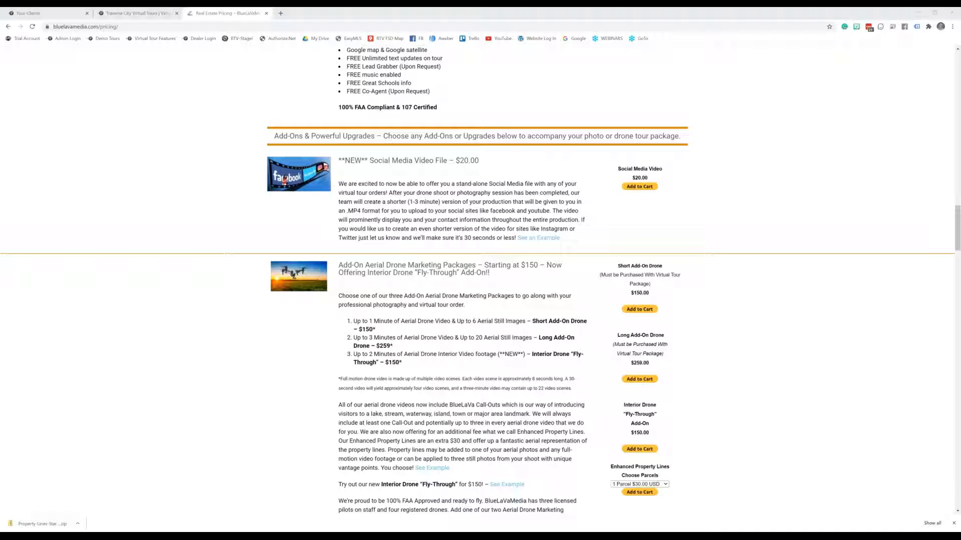
drag(958, 95, 200, 17)
scroll(697, 239, down, 20)
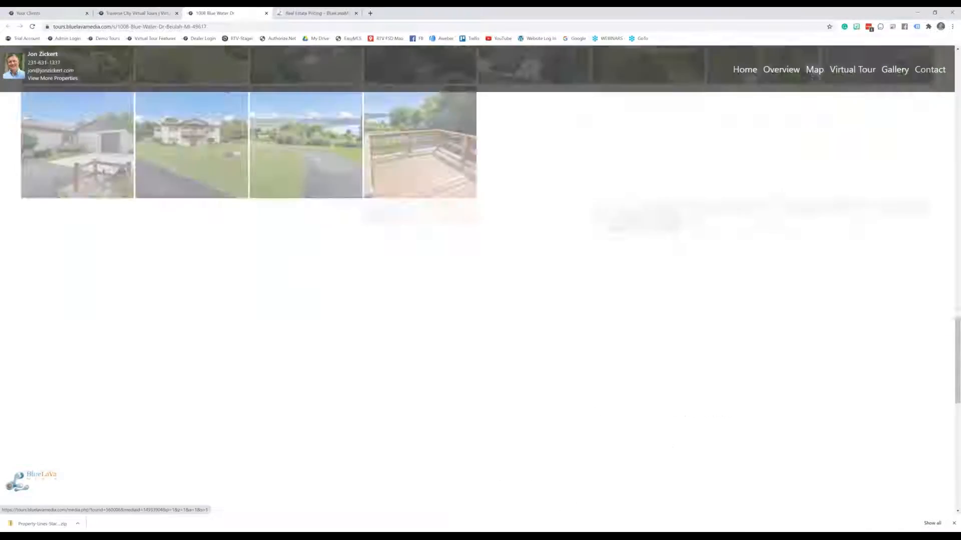
View the enlarged aerial photo with the yellow property outline, then return to the pricing page
scroll(698, 238, up, 6)
scroll(698, 238, up, 3)
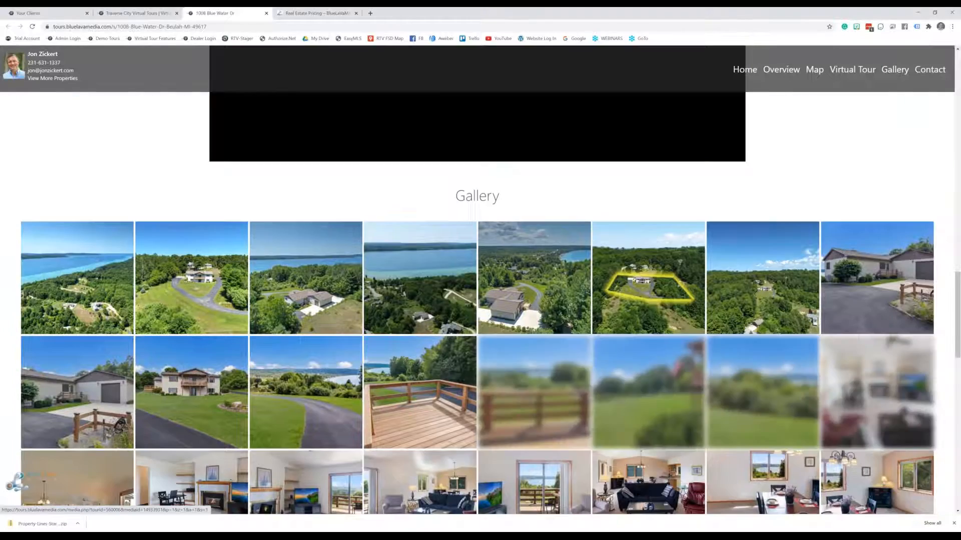
click(662, 310)
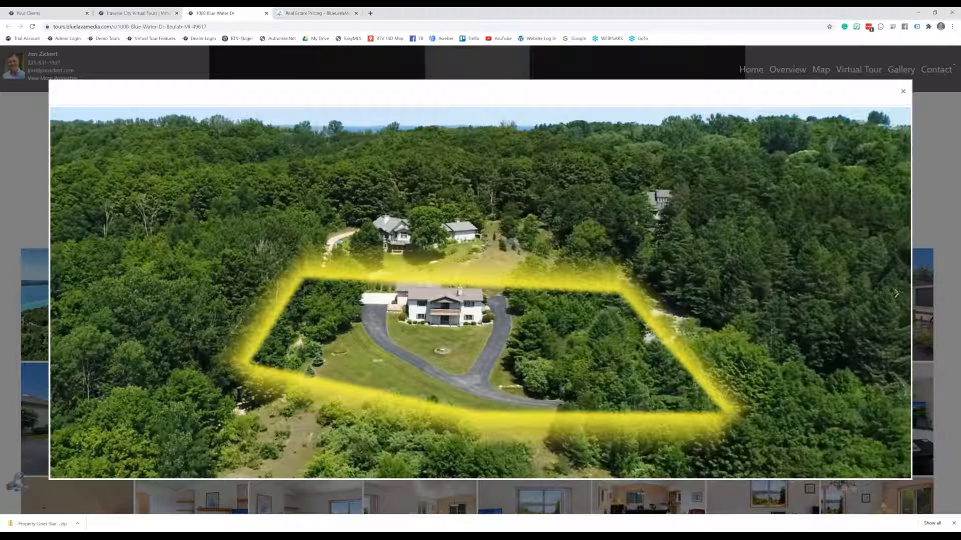
click(903, 92)
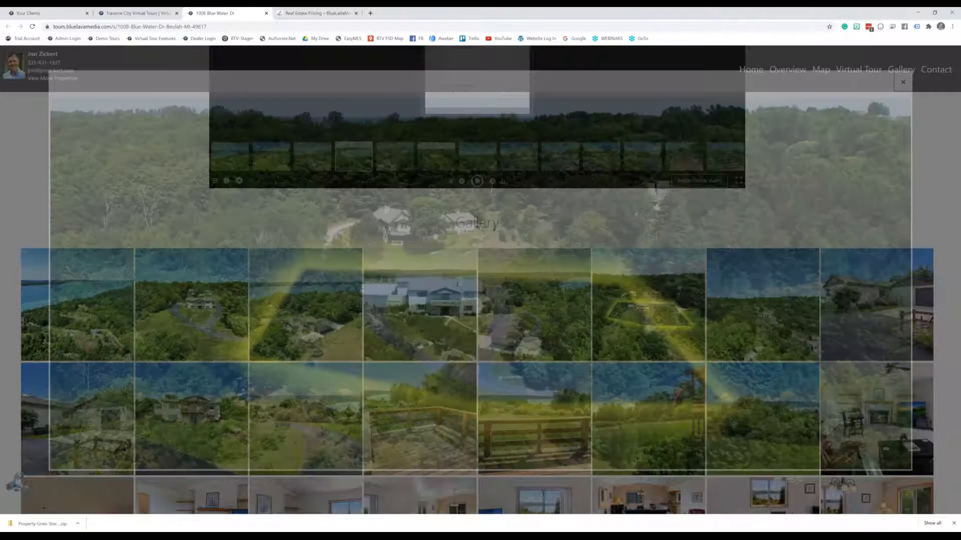
scroll(861, 249, down, 2)
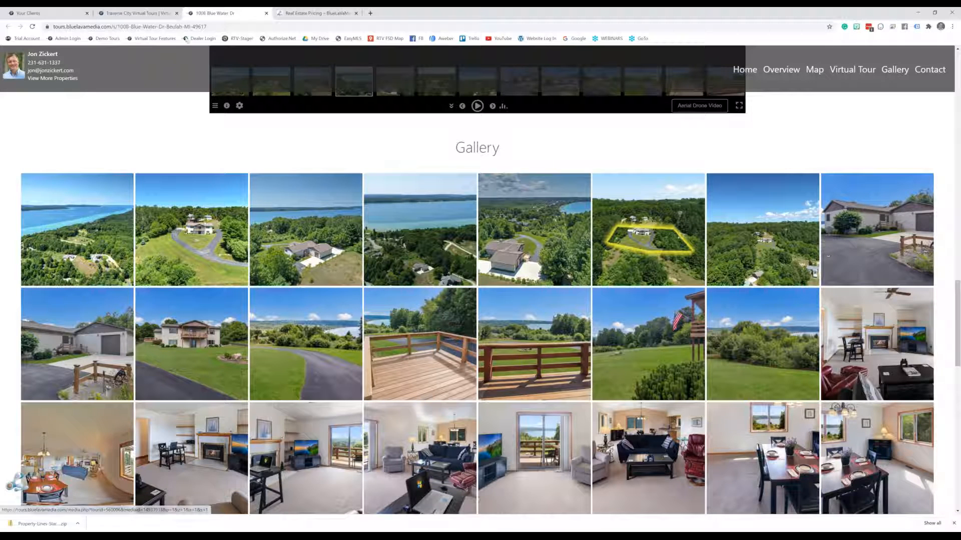
click(319, 11)
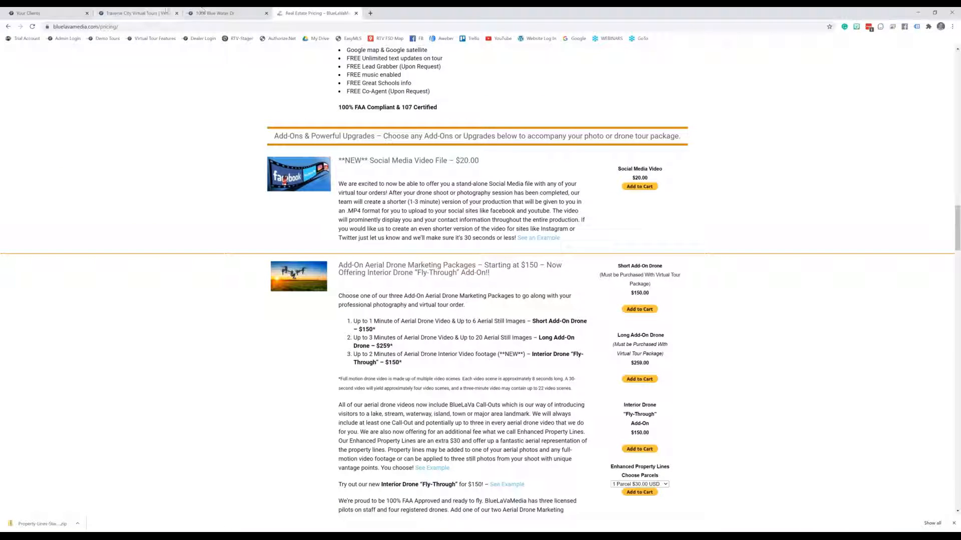
click(227, 13)
click(316, 13)
scroll(683, 263, up, 2)
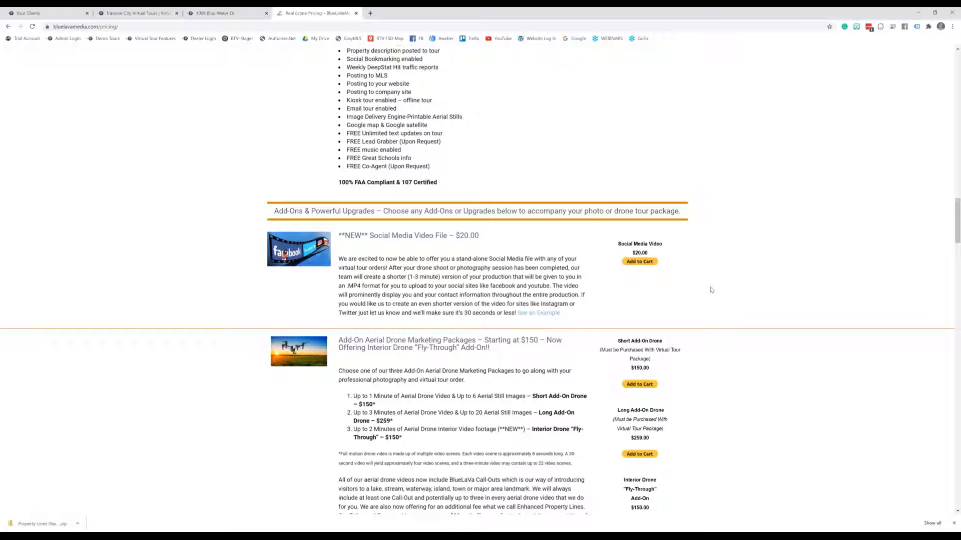
scroll(721, 265, up, 5)
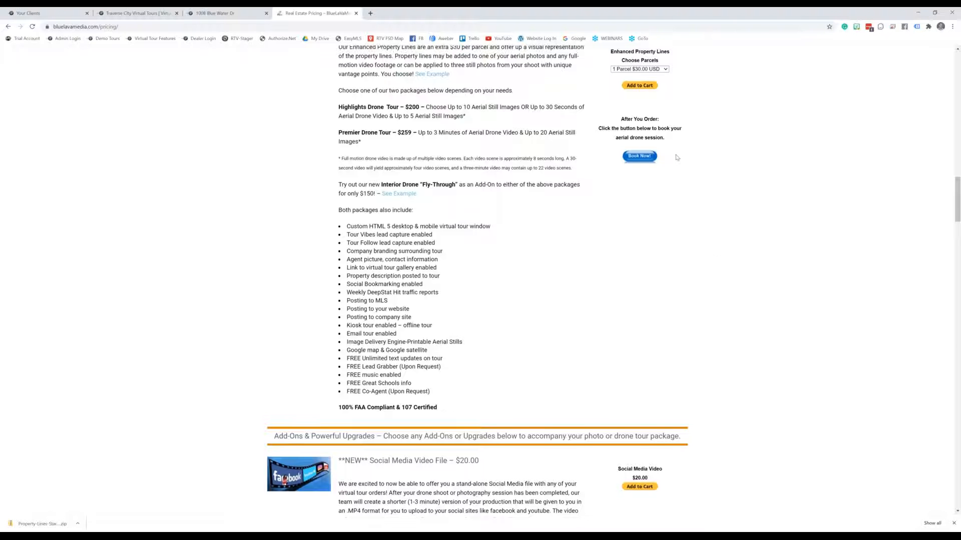
click(666, 108)
click(740, 132)
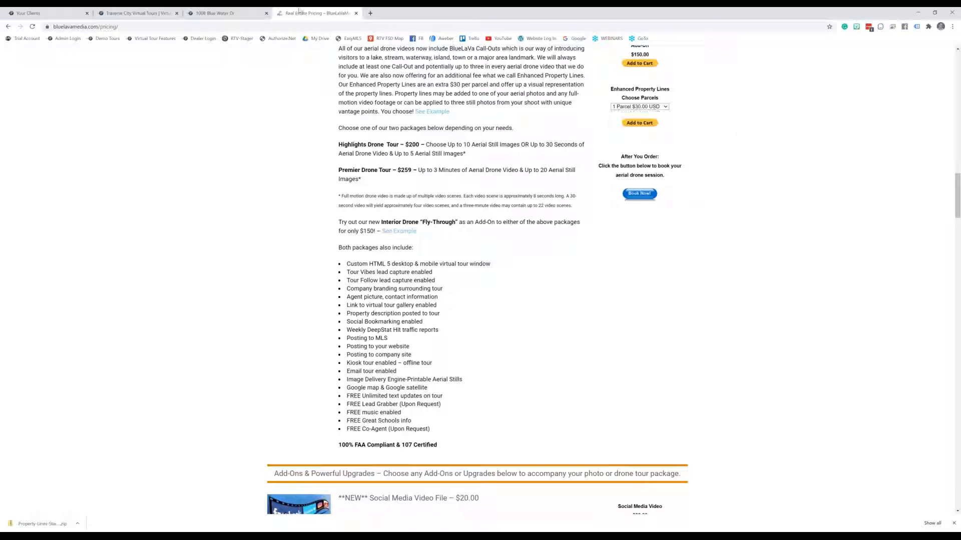
click(222, 13)
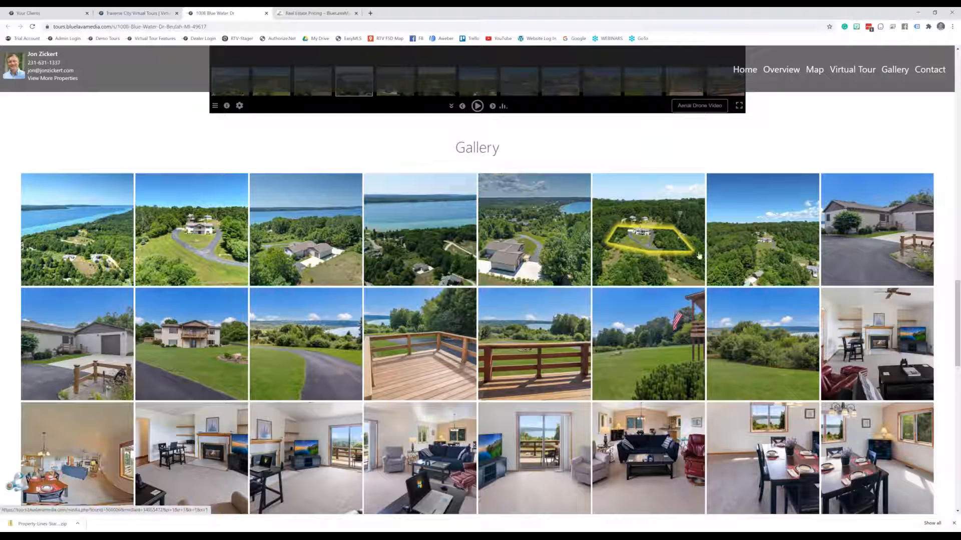
click(680, 252)
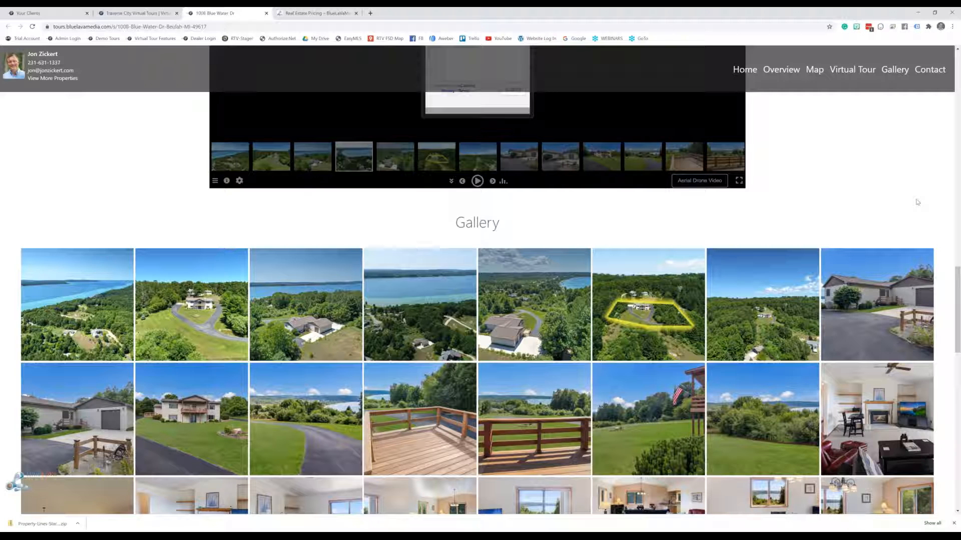
click(308, 11)
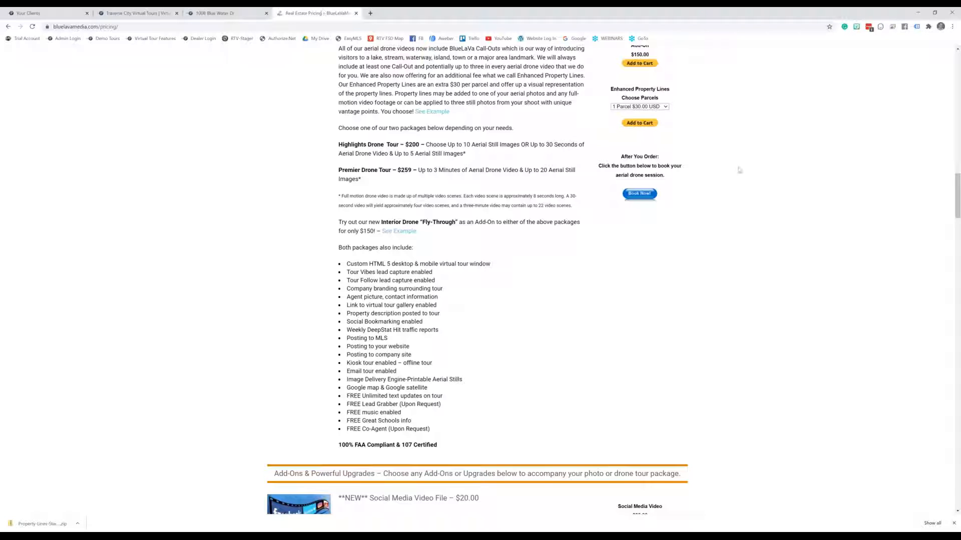
Highlight the Highlights Drone Tour session and its $200.00 price
scroll(736, 230, up, 2)
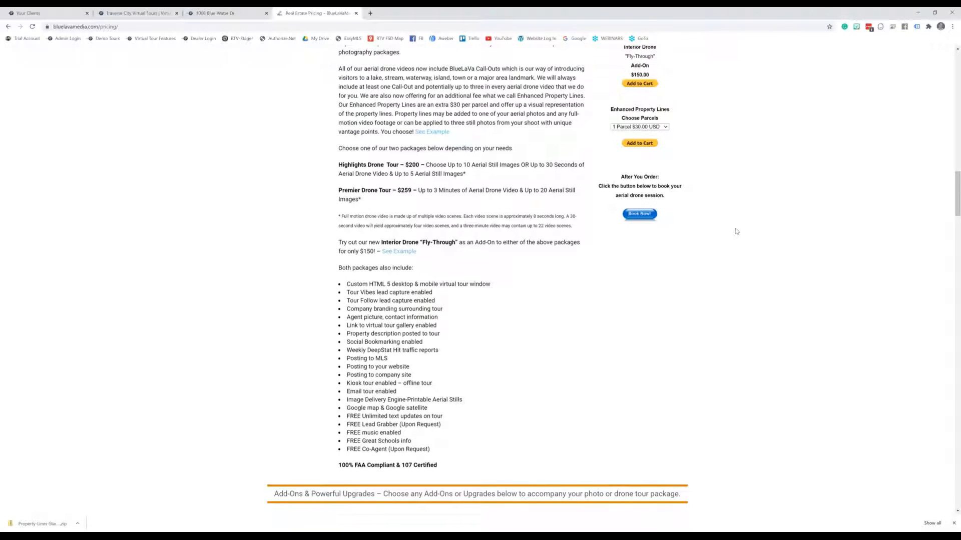
scroll(736, 232, up, 2)
scroll(736, 230, up, 3)
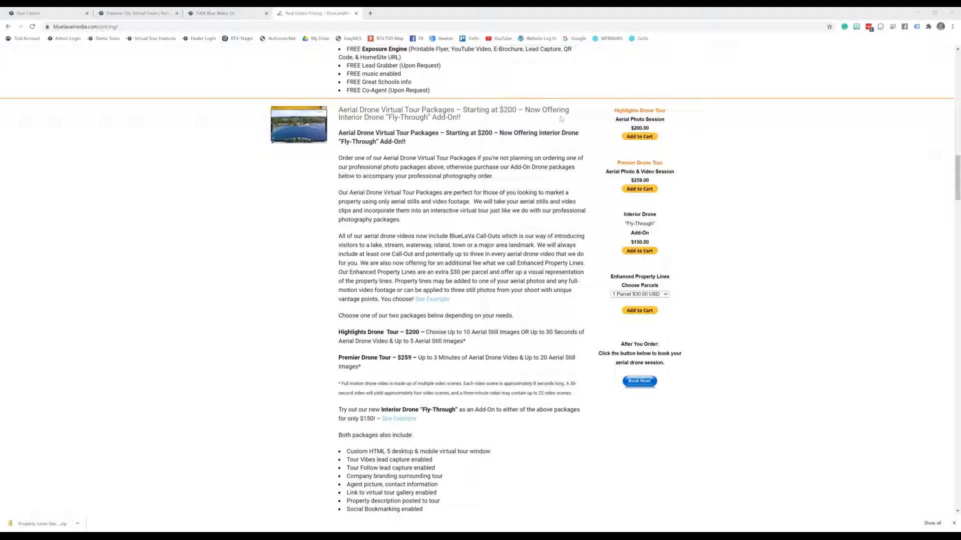
drag(616, 110, 656, 129)
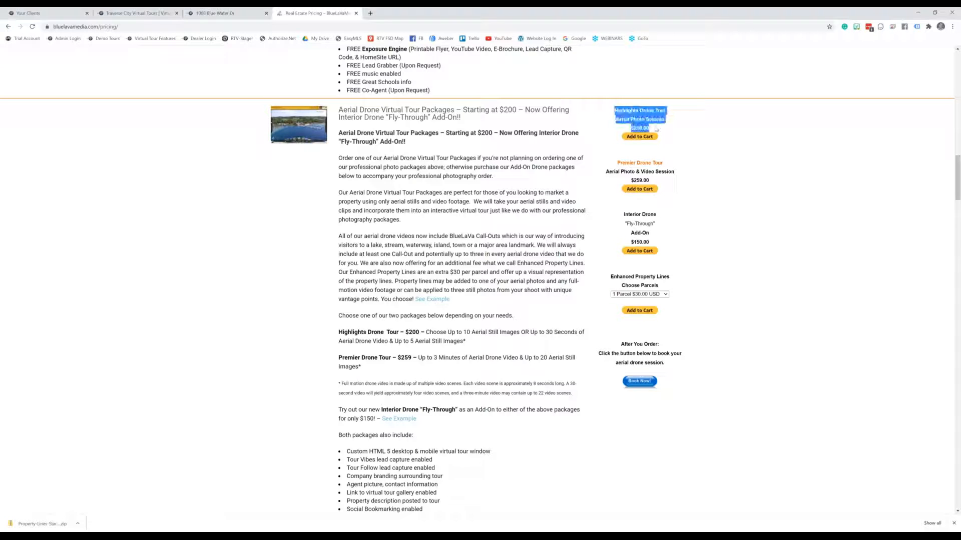
click(701, 128)
drag(614, 109, 658, 122)
click(704, 123)
drag(612, 107, 656, 128)
scroll(366, 335, down, 1)
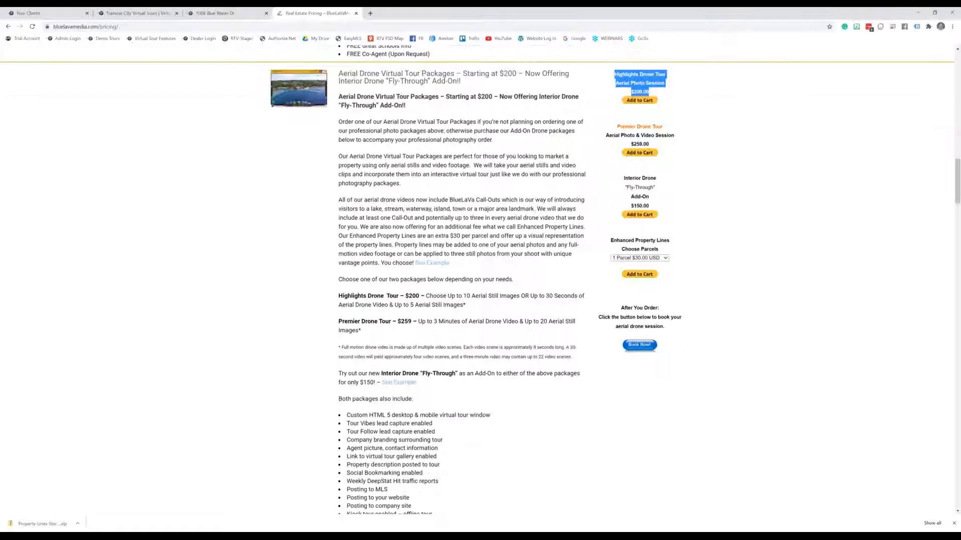
scroll(440, 407, down, 1)
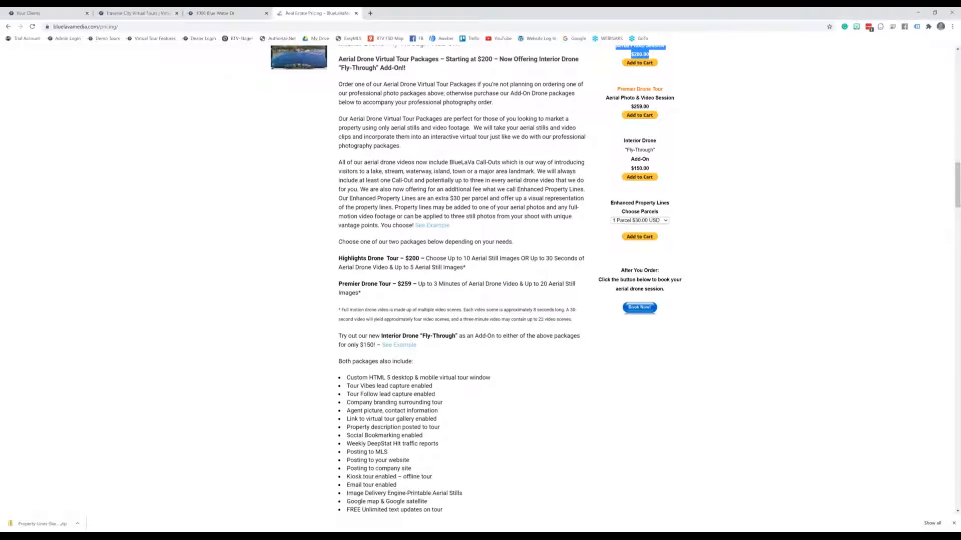
scroll(631, 376, up, 1)
scroll(478, 280, up, 2)
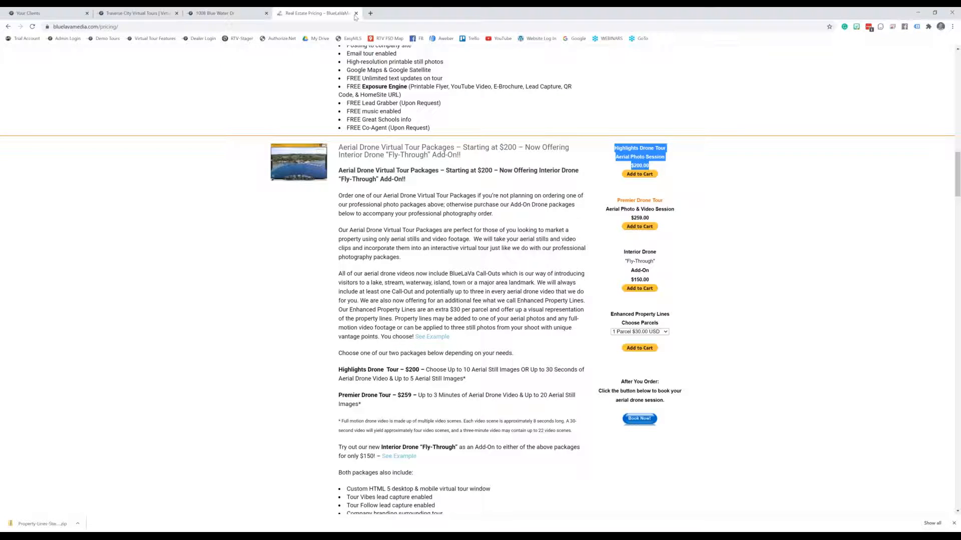
click(226, 11)
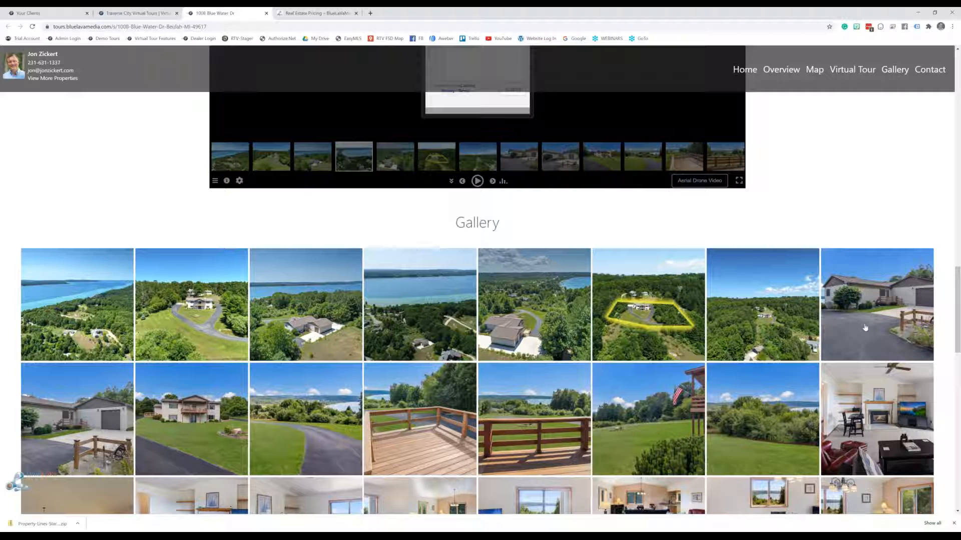
Open a new Chrome tab and place the cursor in the Google search box
click(371, 13)
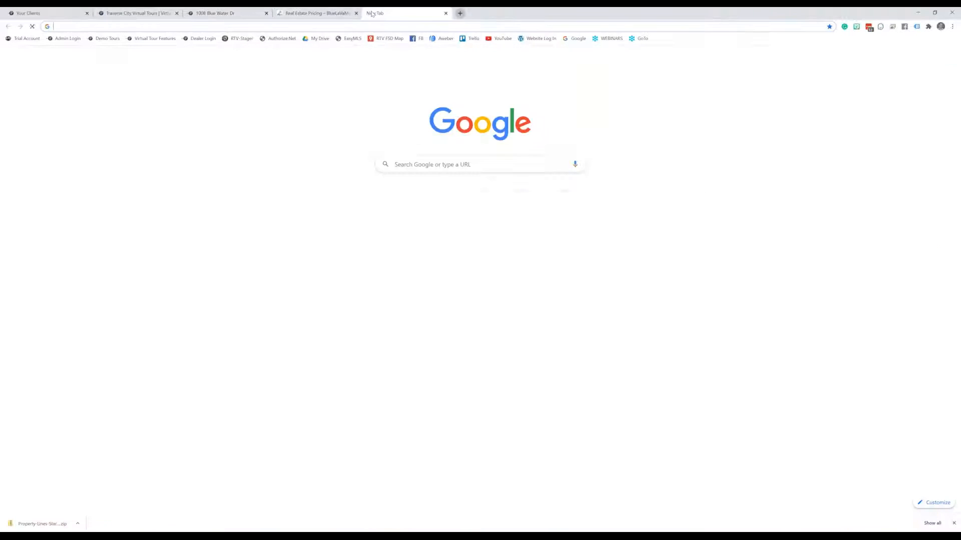
key(alt+Tab)
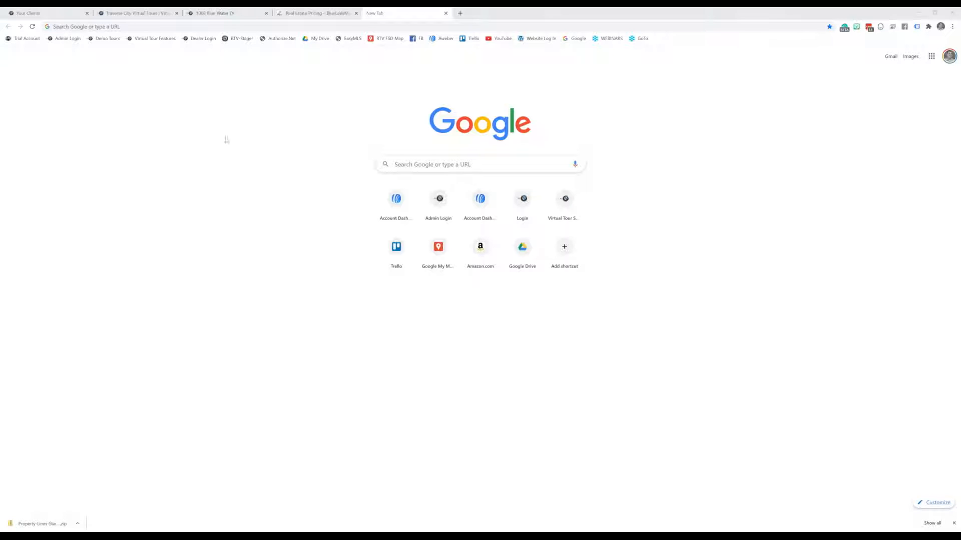
click(463, 161)
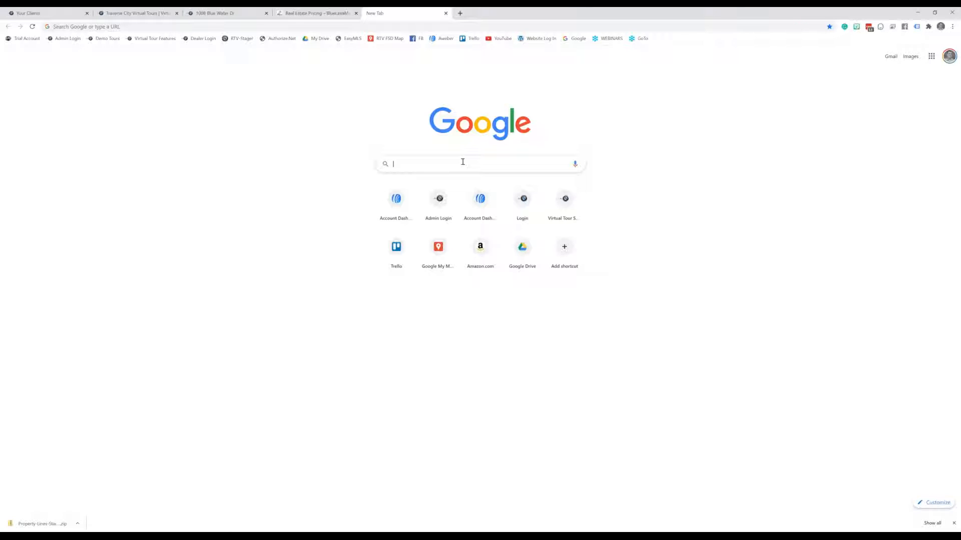
Search Google for 'benzie county open gis maps' and view the results
text(benzie coun)
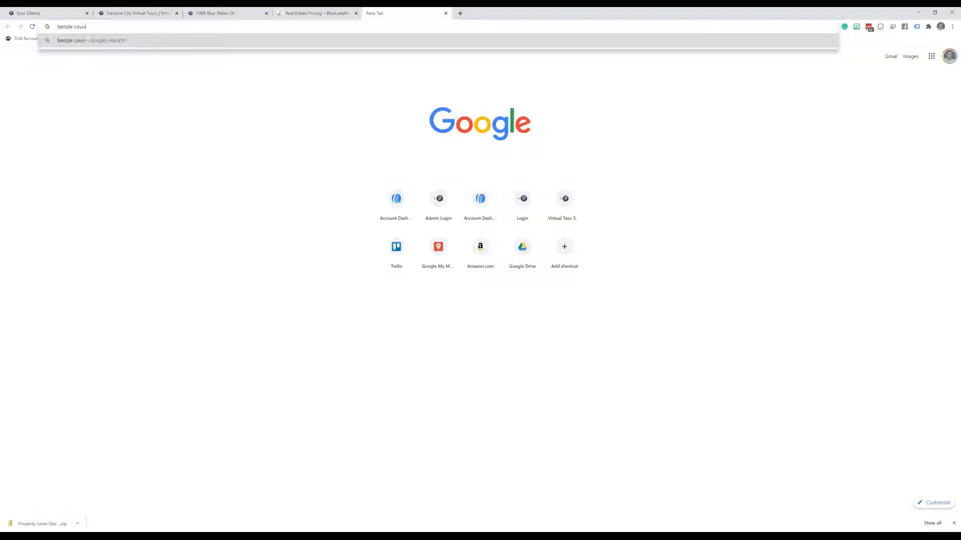
text(ty open gis )
text(maps)
key(Return)
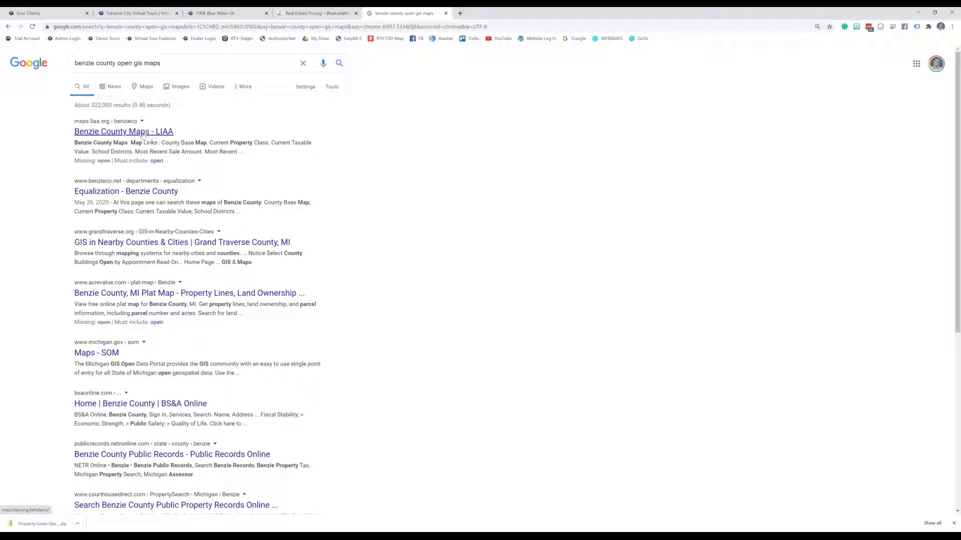
drag(162, 65, 73, 64)
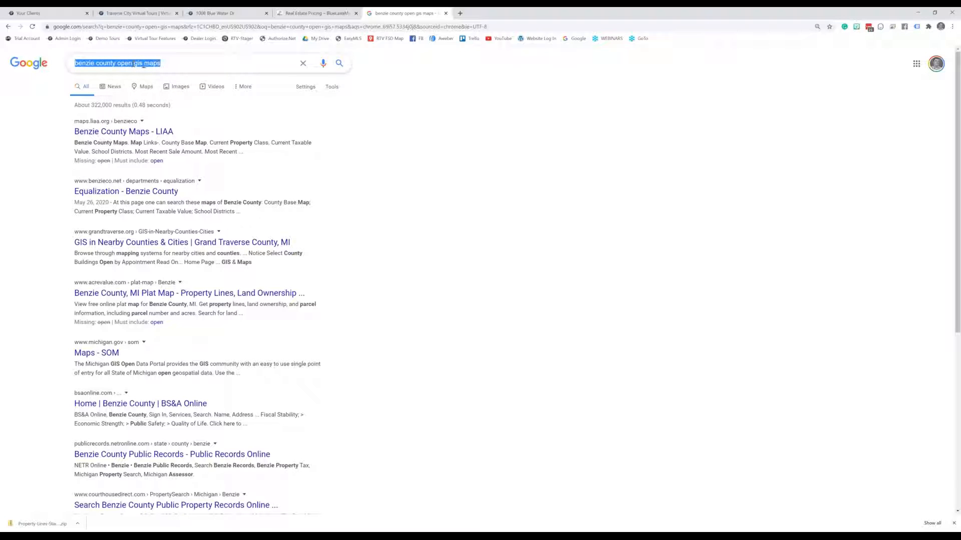
click(164, 61)
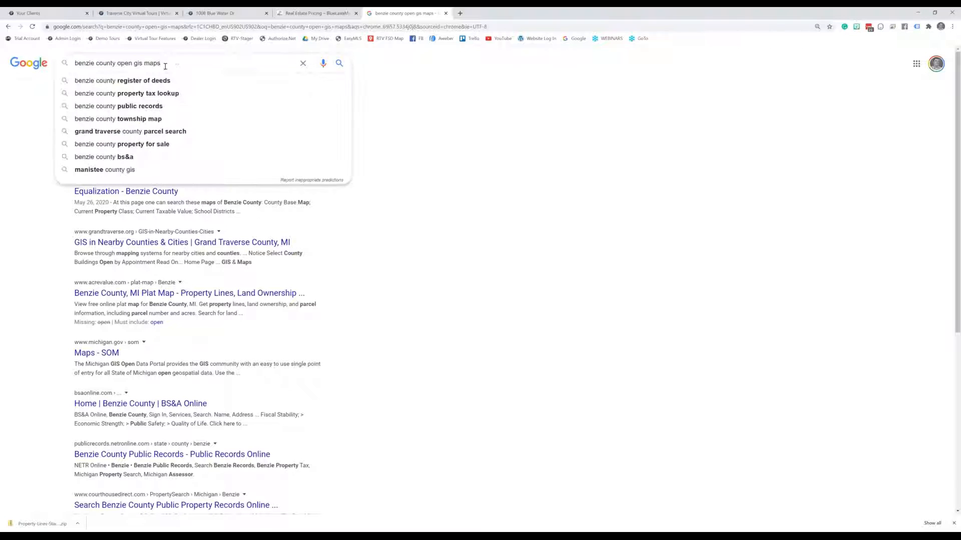
click(12, 128)
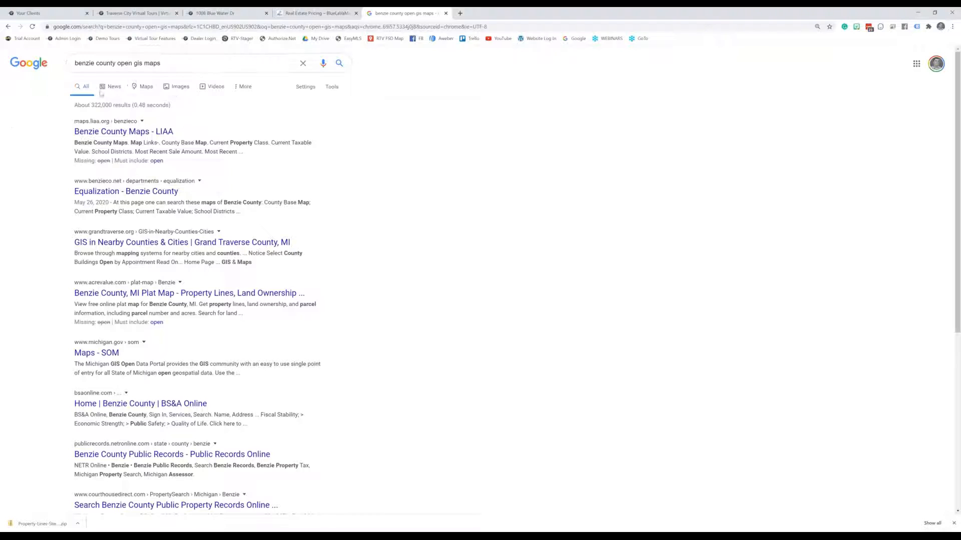
click(167, 61)
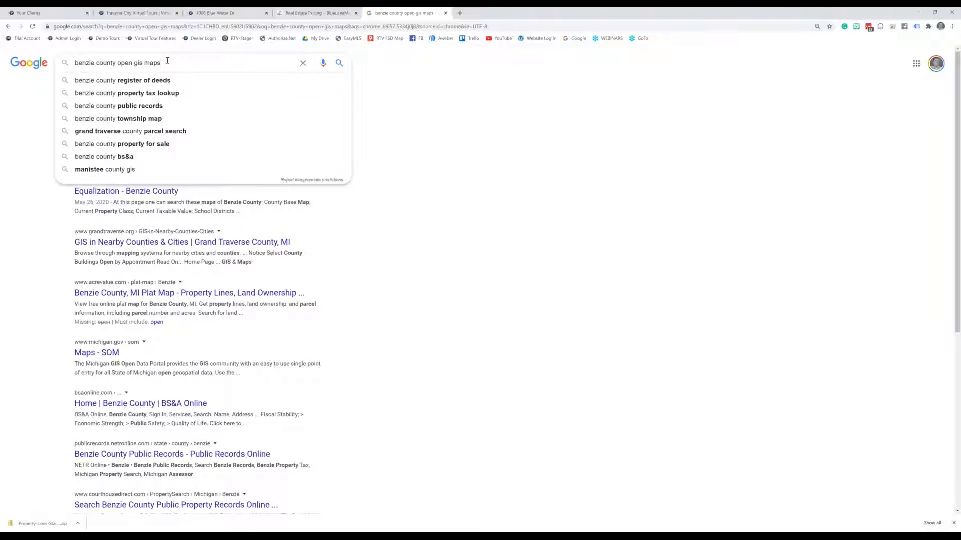
click(393, 104)
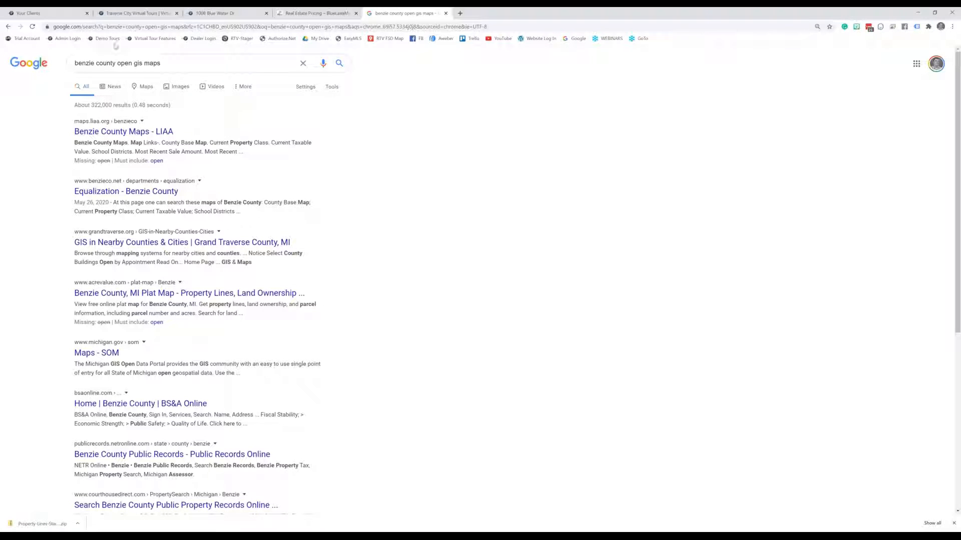
Change the query to 'leelanau county parcel maps' and run the search
drag(93, 63, 59, 64)
text(leelanau)
key(Return)
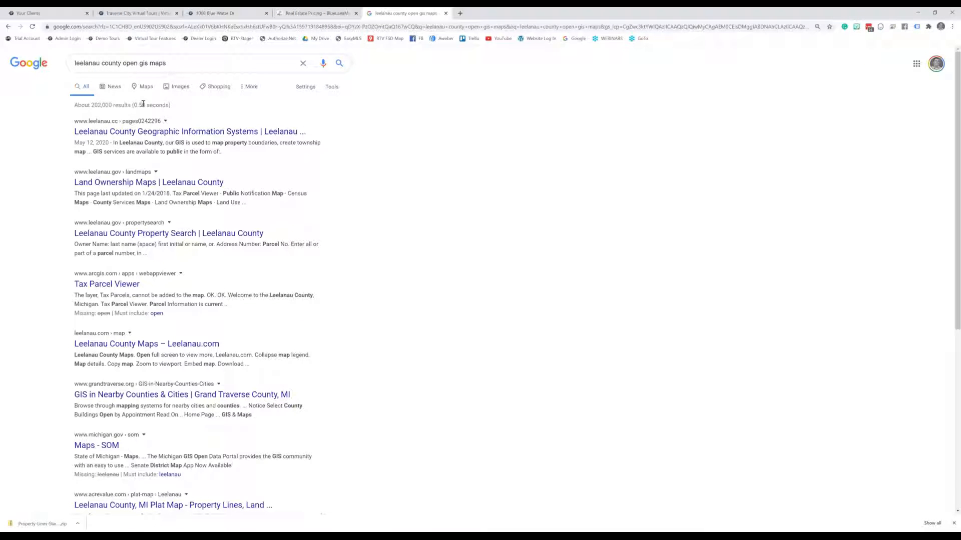
double_click(136, 62)
drag(137, 63, 149, 64)
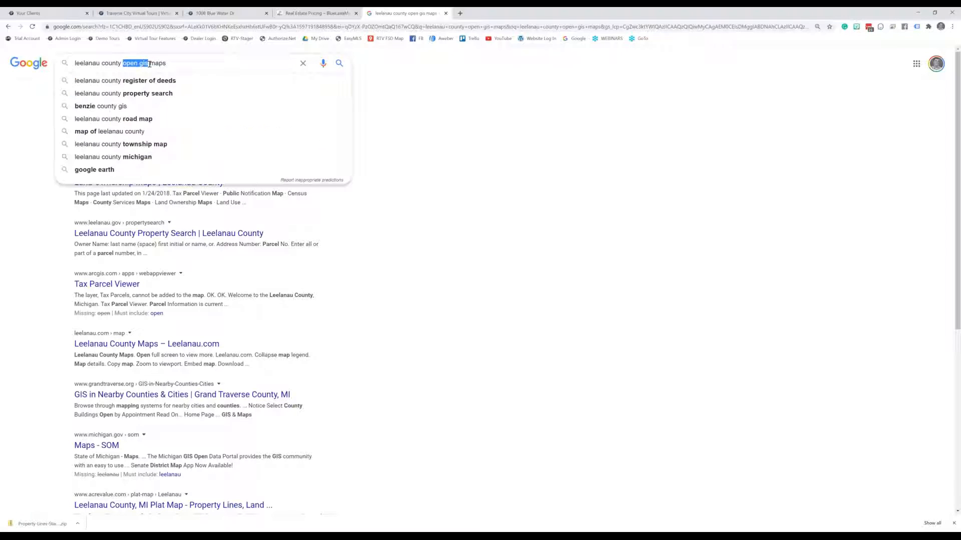
text(parcel)
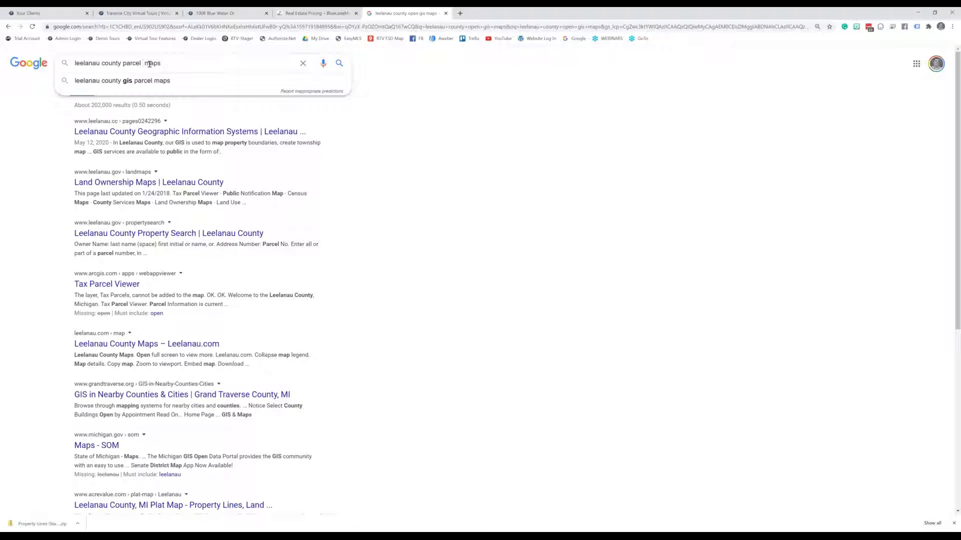
key(Return)
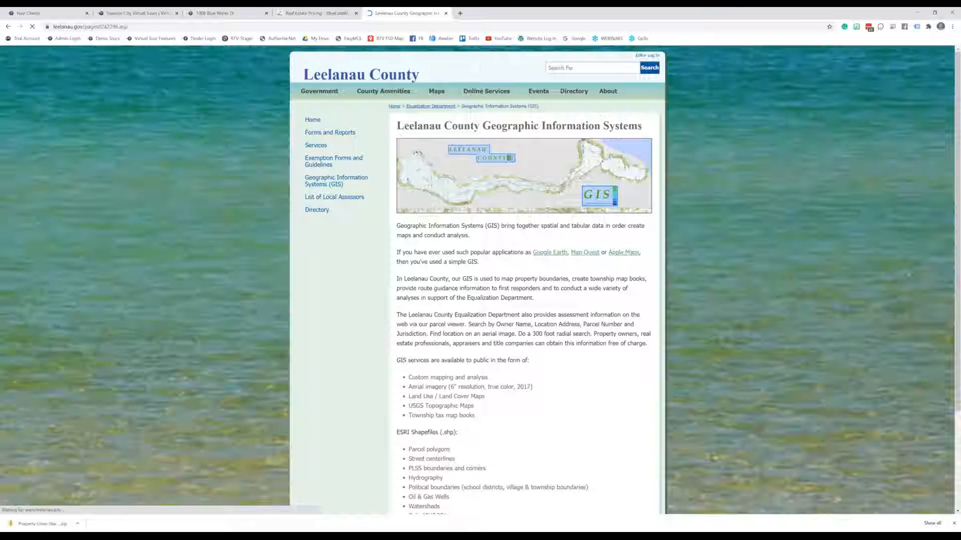
Go to Land Ownership Maps from the Leelanau County Maps menu
mouse_move(481, 107)
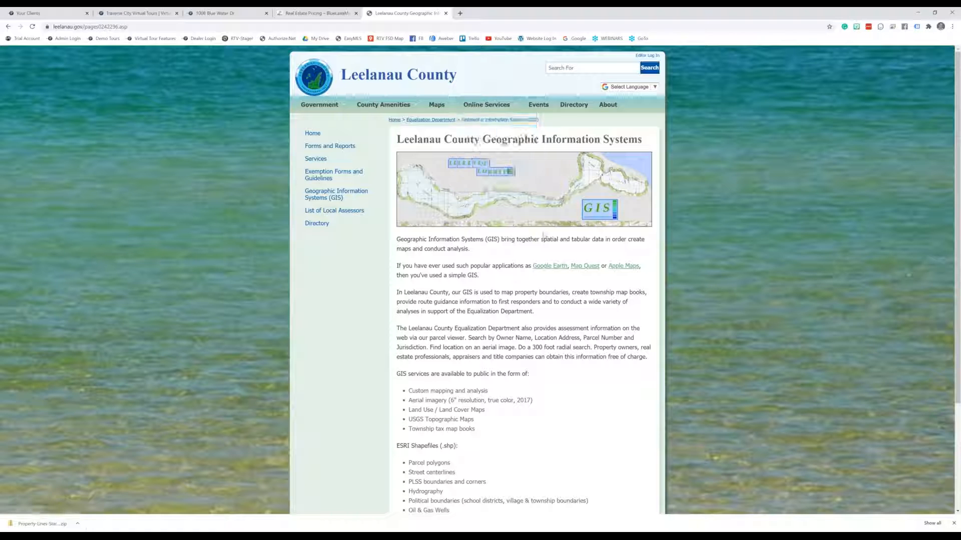
scroll(596, 312, down, 3)
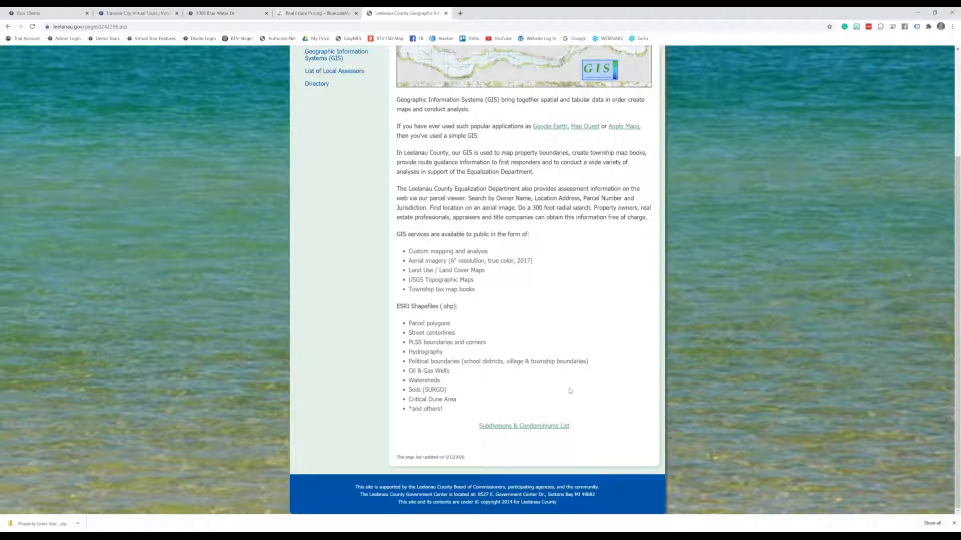
scroll(570, 391, up, 3)
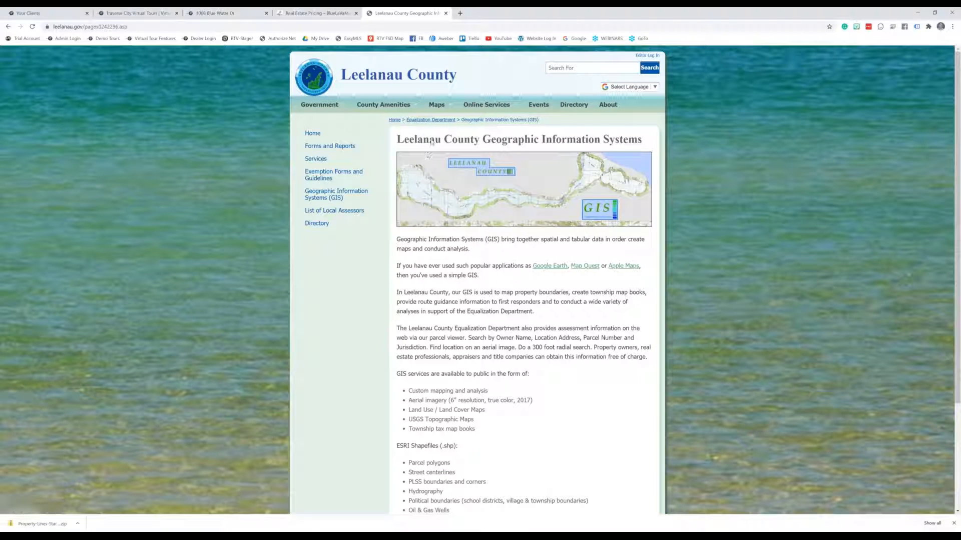
mouse_move(436, 104)
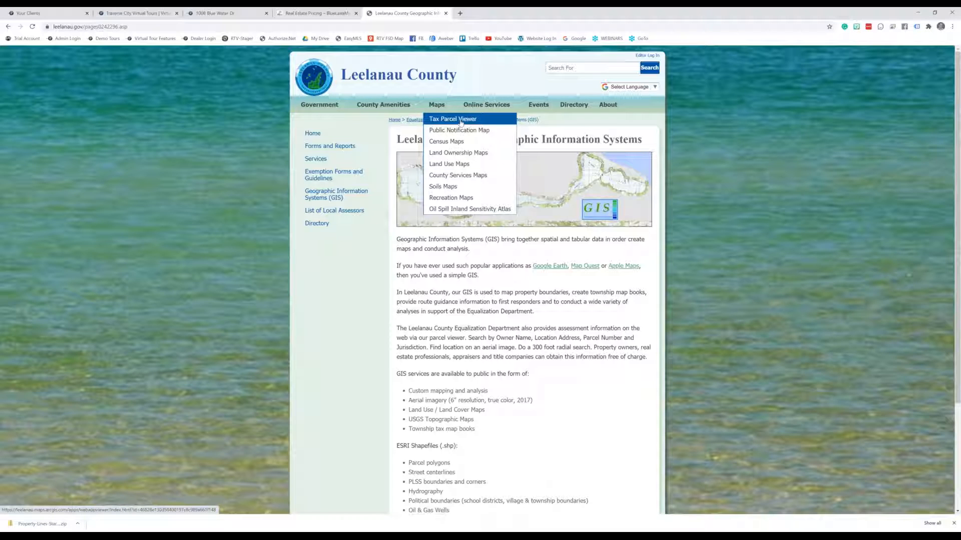
click(474, 154)
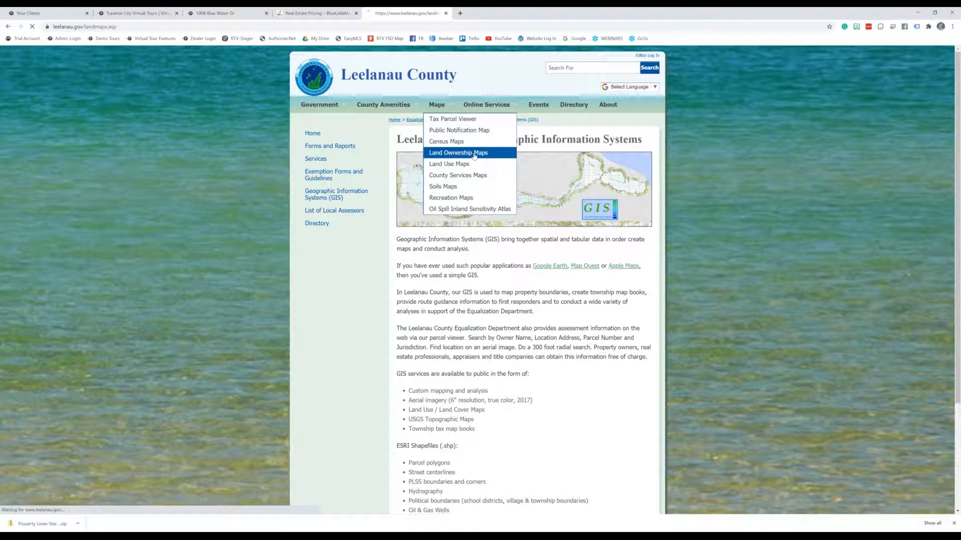
Open the Elmwood Township map under Jurisdiction Maps
scroll(498, 265, down, 1)
scroll(506, 316, down, 1)
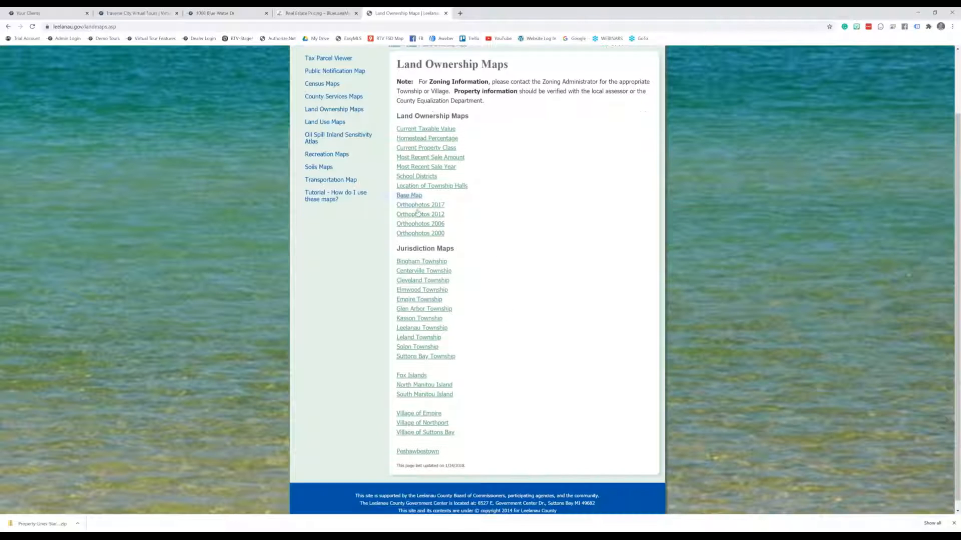
click(410, 293)
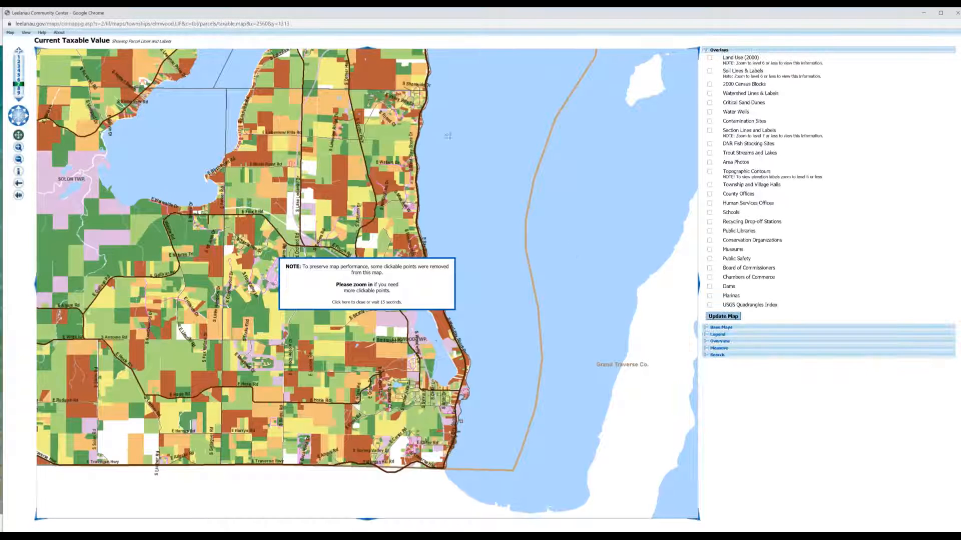
Pan around the Elmwood Township Current Taxable Value map, then close its window
mouse_move(293, 203)
mouse_down()
mouse_move(408, 182)
mouse_move(504, 182)
mouse_up()
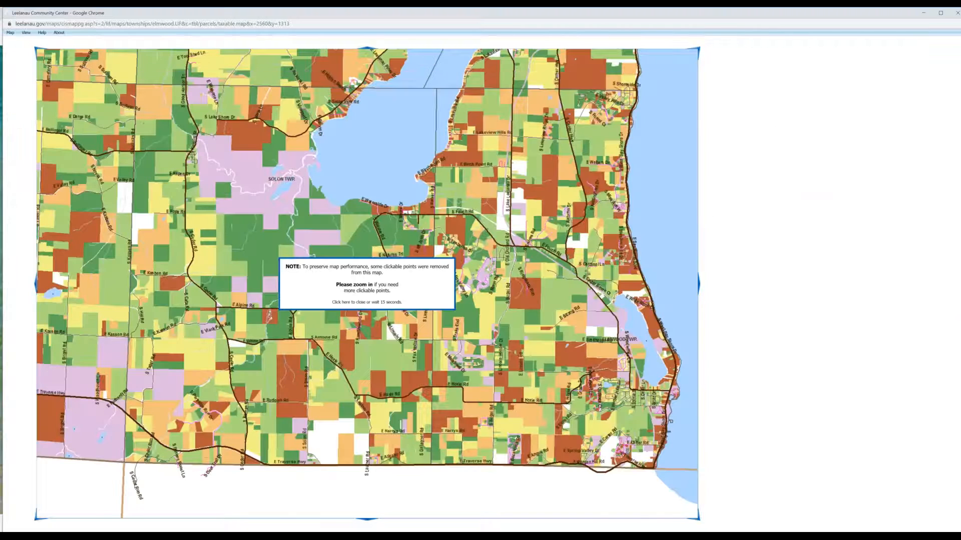
scroll(448, 149, up, 1)
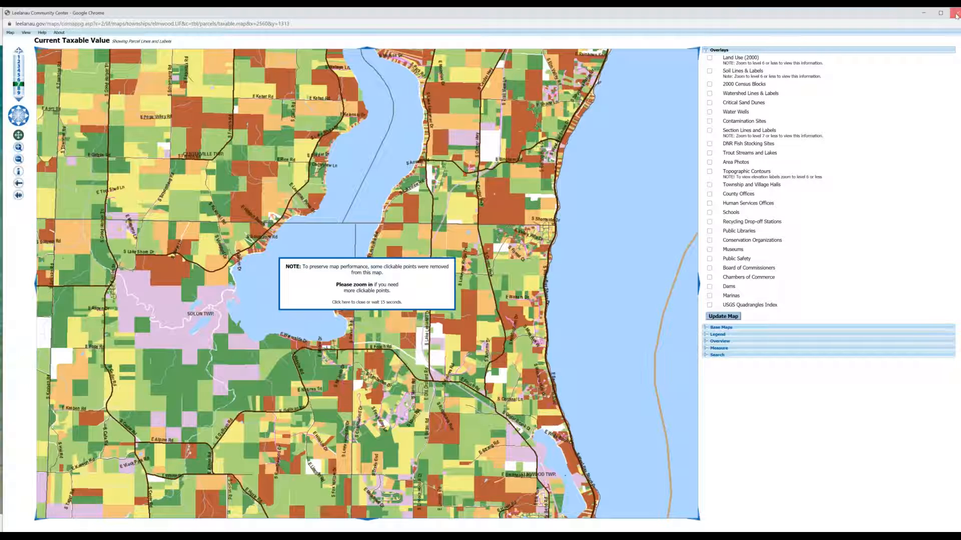
click(955, 15)
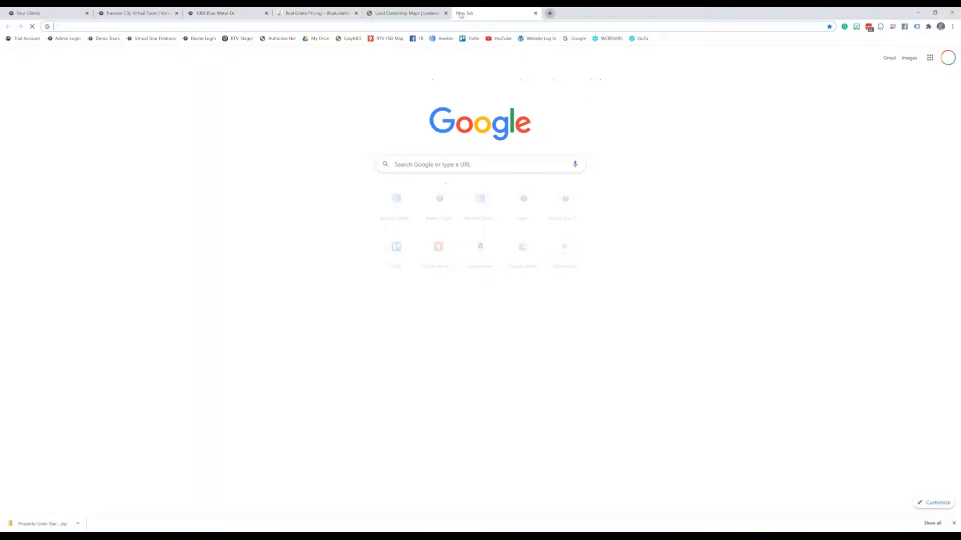
click(460, 15)
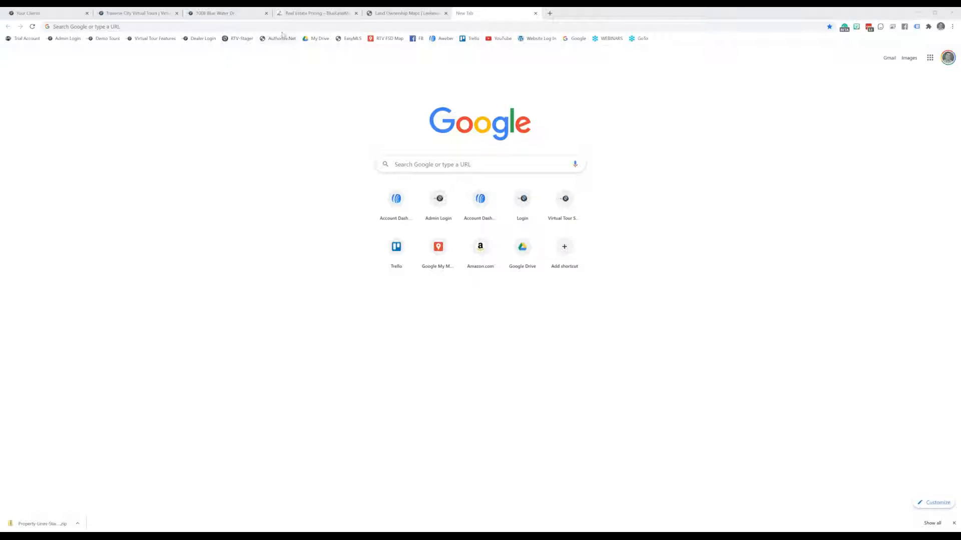
click(300, 25)
text(https://www.landglide.com/)
key(Return)
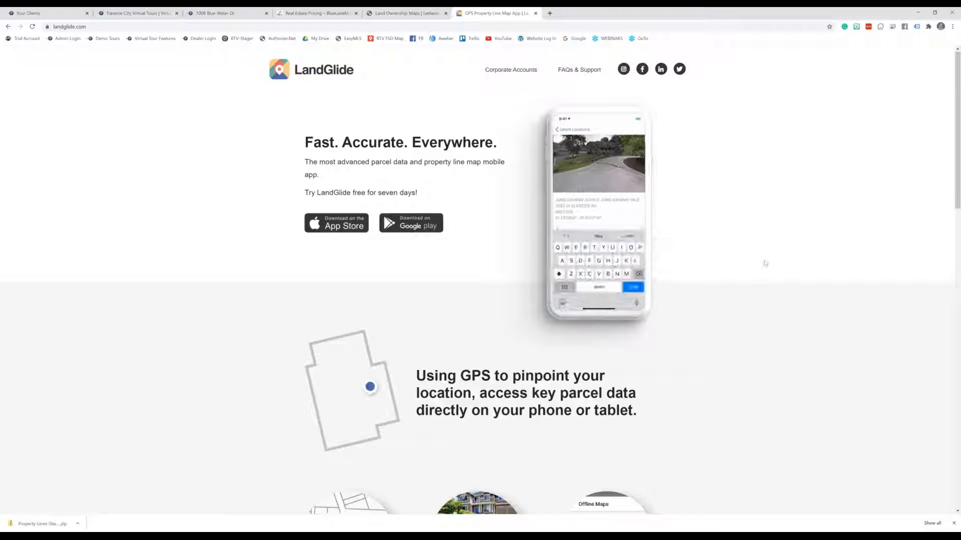
scroll(849, 316, down, 1)
scroll(849, 316, down, 2)
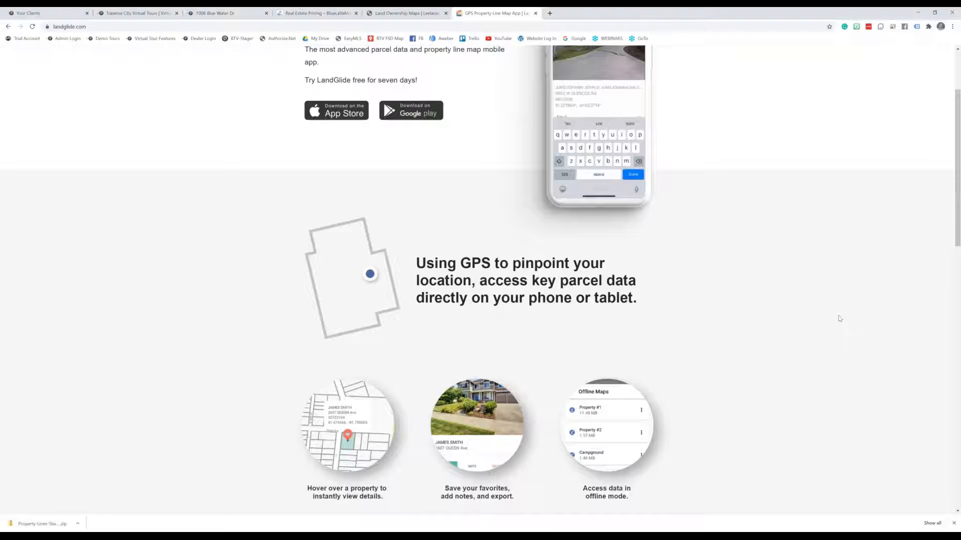
scroll(837, 318, down, 5)
scroll(670, 283, up, 9)
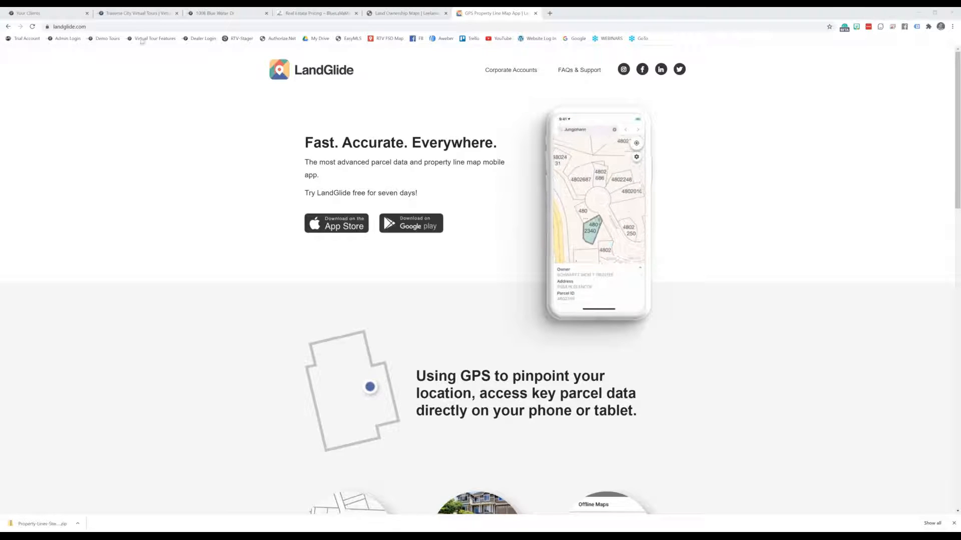
click(101, 27)
text(https://www.onxmaps.com/)
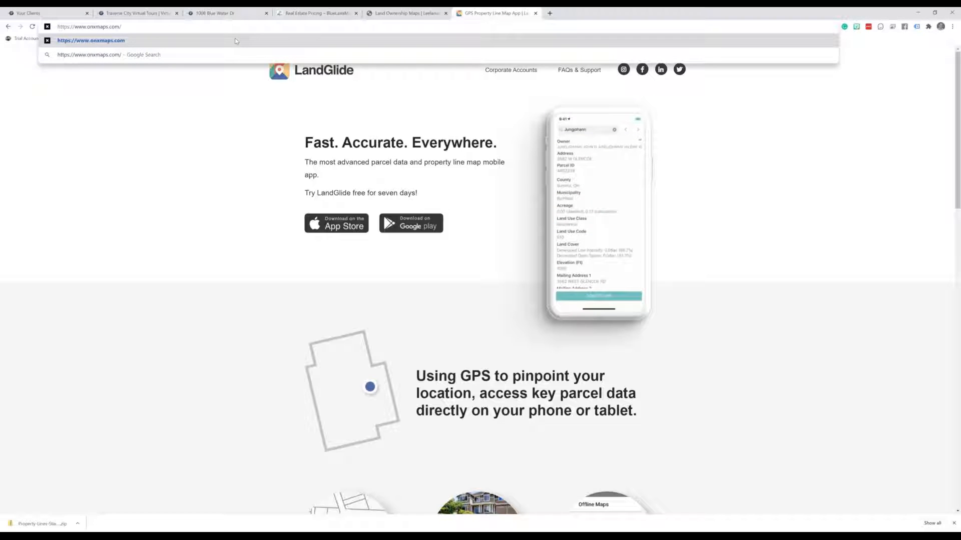
Load onxmaps.com, browse the land-boundary and offline sections, then open the Hunt App page
key(Return)
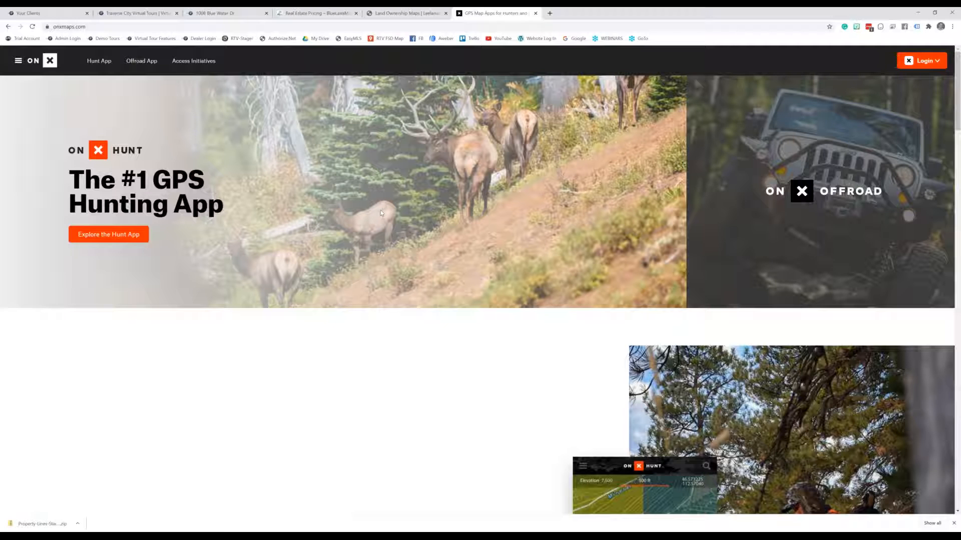
mouse_move(587, 165)
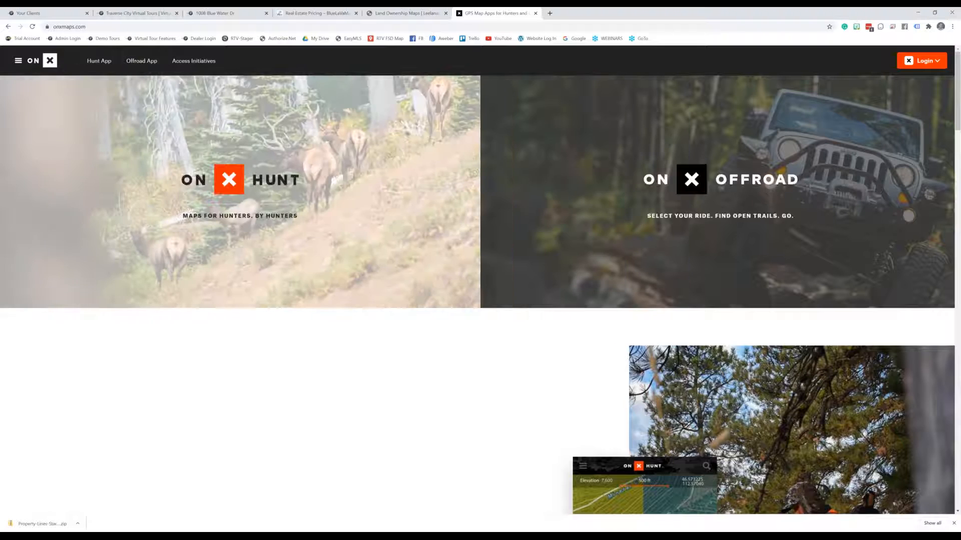
scroll(843, 406, down, 2)
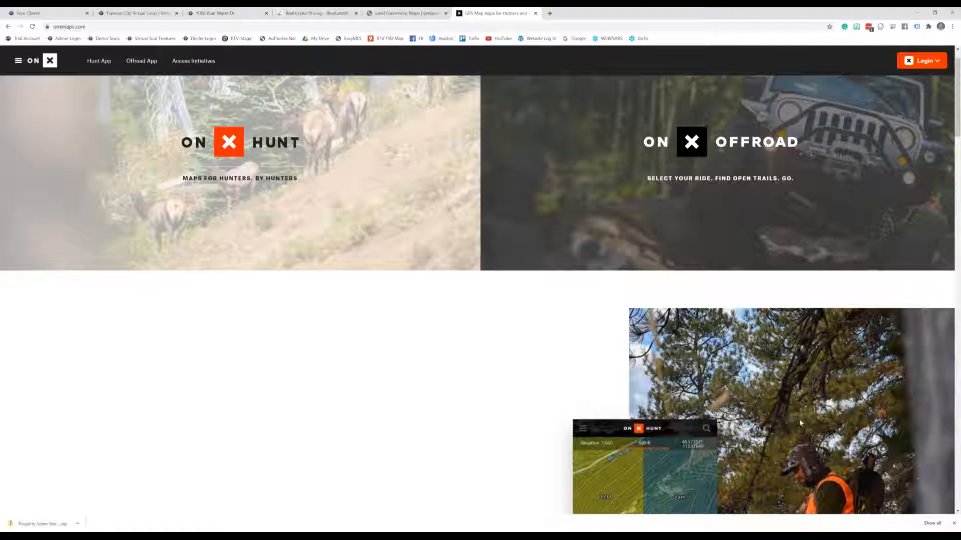
scroll(843, 406, down, 4)
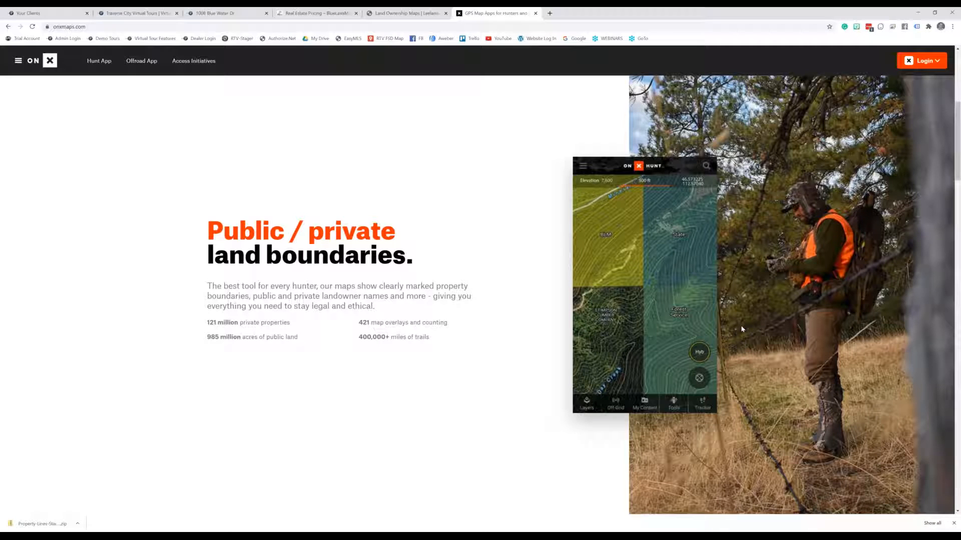
scroll(651, 345, down, 3)
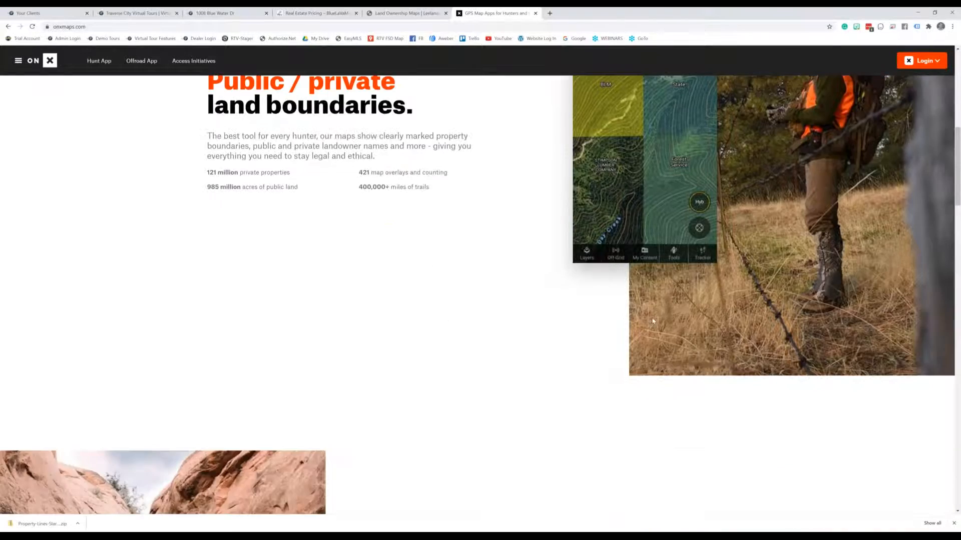
scroll(421, 243, up, 7)
scroll(421, 243, up, 2)
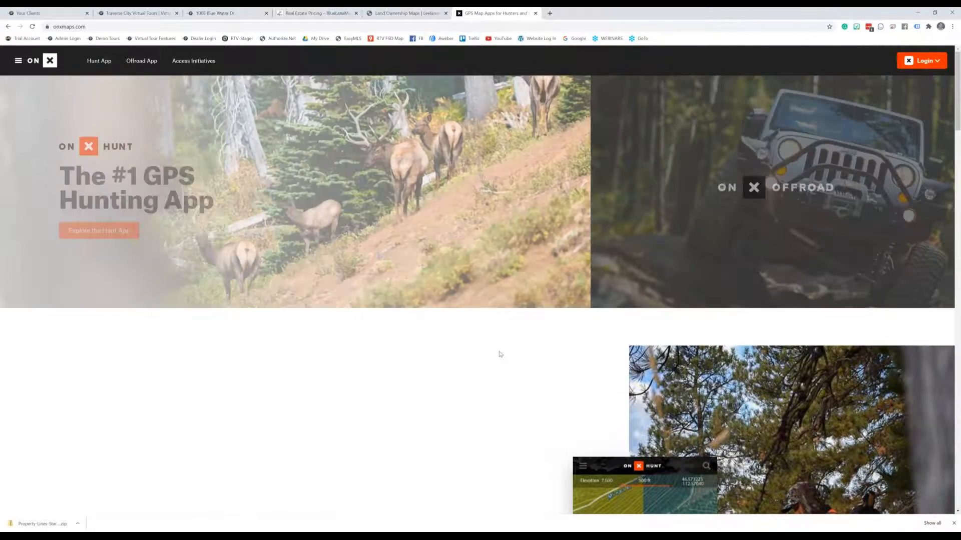
scroll(501, 354, down, 5)
scroll(499, 354, down, 6)
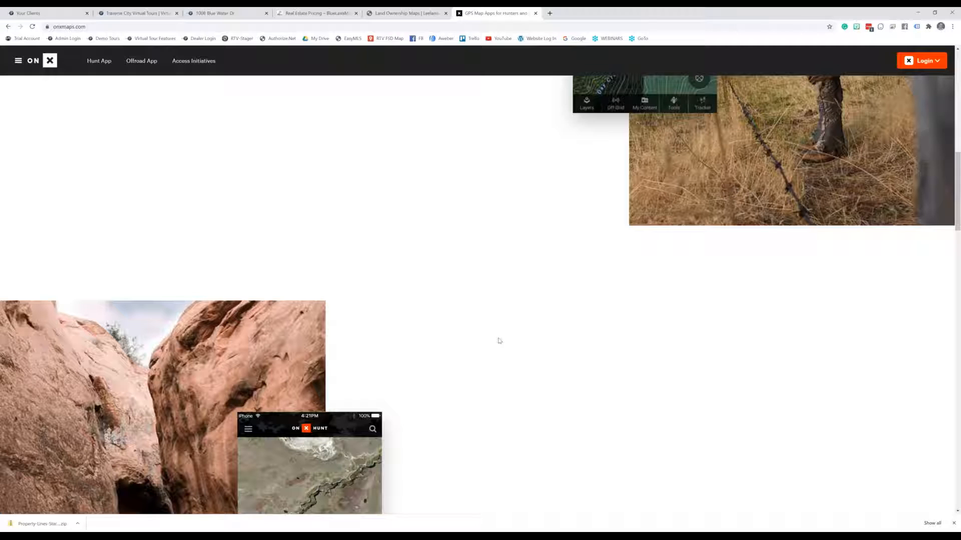
scroll(480, 290, down, 5)
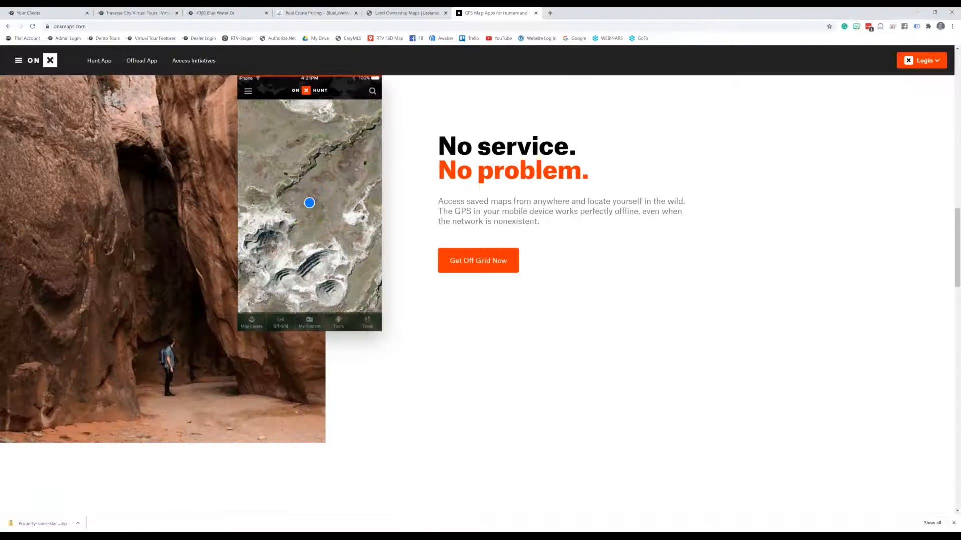
scroll(481, 290, up, 11)
scroll(217, 75, up, 6)
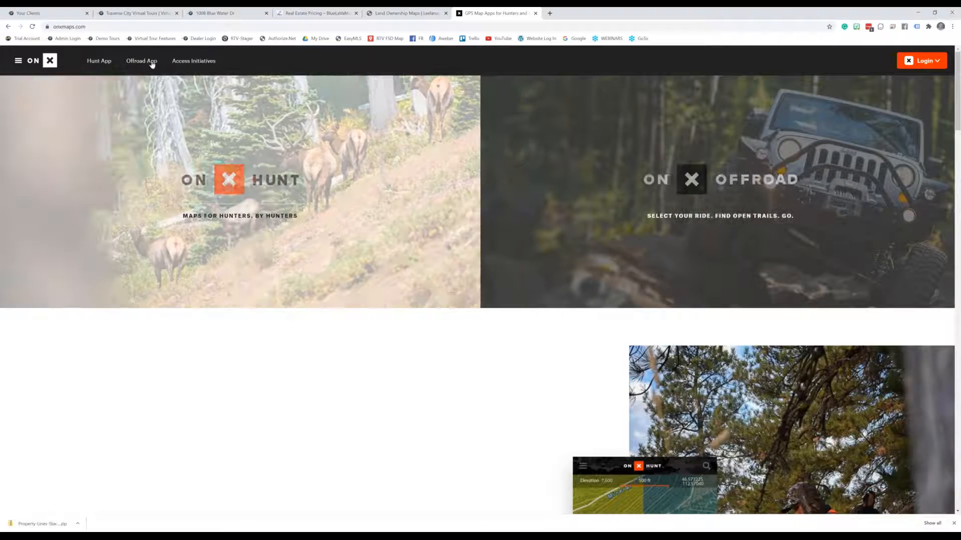
click(108, 62)
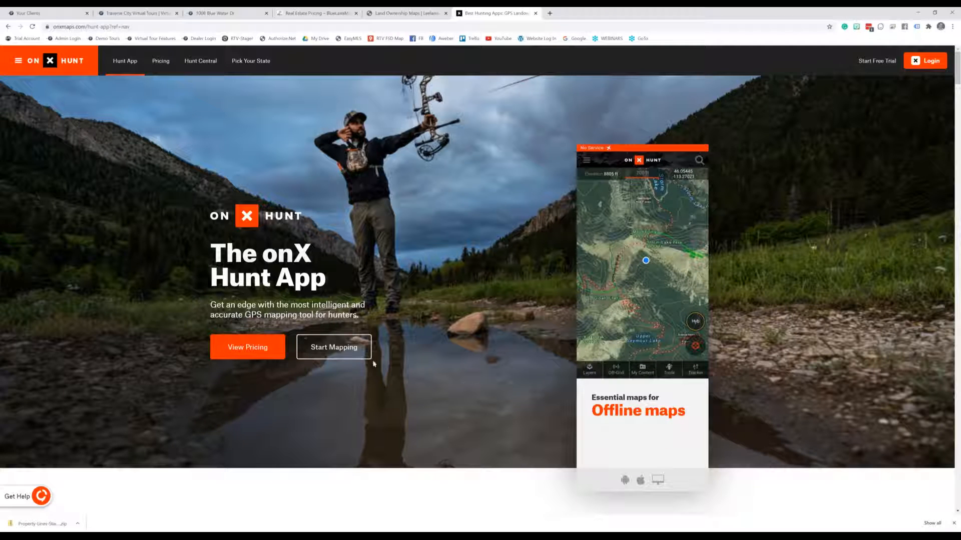
Open Hunt App pricing, pick Michigan on the state map, and view its $29.99/year maps page
click(351, 347)
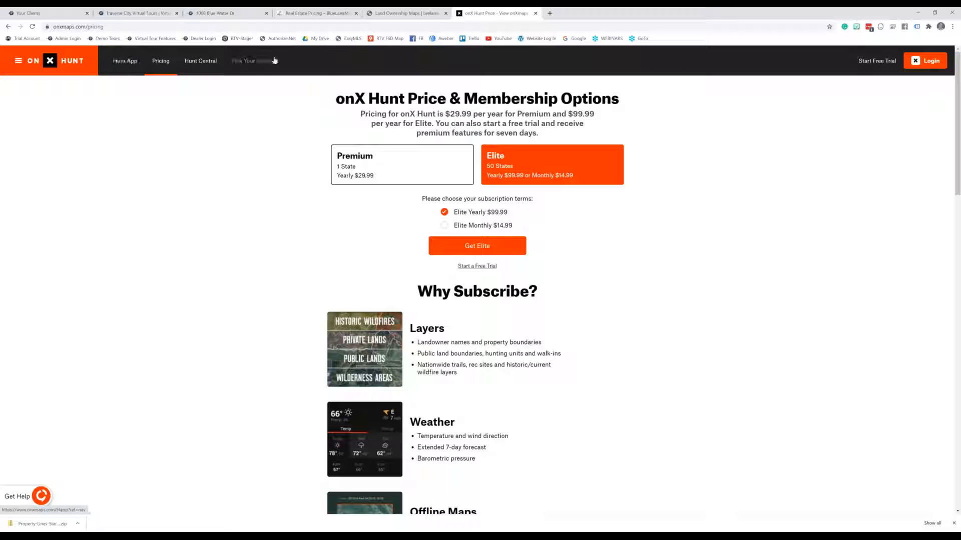
click(255, 65)
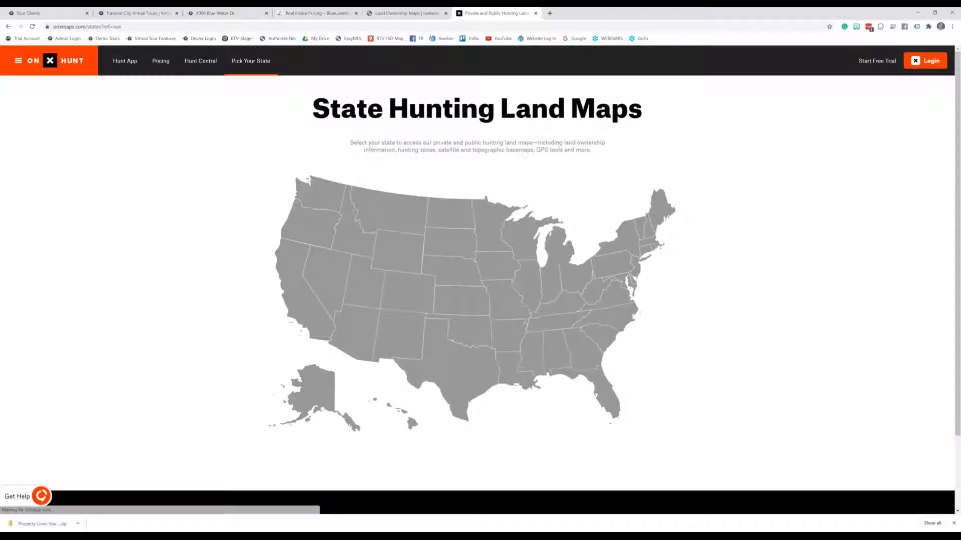
click(565, 254)
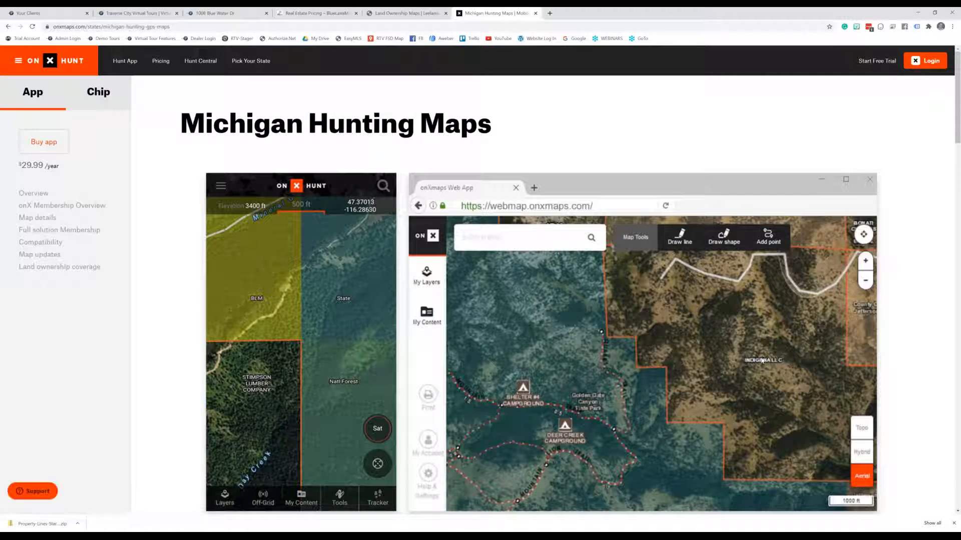
scroll(645, 309, down, 2)
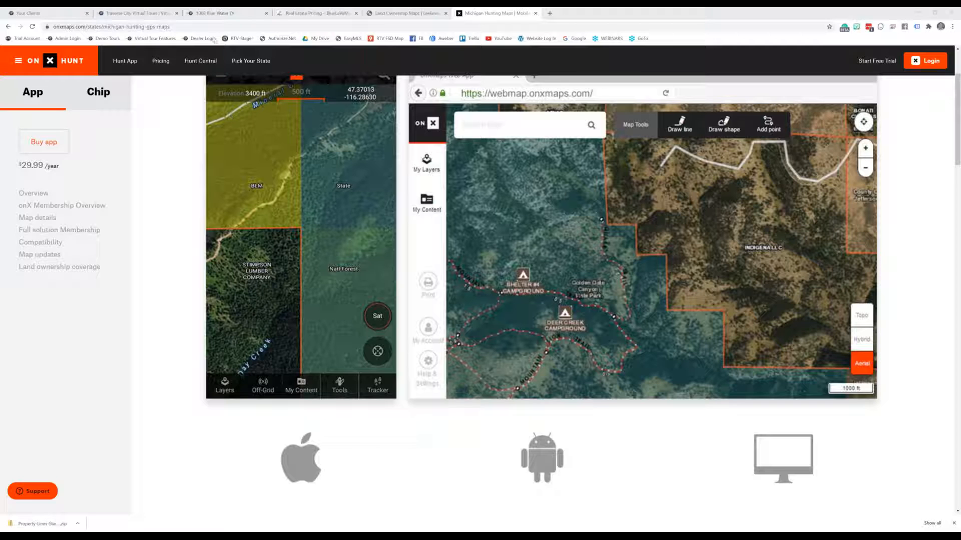
click(175, 27)
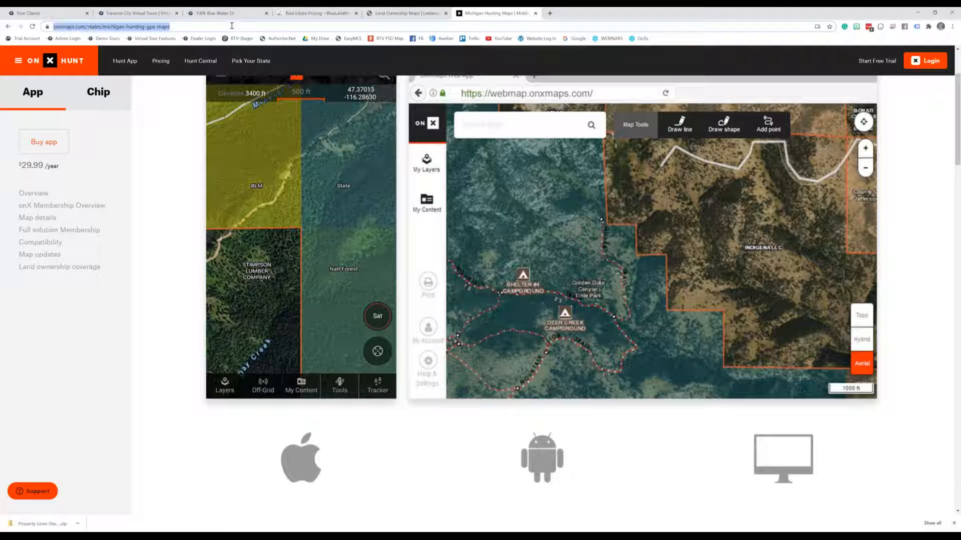
text(https://landgrid.com/)
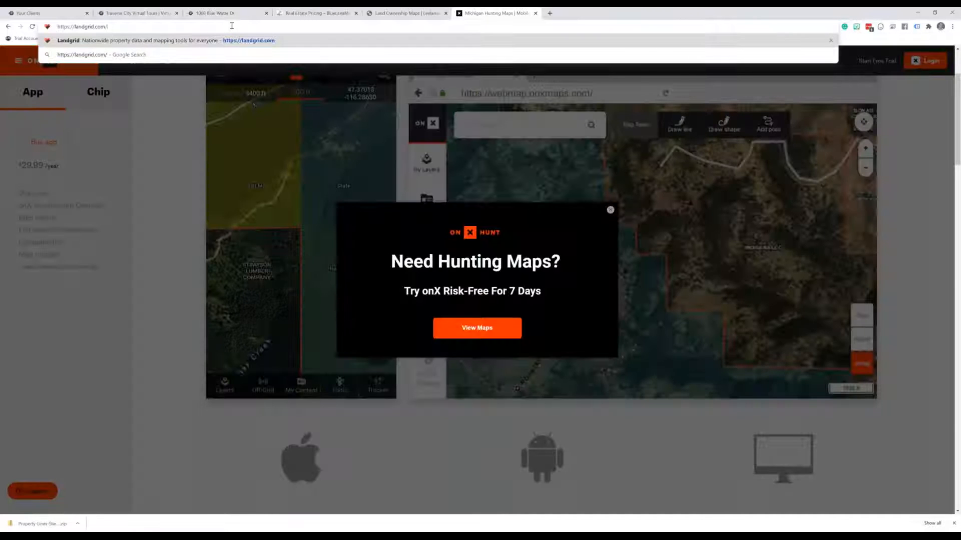
Load landgrid.com, scroll through its homepage, then close that tab
key(Return)
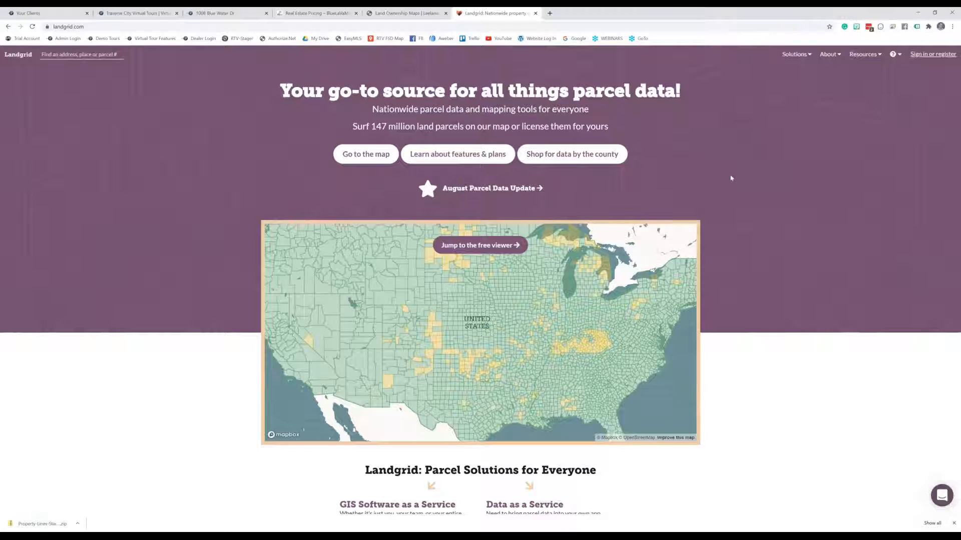
scroll(731, 178, down, 2)
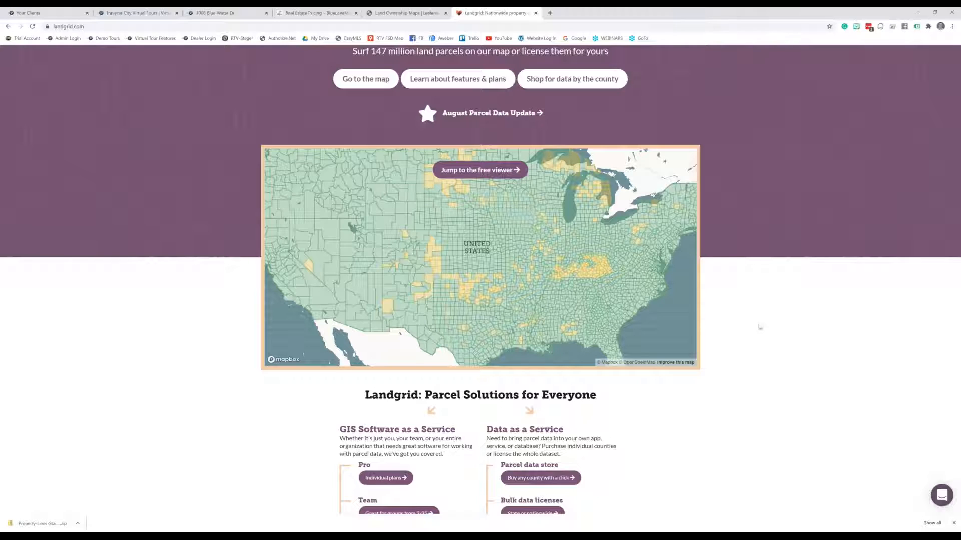
scroll(750, 236, down, 1)
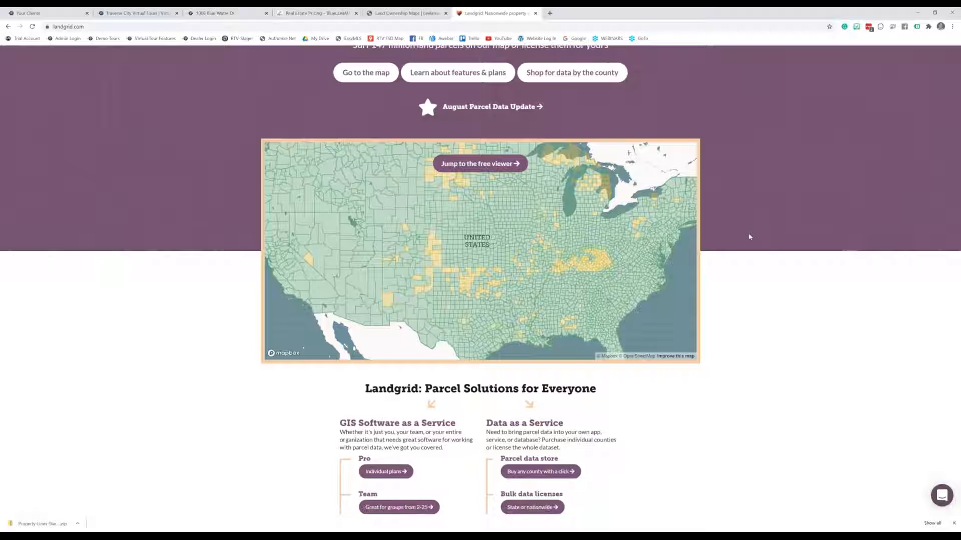
scroll(749, 237, down, 3)
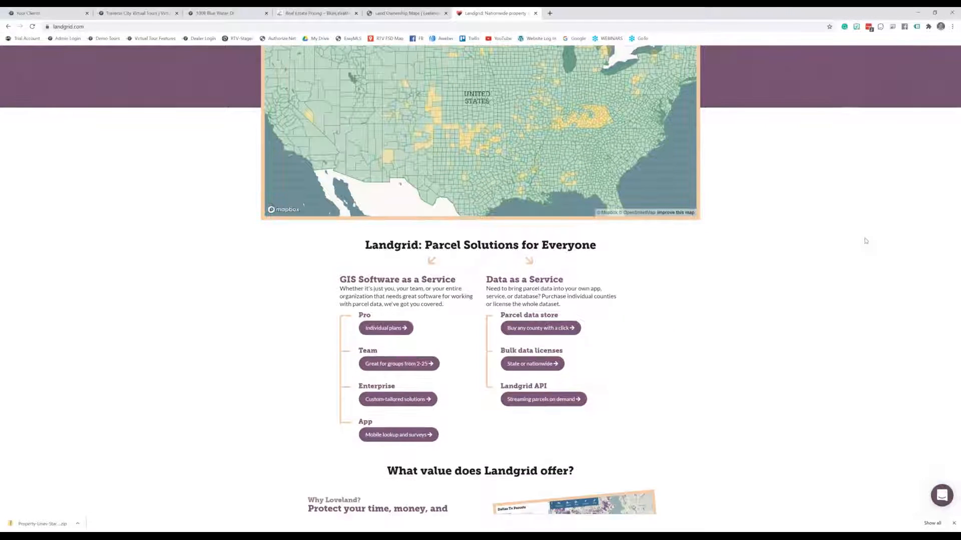
scroll(866, 239, up, 4)
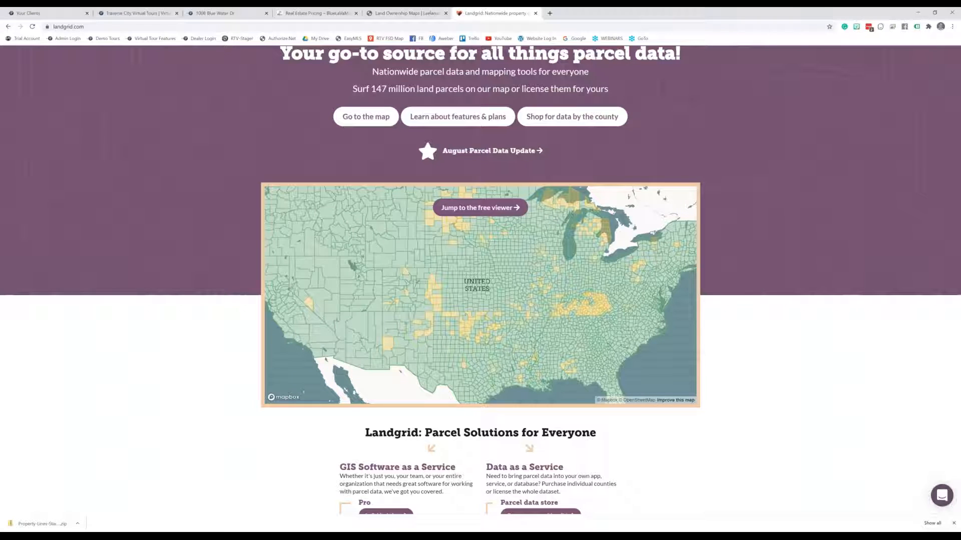
click(535, 13)
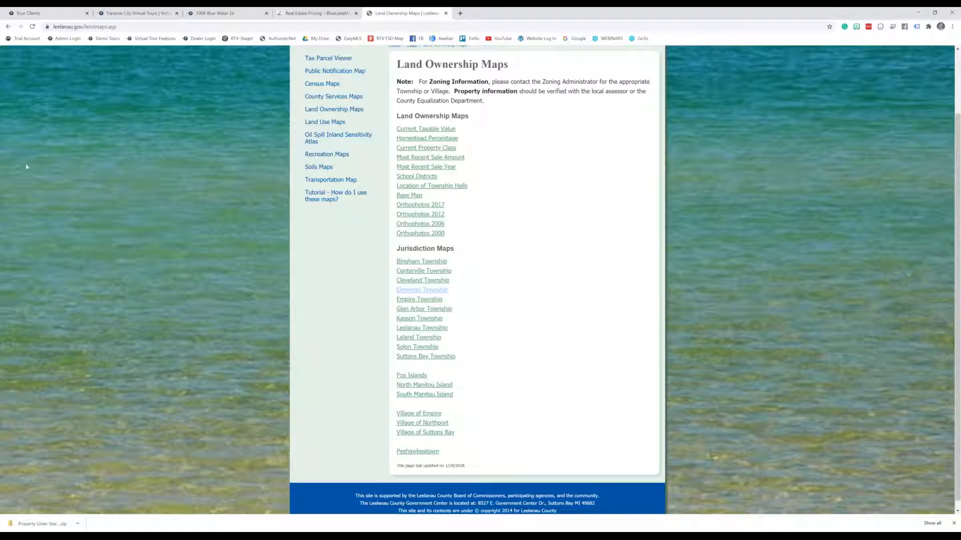
scroll(30, 161, up, 2)
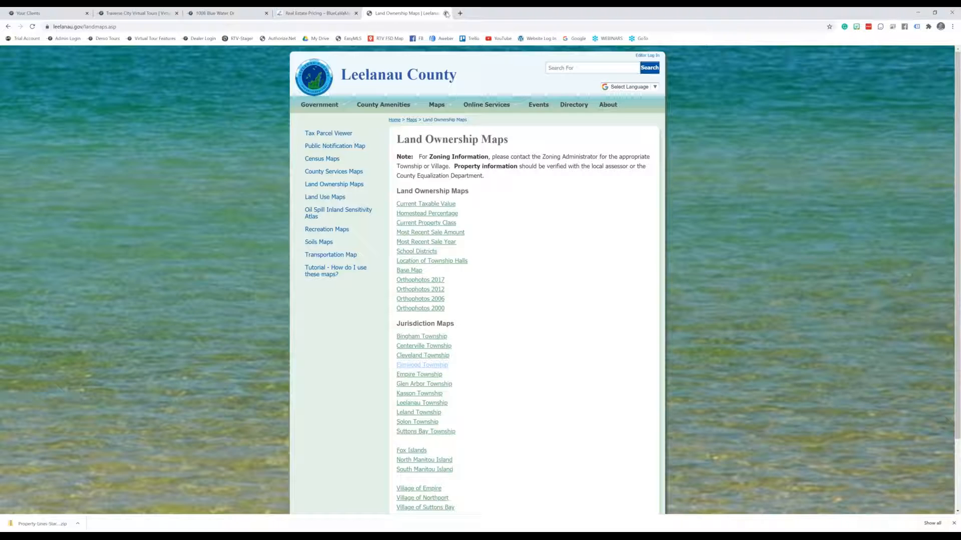
click(446, 13)
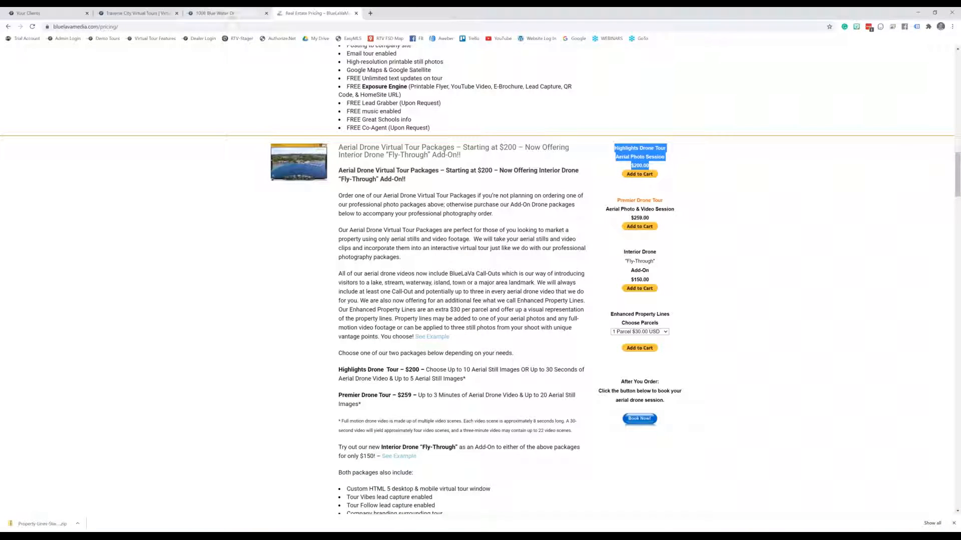
click(228, 15)
scroll(849, 361, up, 20)
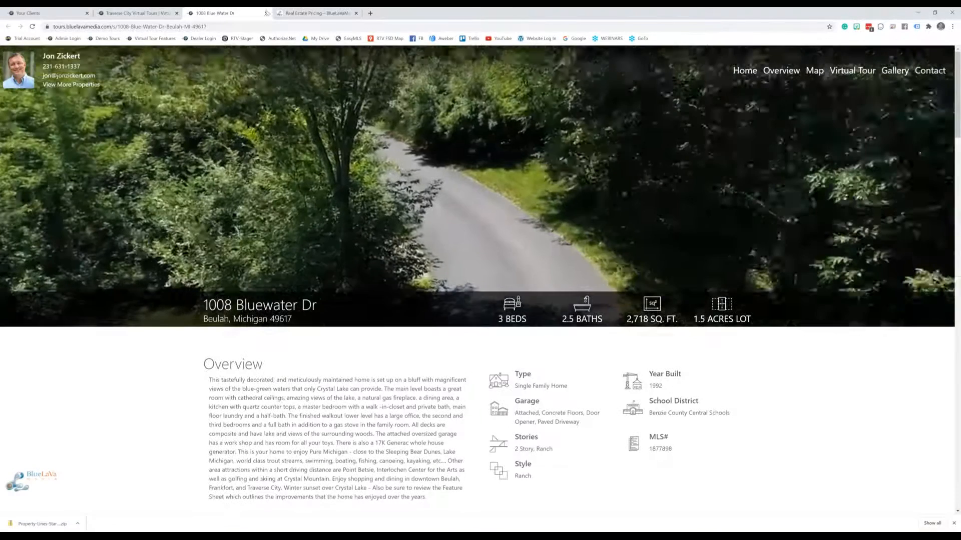
click(267, 13)
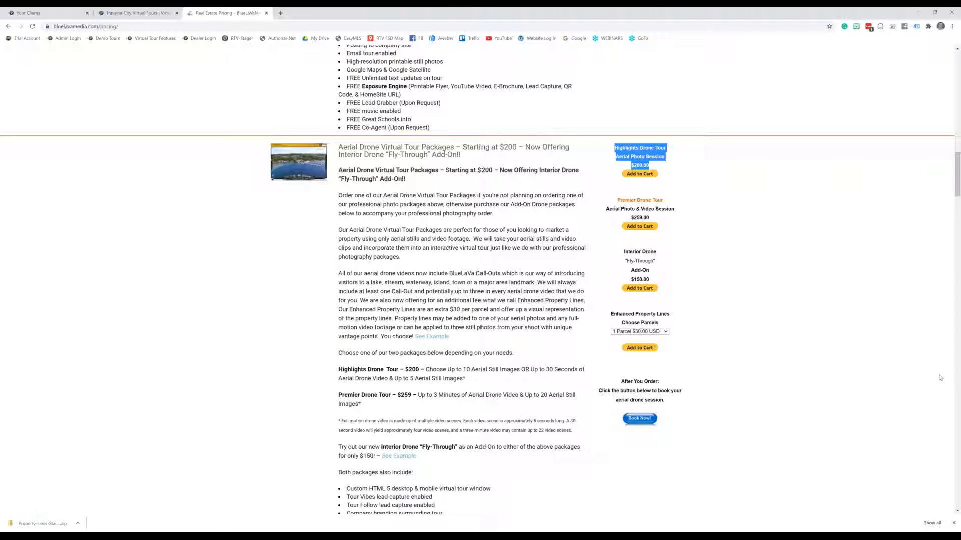
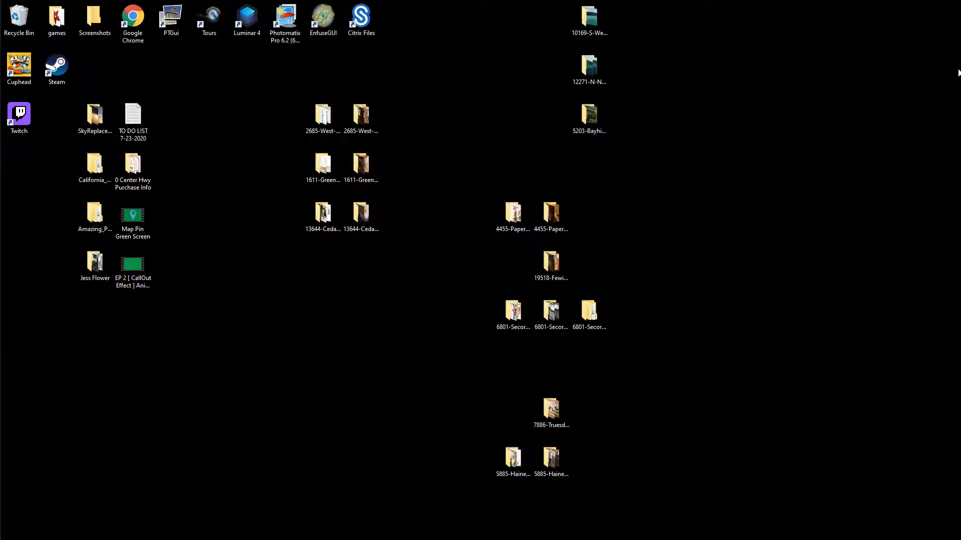
mouse_move(1, 408)
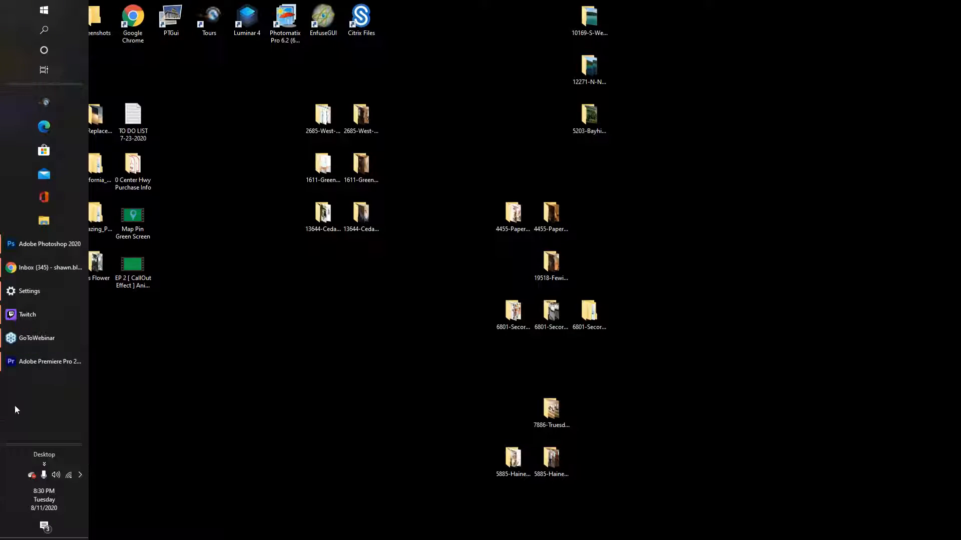
click(42, 364)
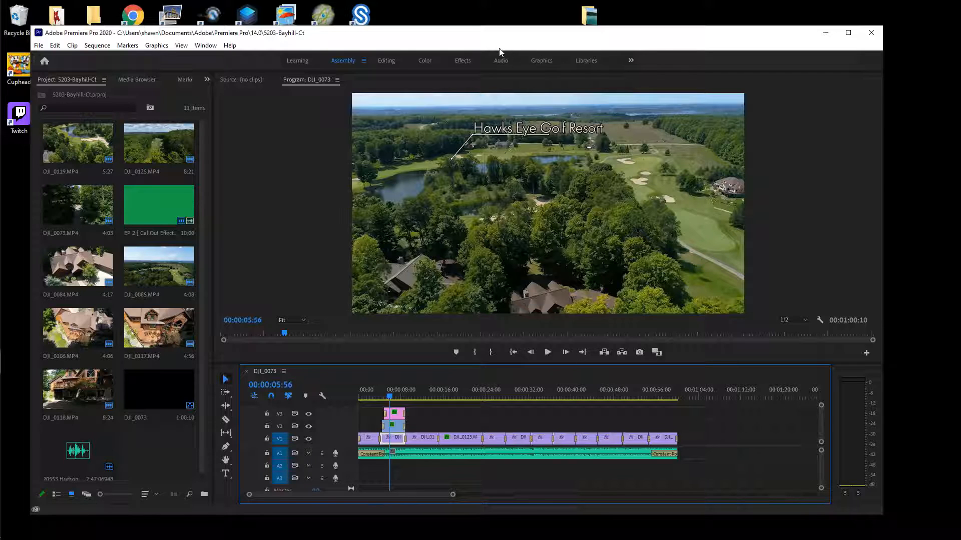
Move the editor window up and left and make it slightly smaller
drag(498, 39, 480, 20)
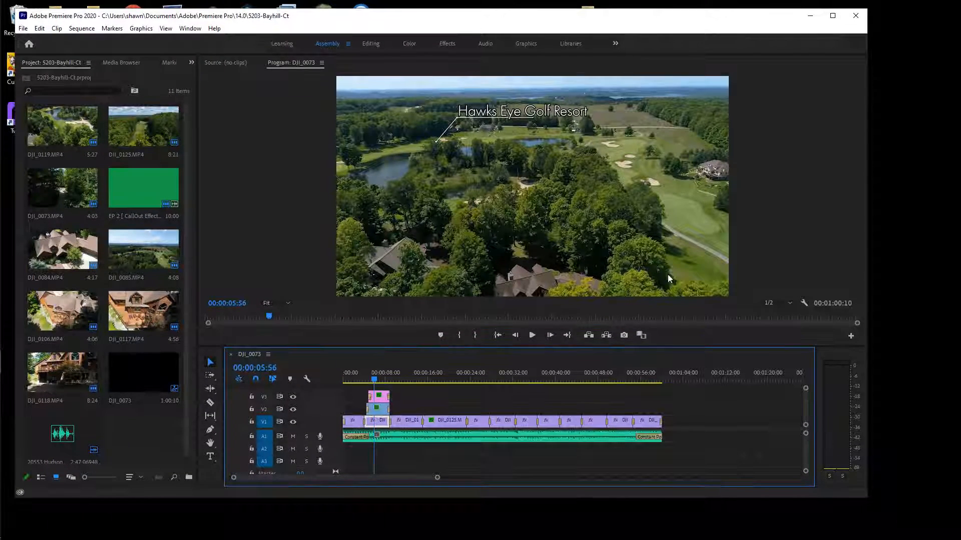
drag(867, 498, 918, 495)
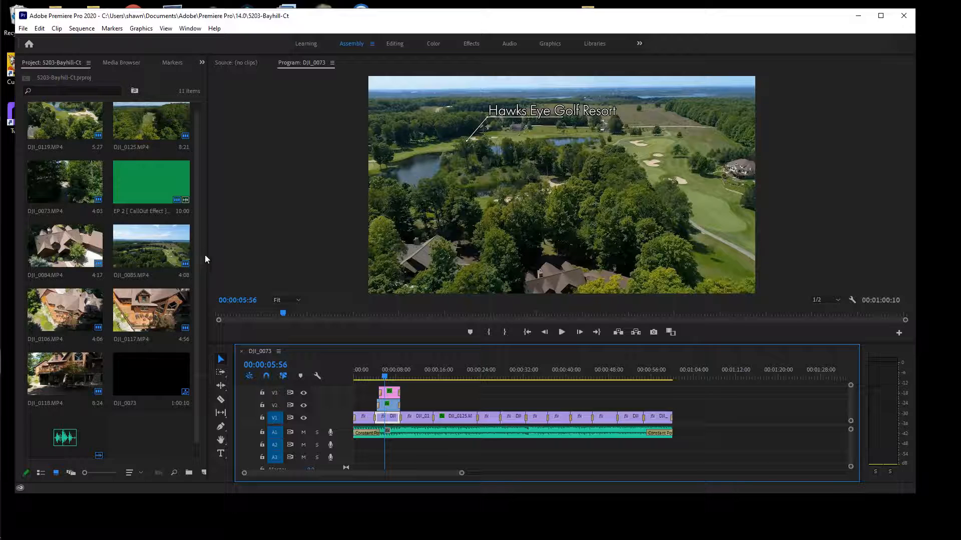
scroll(192, 250, up, 1)
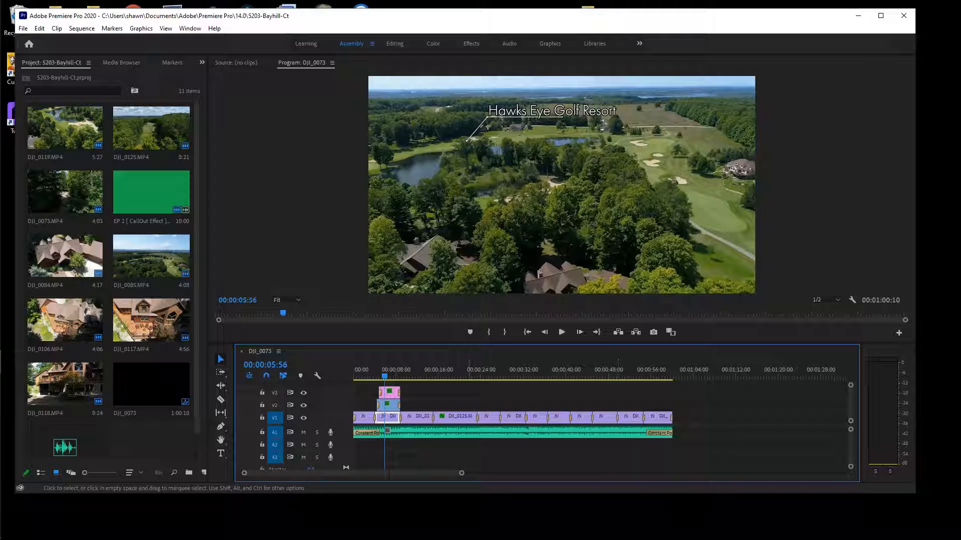
Push the later V1 clips and A1 music right, opening a gap after the opening shots
drag(424, 403, 685, 468)
drag(660, 418, 697, 424)
click(559, 467)
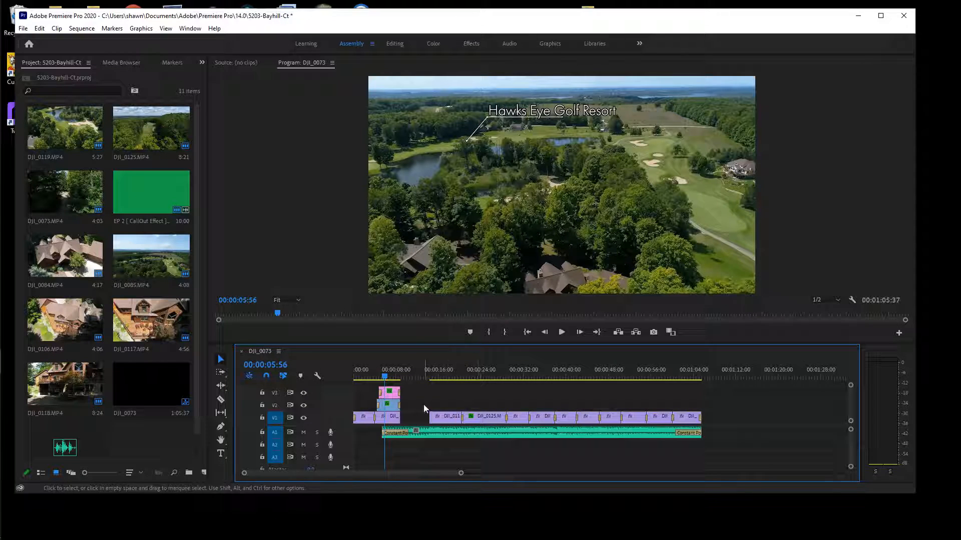
Marquee-select the later V1 clips and music track, then clear the selection
drag(414, 404, 683, 469)
drag(421, 403, 710, 442)
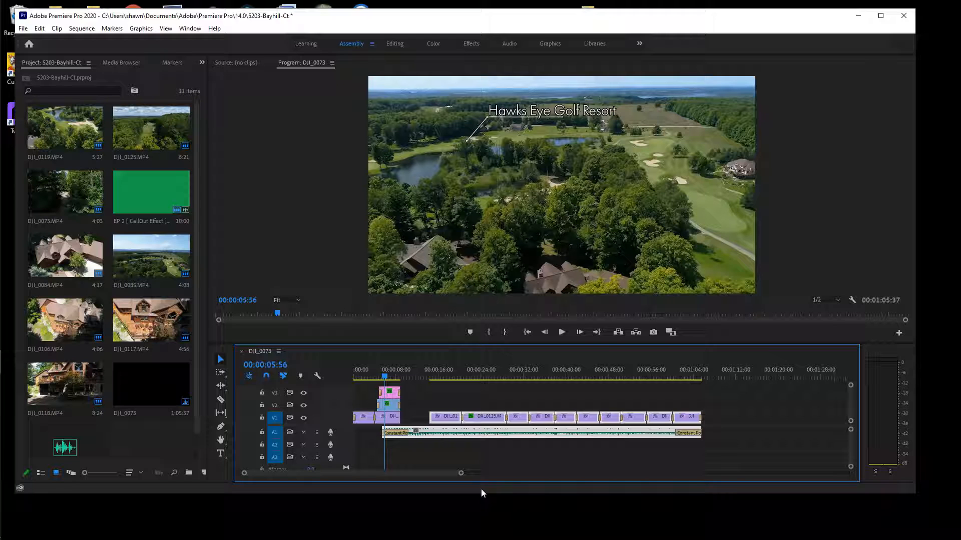
drag(421, 403, 696, 468)
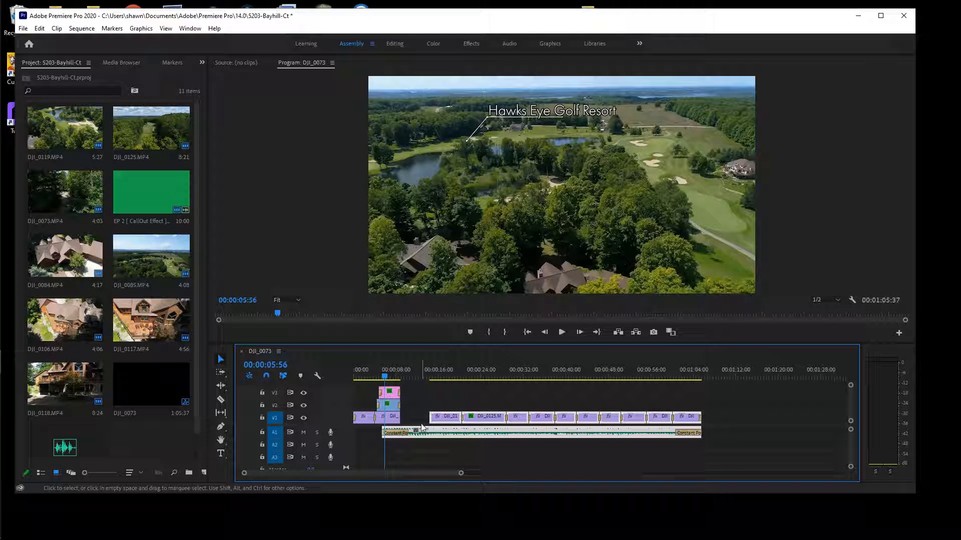
click(447, 406)
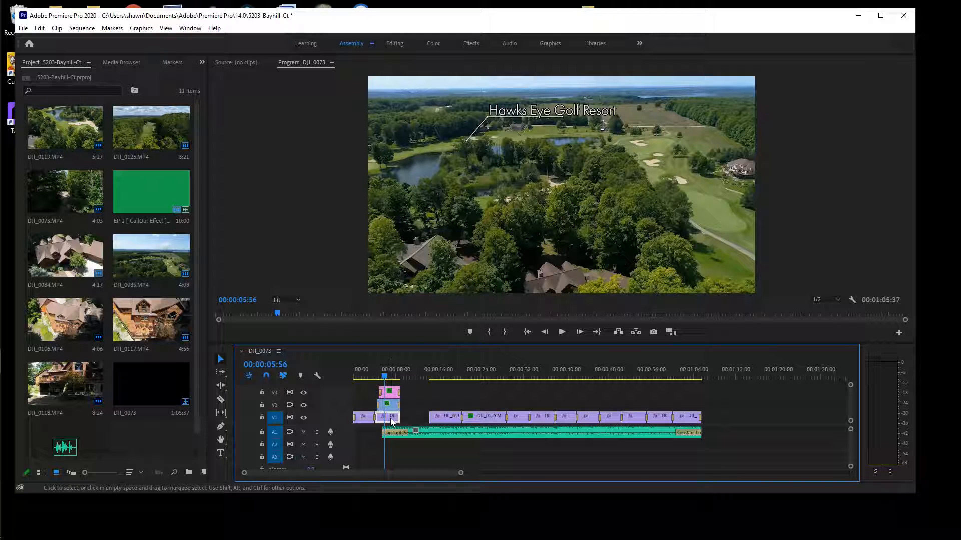
Drop a V1 drone clip into the gap near 00:00:09 and park the playhead at 00:00:09:31
drag(390, 419, 420, 425)
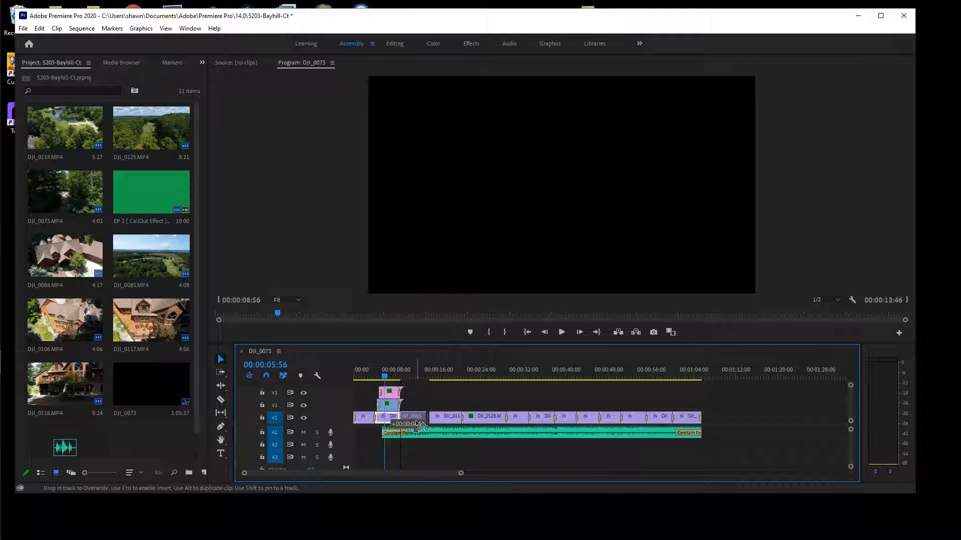
drag(420, 424, 421, 424)
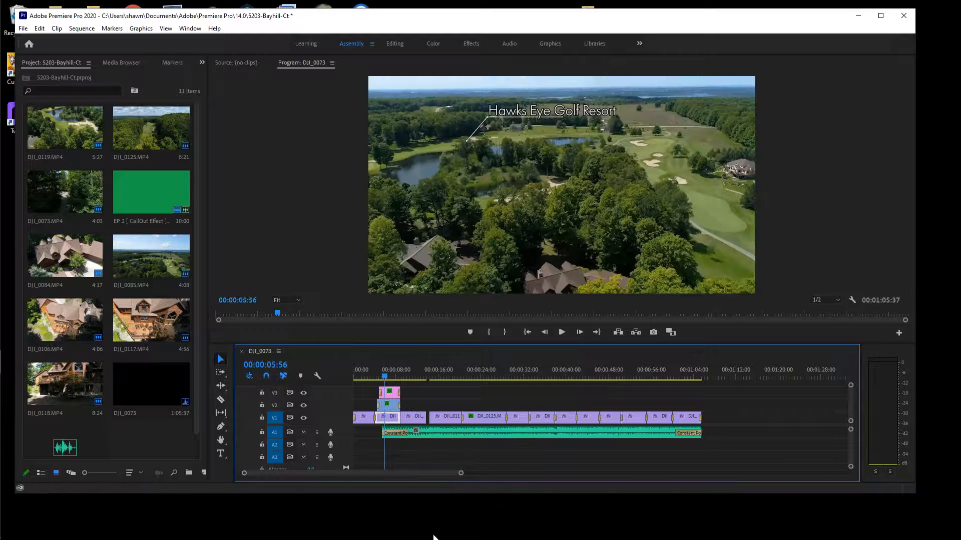
click(414, 420)
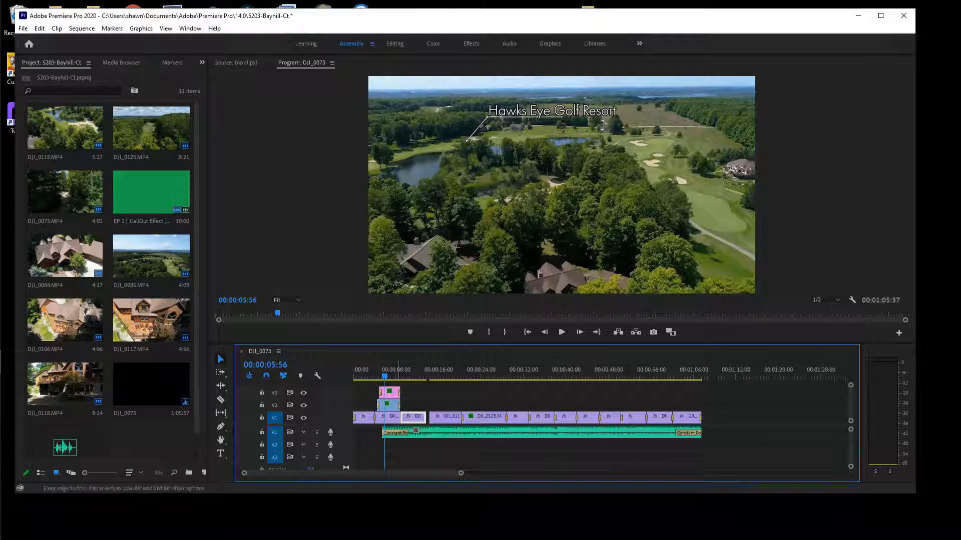
drag(386, 379, 405, 385)
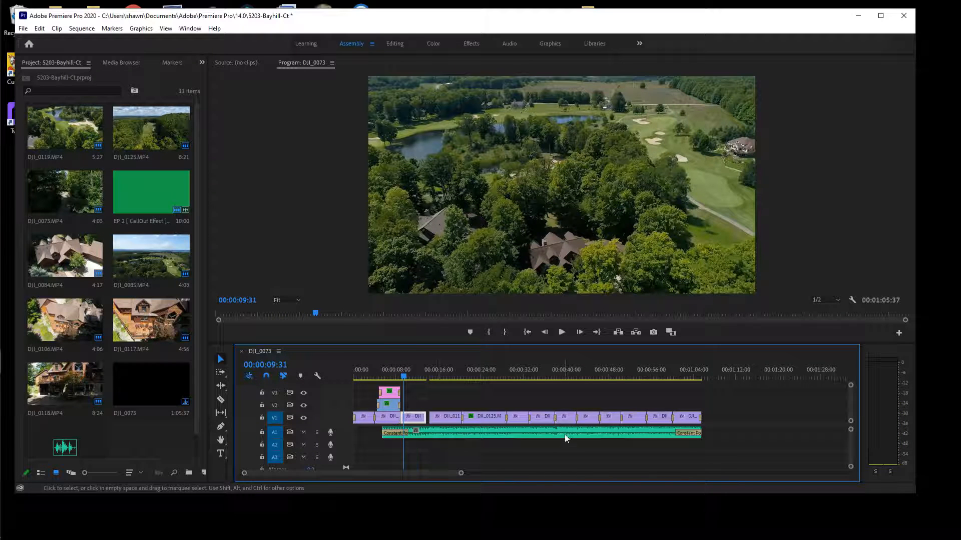
right_click(564, 434)
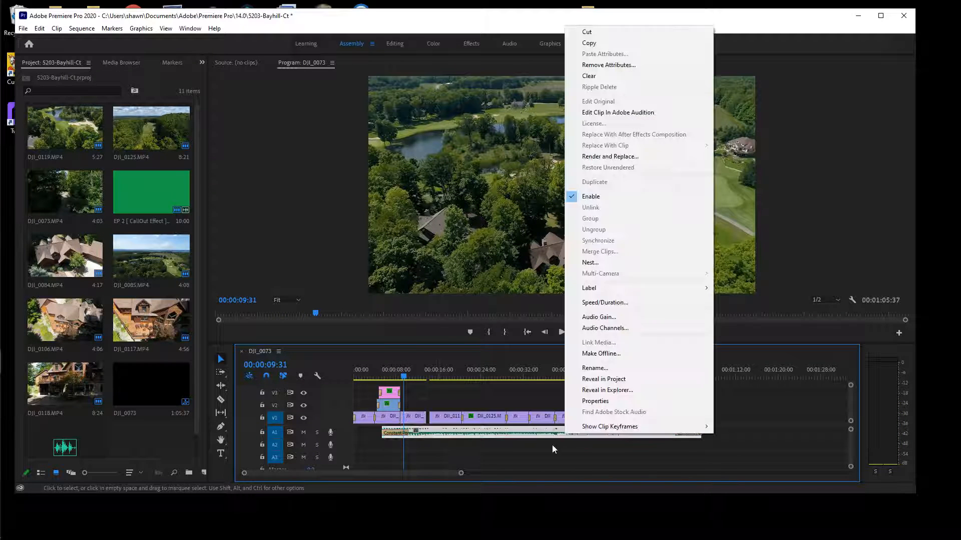
Cut the A1 music clip, set the playhead near 00:00:05:39, and reveal the EP 2 CallOut desktop file
click(657, 32)
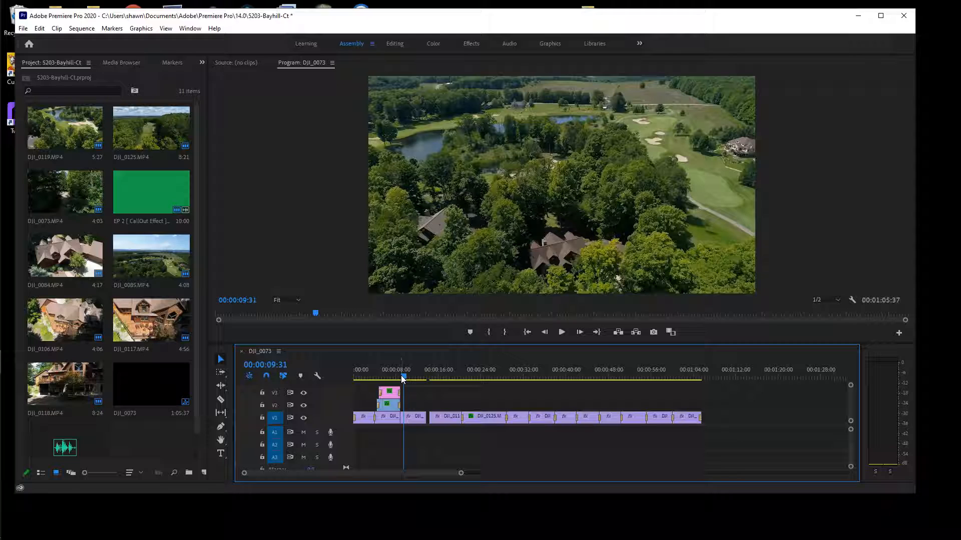
mouse_move(403, 379)
mouse_down()
mouse_move(381, 384)
mouse_move(413, 384)
mouse_up()
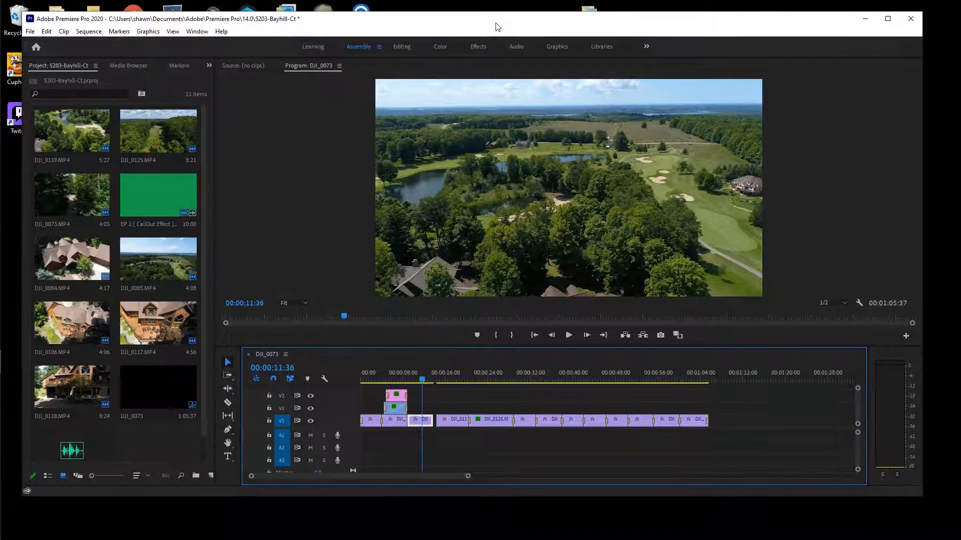
drag(496, 26, 729, 31)
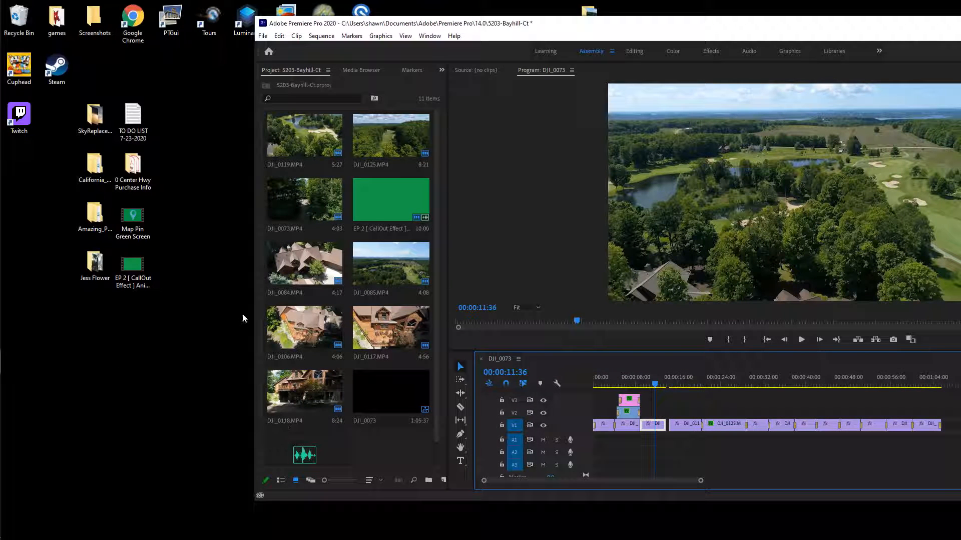
click(133, 272)
click(208, 287)
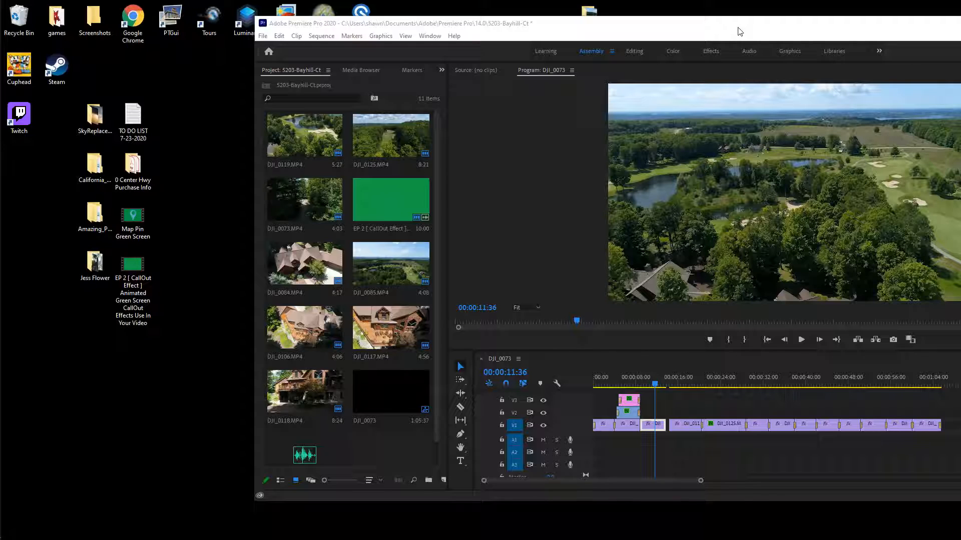
drag(723, 32, 642, 22)
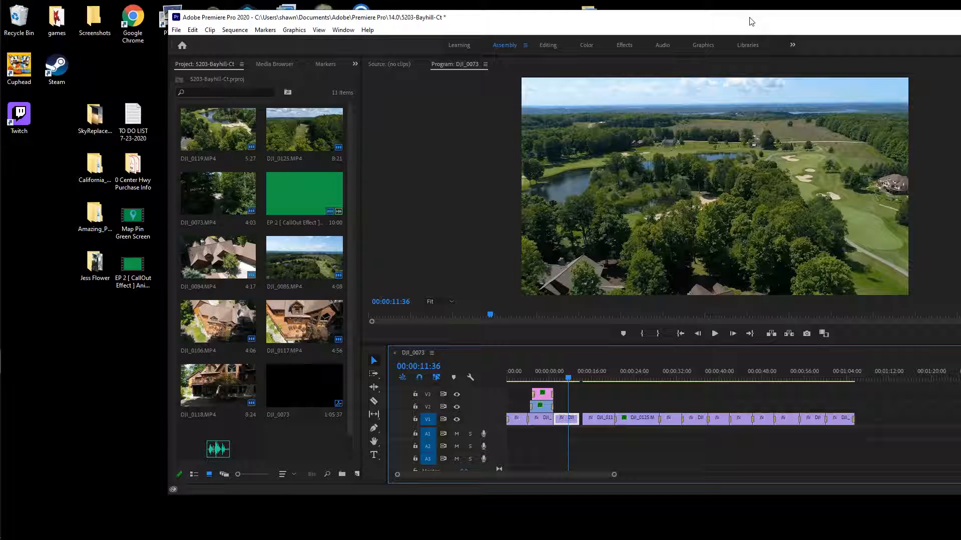
drag(750, 21, 621, 23)
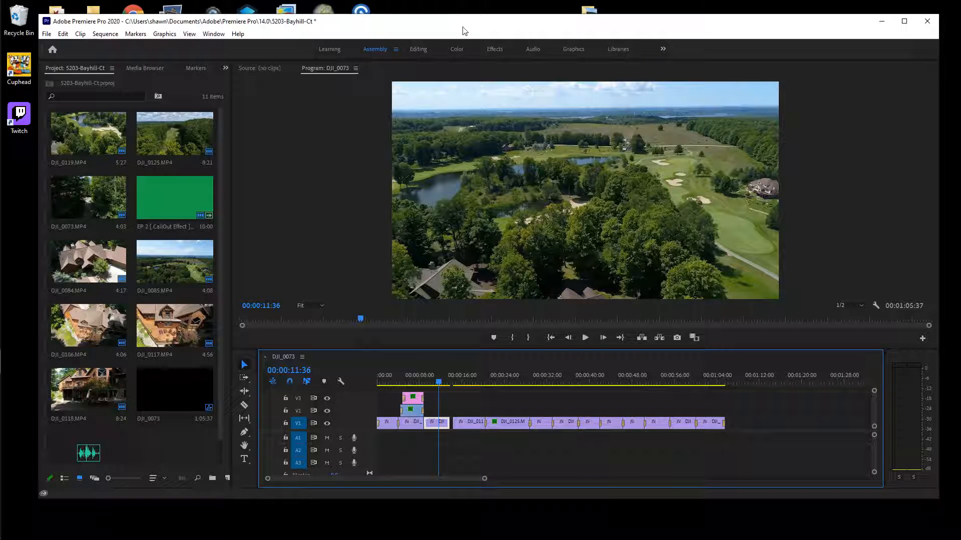
drag(464, 30, 637, 33)
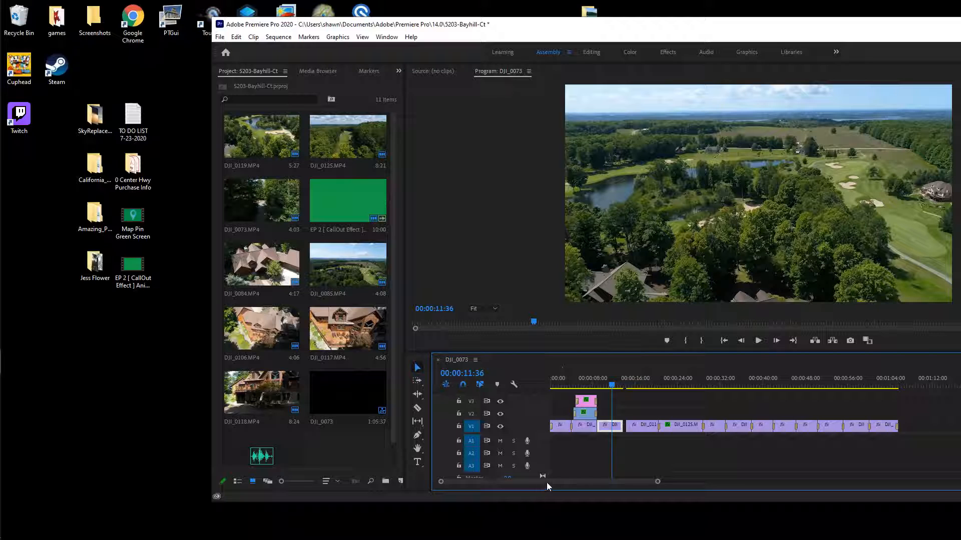
click(499, 160)
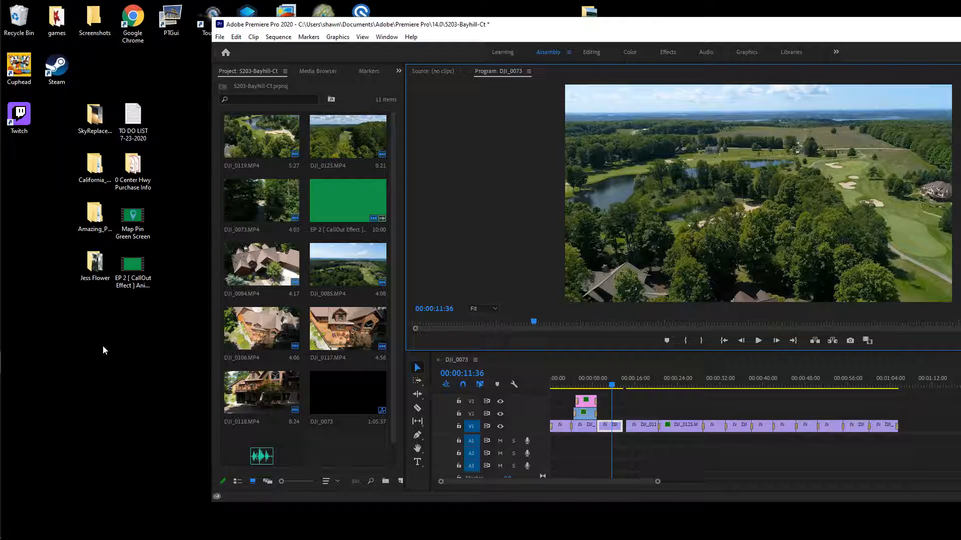
click(131, 265)
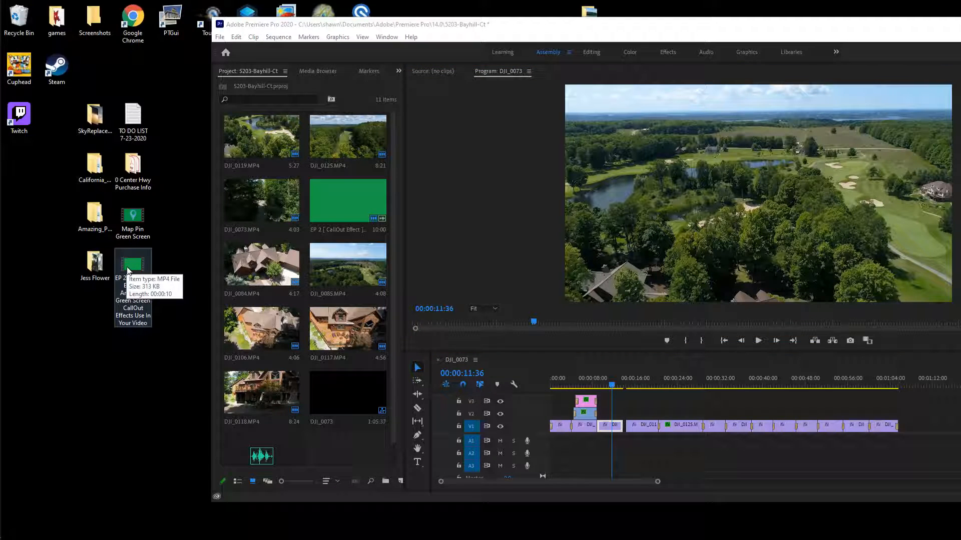
drag(128, 273, 330, 207)
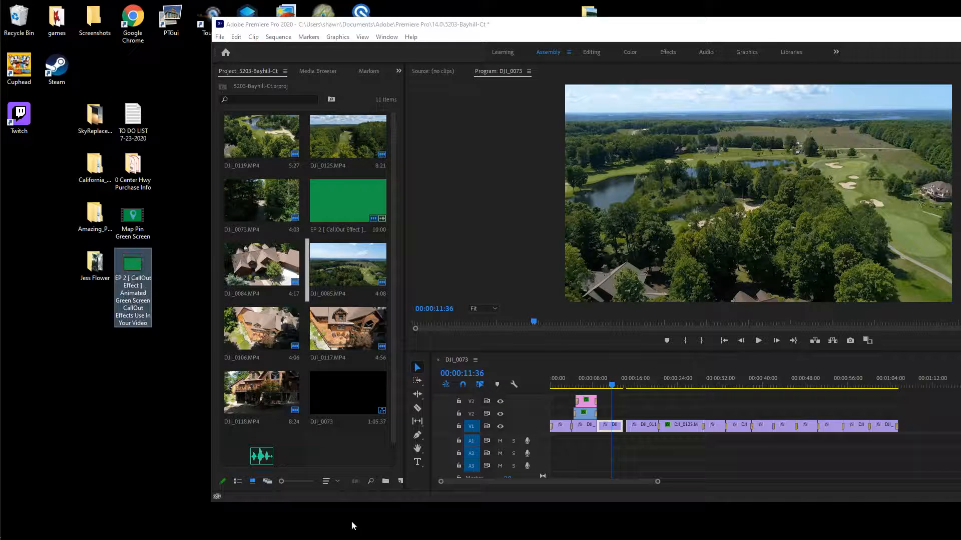
click(550, 48)
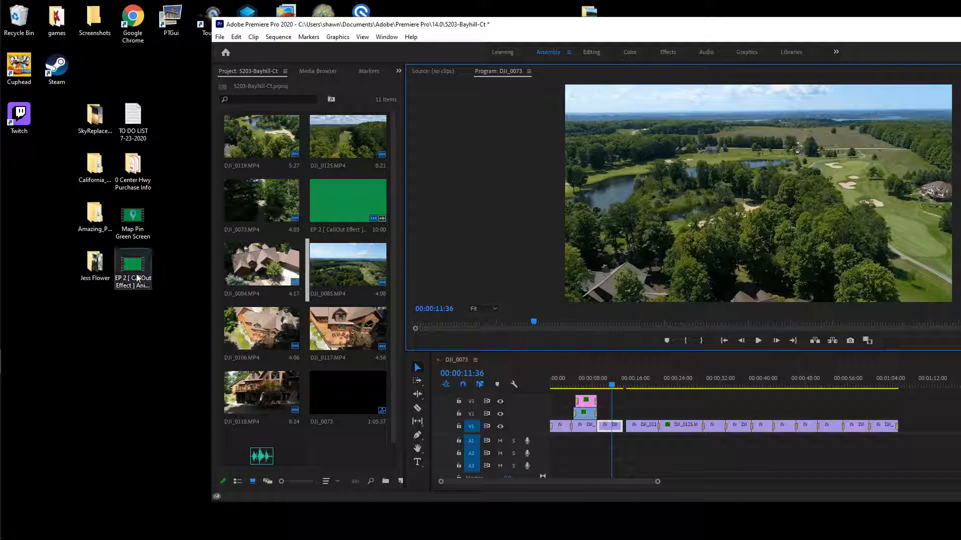
drag(130, 271, 101, 293)
drag(651, 34, 476, 32)
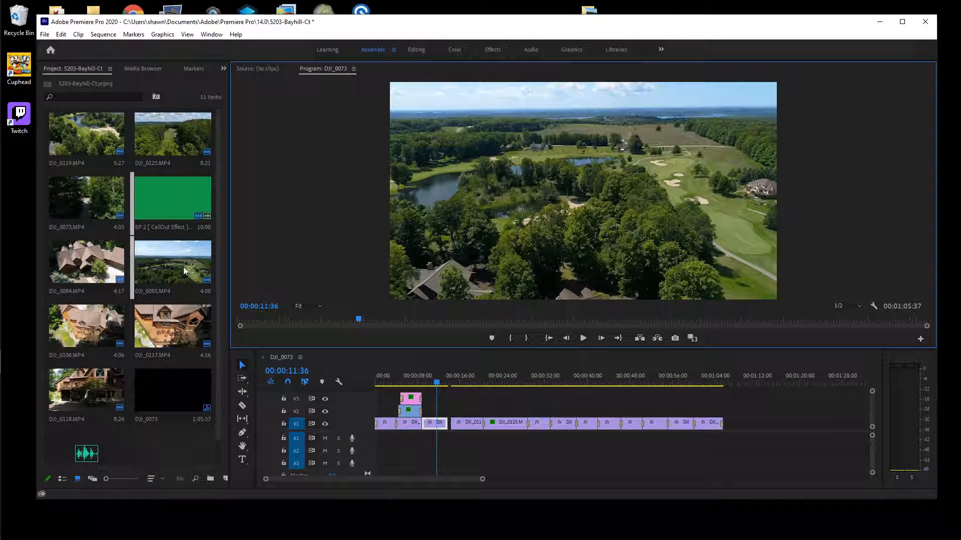
Place the EP 2 CallOut clip from the project onto V2 above the golf footage
click(175, 197)
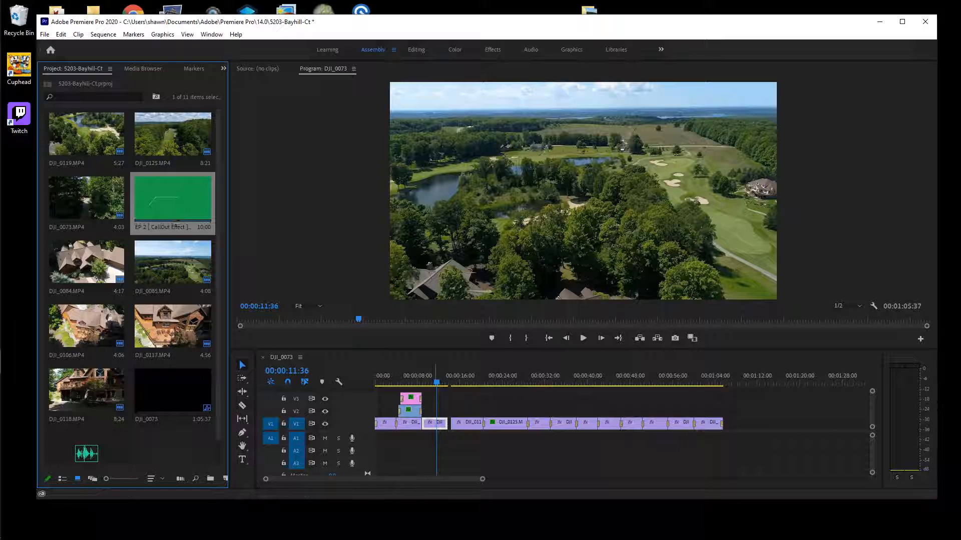
drag(165, 195, 469, 411)
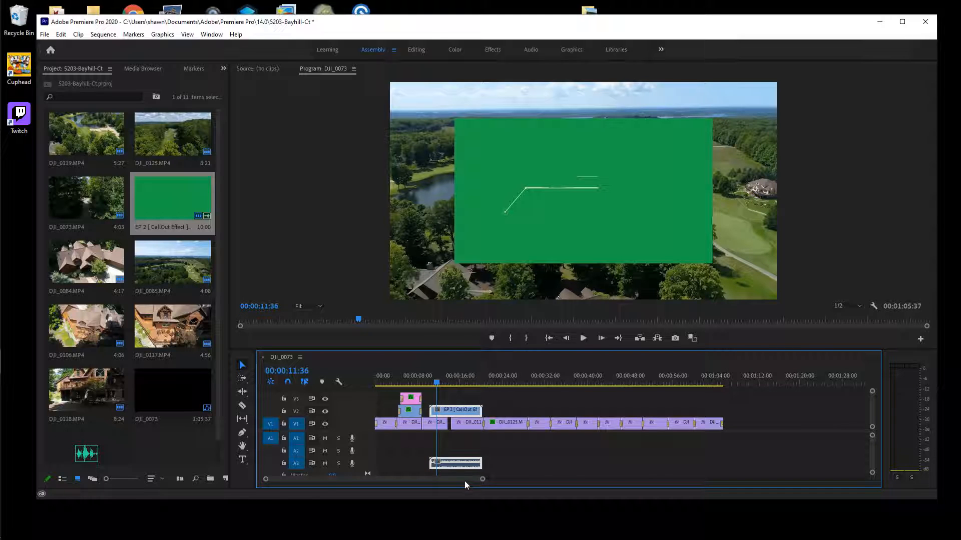
click(445, 451)
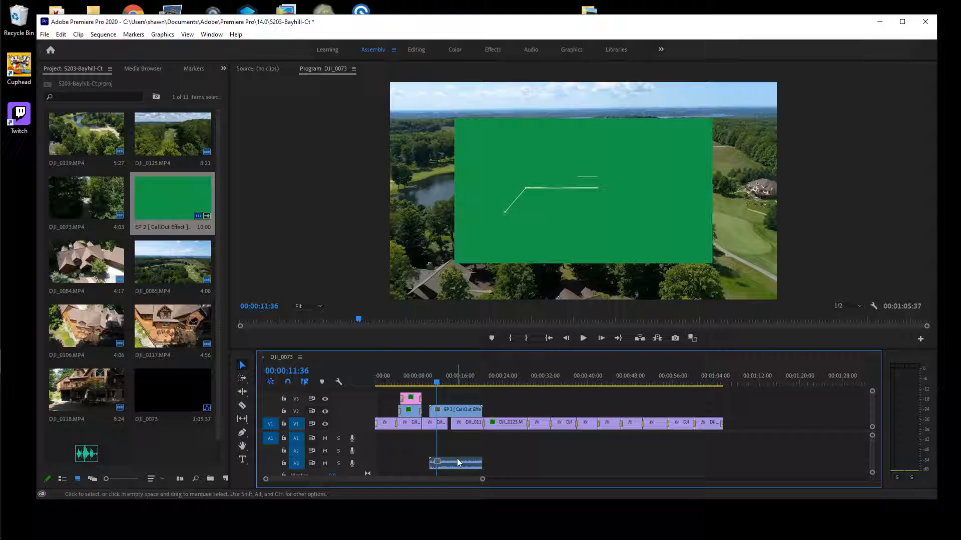
Set the V1 drone clip at the playhead to fit the frame size
click(440, 426)
right_click(442, 426)
click(443, 424)
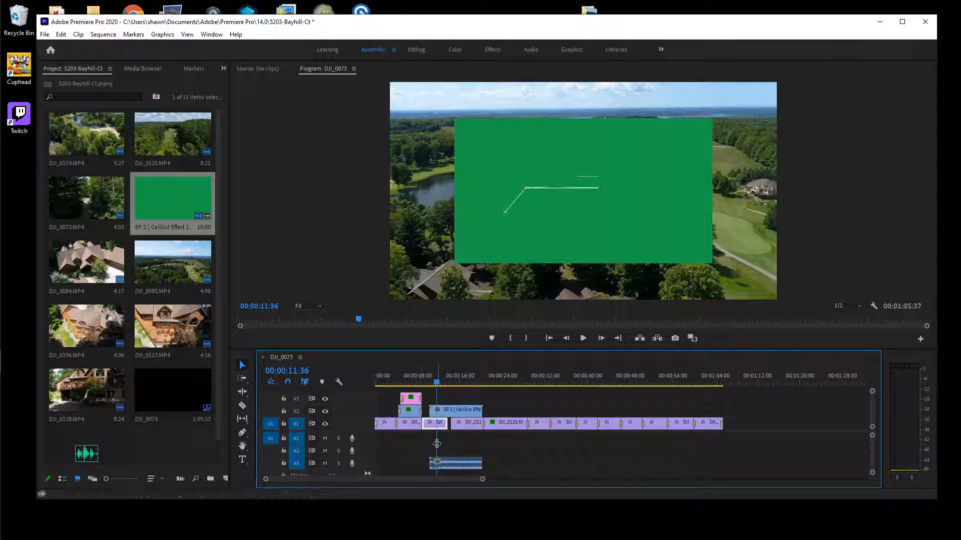
Trim the end of the callout clip and zoom the timeline in around it
mouse_move(481, 411)
mouse_down()
mouse_move(465, 417)
mouse_move(473, 417)
mouse_up()
click(472, 412)
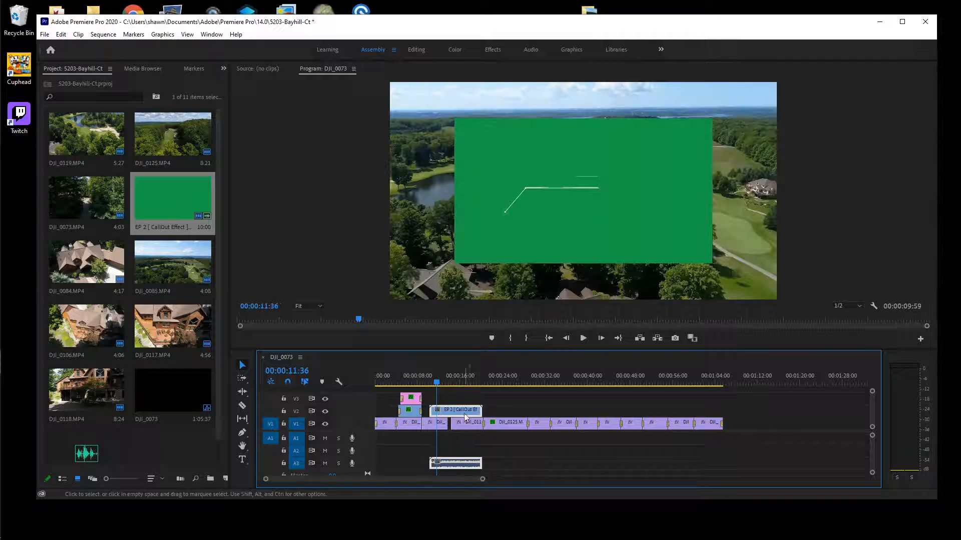
drag(482, 479, 434, 481)
drag(334, 478, 336, 479)
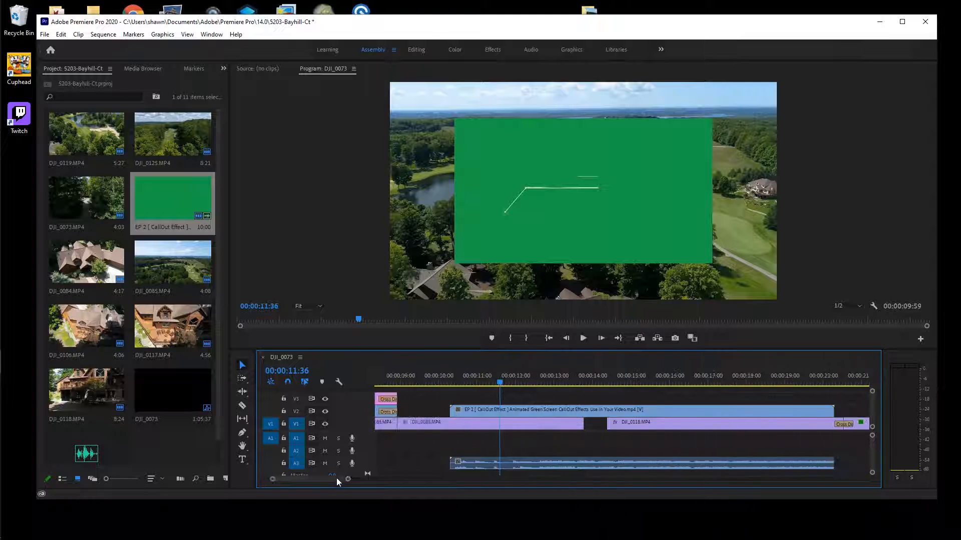
click(716, 408)
Move the callout clip onto V1, then undo that move with Edit > Undo
drag(716, 407, 656, 416)
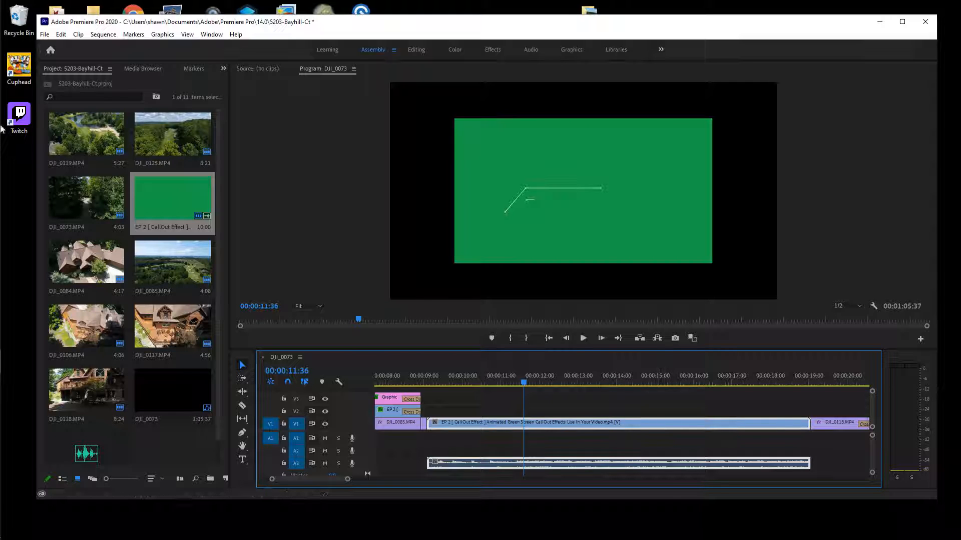
mouse_move(86, 15)
click(60, 34)
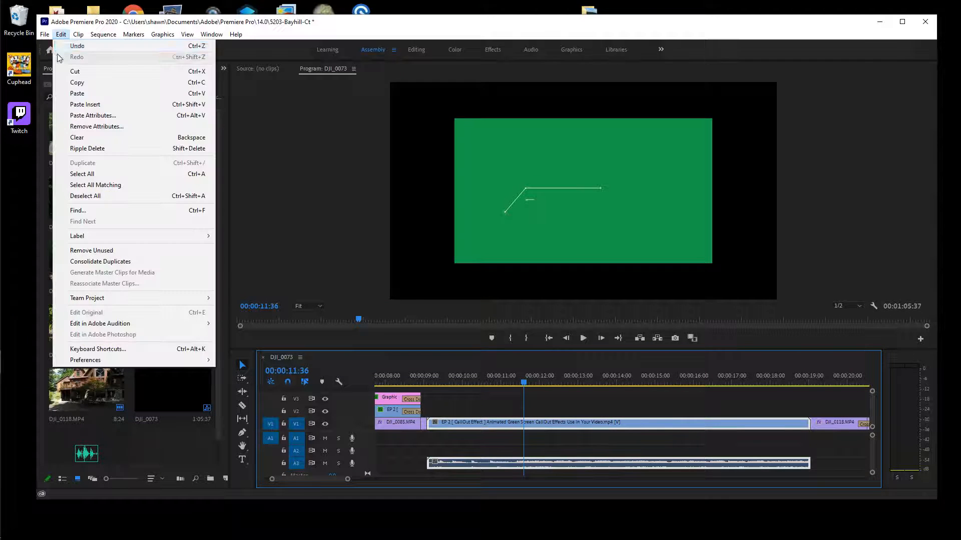
click(76, 46)
Slide the callout clip slightly earlier on V2 and trim it to end near 00:00:14:00
drag(666, 411, 646, 416)
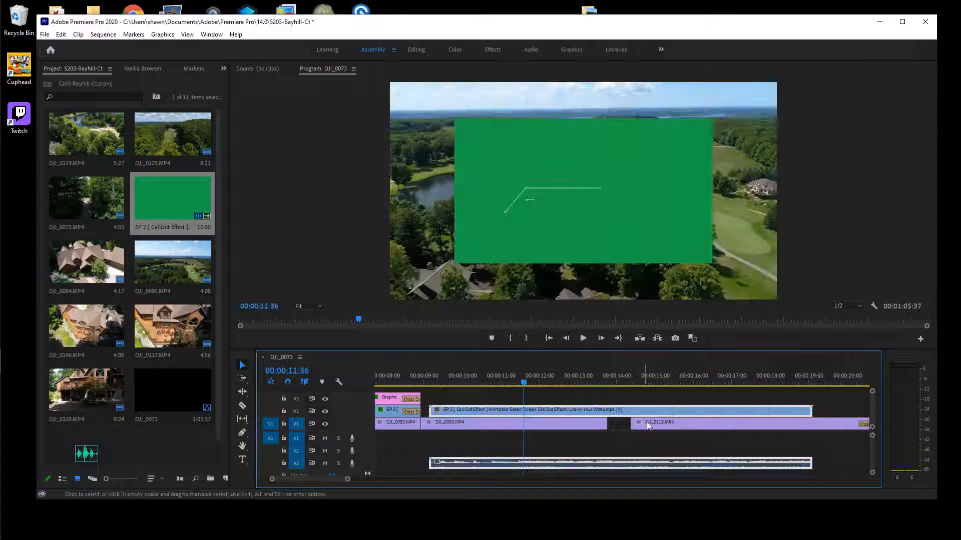
drag(811, 411, 607, 411)
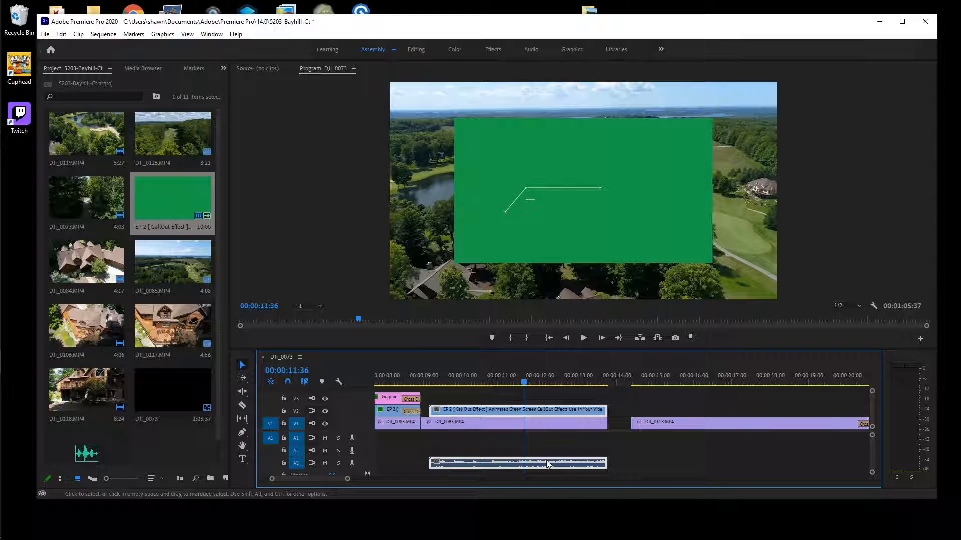
click(588, 445)
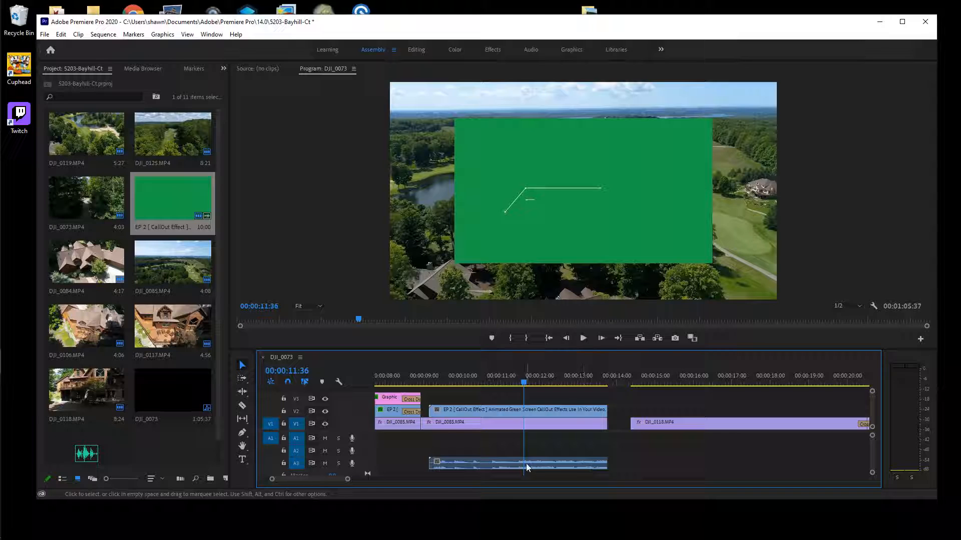
click(558, 464)
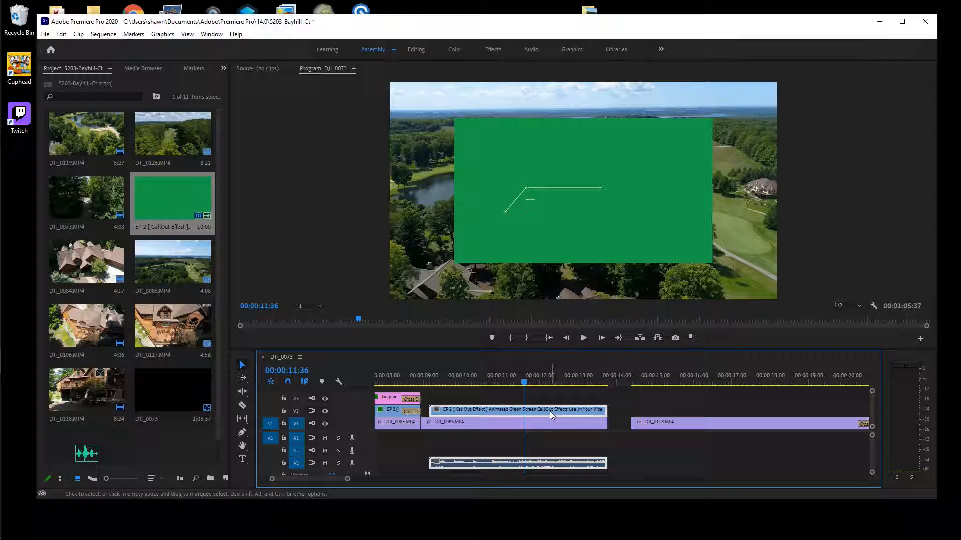
click(593, 451)
Unlink the EP 2 CallOut video from its audio and cut the audio clip from A3
right_click(569, 459)
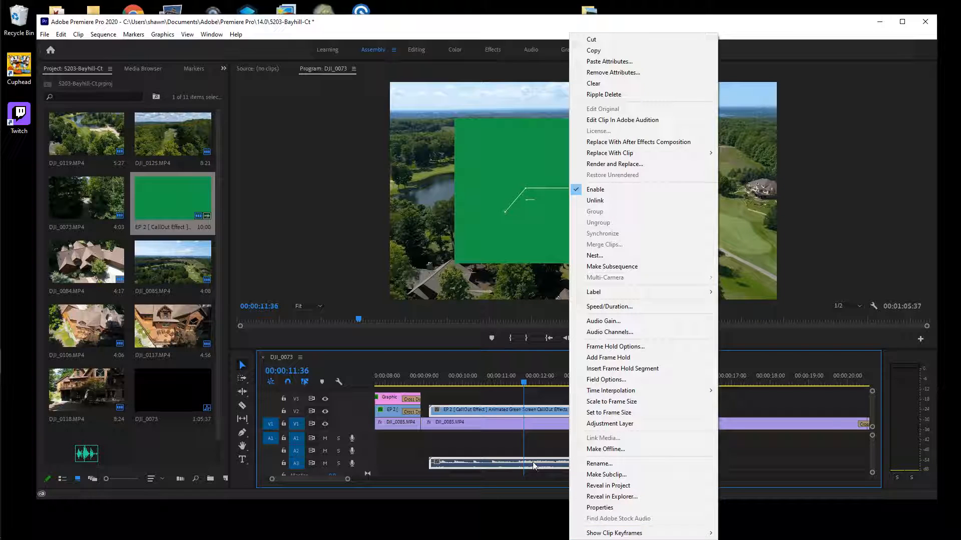
click(637, 199)
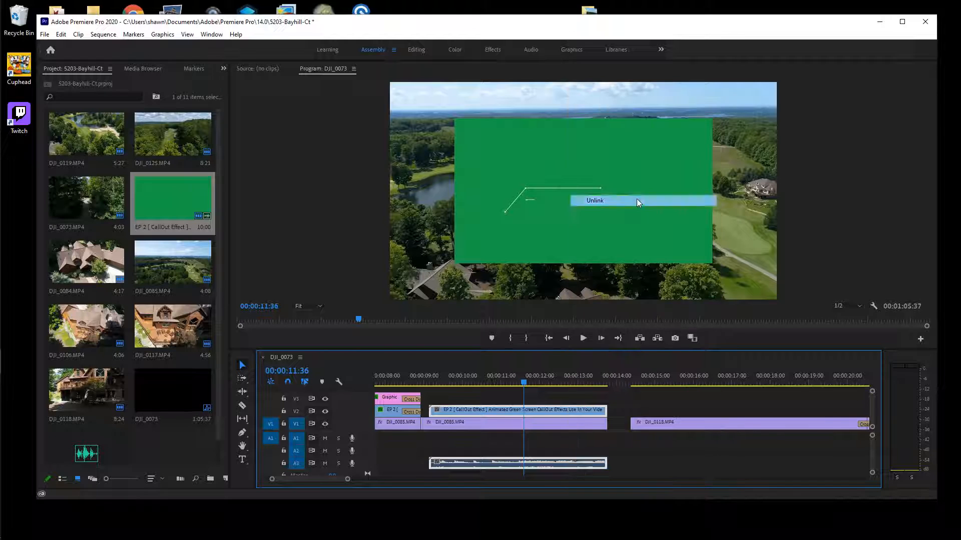
click(575, 449)
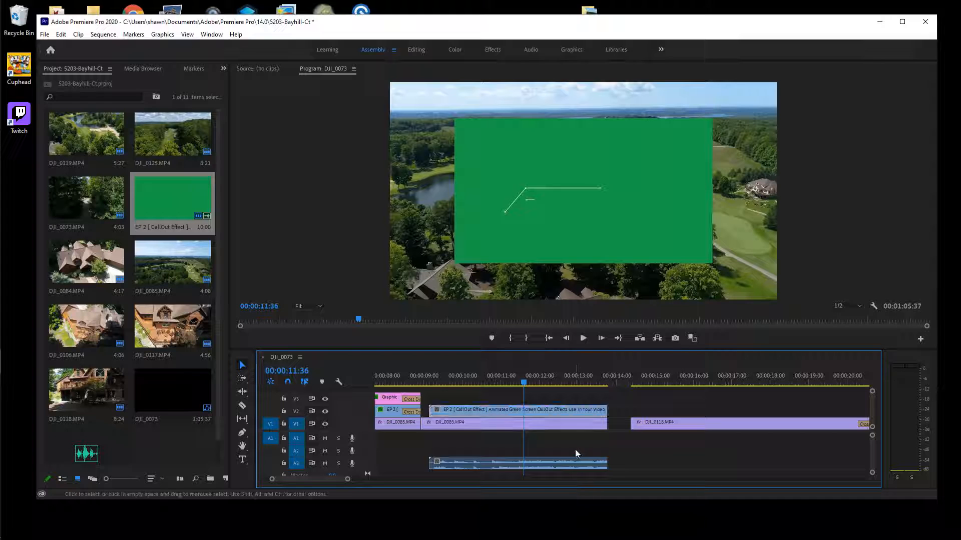
right_click(550, 463)
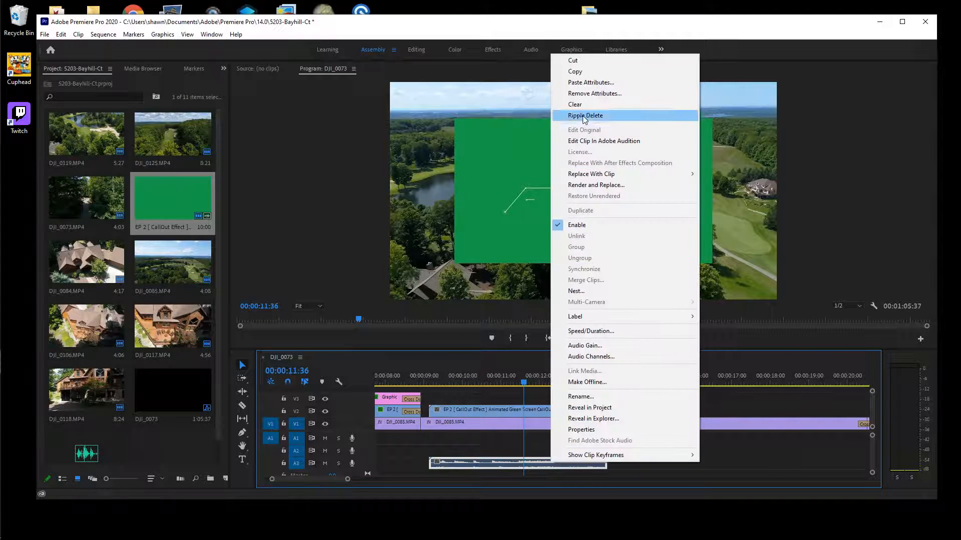
click(589, 61)
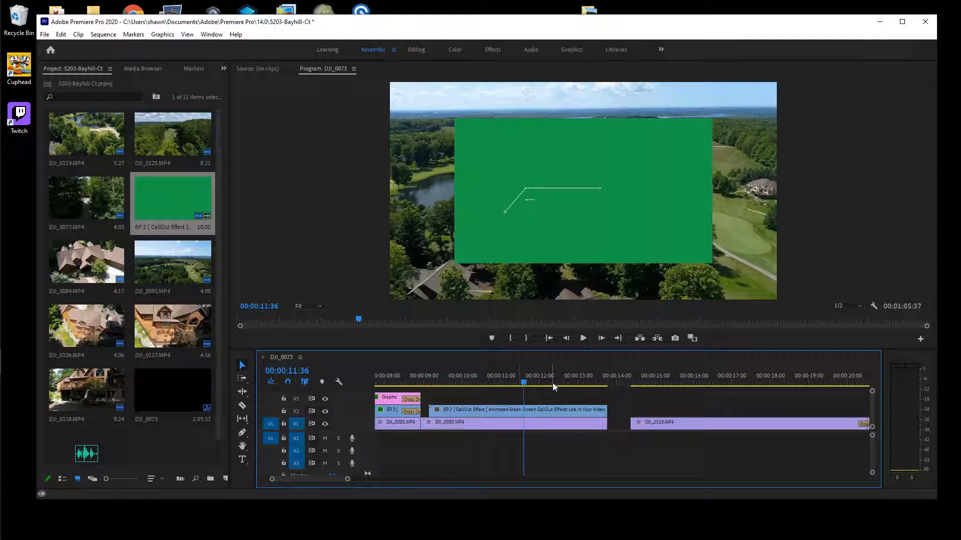
Return the playhead to about 00:00:09:27 and shift the Premiere Pro window left
mouse_move(524, 384)
mouse_down()
mouse_move(432, 387)
mouse_move(587, 408)
mouse_move(432, 419)
mouse_move(488, 420)
mouse_move(603, 449)
mouse_move(444, 429)
mouse_up()
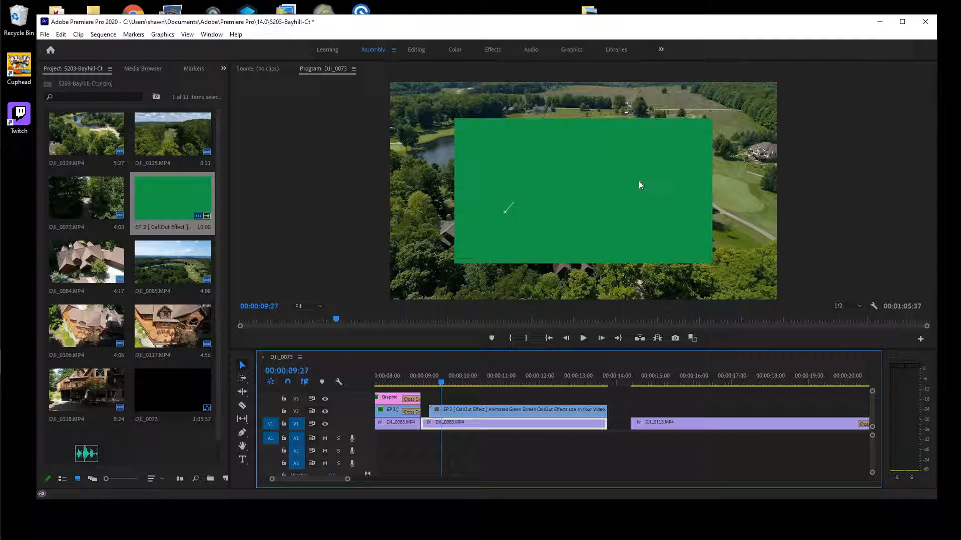
drag(694, 30, 575, 30)
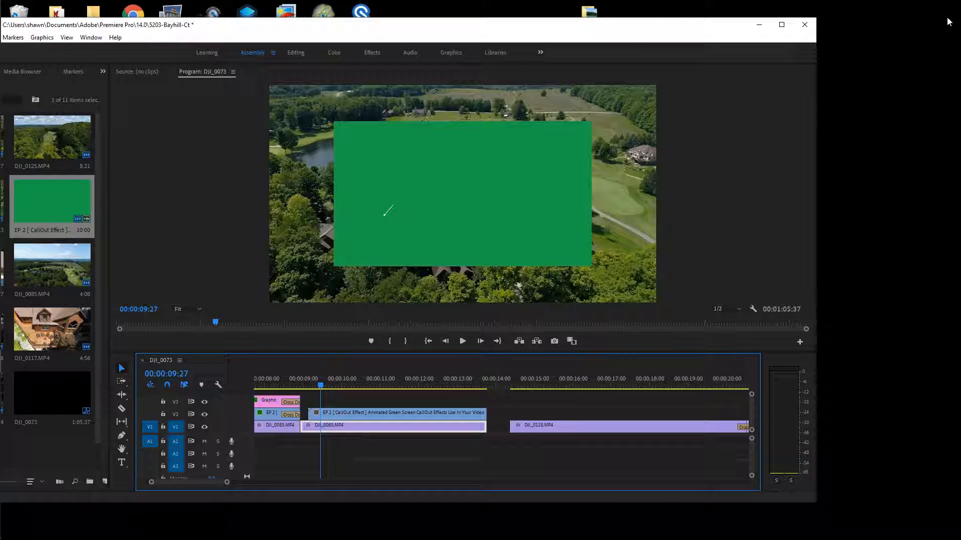
Maximize the Premiere Pro window and switch to the Effects workspace
click(909, 130)
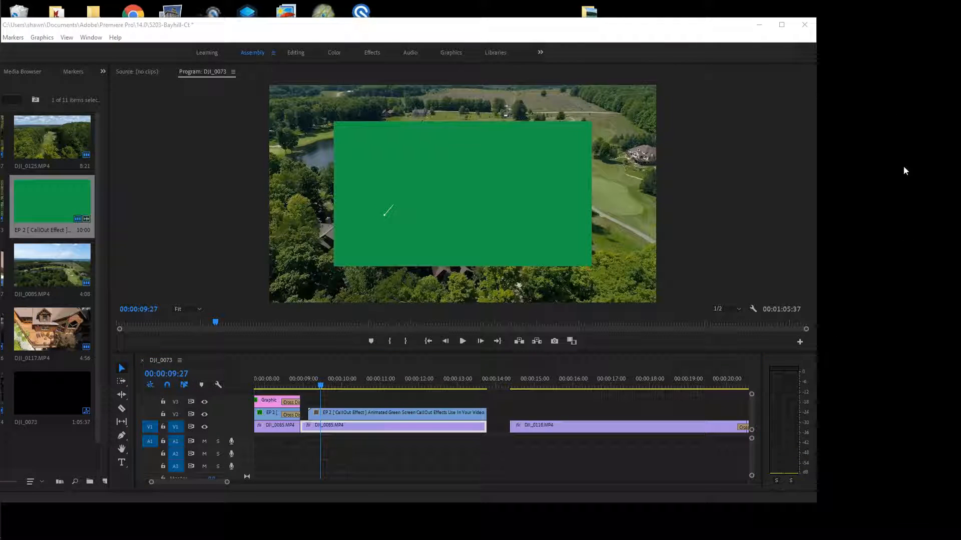
drag(658, 25, 841, 0)
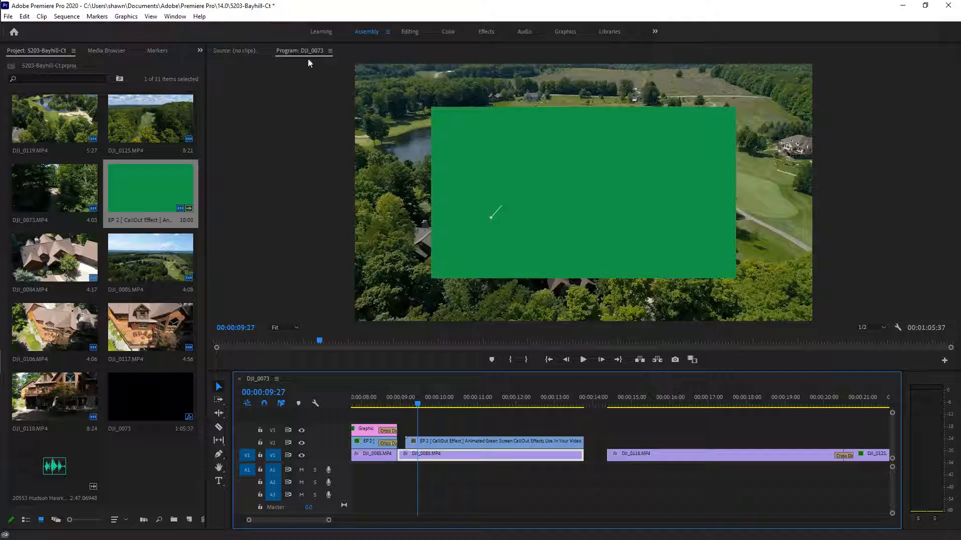
click(486, 33)
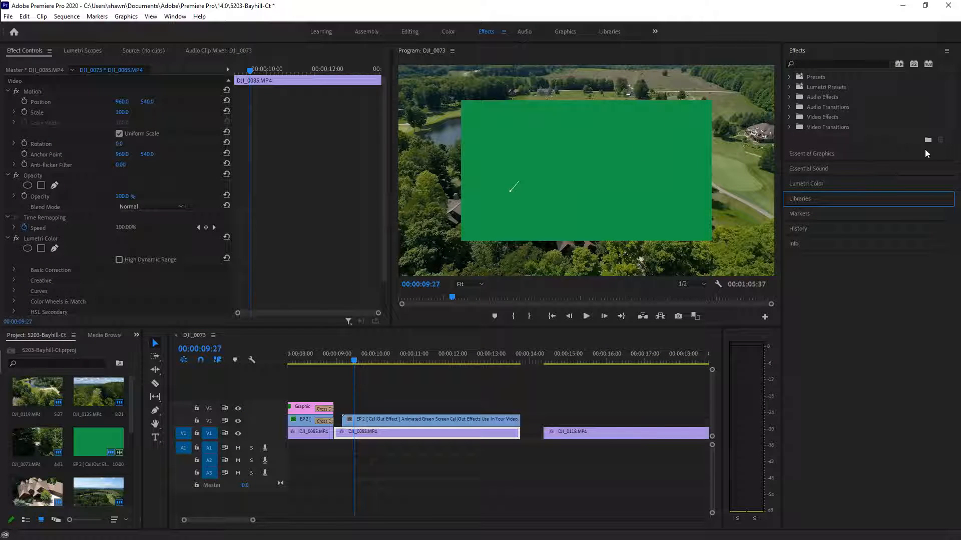
Search the effects for 'ultra' and apply Ultra Key to DJI_0085.MP4
click(849, 64)
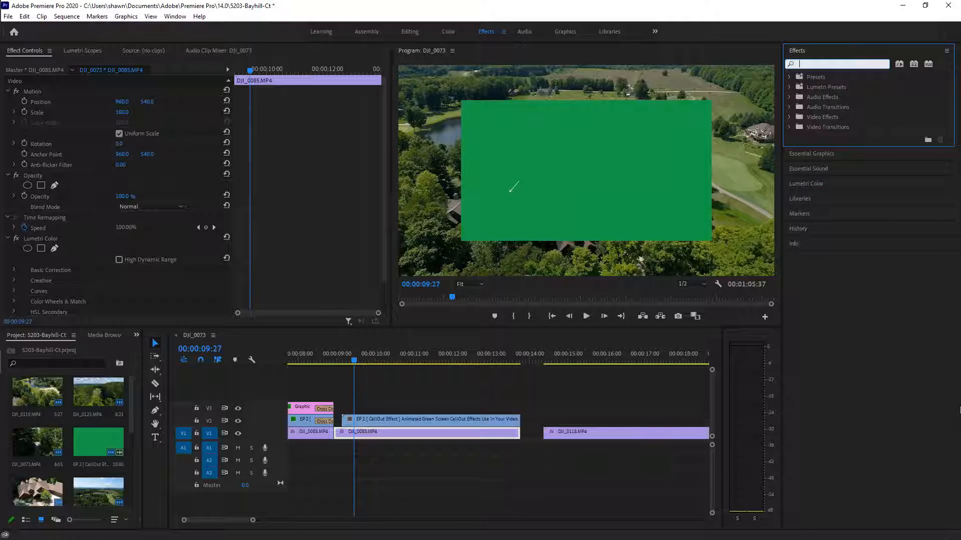
text(ultra)
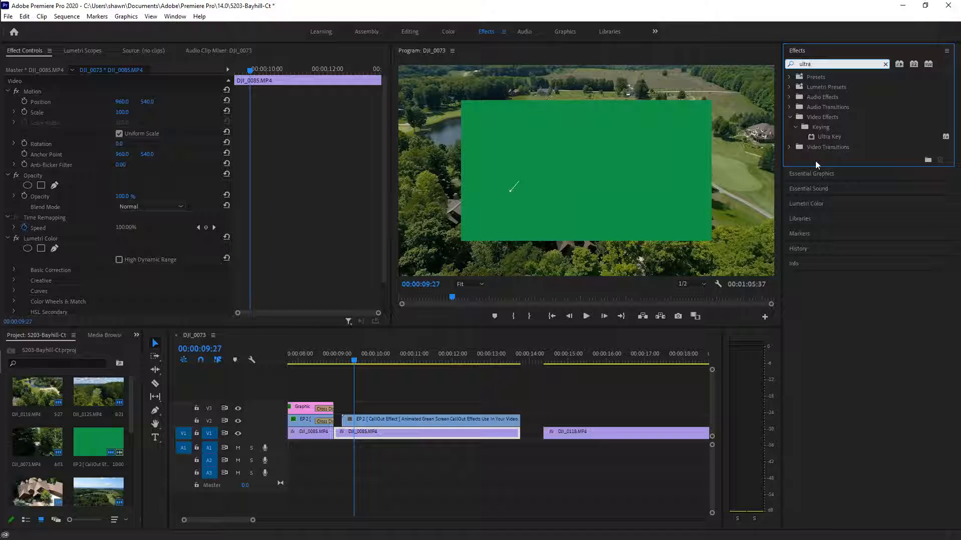
click(843, 139)
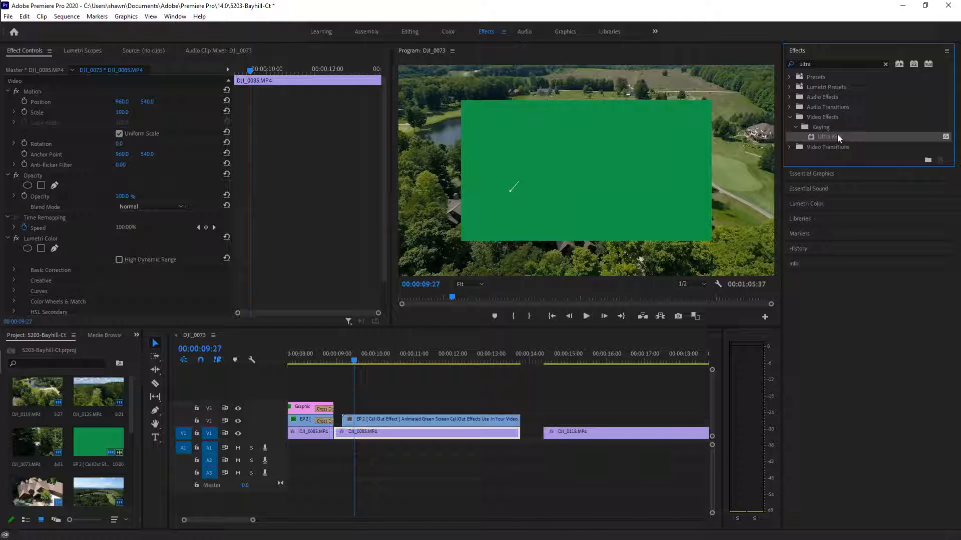
drag(837, 134, 820, 132)
drag(108, 223, 108, 222)
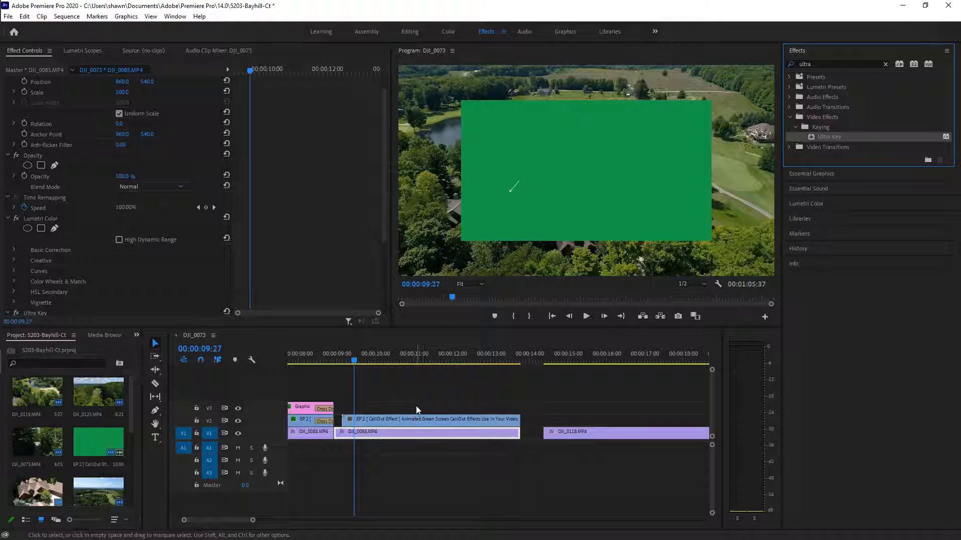
Remove Ultra Key from DJI_0085.MP4 and apply it to the EP 2 CallOut clip instead
click(454, 434)
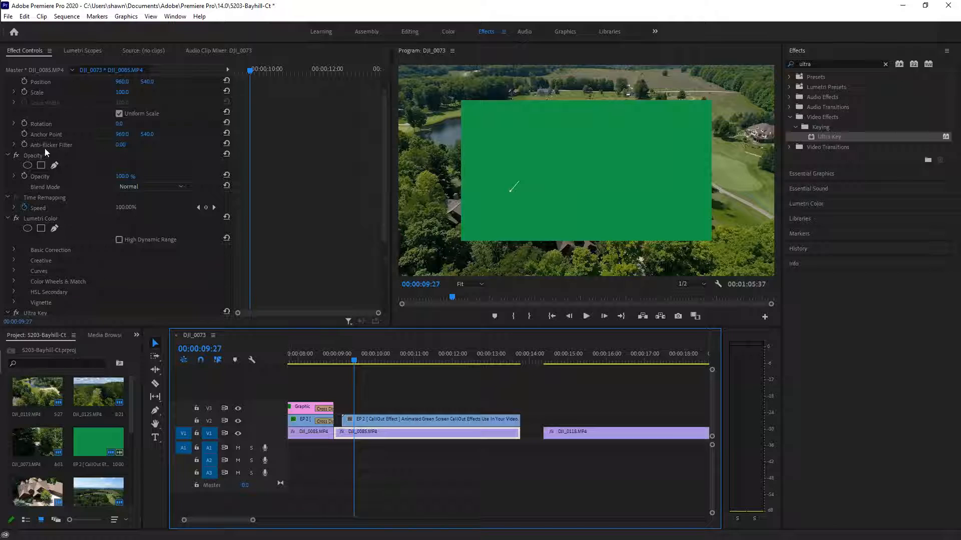
scroll(86, 167, down, 3)
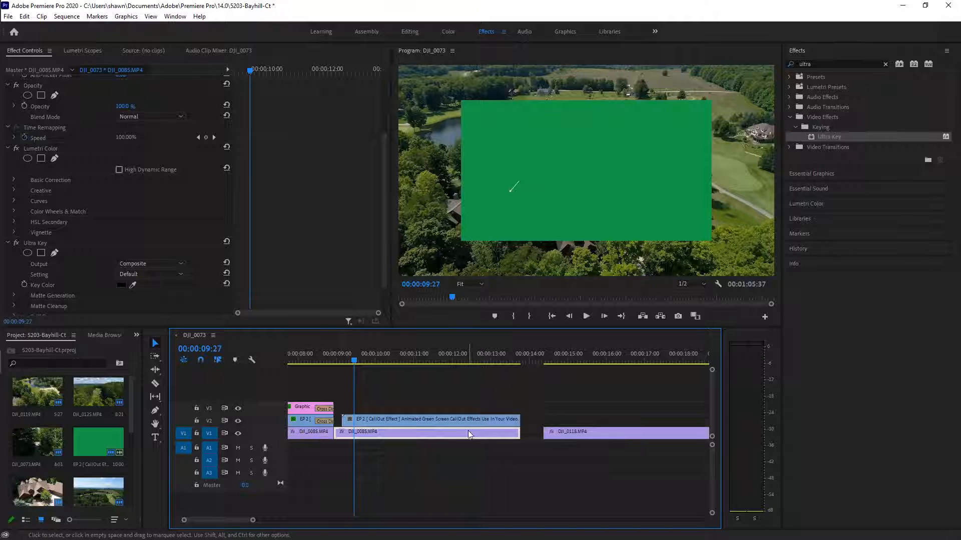
click(460, 418)
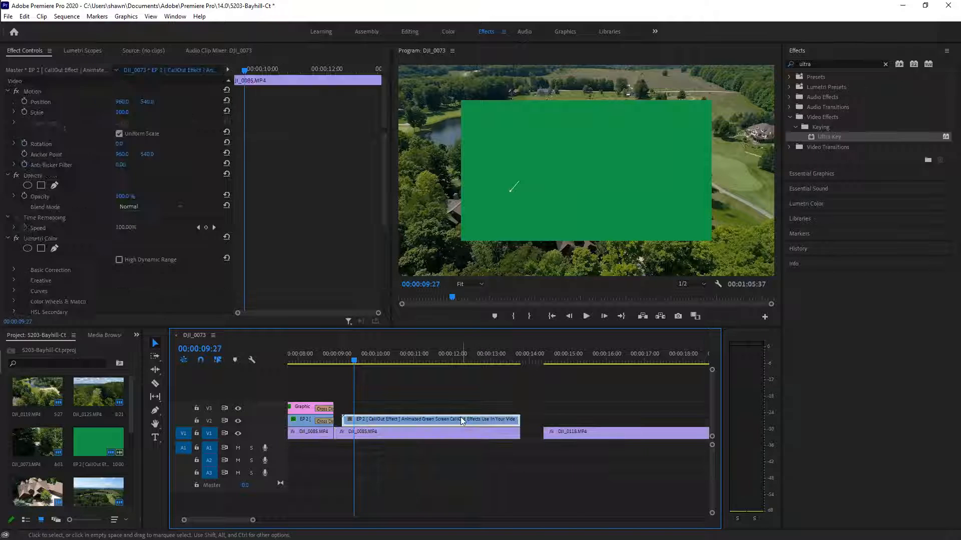
click(427, 433)
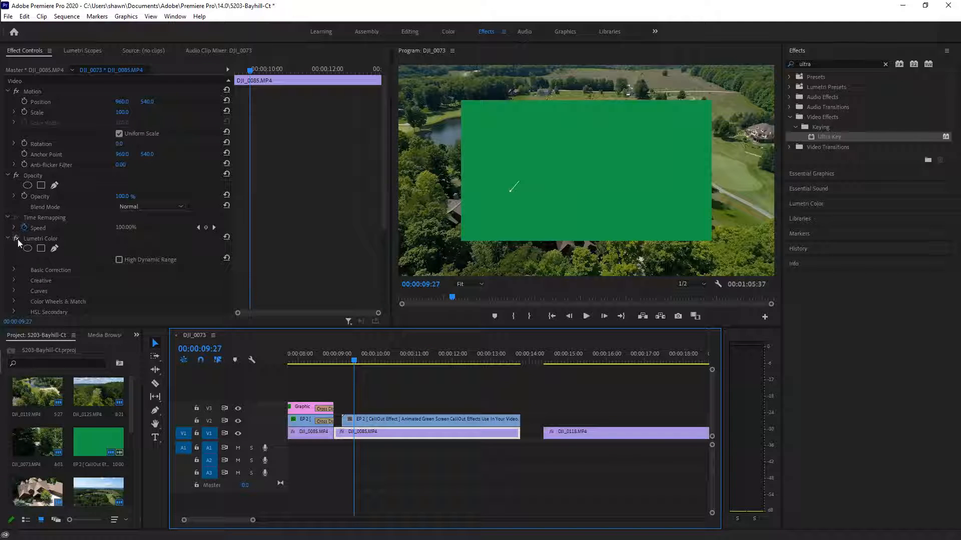
scroll(50, 245, down, 4)
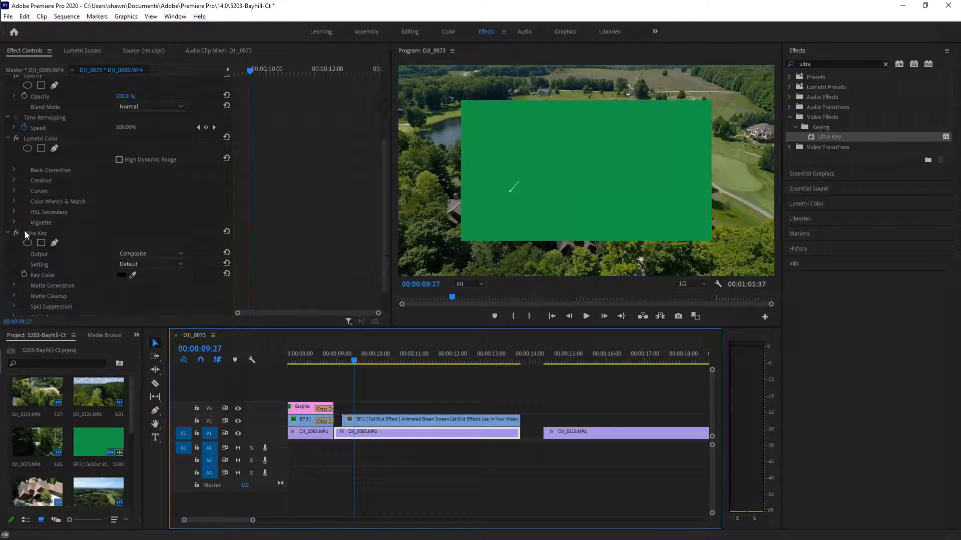
click(7, 234)
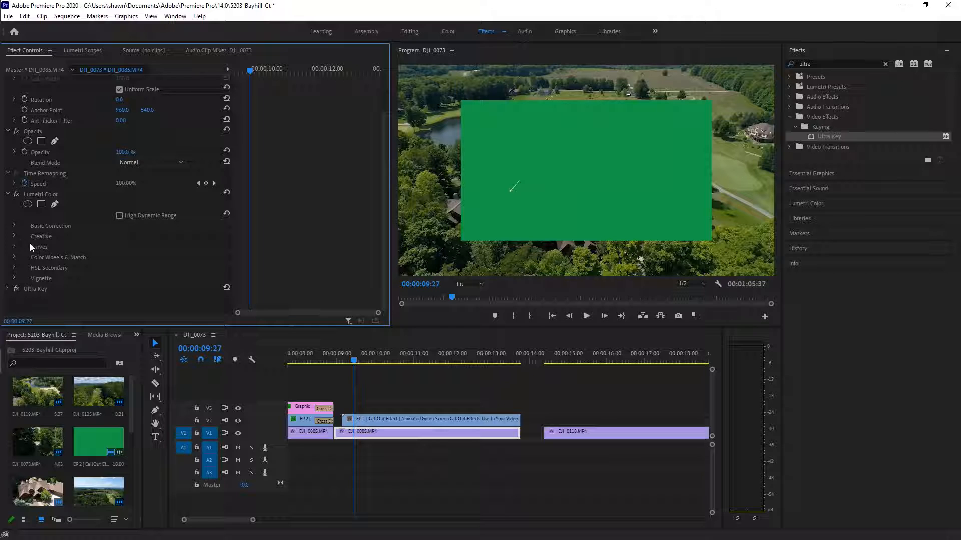
right_click(27, 287)
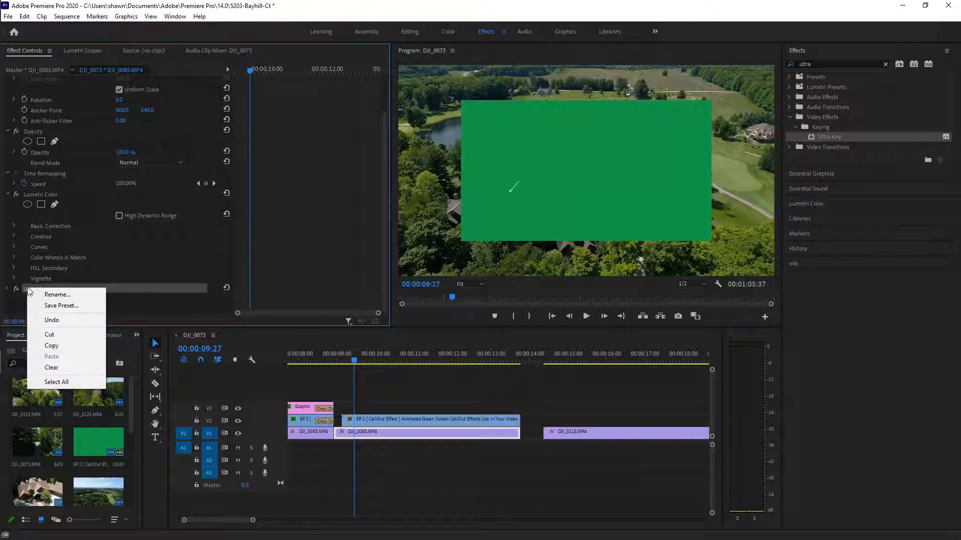
click(58, 336)
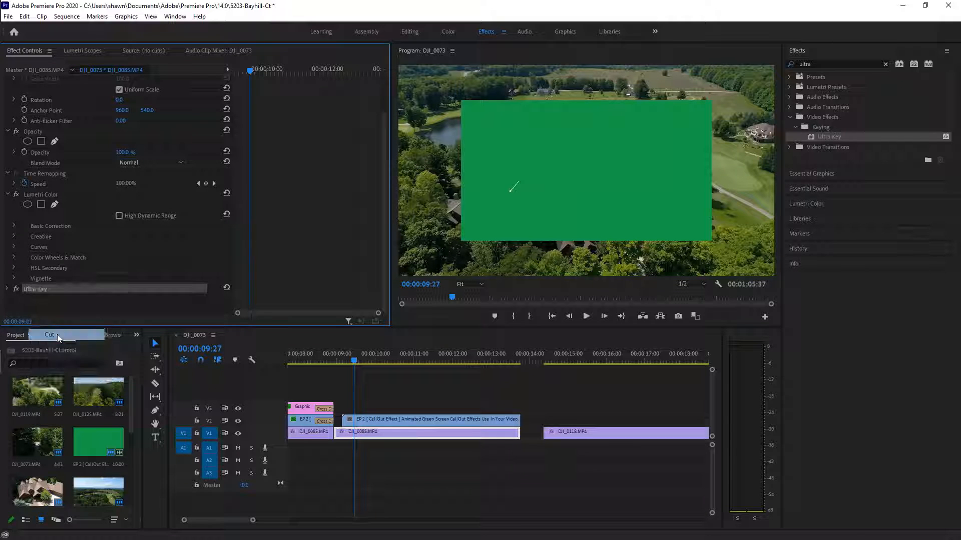
click(416, 420)
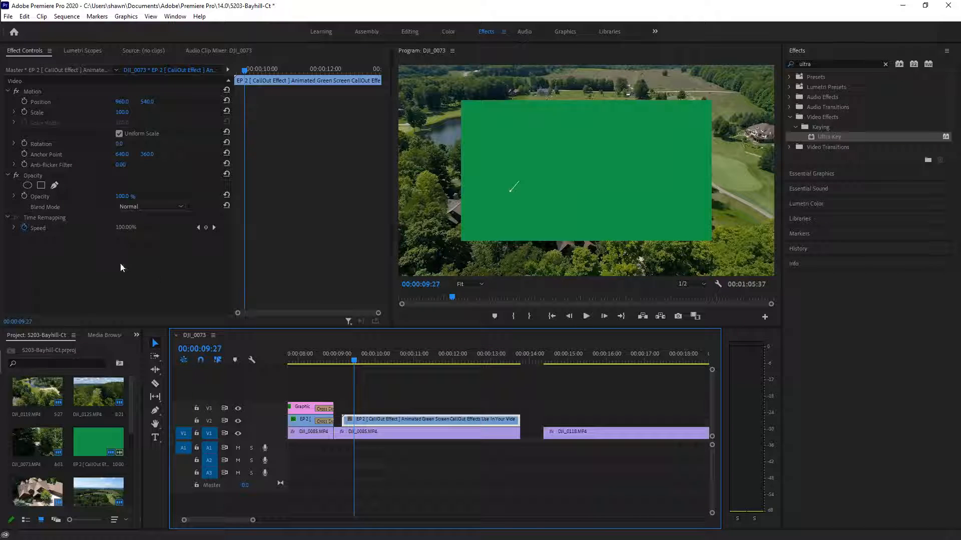
double_click(873, 137)
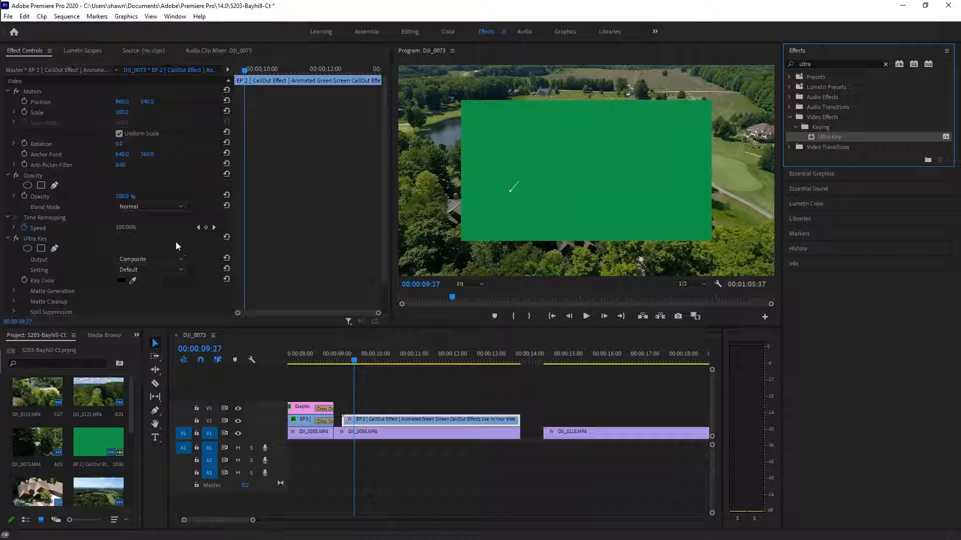
Set the Ultra Key colour to the CallOut clip's green background, then scrub the pin drop to check it
scroll(165, 246, down, 1)
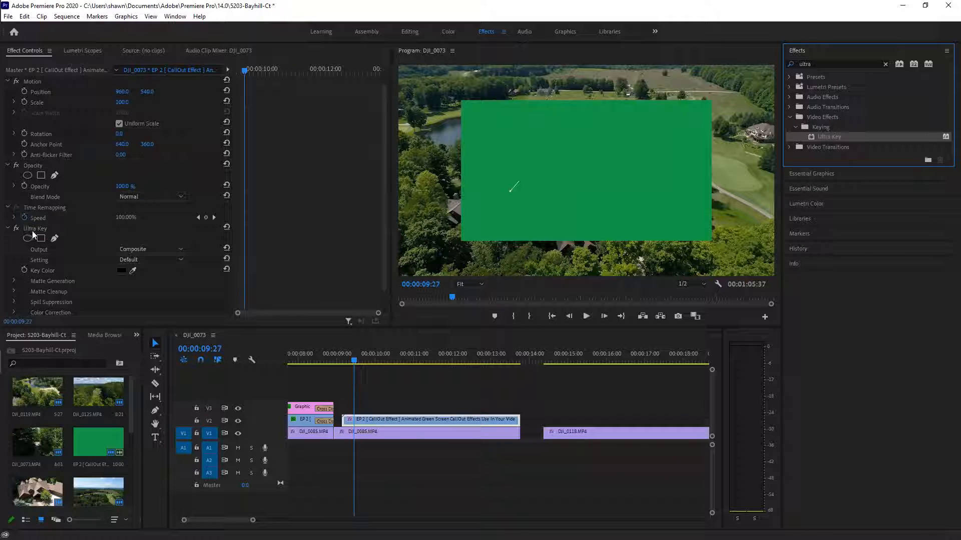
click(133, 270)
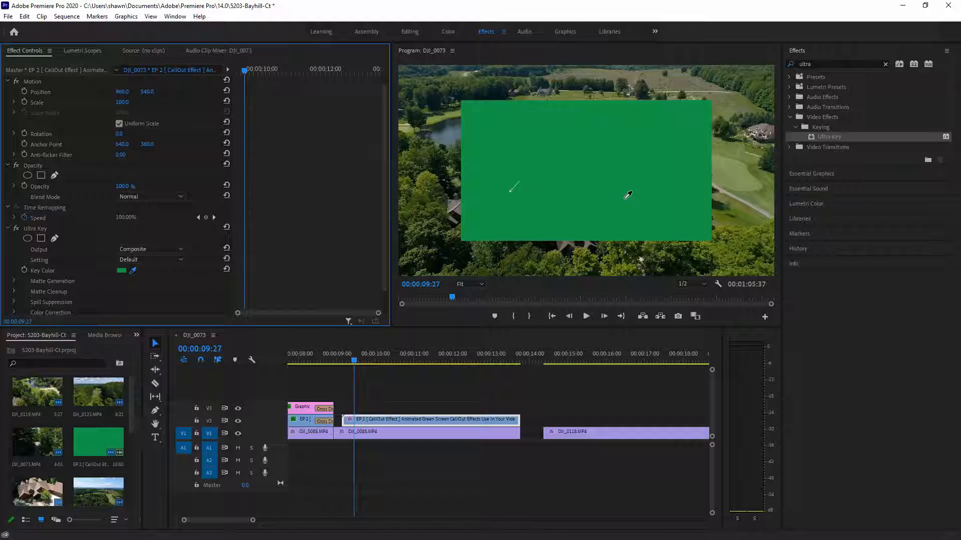
click(655, 166)
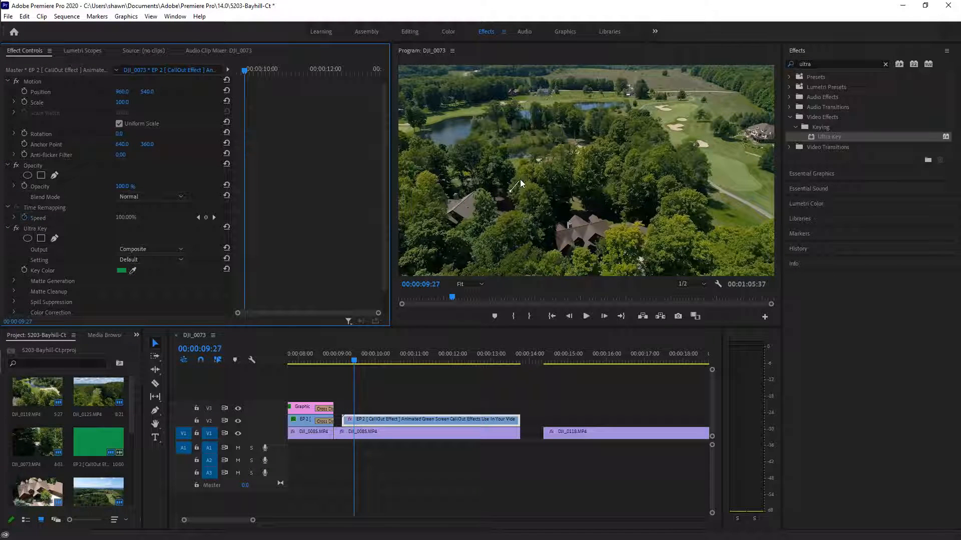
click(355, 361)
drag(357, 361, 356, 358)
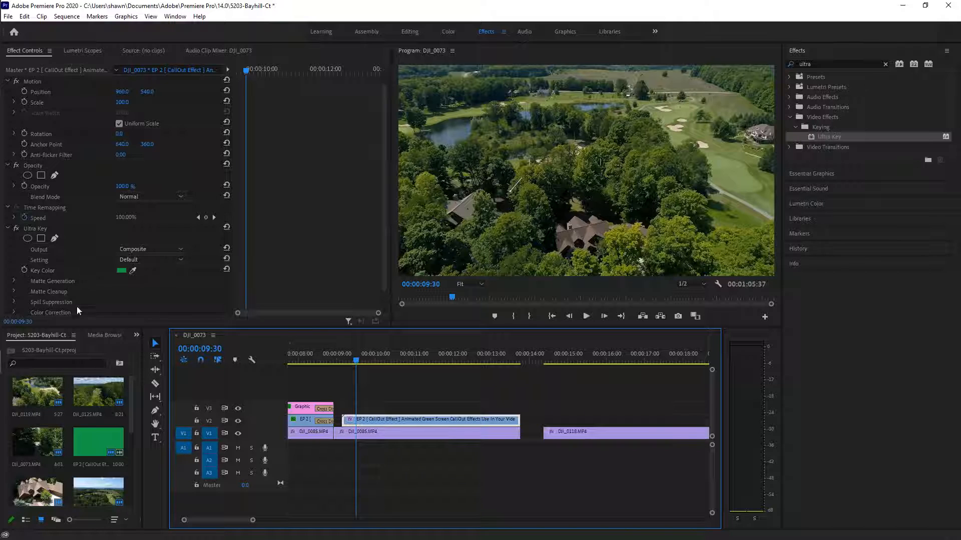
click(155, 437)
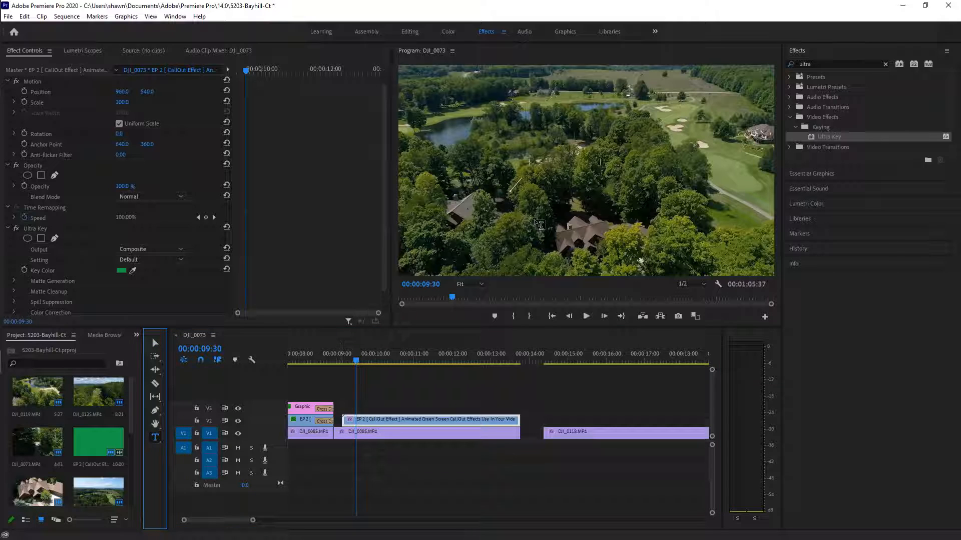
Create a text title on V3 and trim its end to match the CallOut clip
click(537, 169)
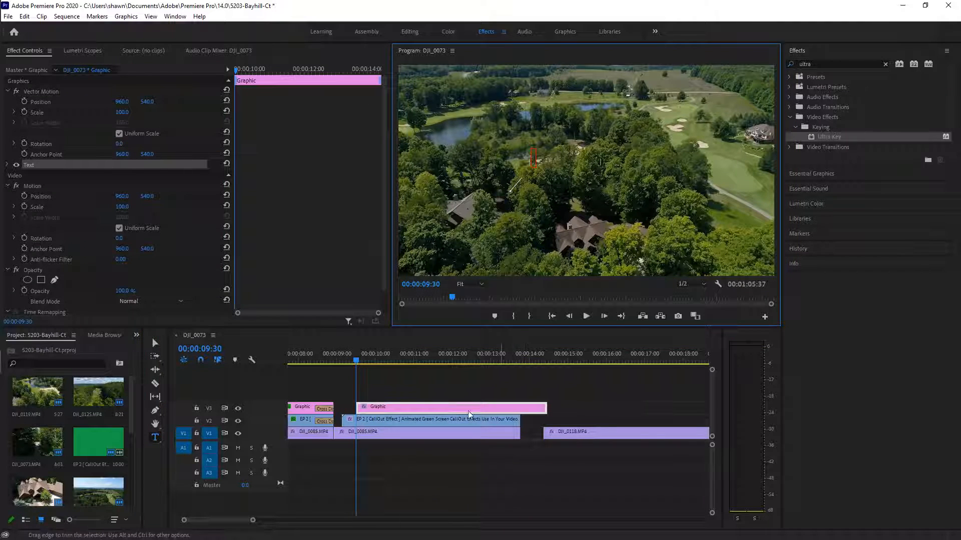
drag(546, 408, 520, 419)
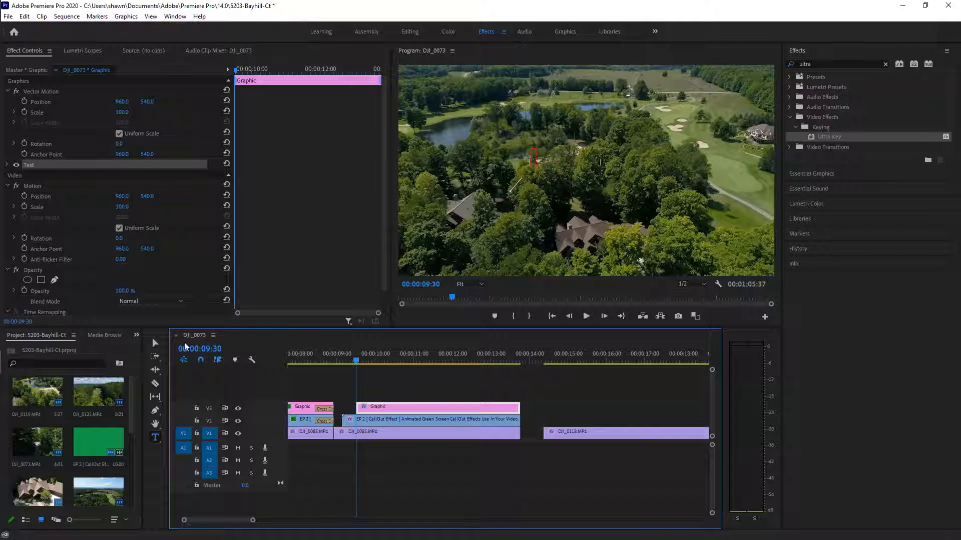
scroll(56, 242, down, 2)
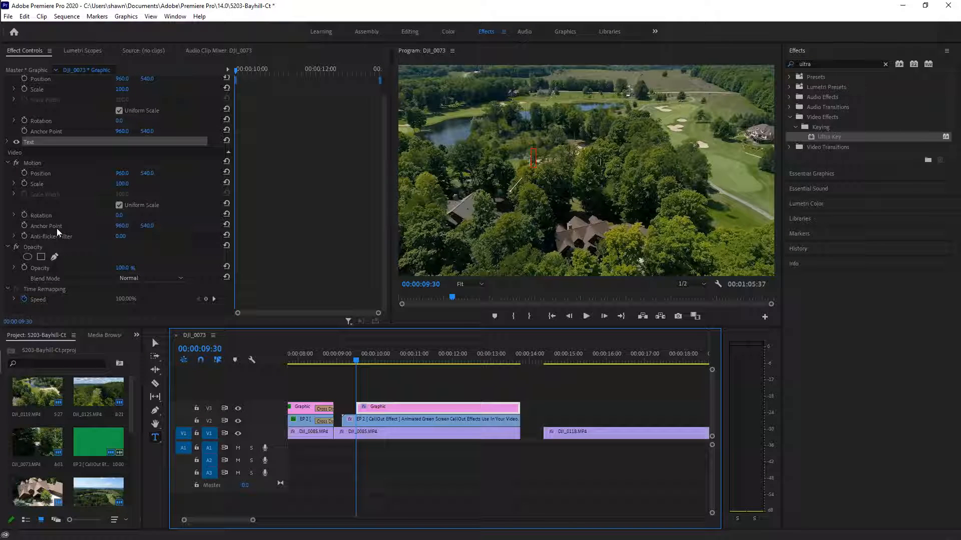
scroll(56, 229, up, 2)
Expand the title's Text properties in Effect Controls to reach the font setting
click(7, 161)
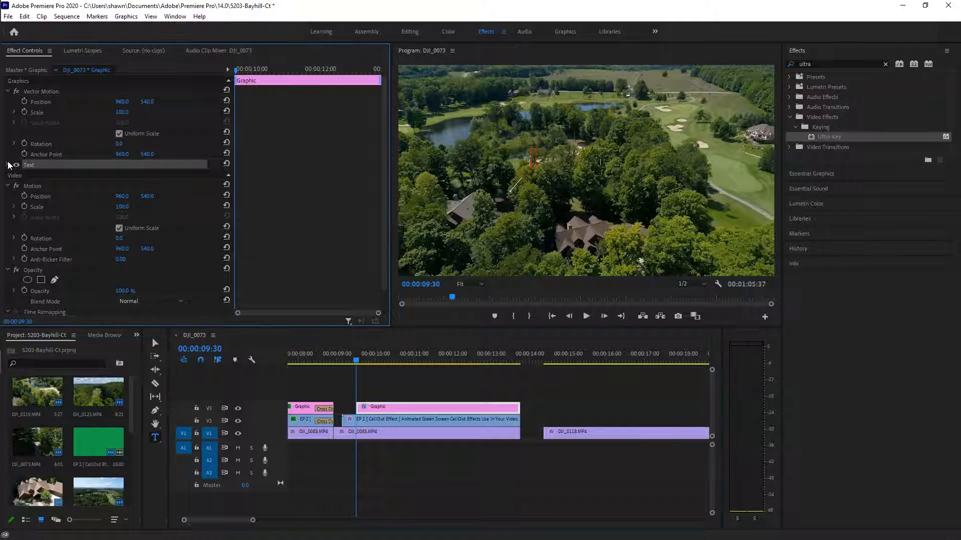
click(7, 165)
click(75, 197)
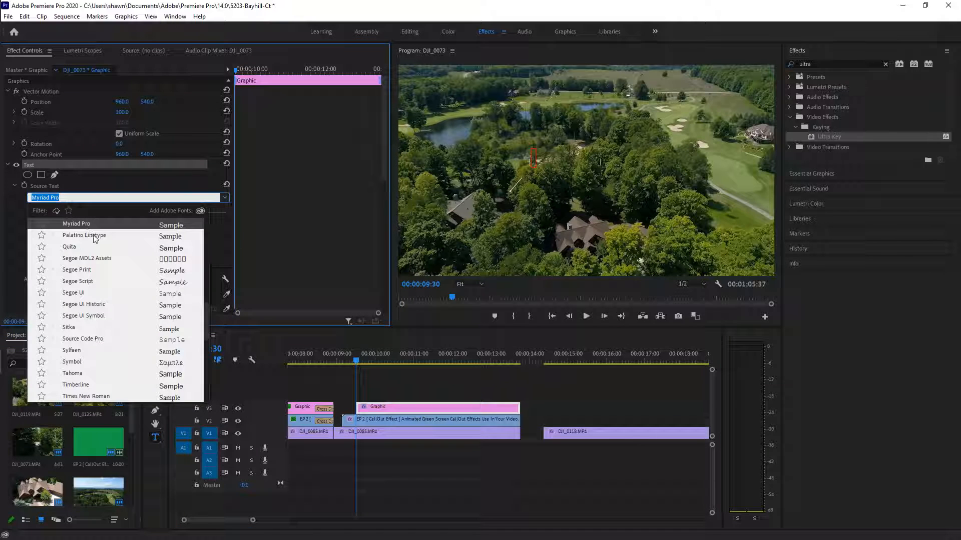
Change the title font from Myriad Pro Regular to Futura PT Light
text(fu)
mouse_move(2, 256)
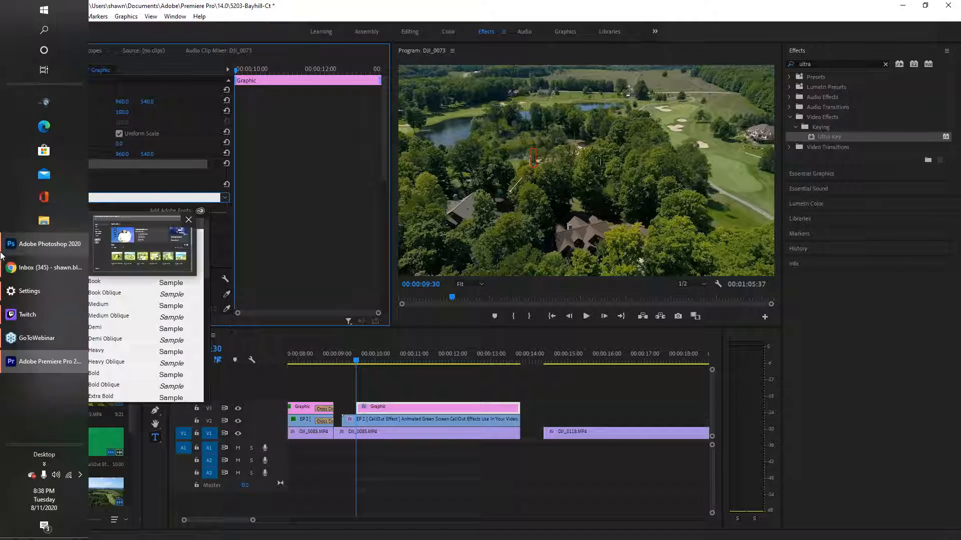
click(135, 204)
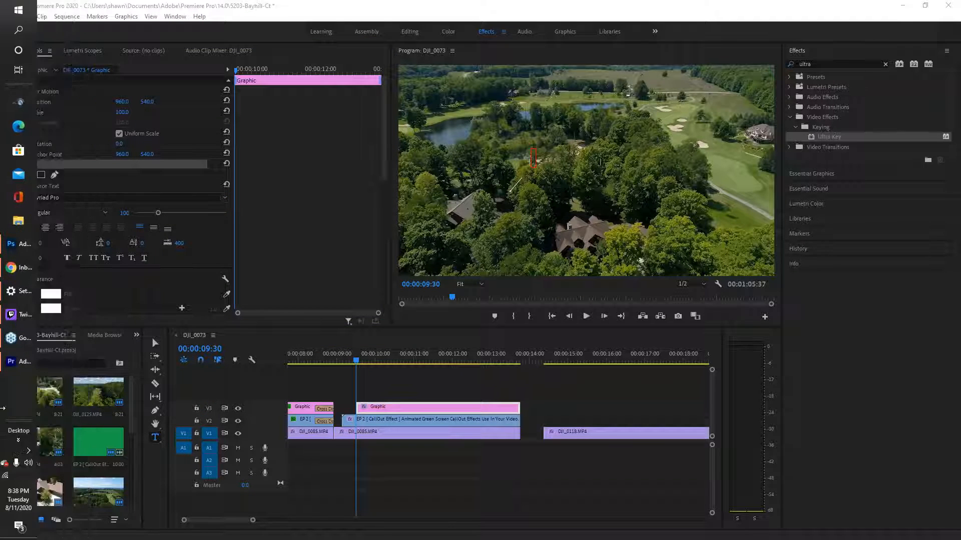
click(339, 2)
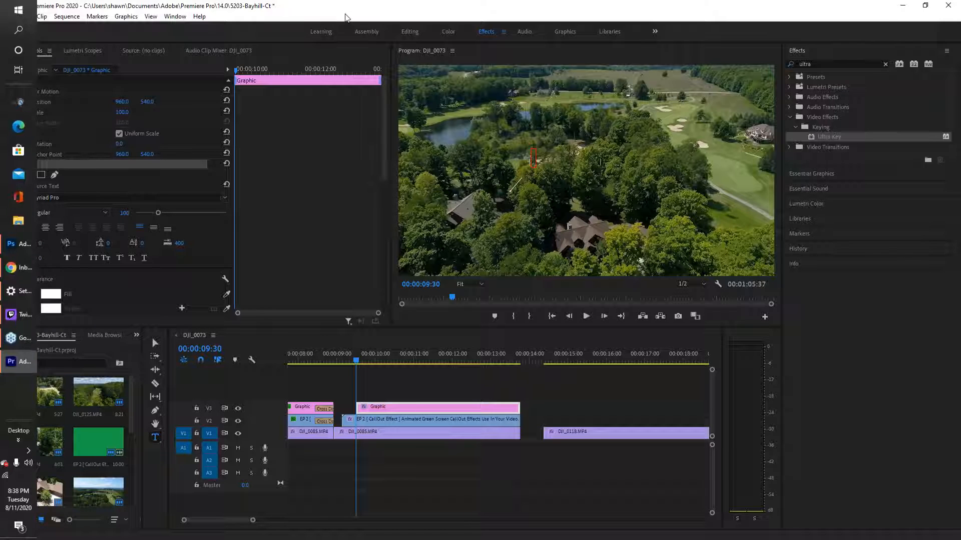
click(82, 198)
text(FUTURA)
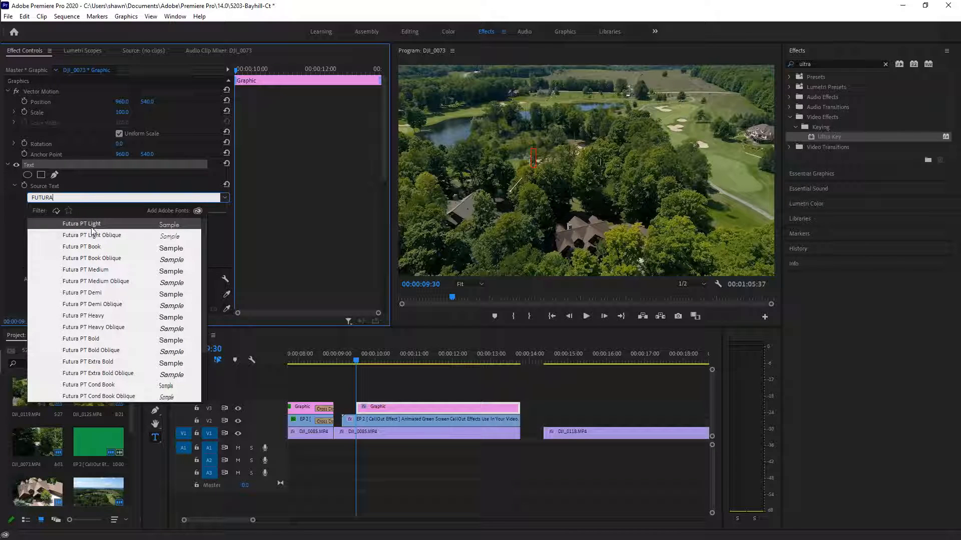
click(92, 226)
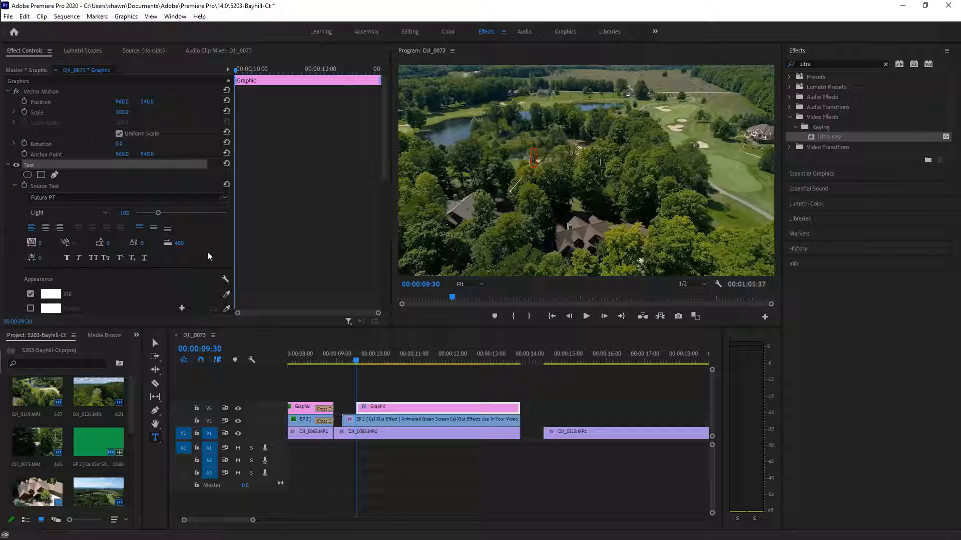
Reduce the title's font size to 75
drag(158, 214, 151, 216)
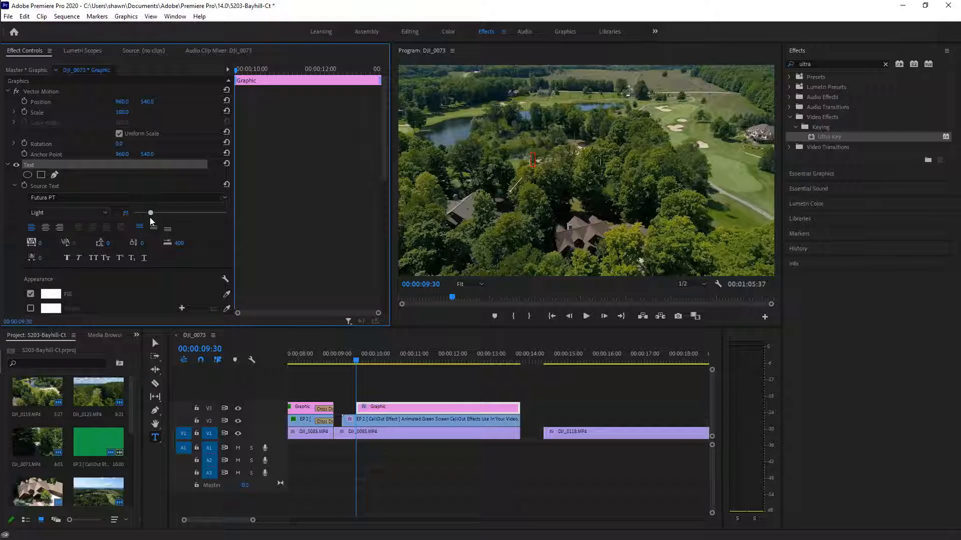
drag(152, 214, 155, 218)
drag(152, 214, 150, 215)
Turn on a black stroke outline around the title text
scroll(97, 290, down, 1)
click(31, 289)
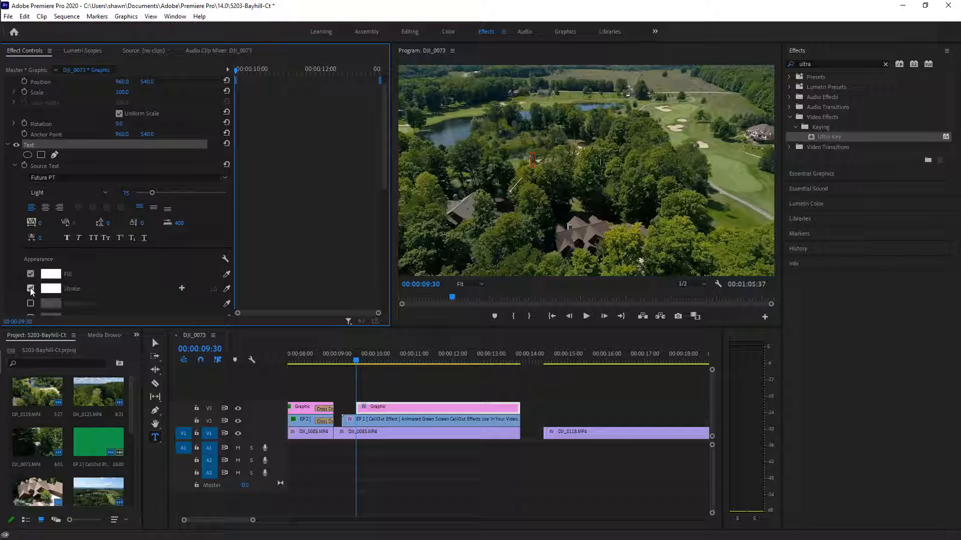
click(56, 291)
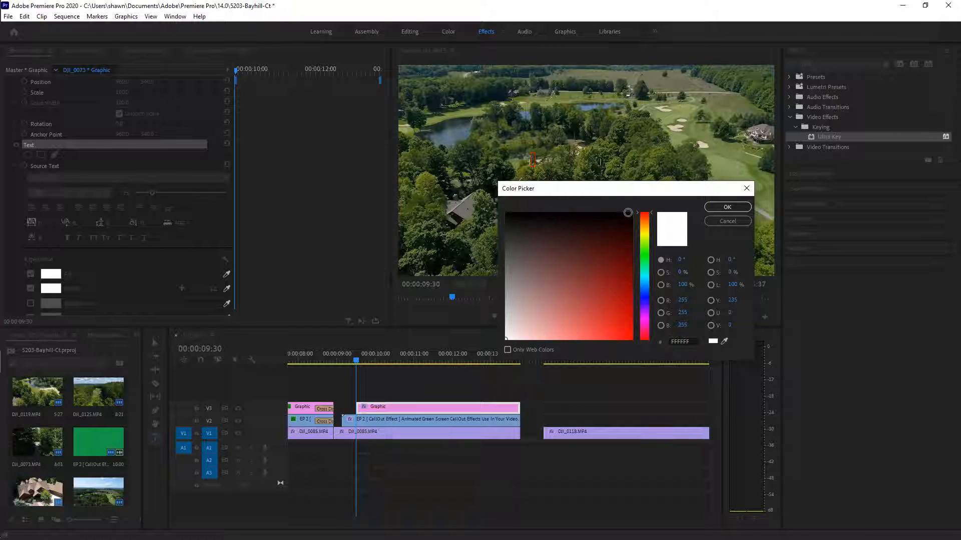
click(628, 213)
click(727, 206)
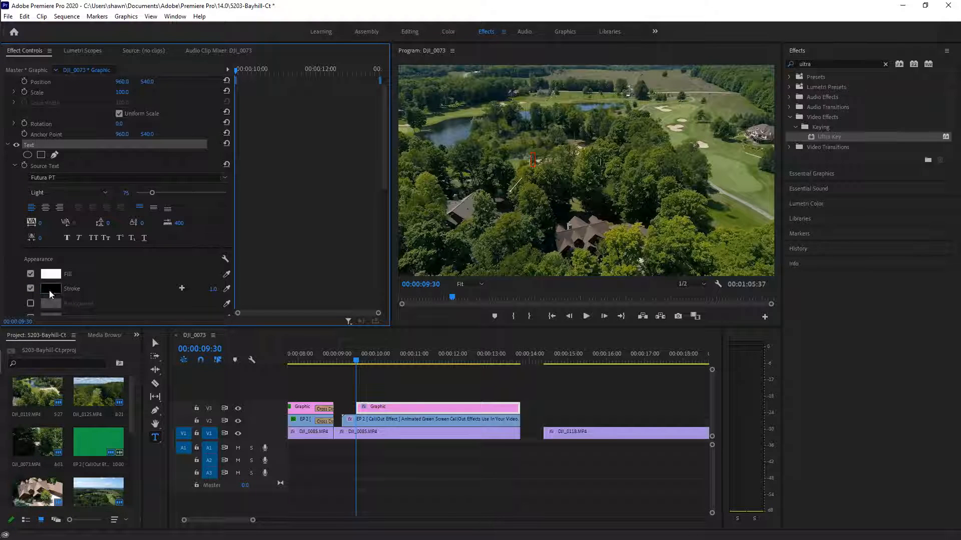
Set the title's stroke width to 9
click(211, 292)
text(9)
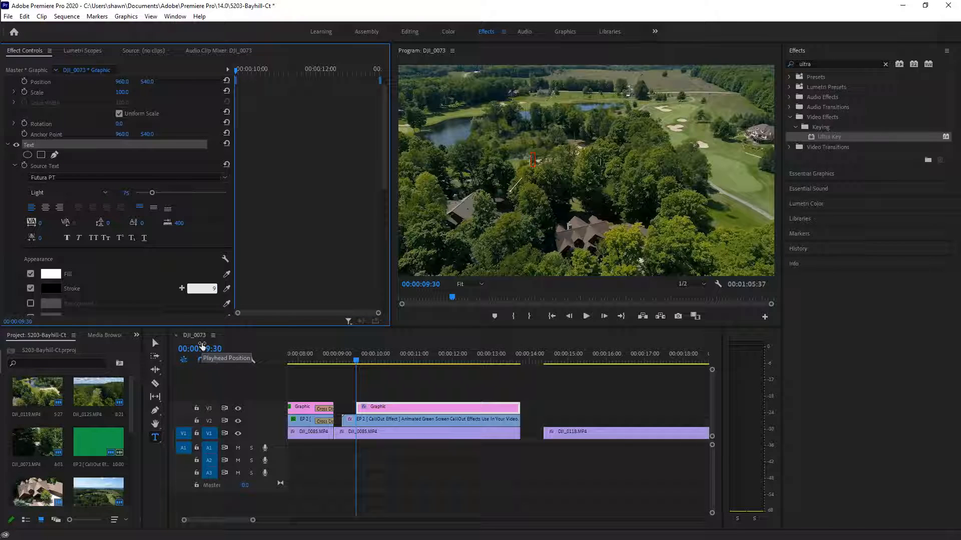
key(Return)
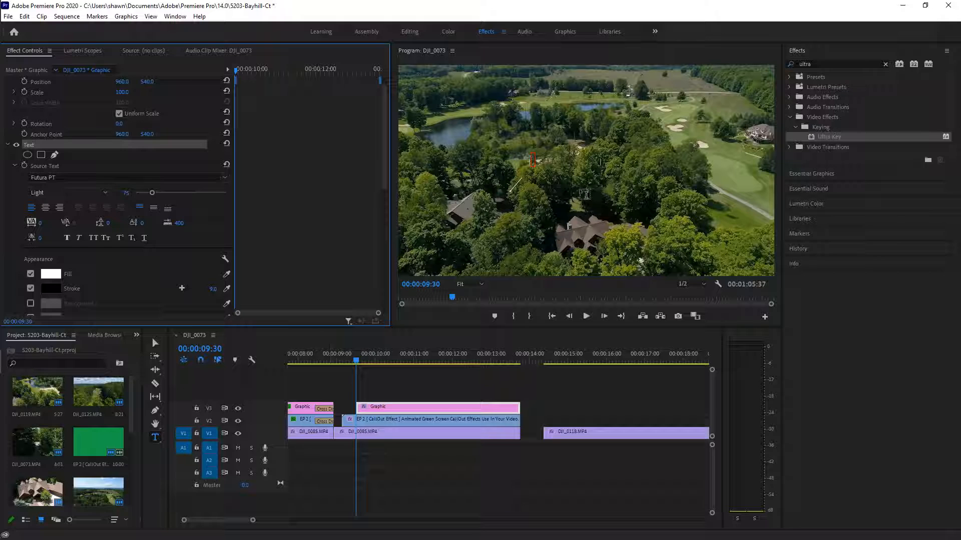
Type 'Cedar River Golf Course' as the title text and preview it
click(532, 160)
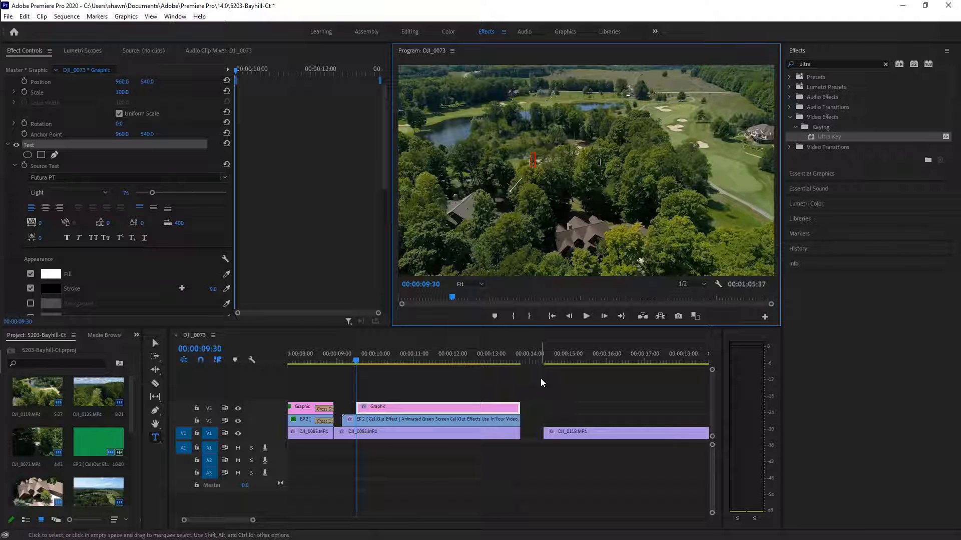
text(EDAR rIVER gOLF cOURSE)
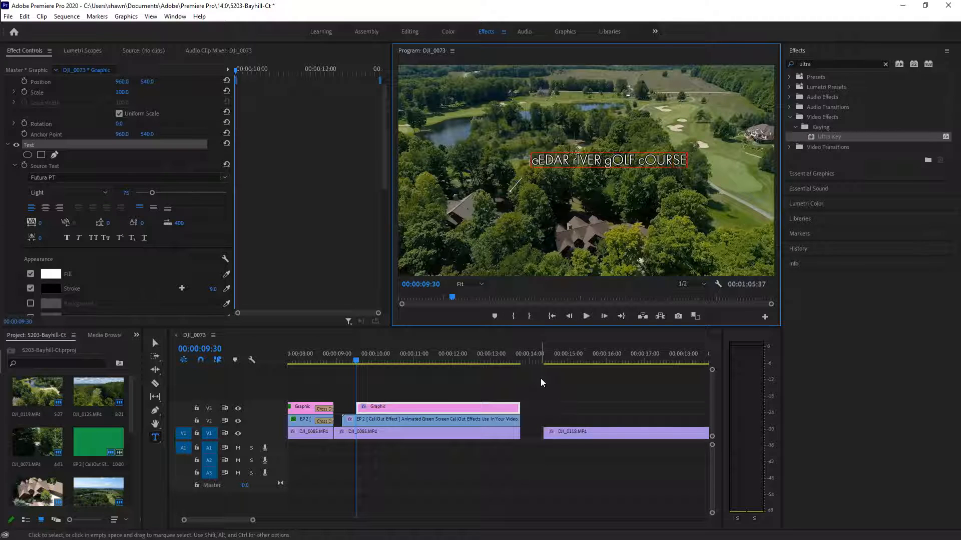
key(BackSpace)
key(BackSpace)
key(BackSpace)
key(BackSpace)
key(BackSpace)
key(BackSpace)
key(BackSpace)
key(BackSpace)
key(BackSpace)
key(BackSpace)
key(BackSpace)
key(BackSpace)
key(BackSpace)
key(BackSpace)
key(BackSpace)
key(BackSpace)
key(BackSpace)
key(BackSpace)
key(BackSpace)
key(BackSpace)
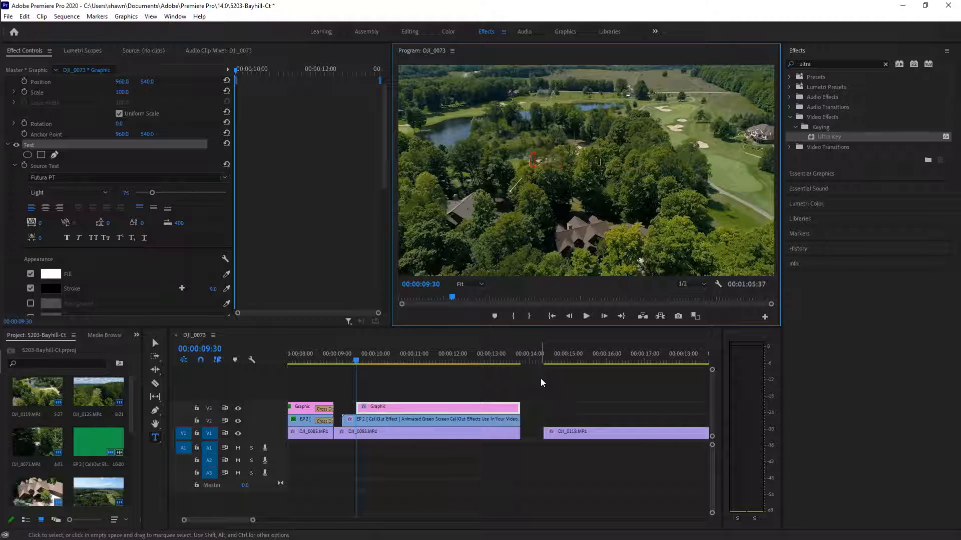
text(Cedar River)
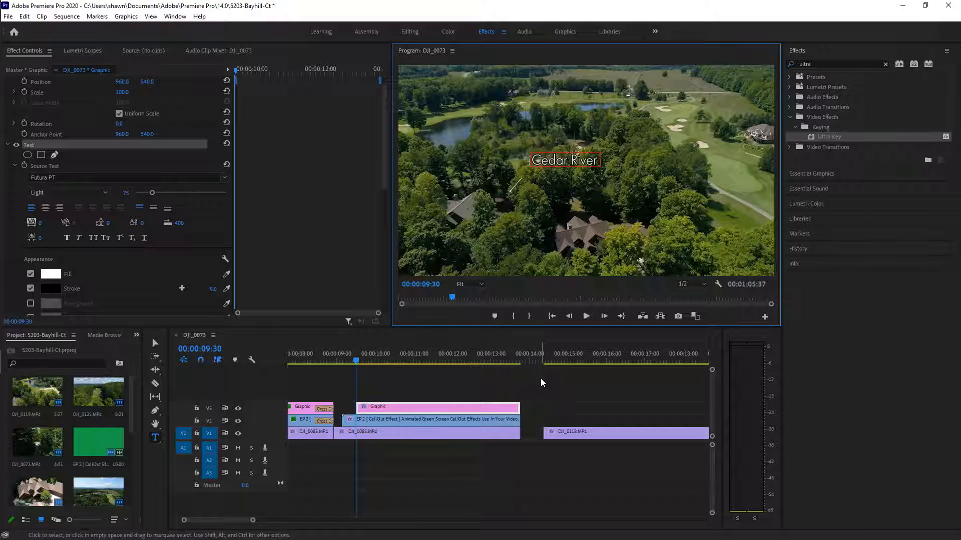
text( Golf Course)
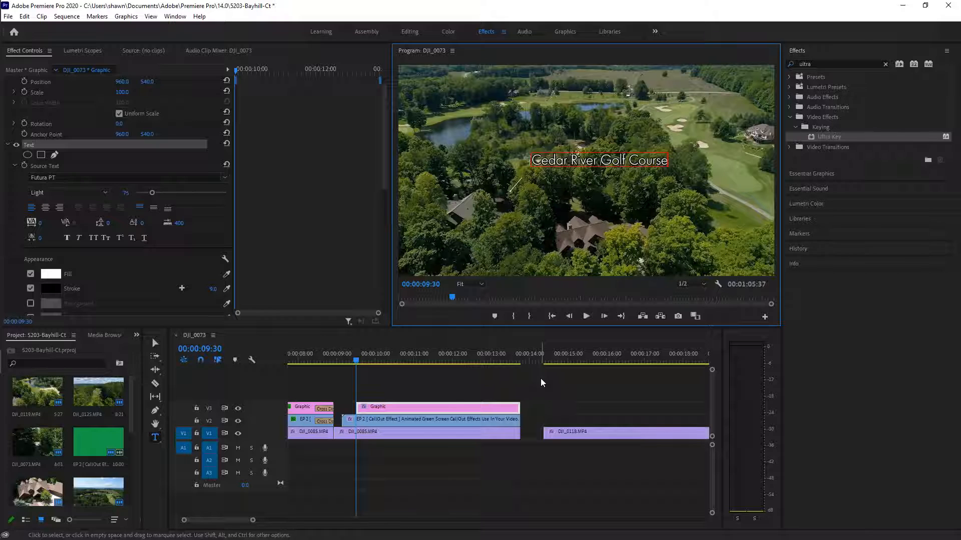
click(521, 201)
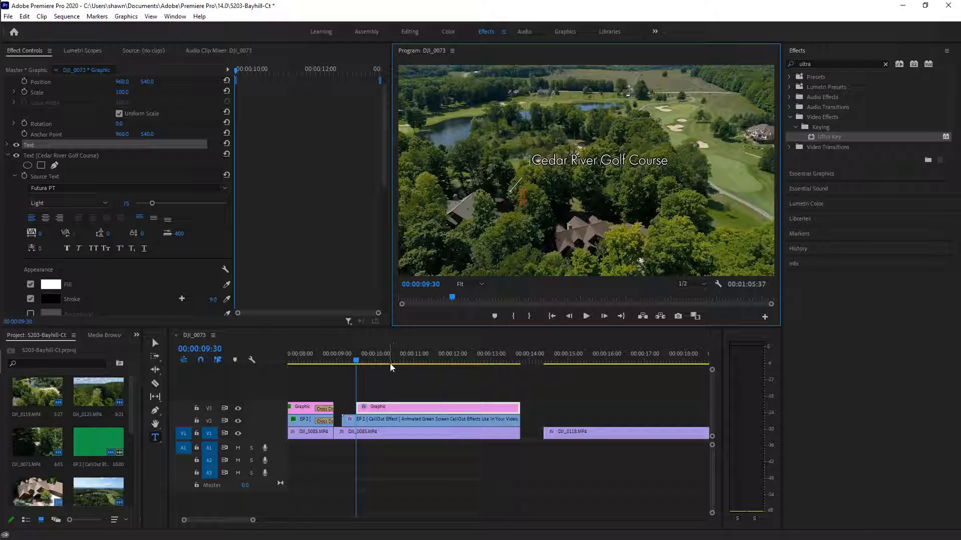
drag(355, 358, 497, 414)
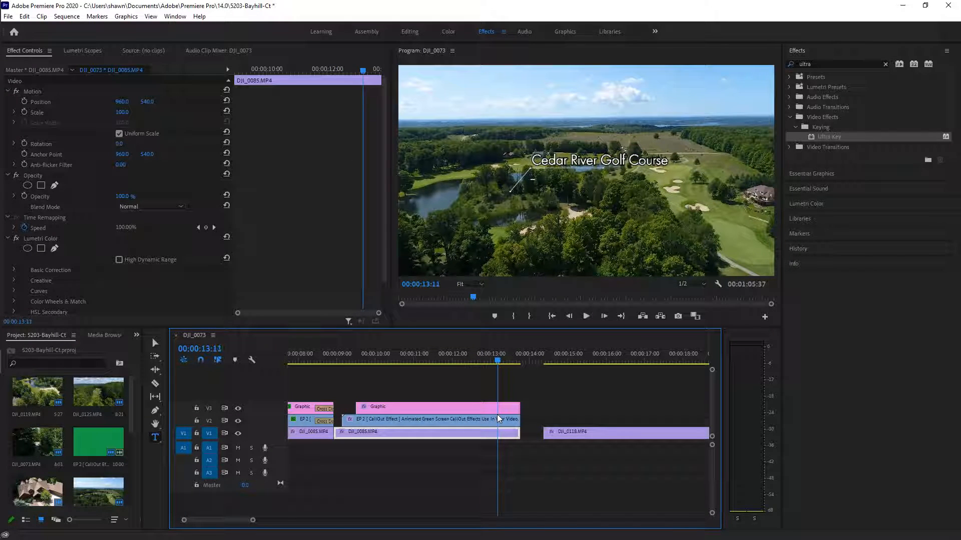
drag(498, 415, 446, 435)
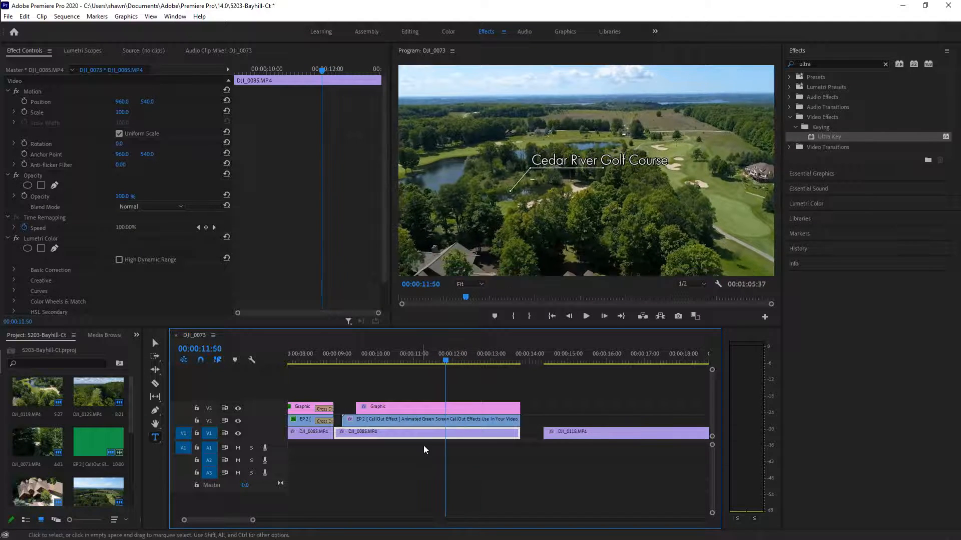
click(396, 422)
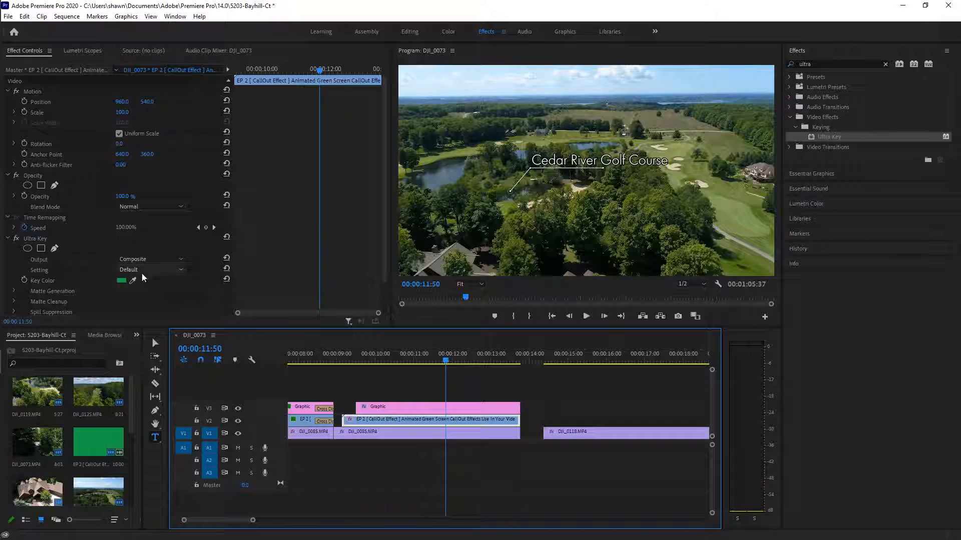
Move the callout line up and left in Effect Controls and set a Position keyframe at 00:00:11:50
double_click(416, 418)
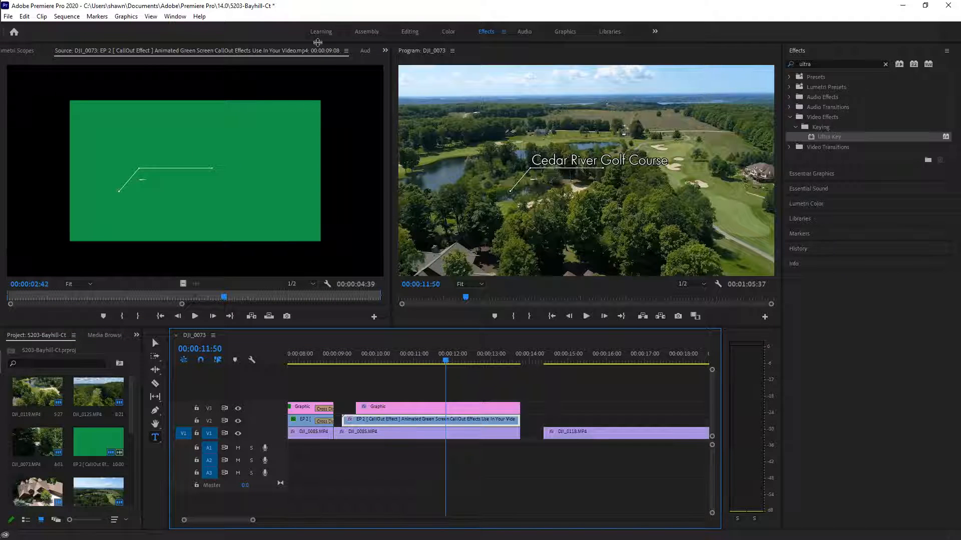
click(385, 50)
click(393, 63)
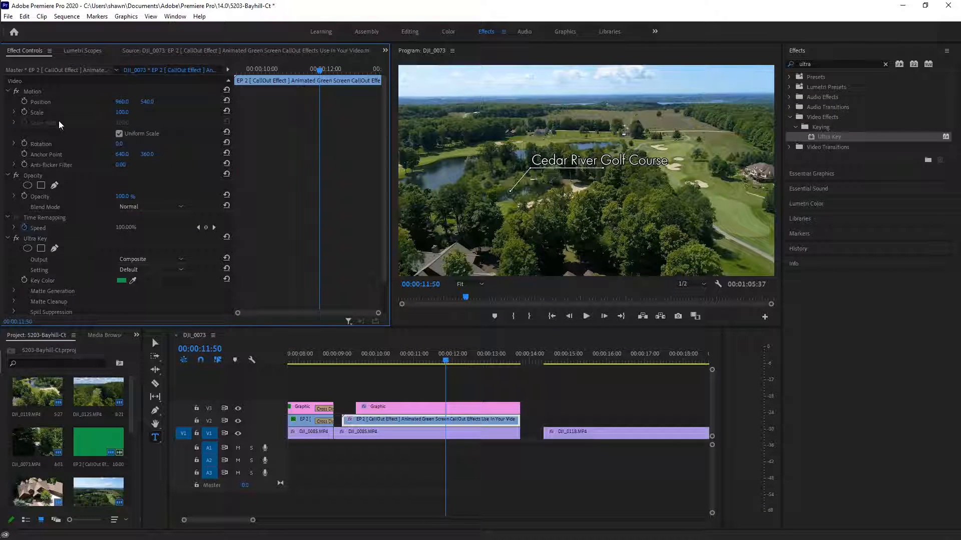
click(41, 102)
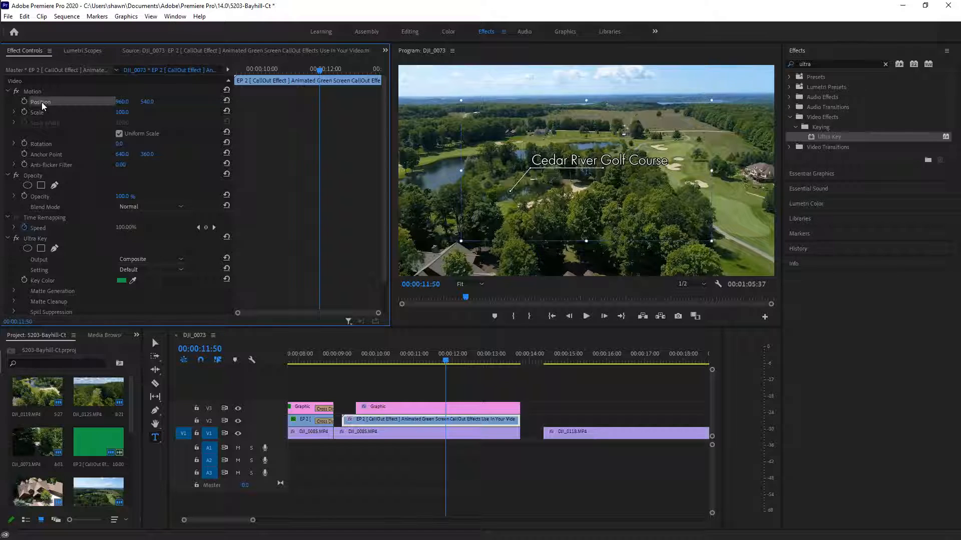
drag(589, 185, 596, 134)
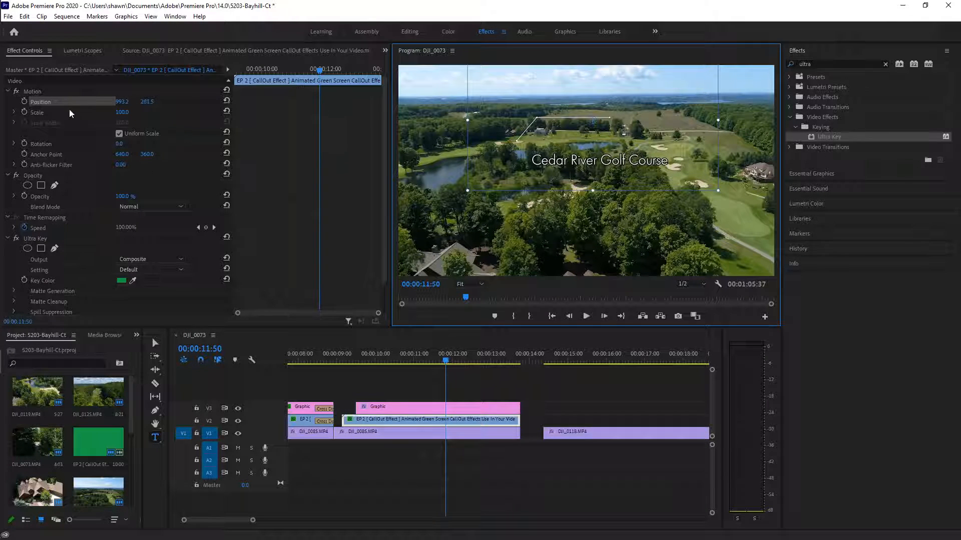
click(24, 101)
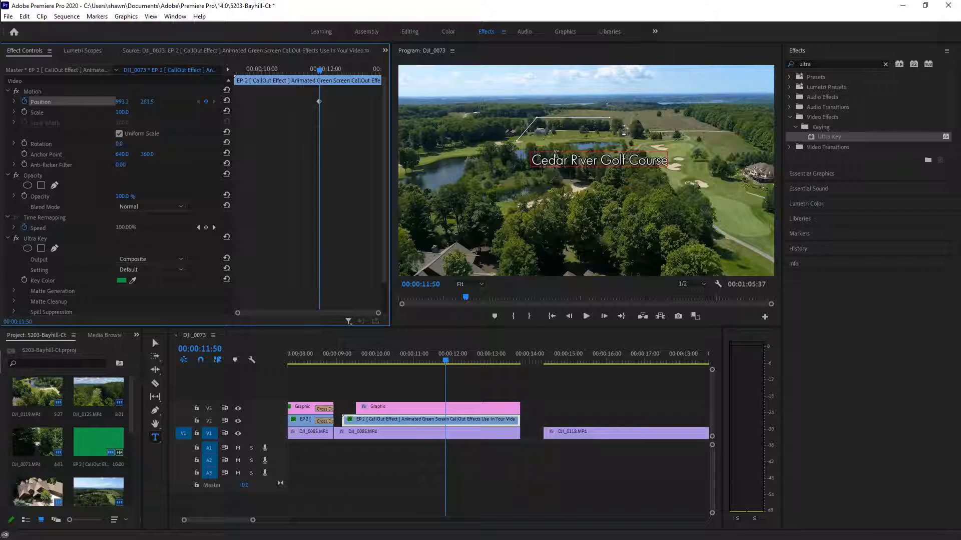
click(480, 406)
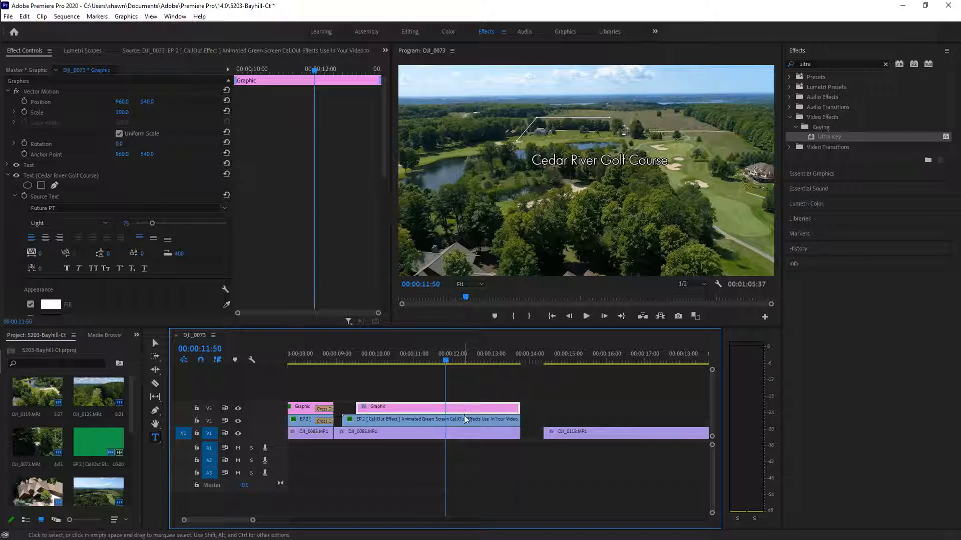
Add a Position keyframe to the title and move it to 988, 288 beside the callout line
click(24, 101)
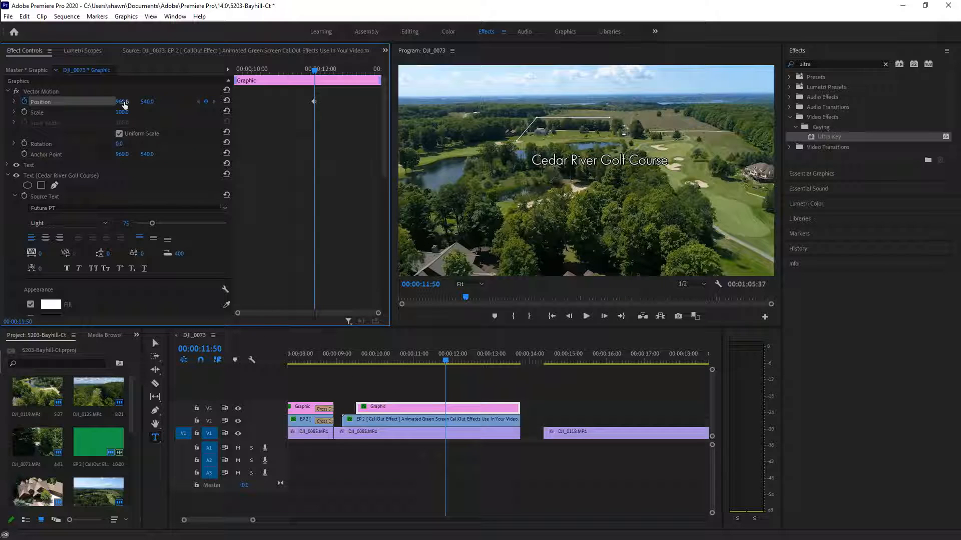
click(406, 407)
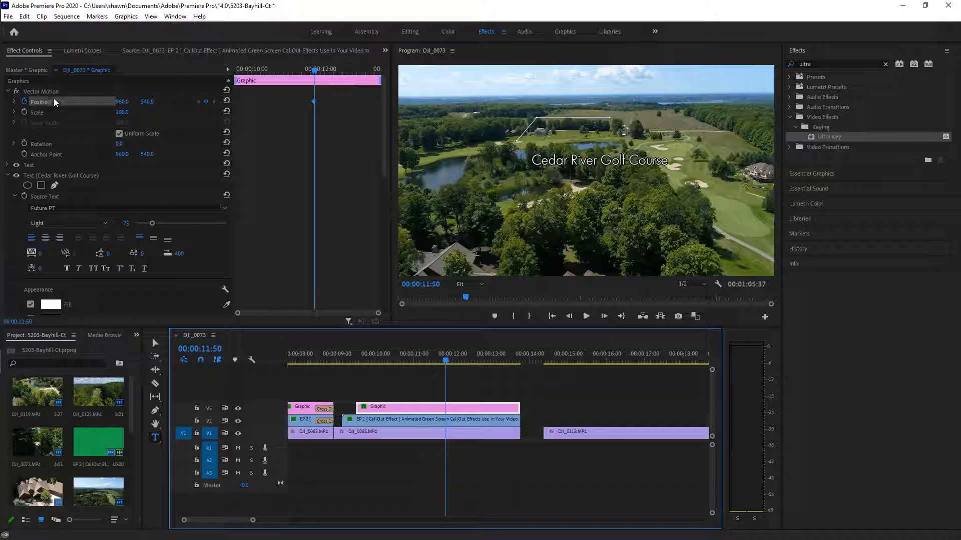
click(146, 102)
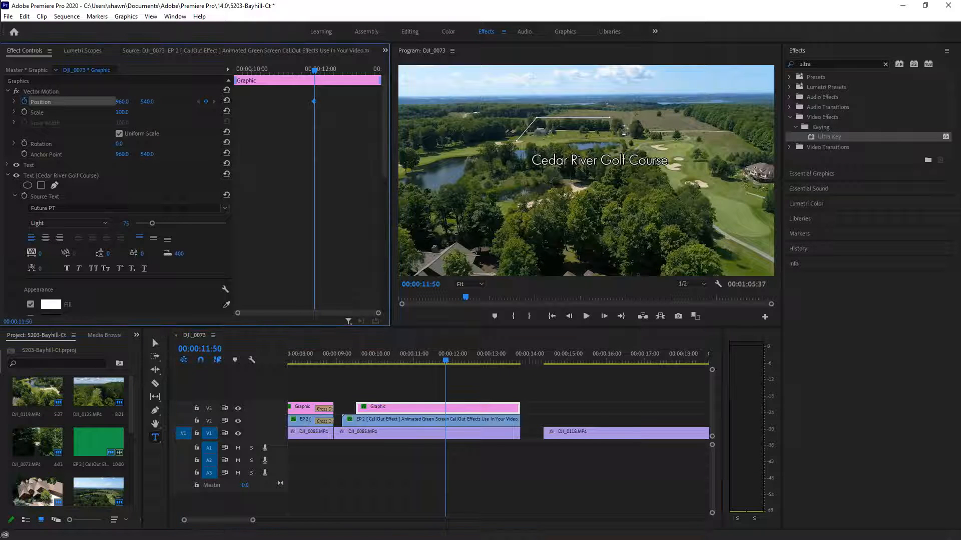
drag(146, 103, 21, 103)
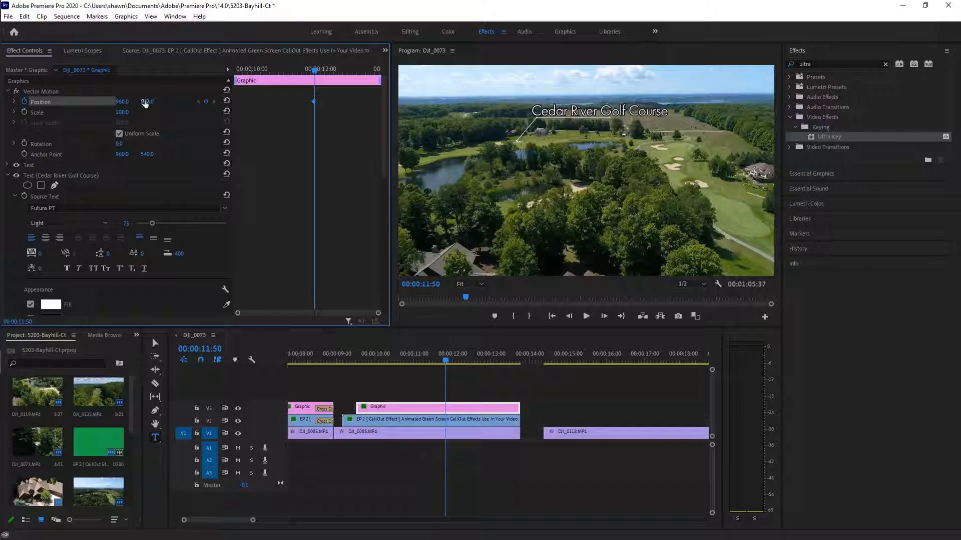
drag(123, 101, 136, 101)
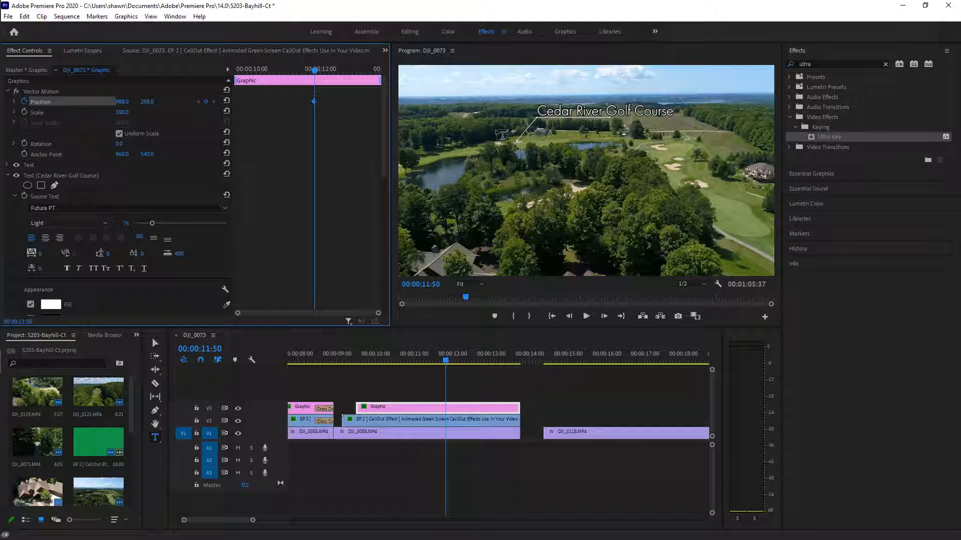
click(577, 113)
drag(446, 361, 459, 421)
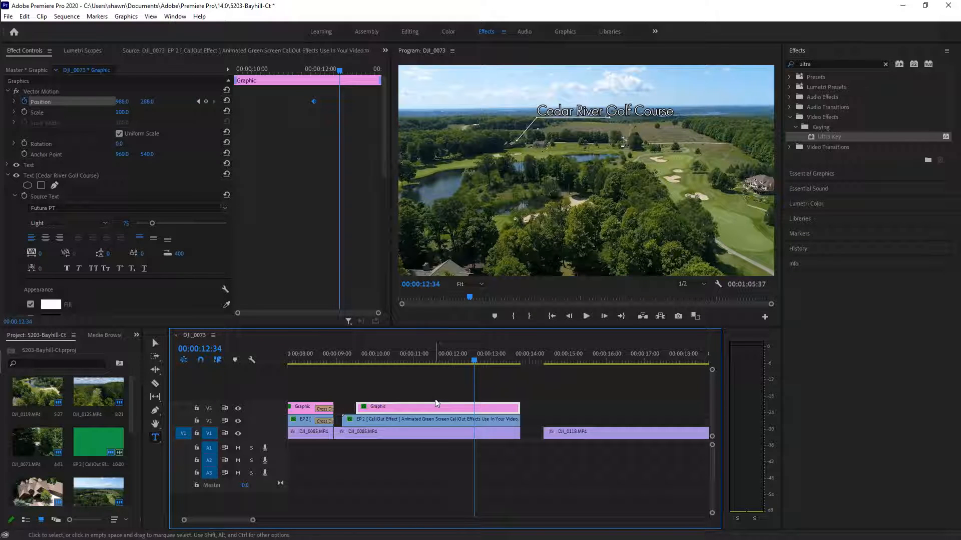
At 00:00:09:31, add a callout Position keyframe raising it to 993.2, 96.5
click(431, 419)
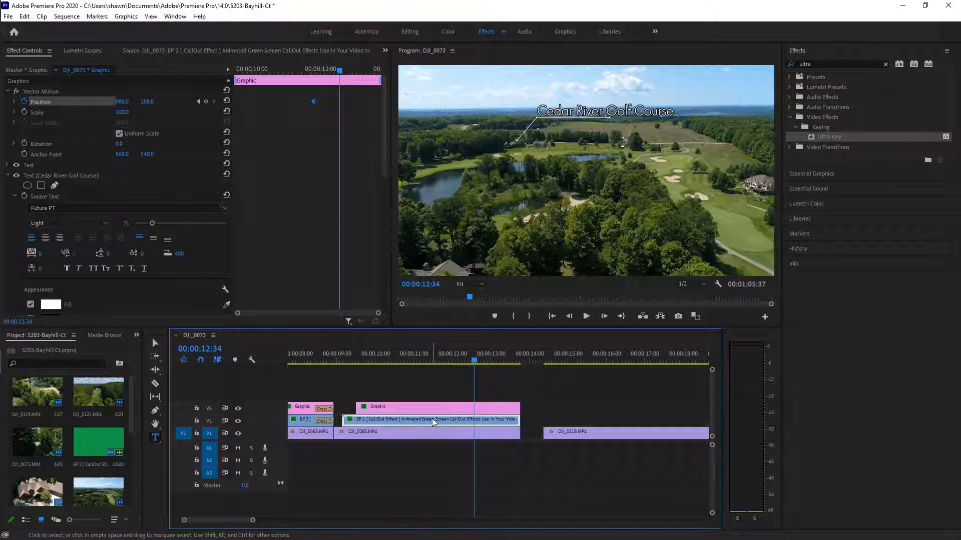
click(198, 101)
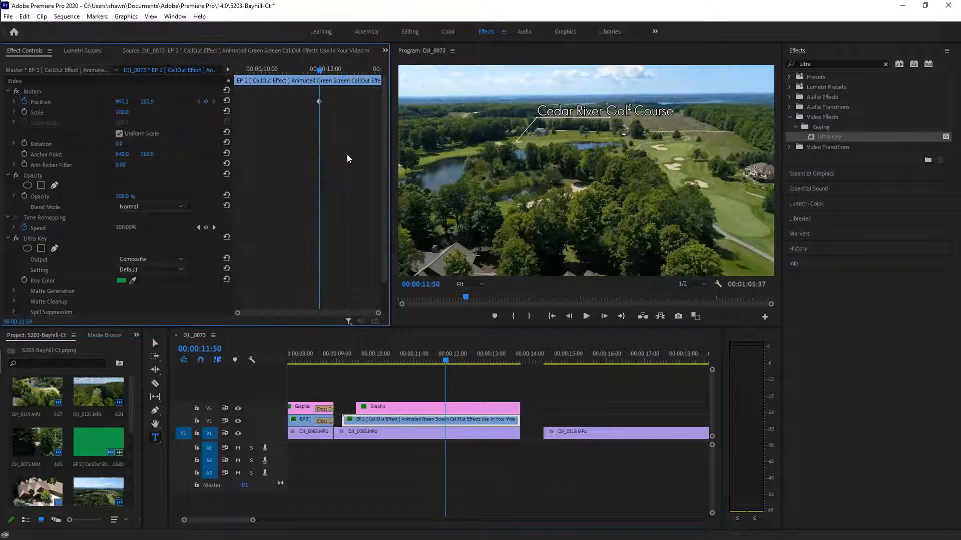
drag(447, 362, 358, 386)
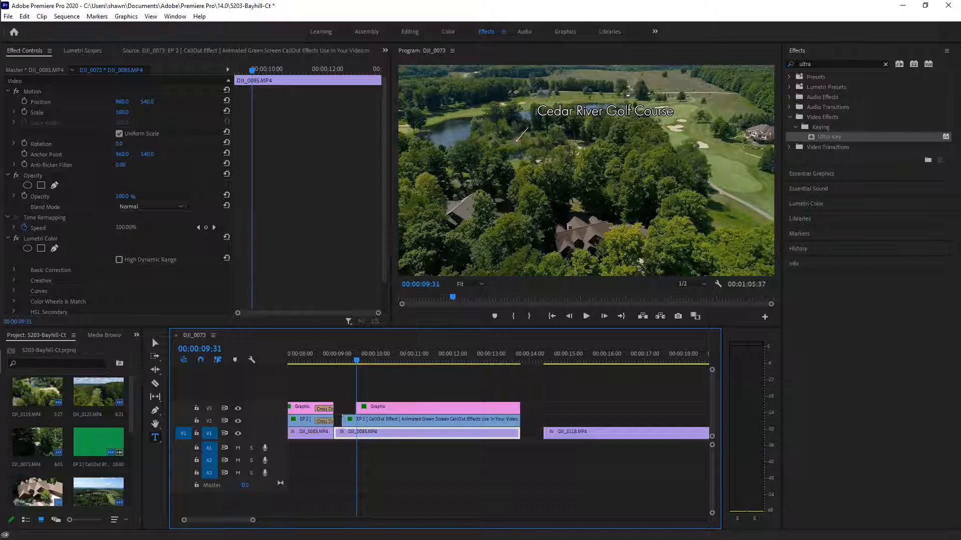
click(401, 420)
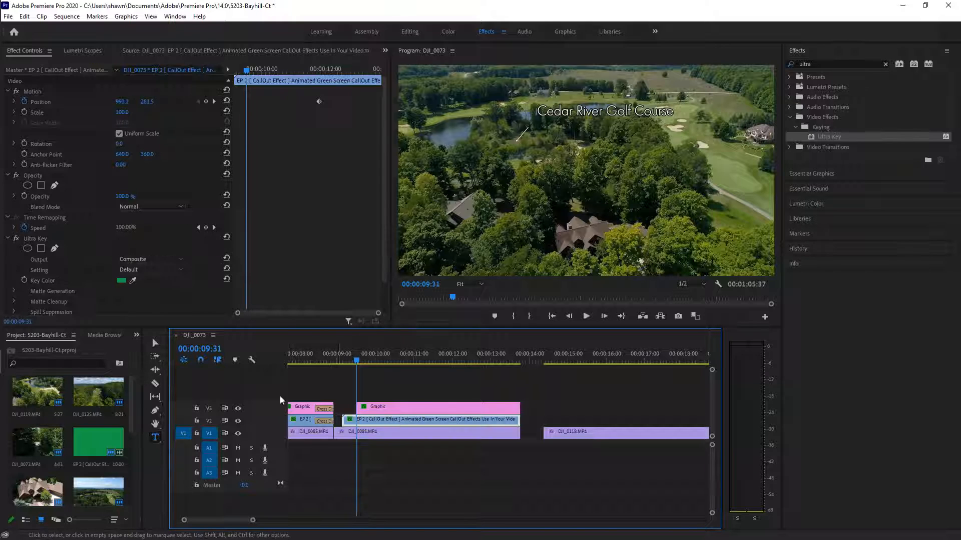
click(206, 102)
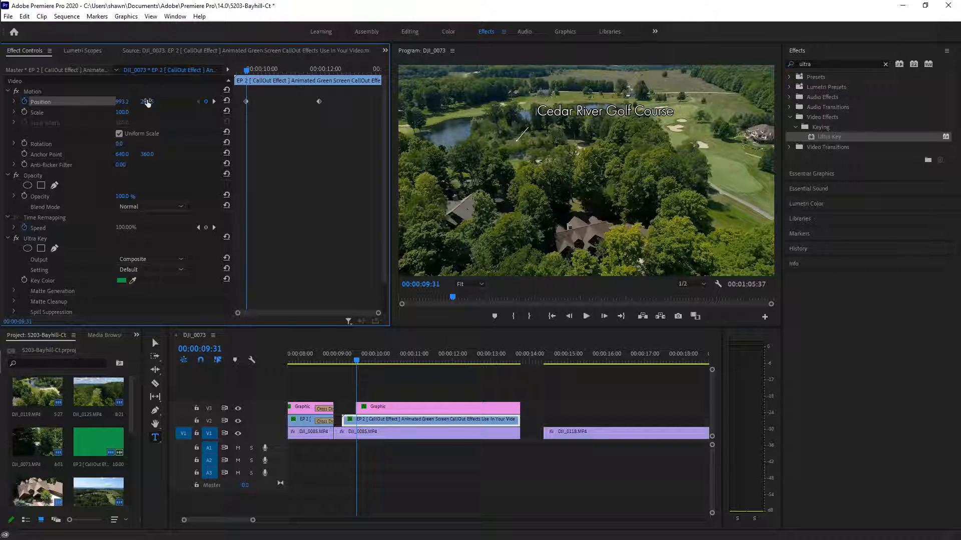
drag(147, 102, 62, 102)
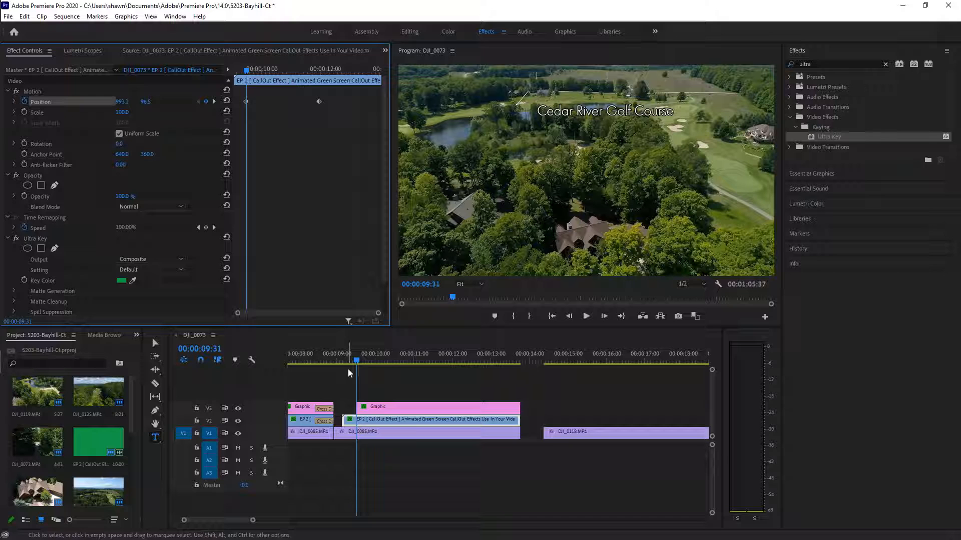
click(418, 412)
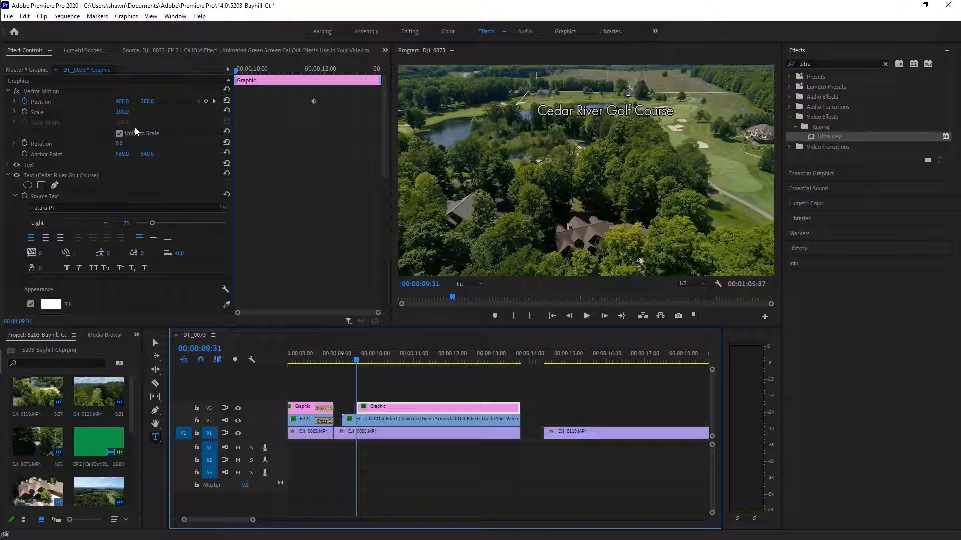
Set the title's Position Y to 198, then 95, at 00:00:09:31 and preview onward
click(148, 101)
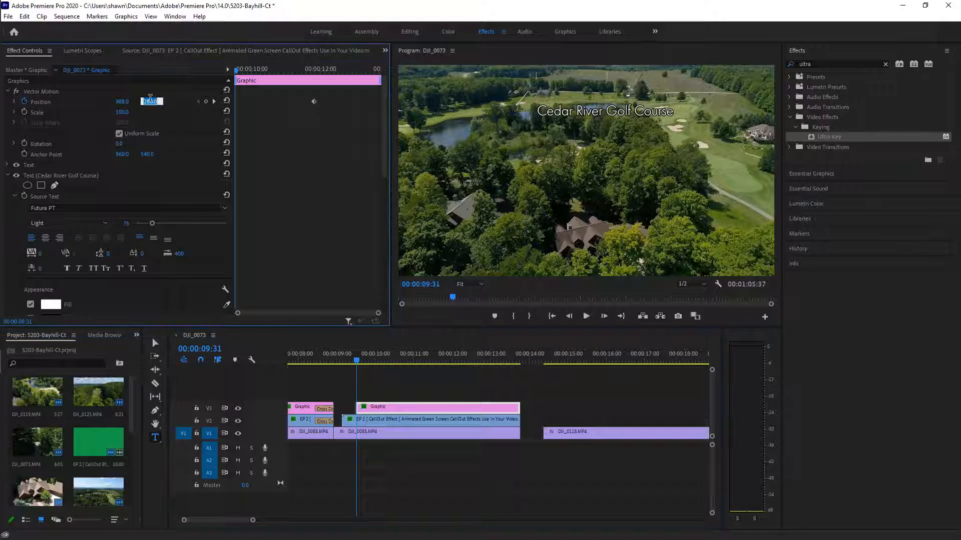
text(198)
key(Return)
drag(147, 101, 102, 101)
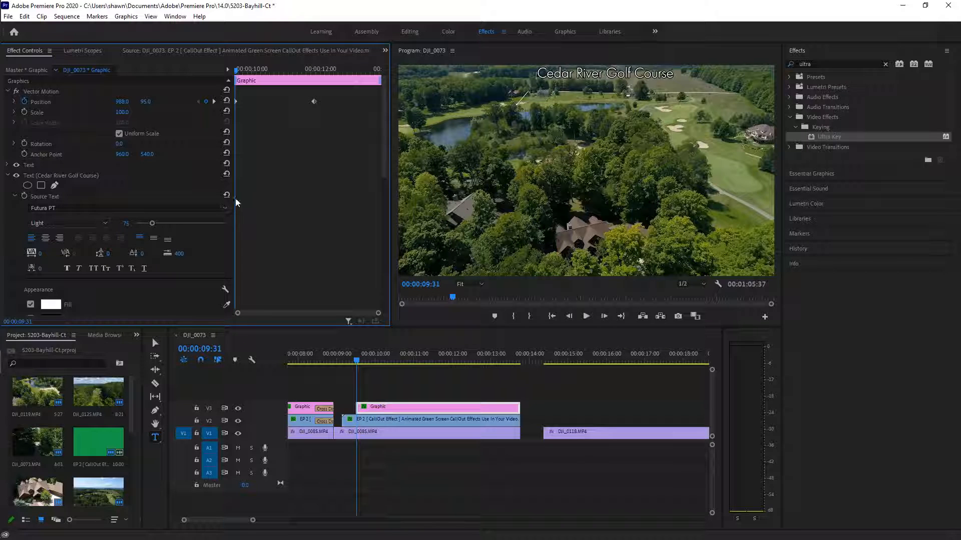
drag(357, 366, 517, 362)
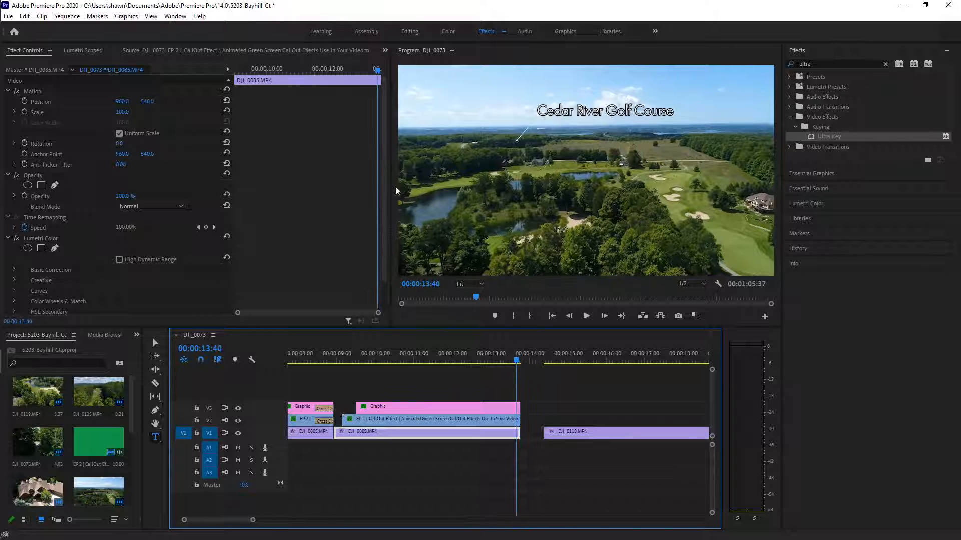
Step to 00:00:13:45 and keyframe the callout's Position at 993.2, 453.5
click(519, 362)
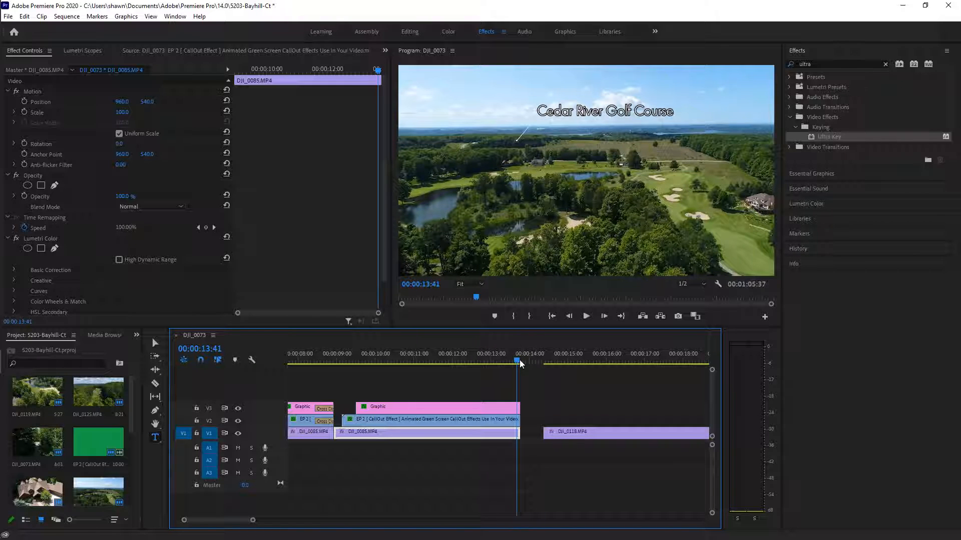
key(Right)
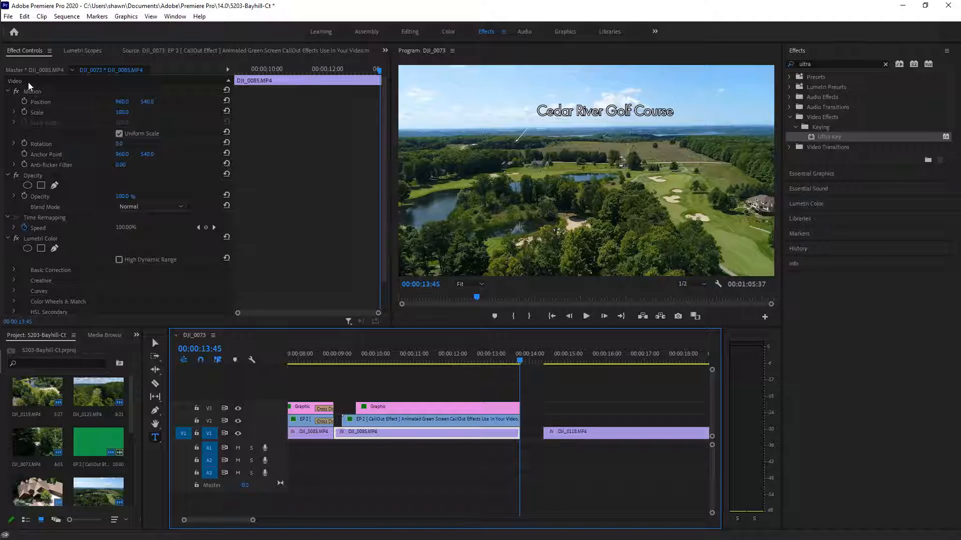
click(437, 418)
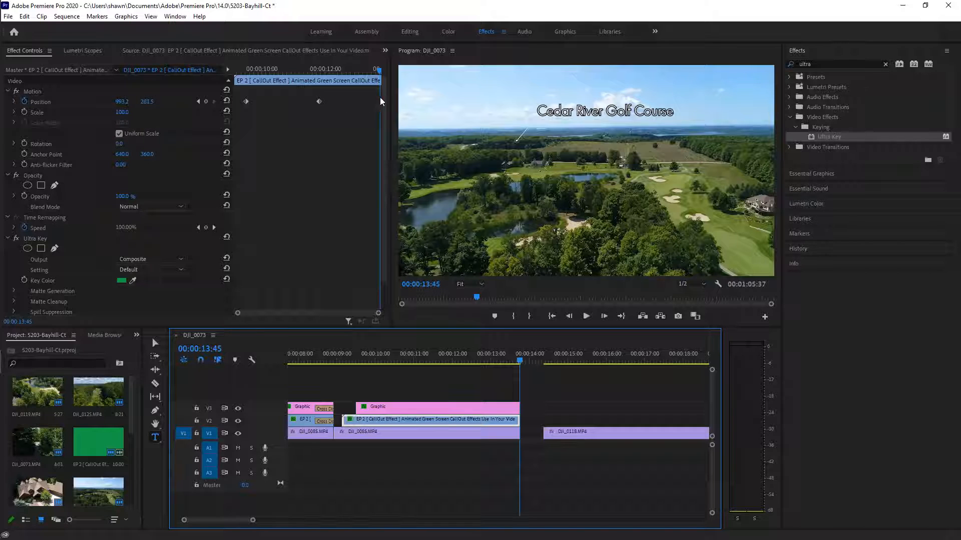
click(205, 102)
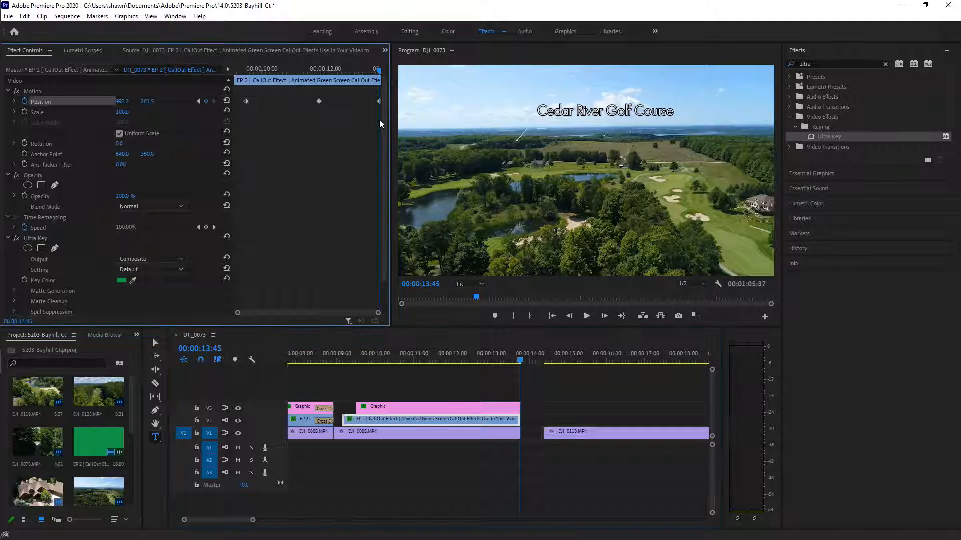
click(145, 102)
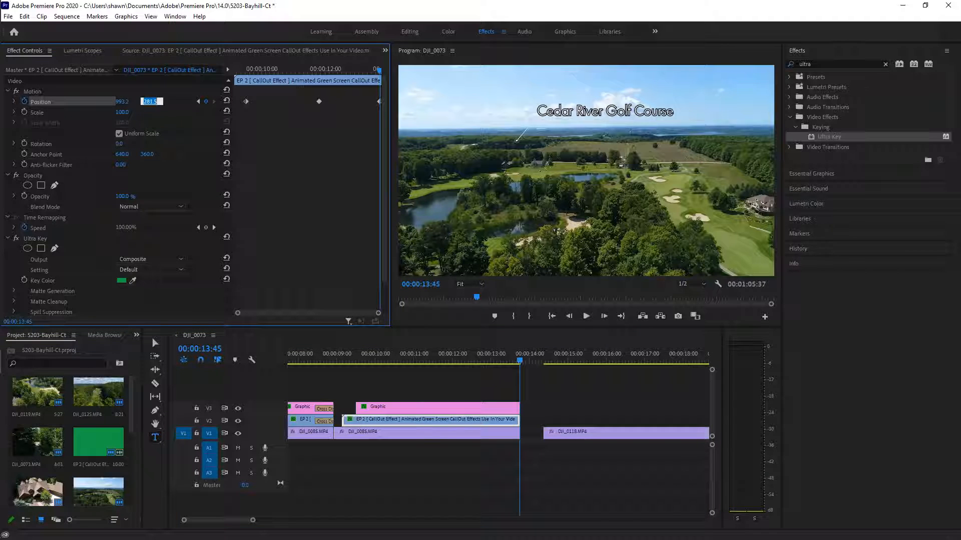
click(152, 110)
drag(149, 102, 183, 102)
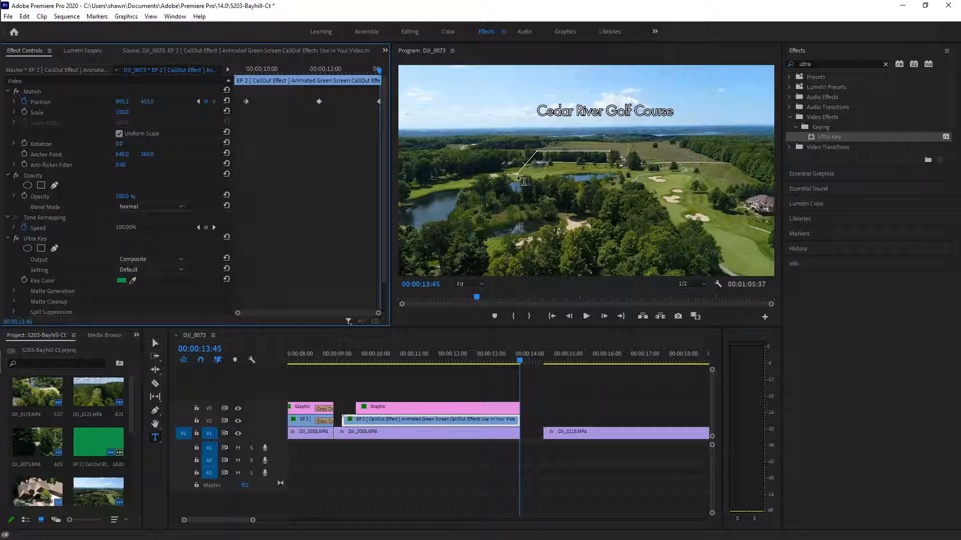
Scrub back and forth through the callout animation to check its motion
drag(520, 359, 516, 400)
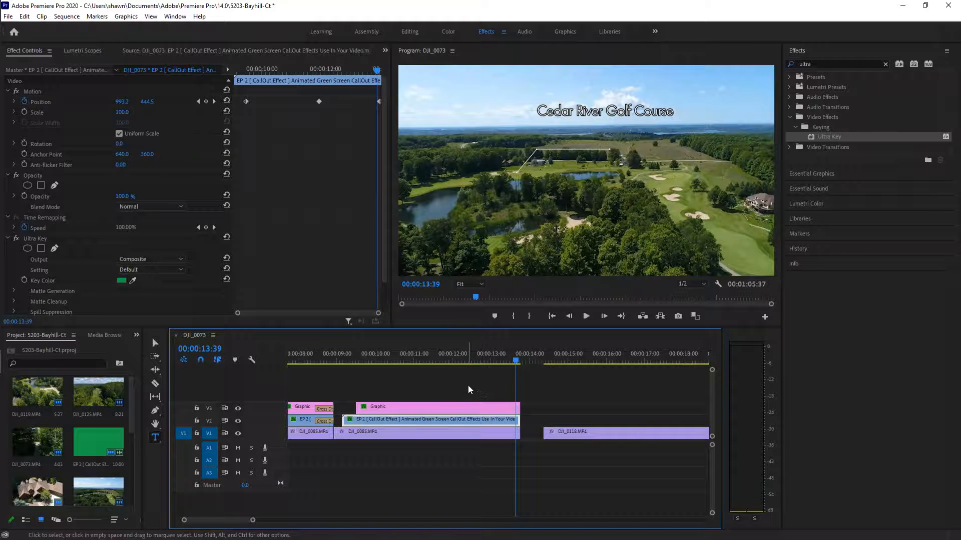
drag(516, 361, 369, 369)
drag(437, 392, 513, 445)
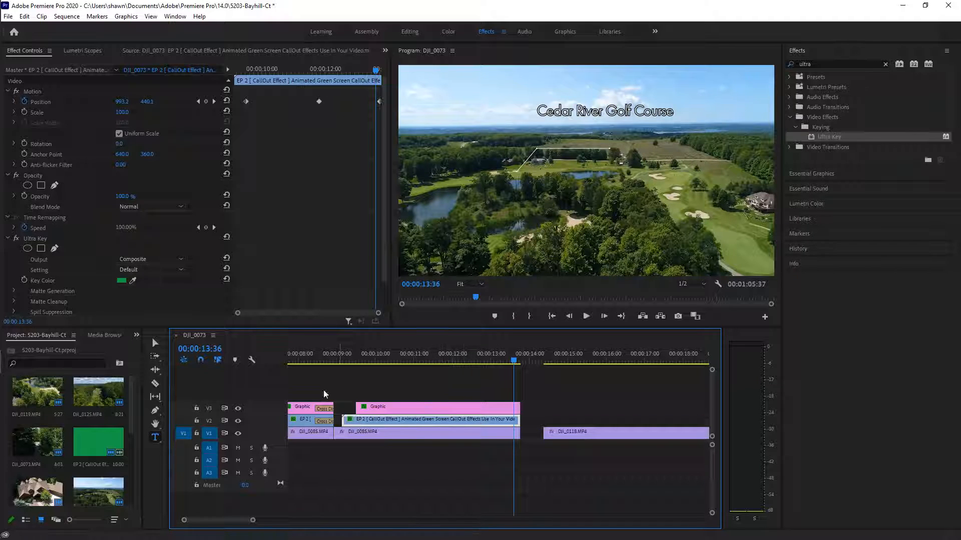
At the last keyframe, 00:00:13:45, lower the title to 908.0, 460.0 beside the pin
click(215, 103)
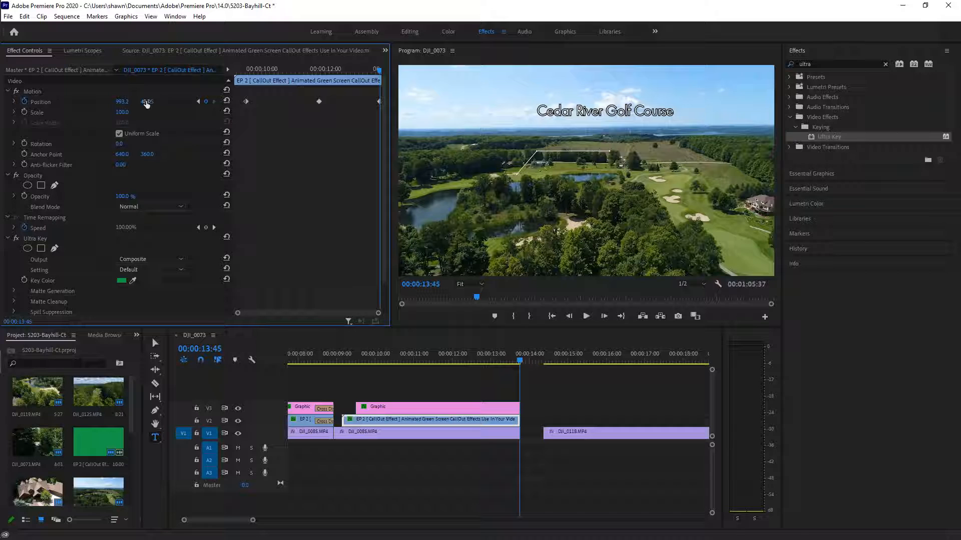
click(428, 406)
drag(147, 103, 220, 103)
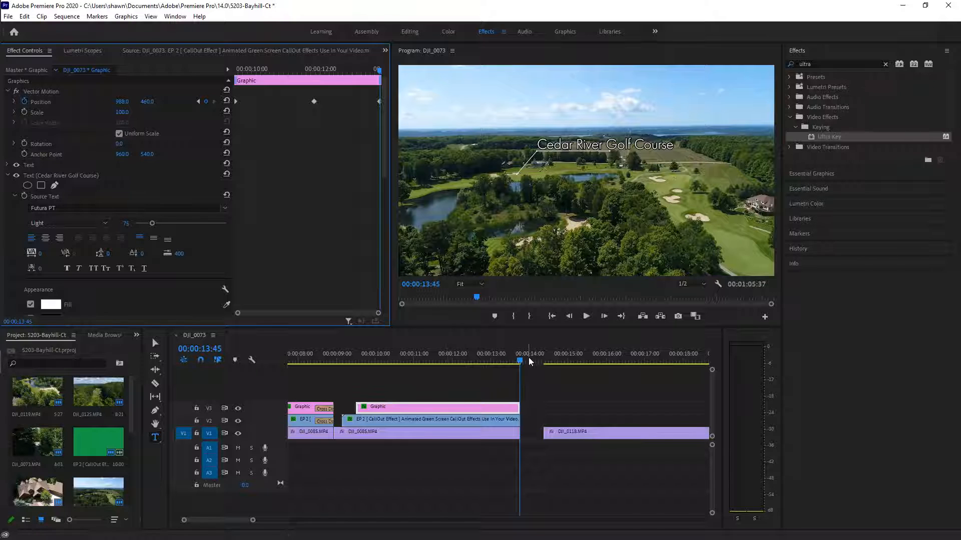
click(500, 362)
drag(466, 371, 337, 374)
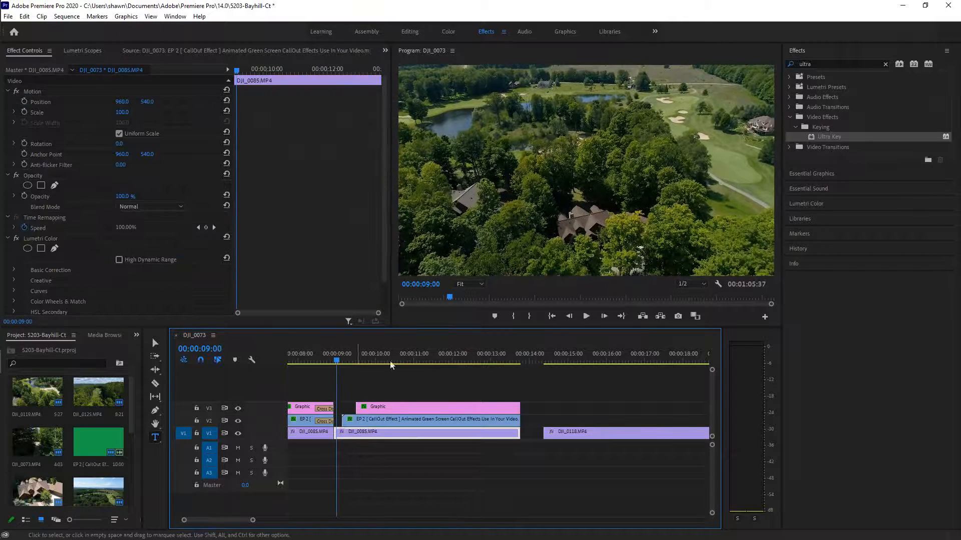
click(586, 315)
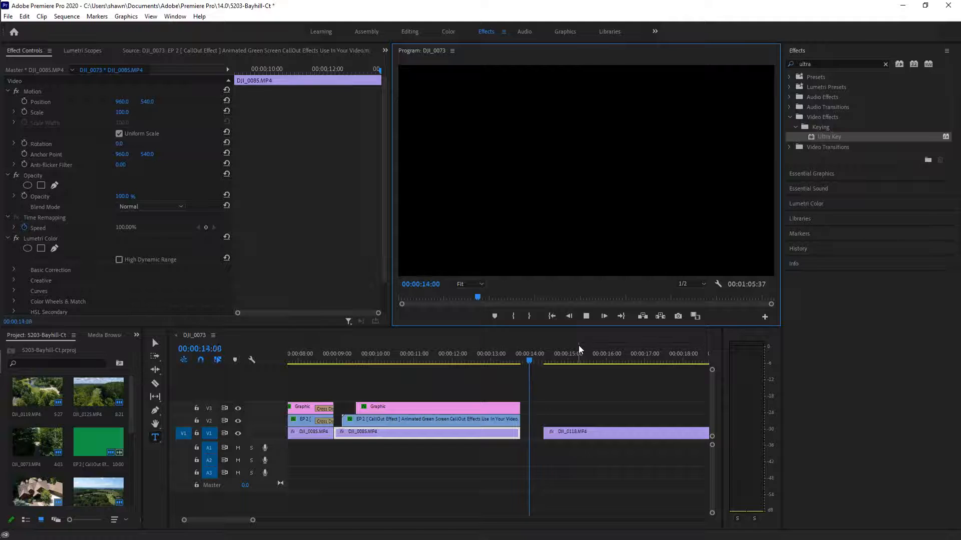
drag(546, 361, 447, 371)
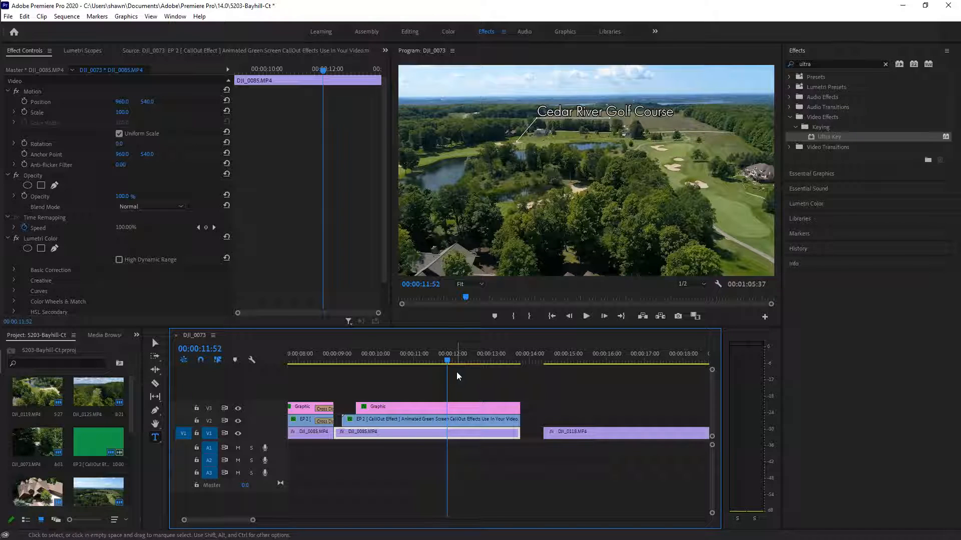
drag(253, 522, 353, 522)
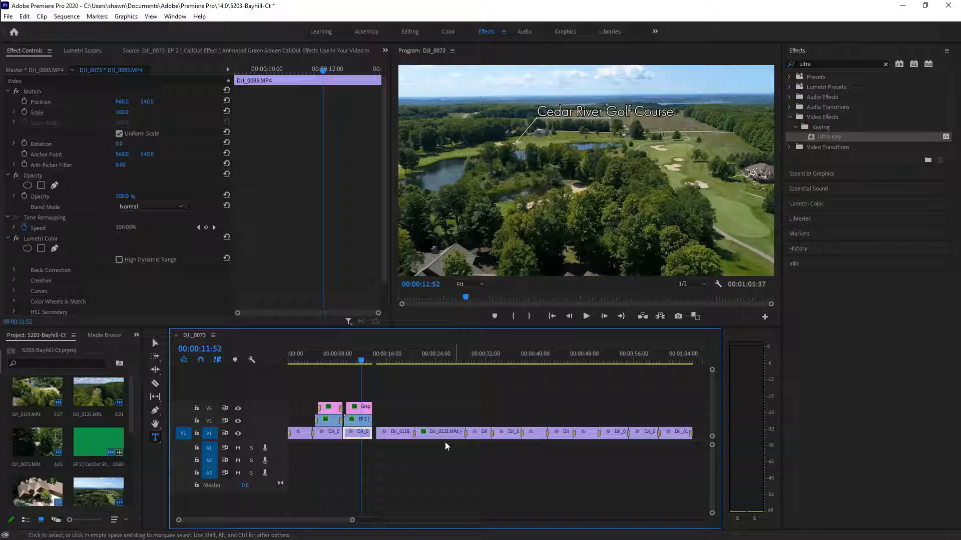
drag(371, 368, 482, 398)
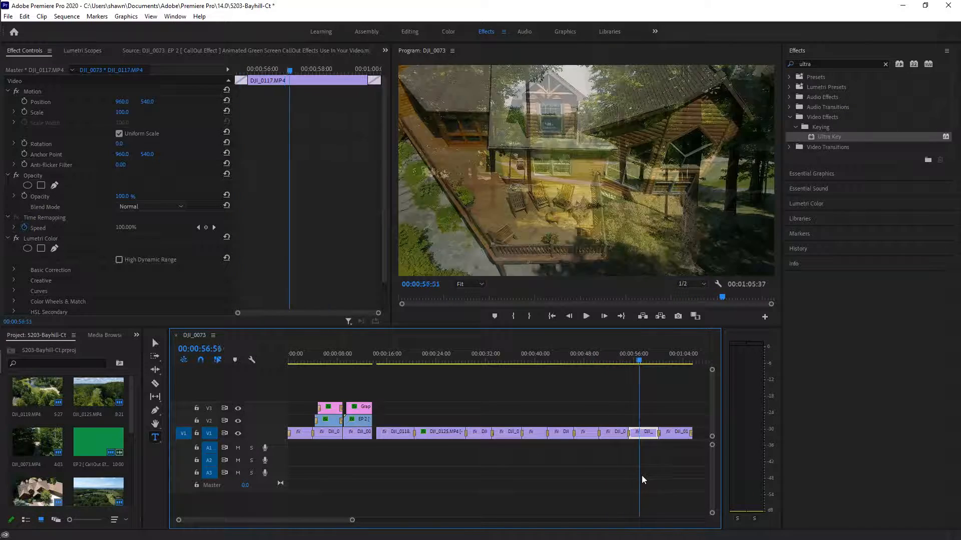
drag(672, 492, 454, 485)
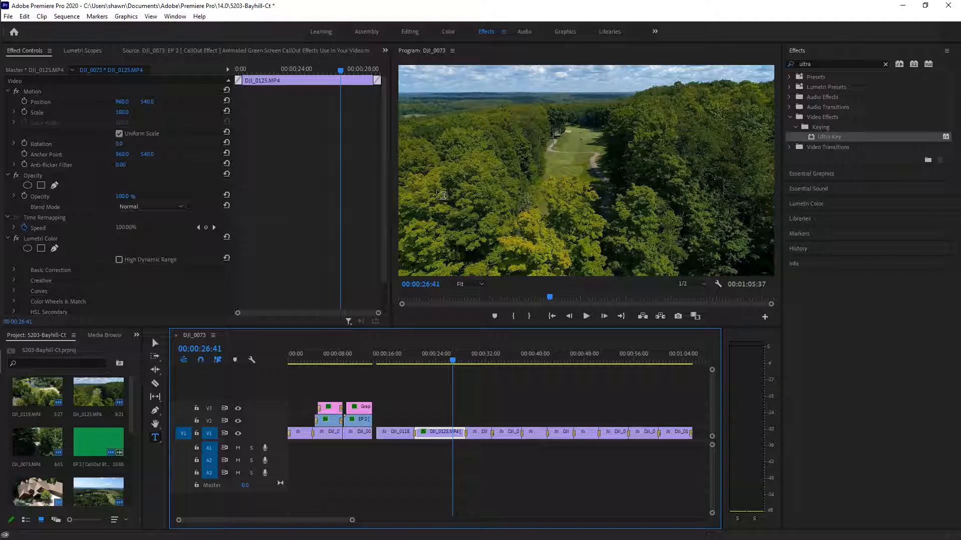
drag(453, 362, 450, 362)
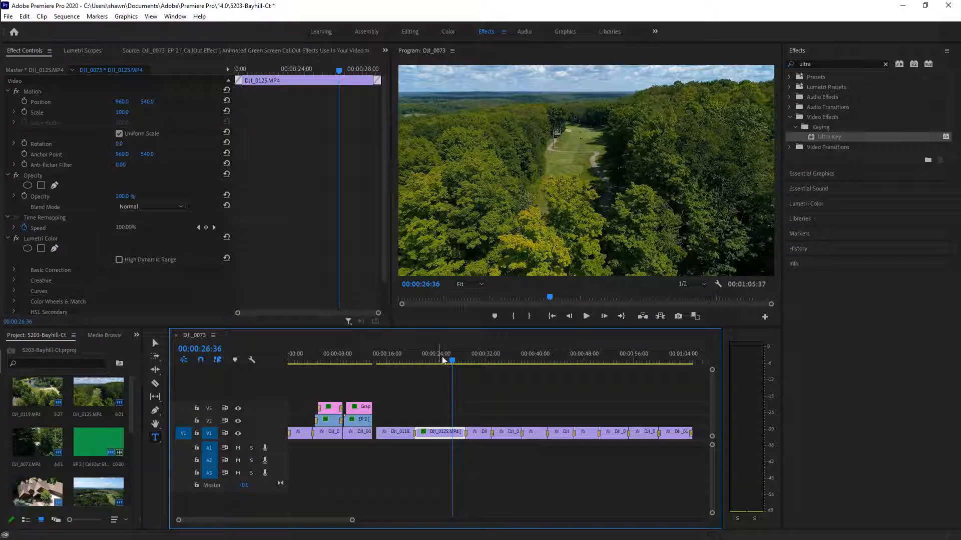
drag(453, 362, 328, 407)
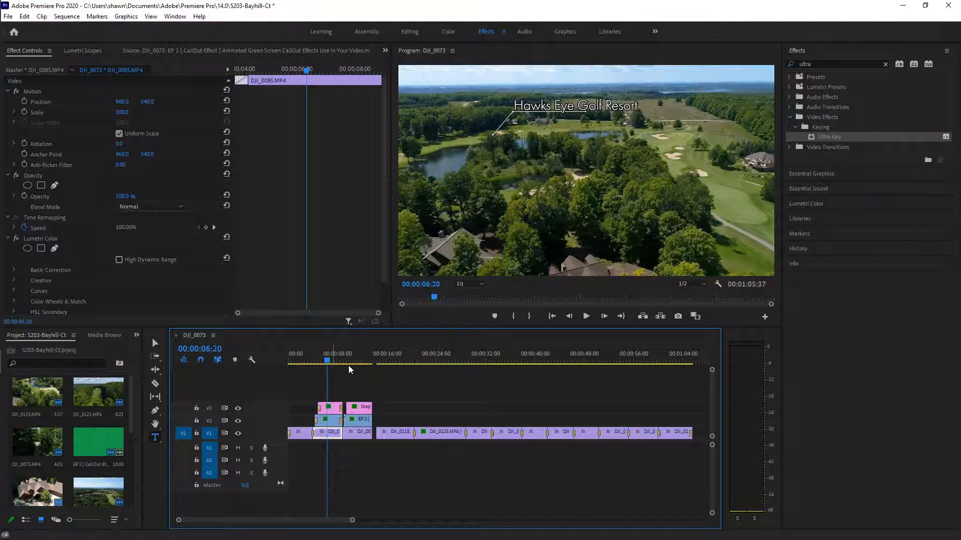
drag(308, 405, 337, 425)
Cut the selected callout clips from the timeline, then park the playhead near 4 seconds
right_click(335, 418)
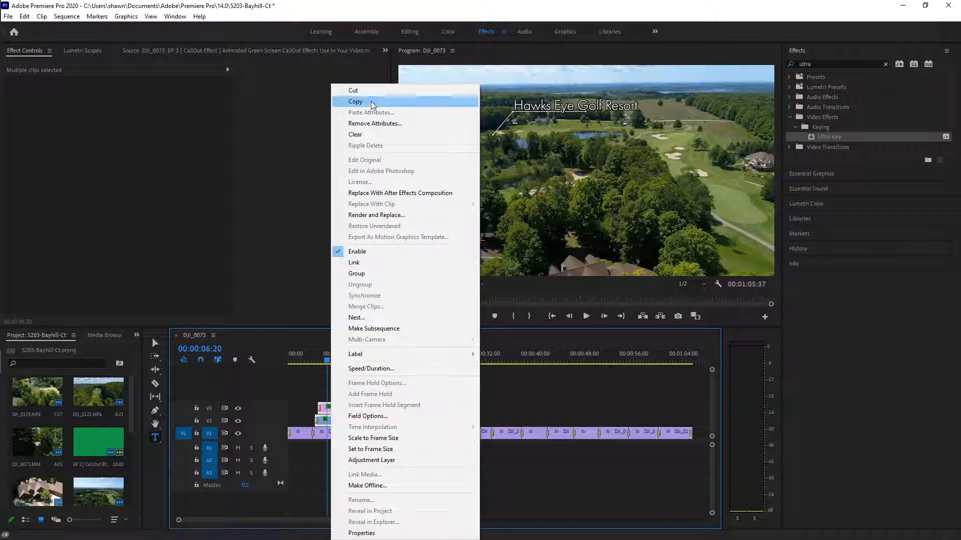
click(356, 91)
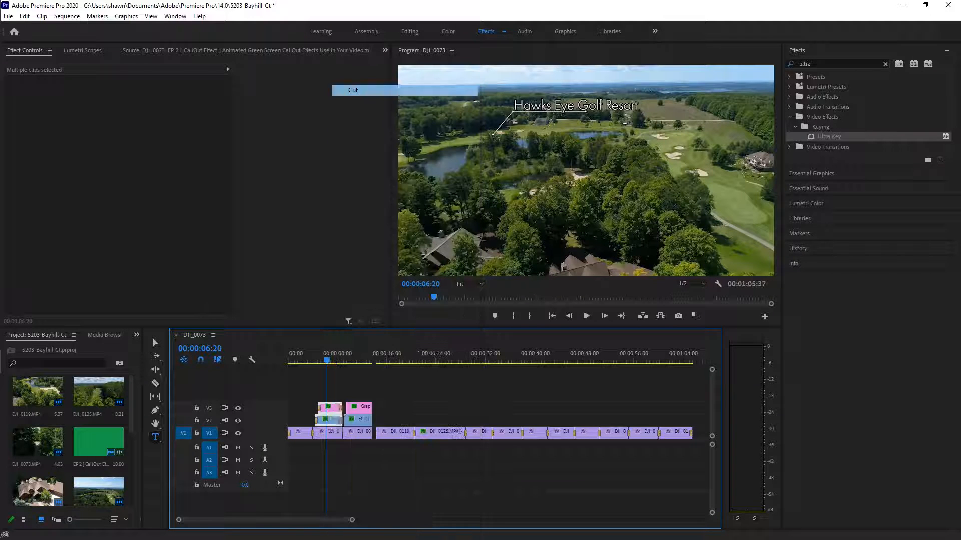
click(325, 360)
drag(326, 364, 332, 364)
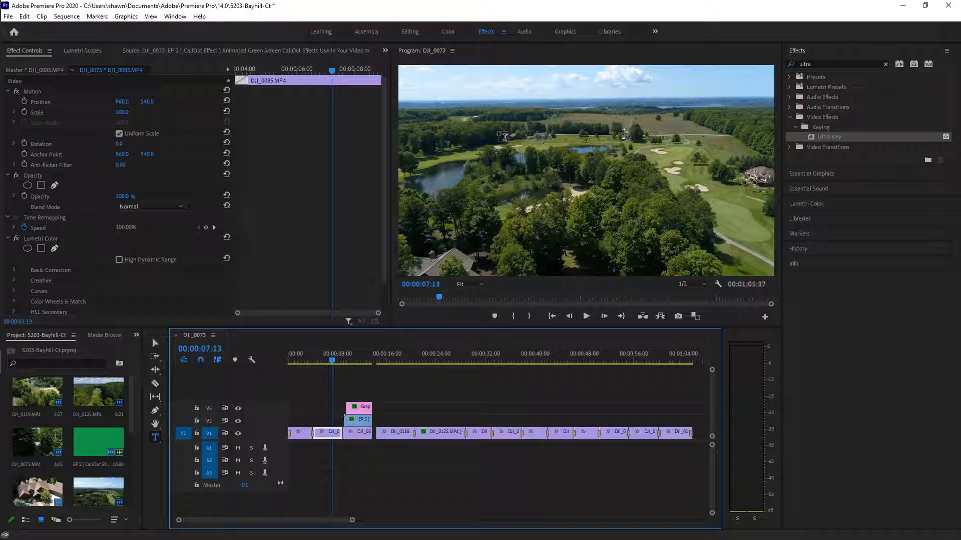
drag(334, 361, 318, 360)
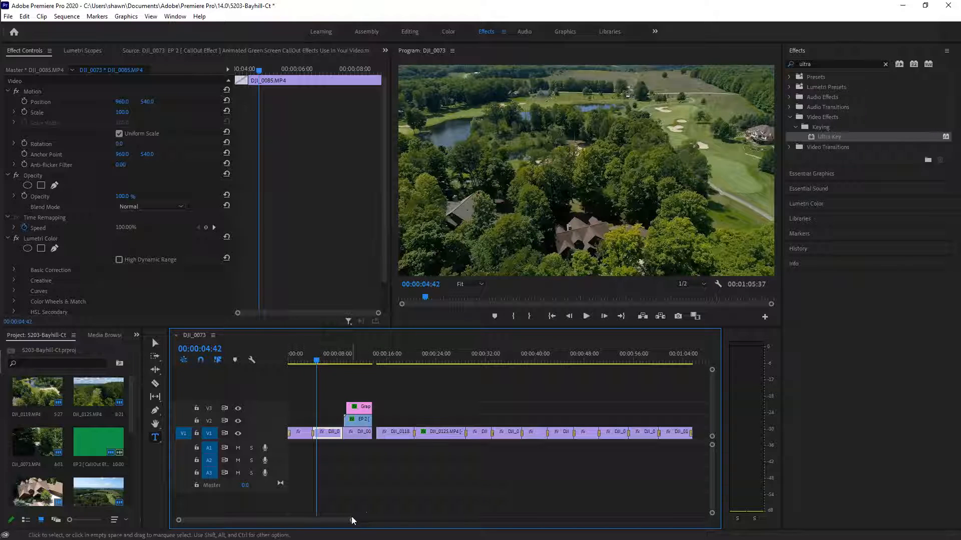
drag(352, 520, 301, 515)
drag(233, 519, 234, 519)
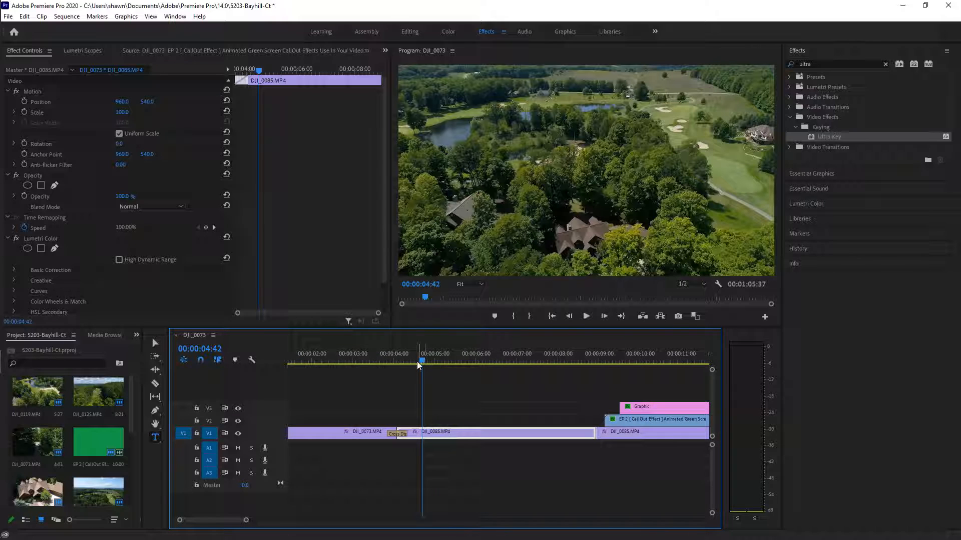
drag(421, 360, 407, 365)
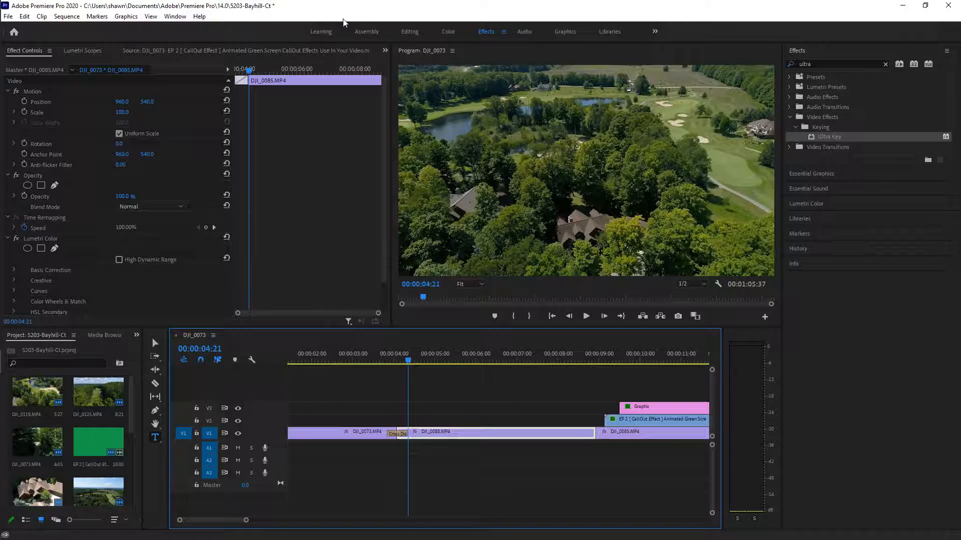
Import Map Pin Green Screen from the desktop into the Project panel
drag(354, 10, 520, 34)
drag(133, 220, 255, 424)
drag(623, 24, 548, 1)
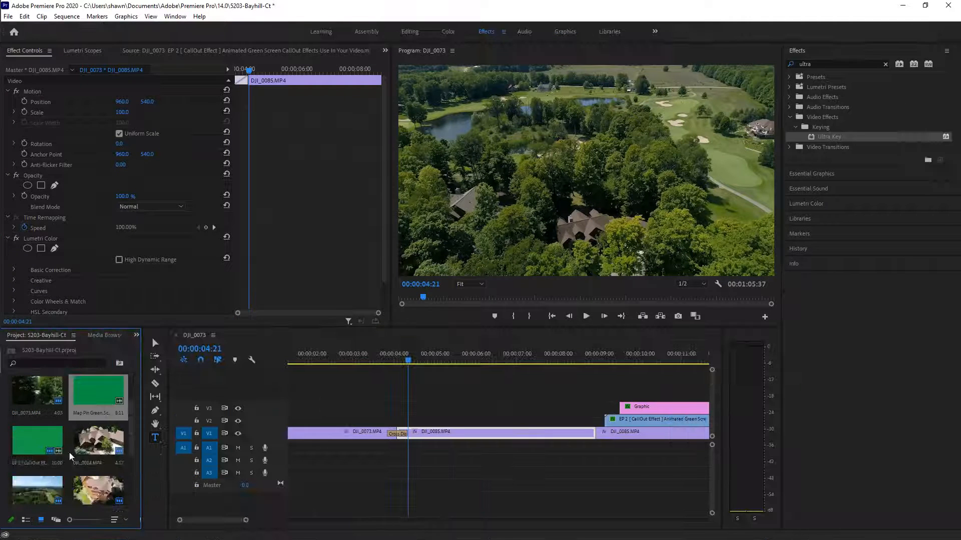
right_click(86, 396)
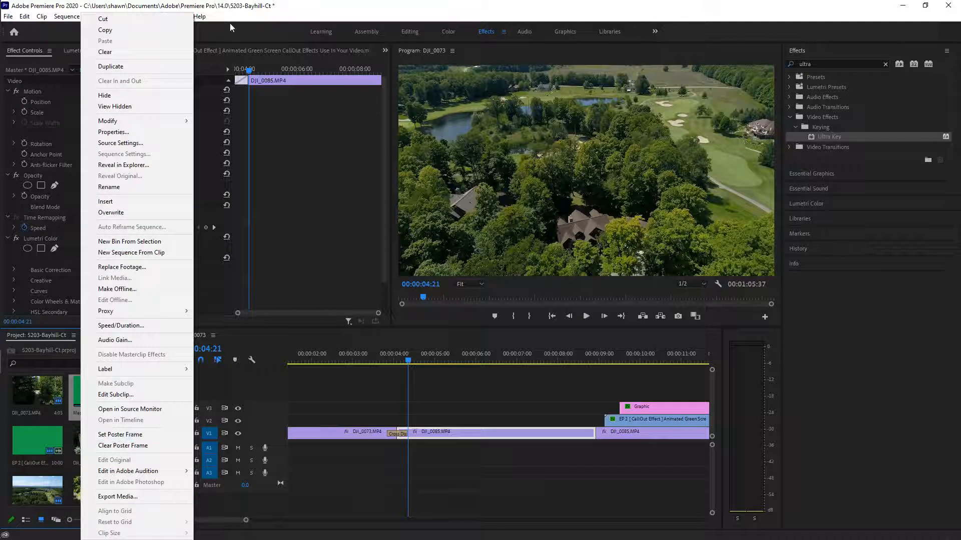
click(355, 7)
drag(355, 7, 600, 37)
right_click(138, 232)
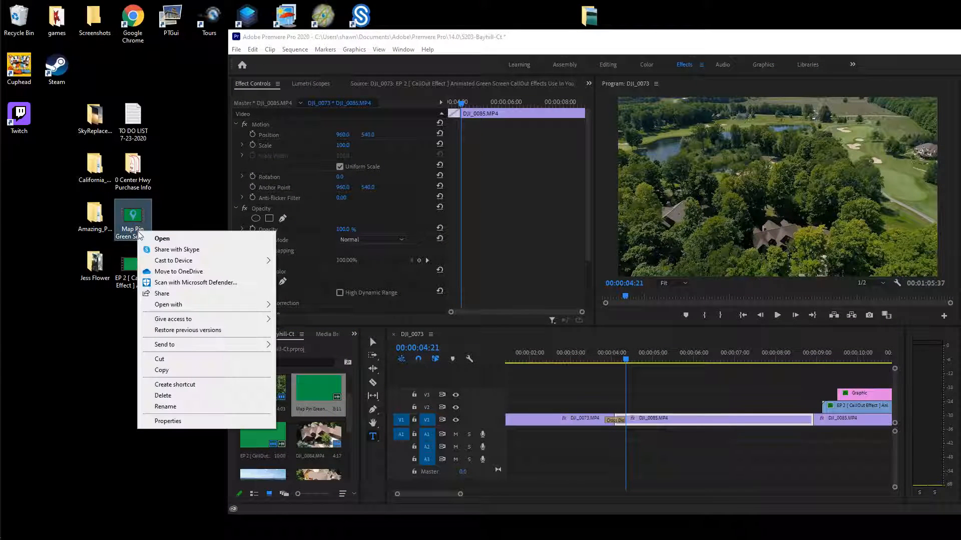
click(161, 421)
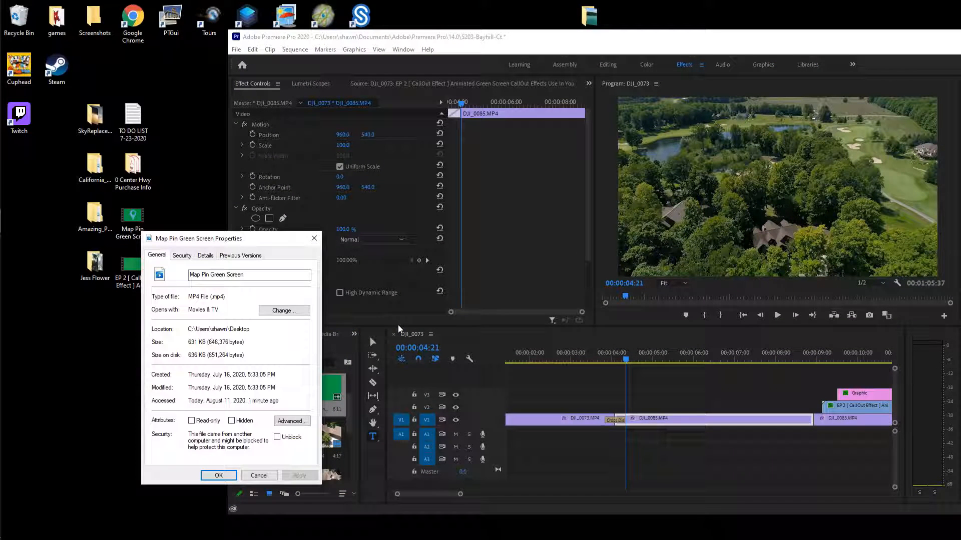
click(314, 241)
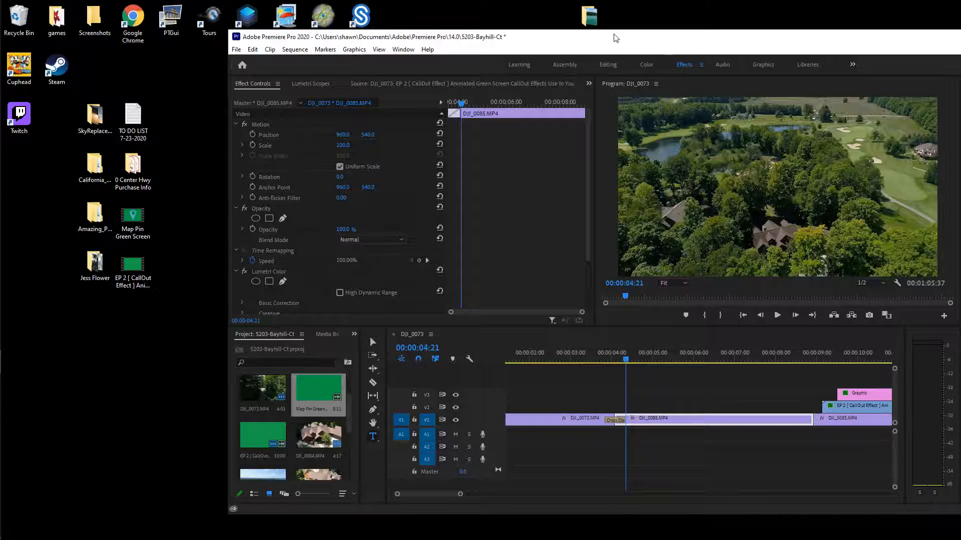
double_click(616, 38)
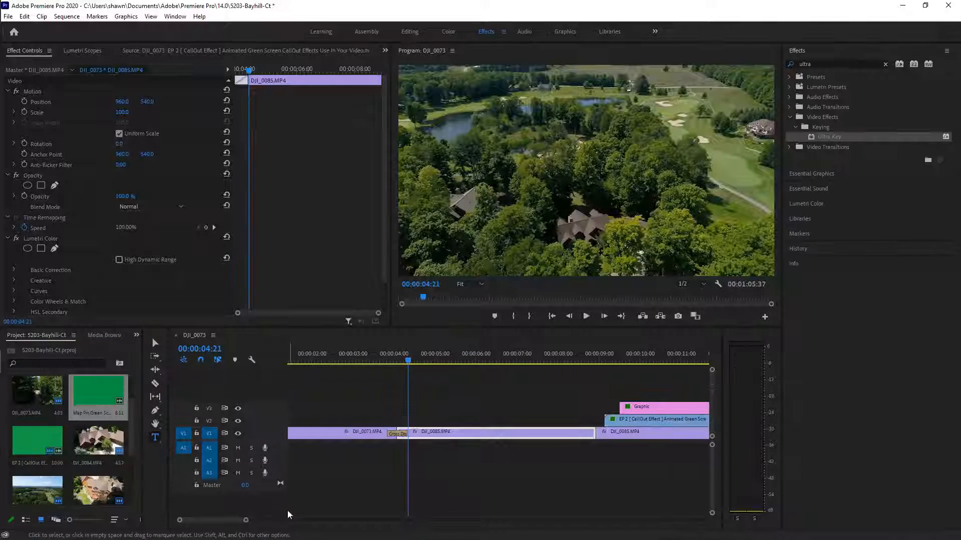
drag(98, 396, 414, 393)
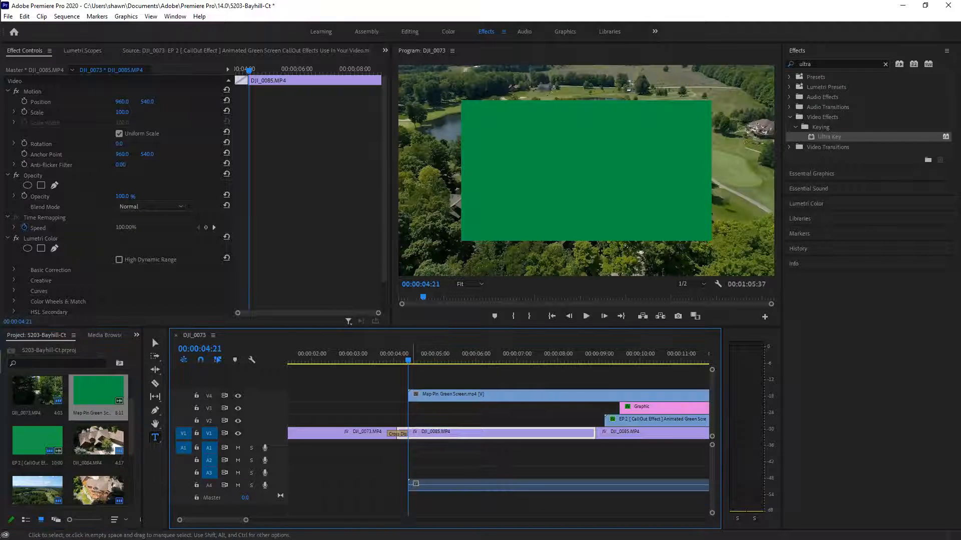
Place Map Pin Green Screen in the timeline, shorten it, and move it to V2
drag(245, 522, 293, 530)
drag(463, 394, 413, 396)
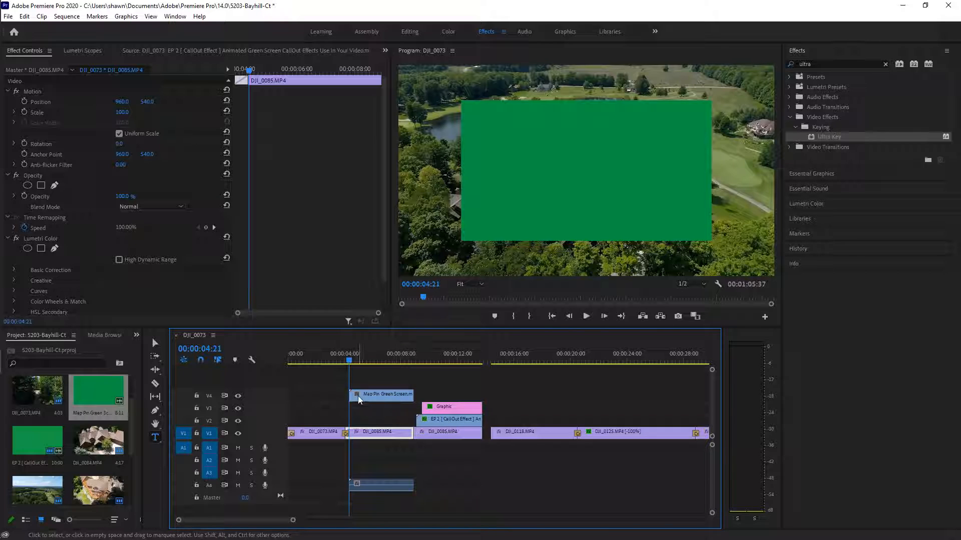
drag(369, 398, 368, 422)
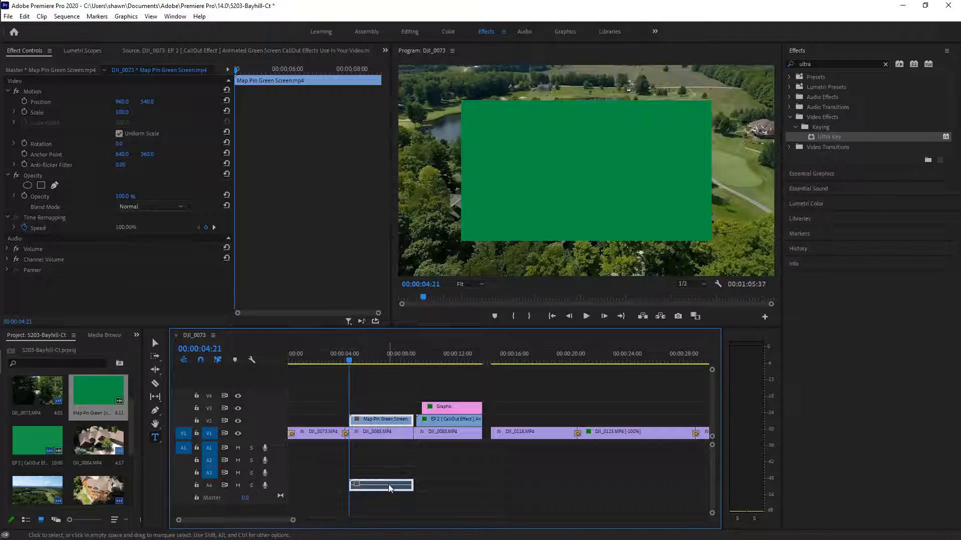
Unlink the map pin's audio and cut it, leaving only the video on V2
right_click(374, 484)
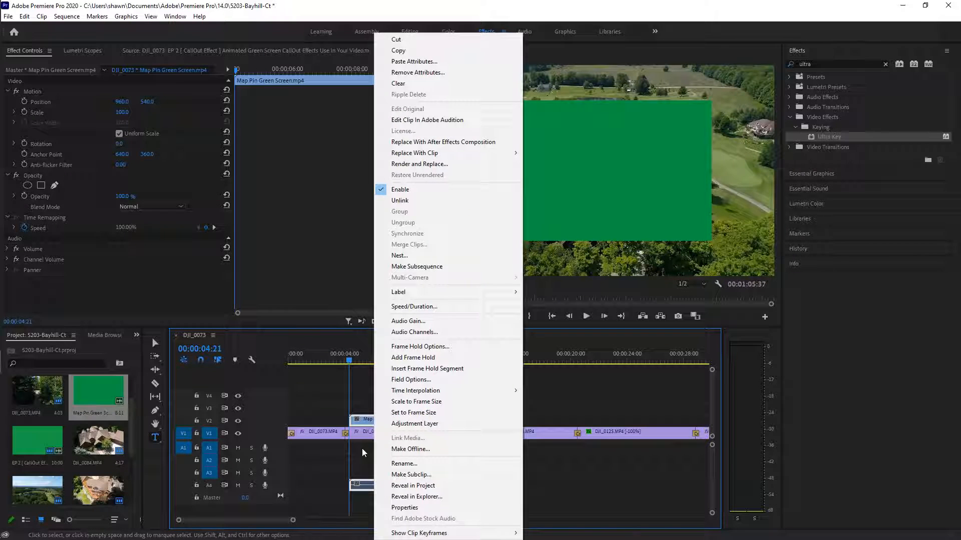
click(572, 10)
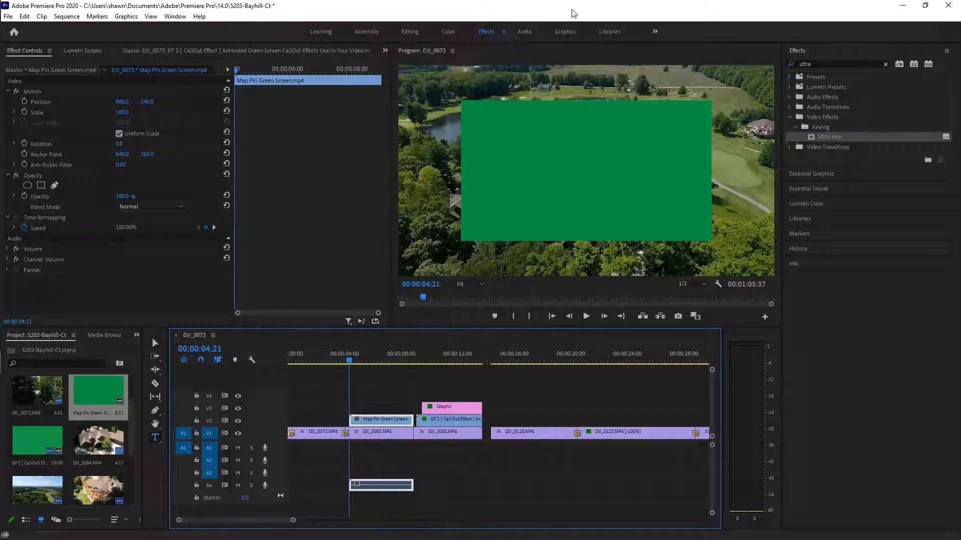
right_click(399, 484)
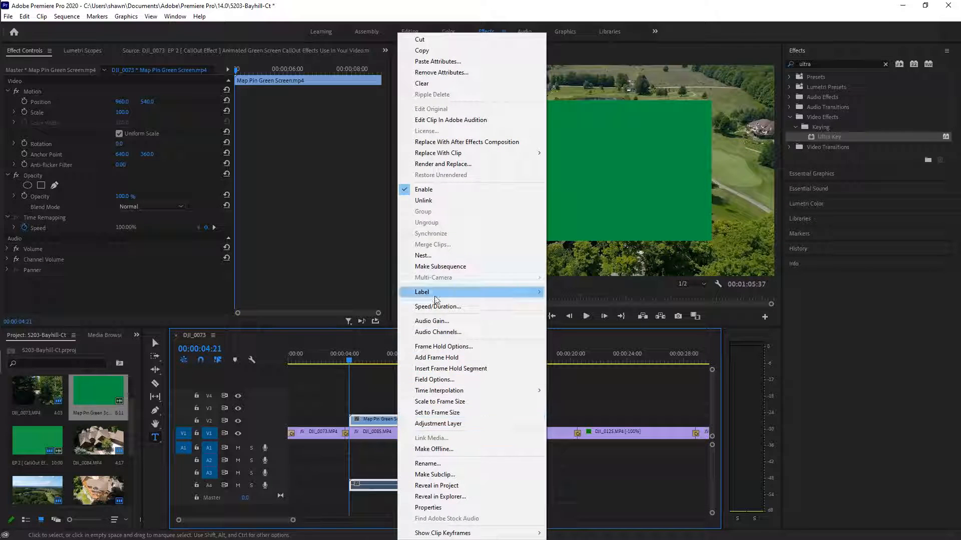
click(415, 198)
right_click(386, 485)
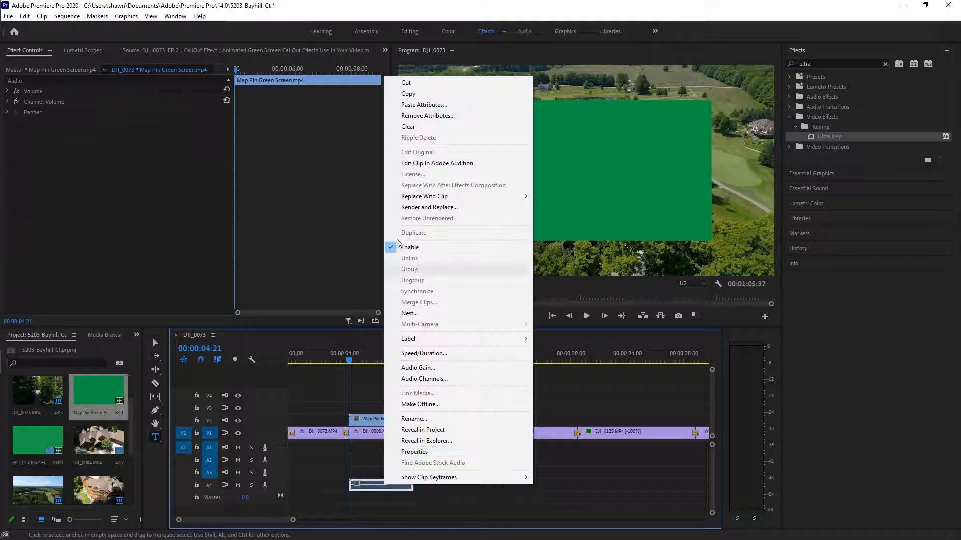
click(405, 82)
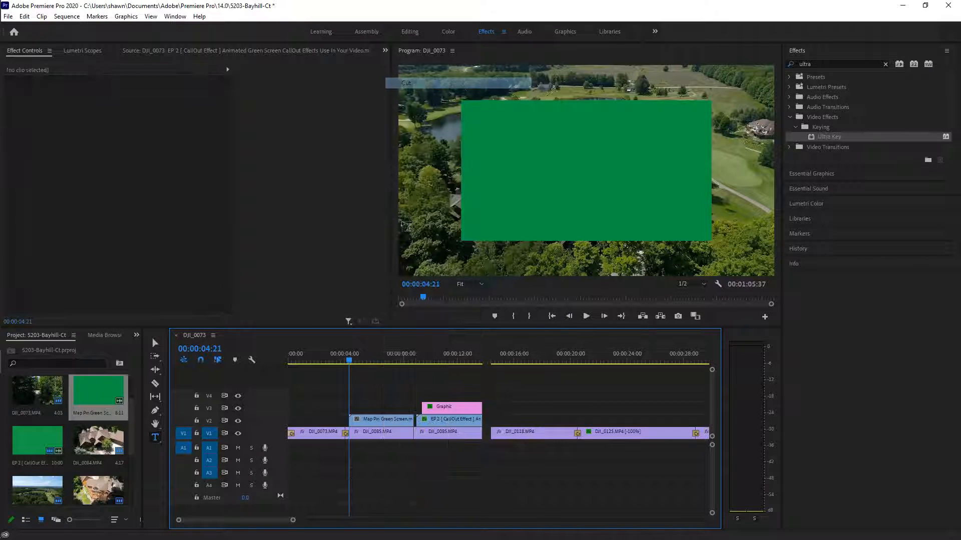
click(388, 418)
drag(350, 359, 363, 372)
Apply Ultra Key to the map pin and sample the green screen to remove it
click(816, 64)
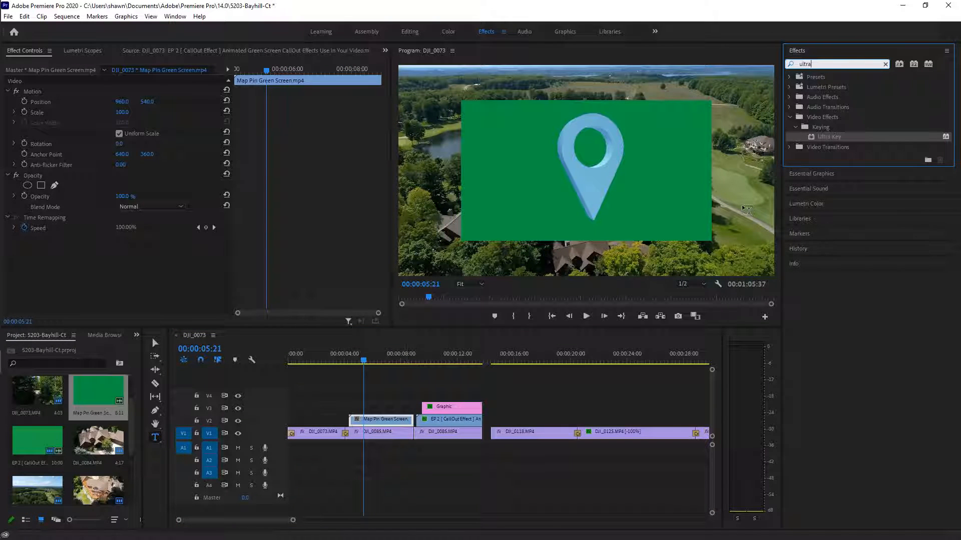
double_click(831, 136)
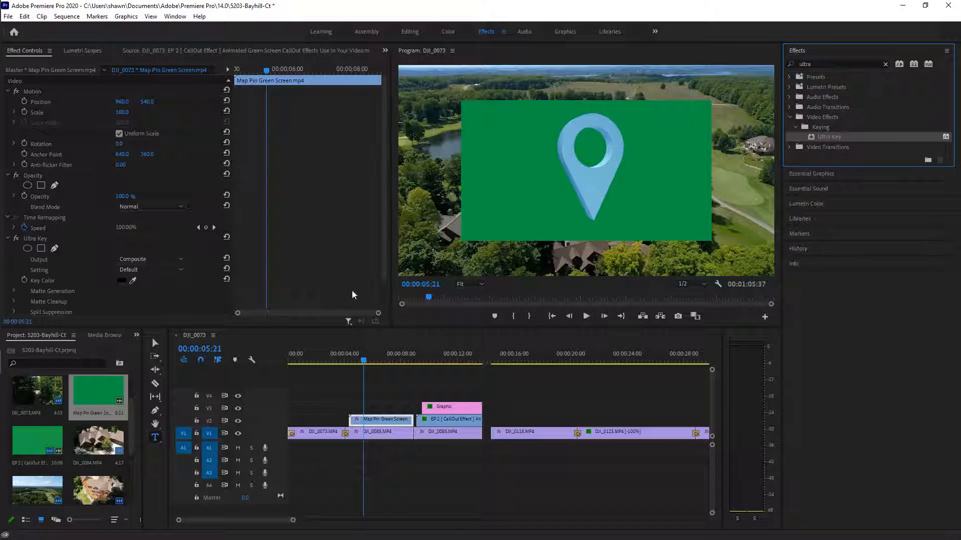
click(133, 281)
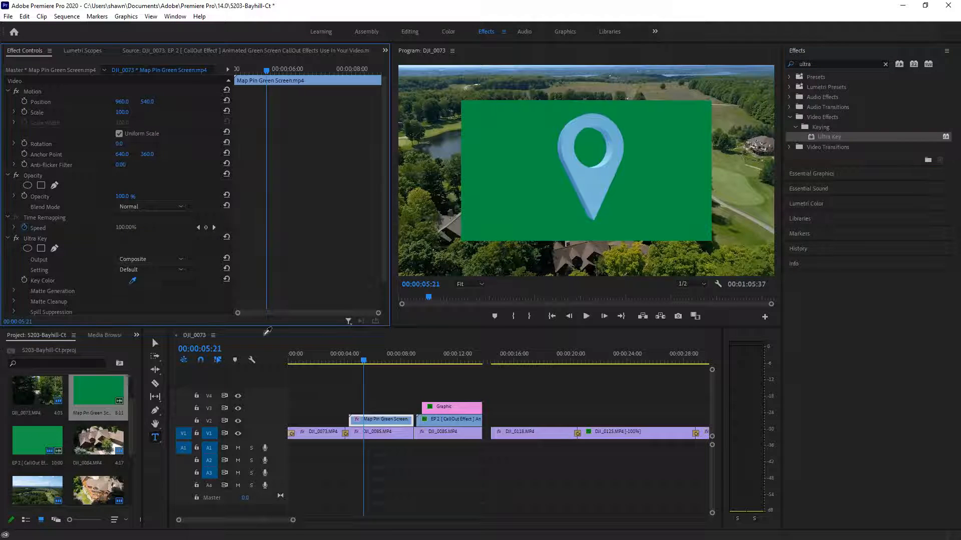
click(536, 213)
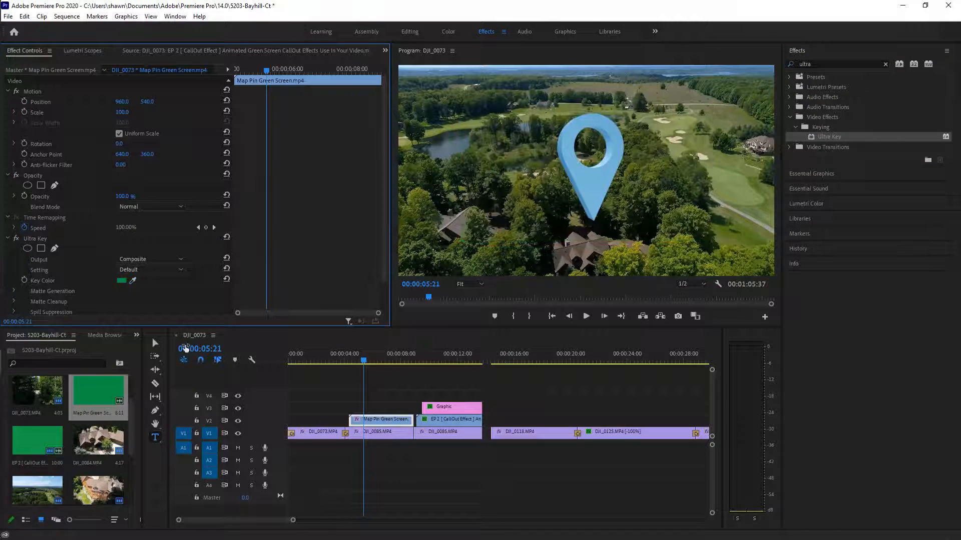
drag(365, 362, 414, 377)
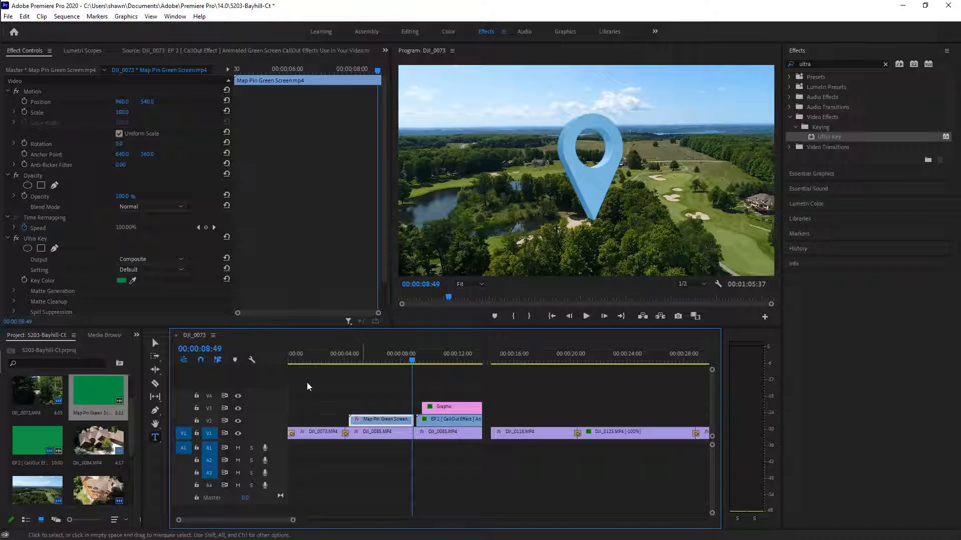
click(24, 102)
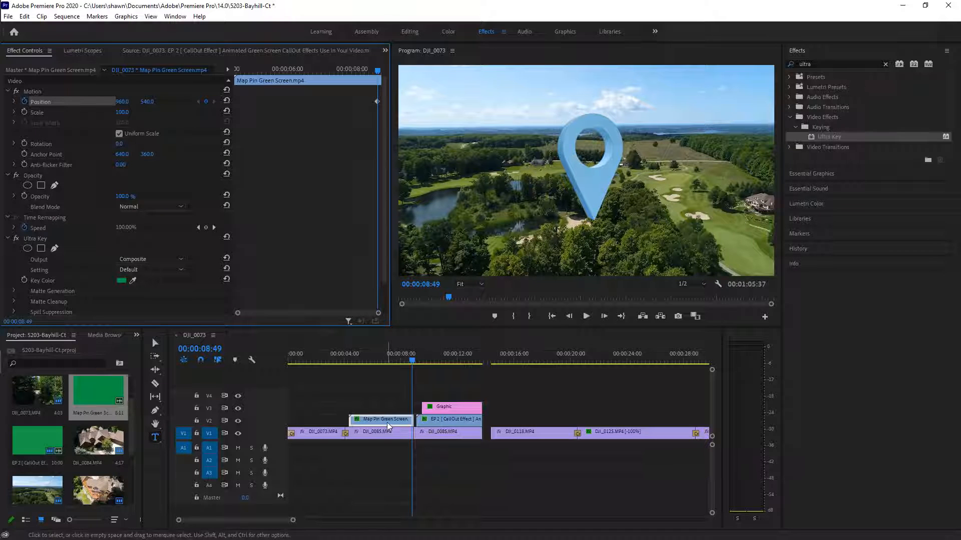
Drag the map pin up and left in the Program monitor
click(157, 344)
click(587, 187)
click(592, 180)
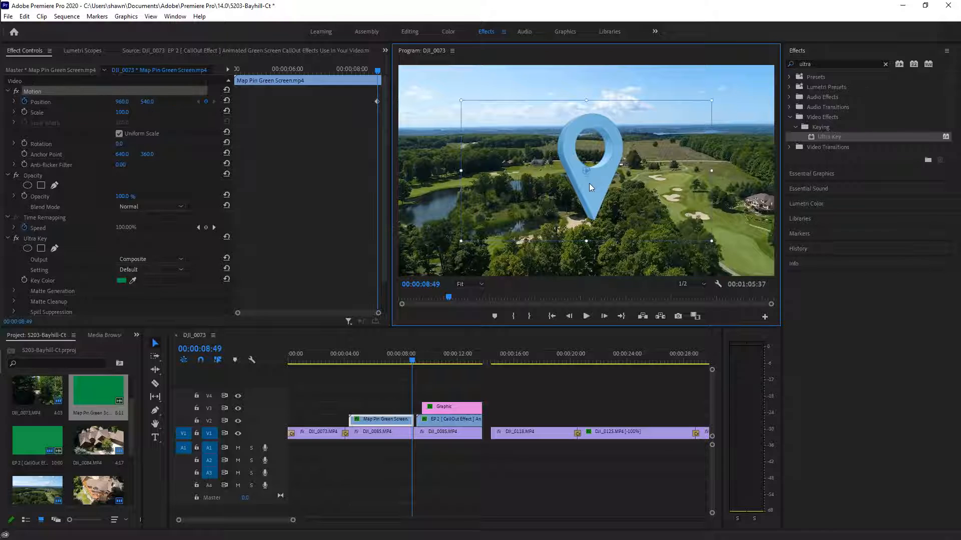
drag(594, 185, 513, 120)
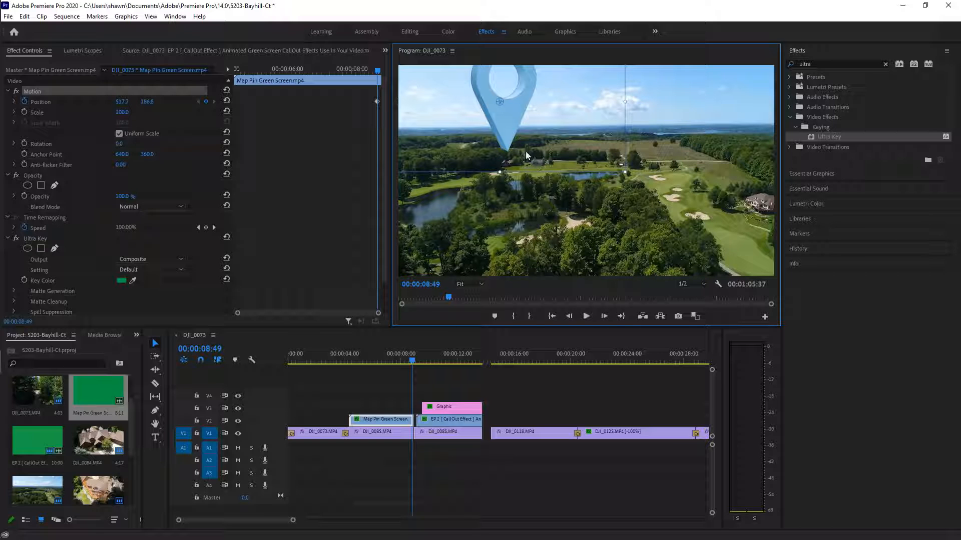
mouse_move(408, 360)
mouse_down()
mouse_move(374, 362)
mouse_move(411, 374)
mouse_up()
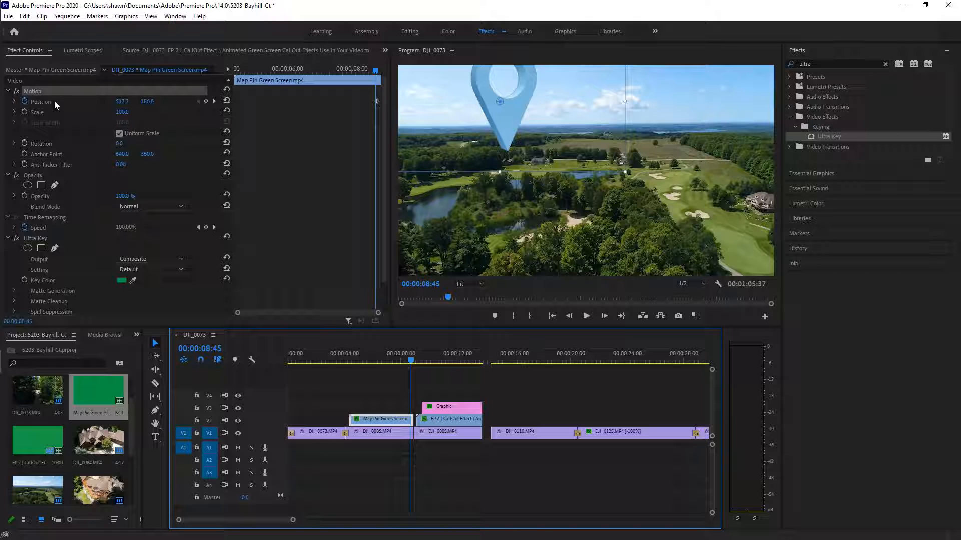
Scale the pin to 22 and nudge it to 545.8, 409.5 at its keyframe
click(38, 111)
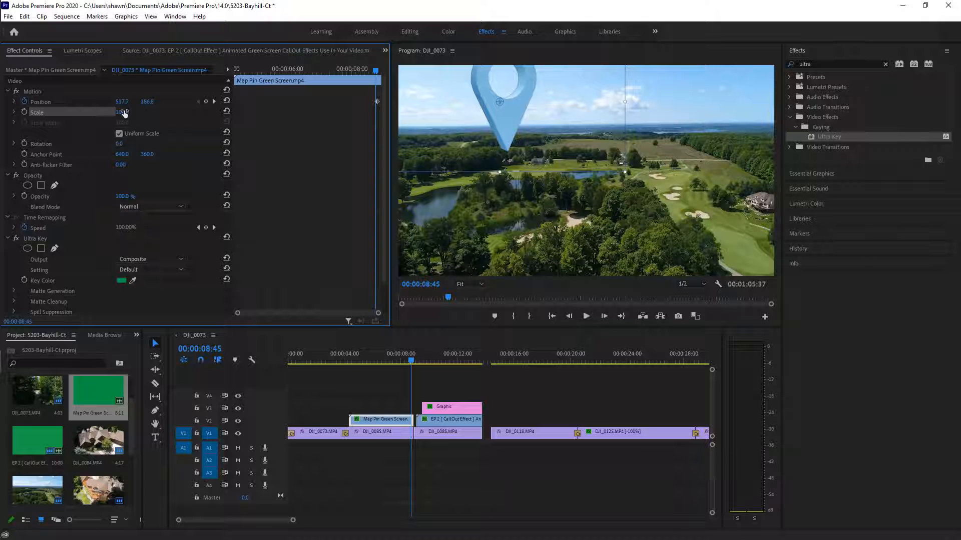
drag(125, 113, 86, 113)
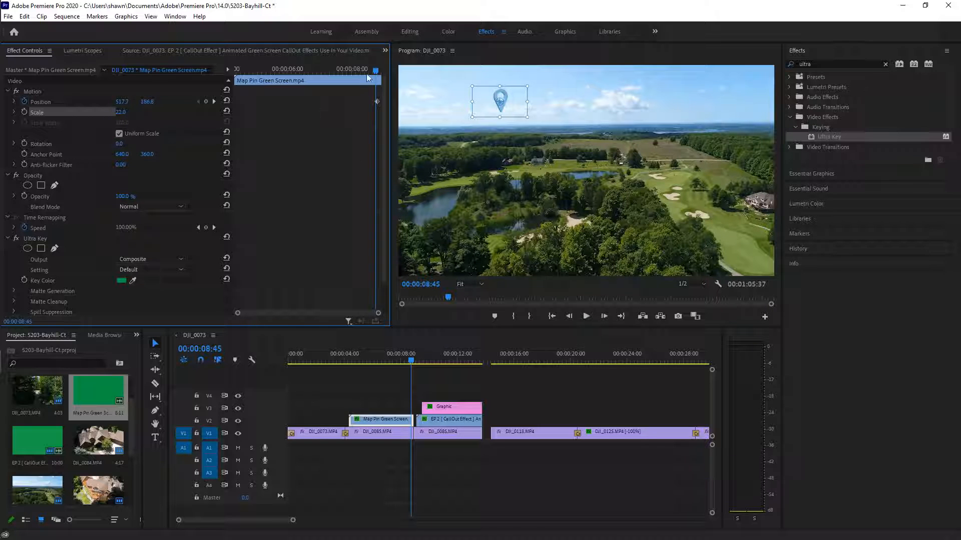
drag(376, 73, 300, 89)
drag(319, 97, 345, 105)
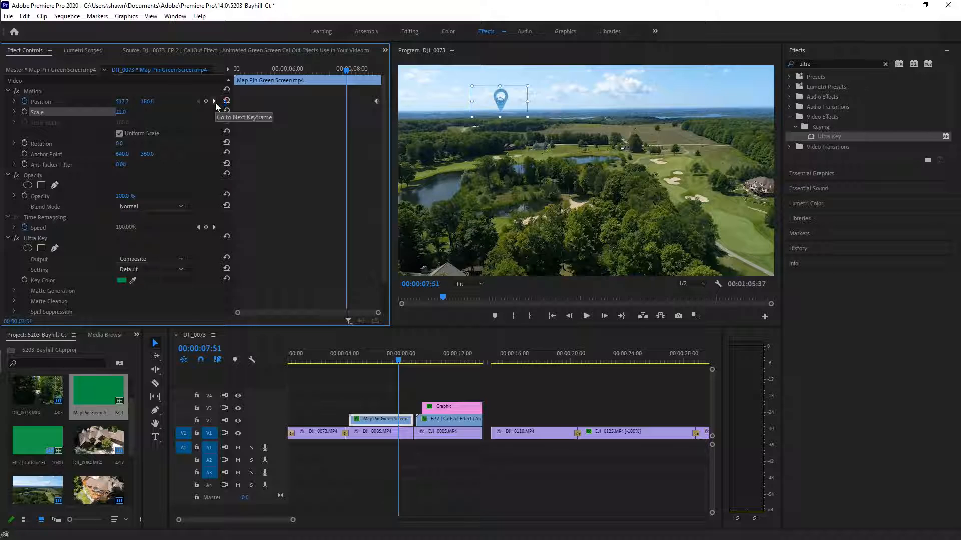
click(215, 103)
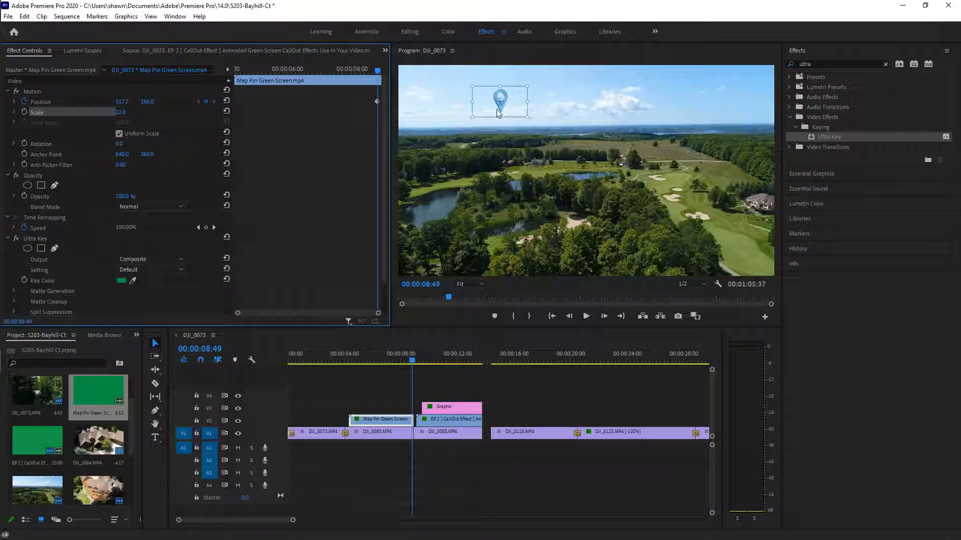
drag(486, 109, 490, 149)
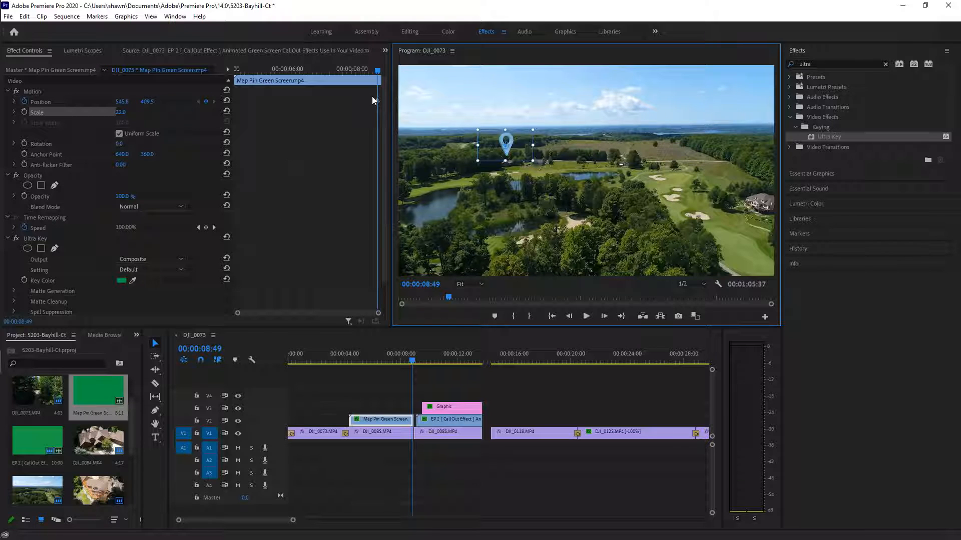
Add a starting Position keyframe for the pin around four seconds in
drag(379, 71, 240, 117)
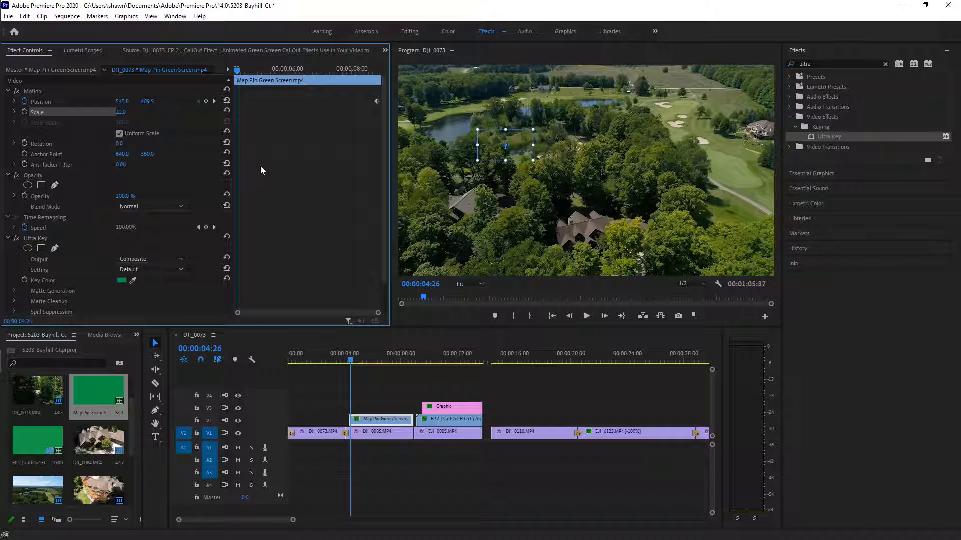
click(206, 102)
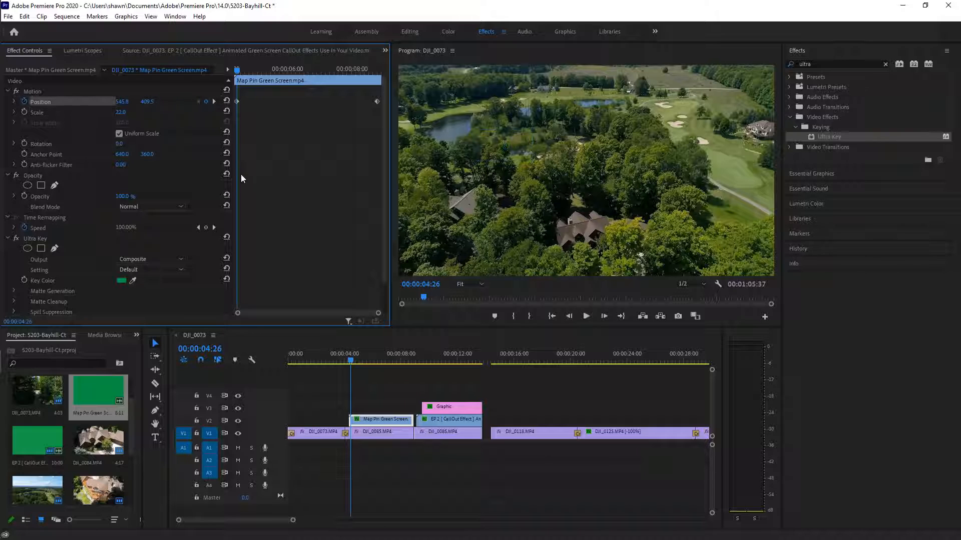
drag(237, 75, 376, 148)
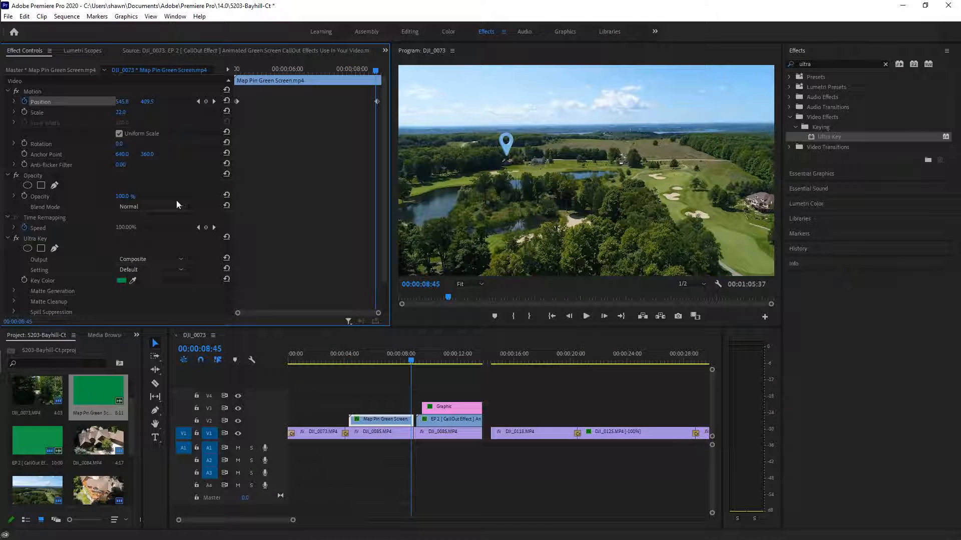
click(214, 102)
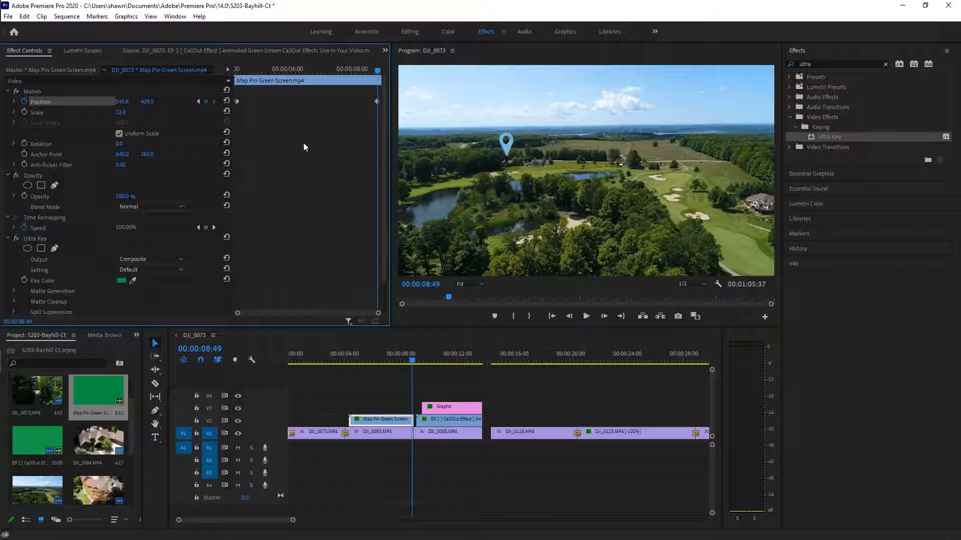
click(198, 102)
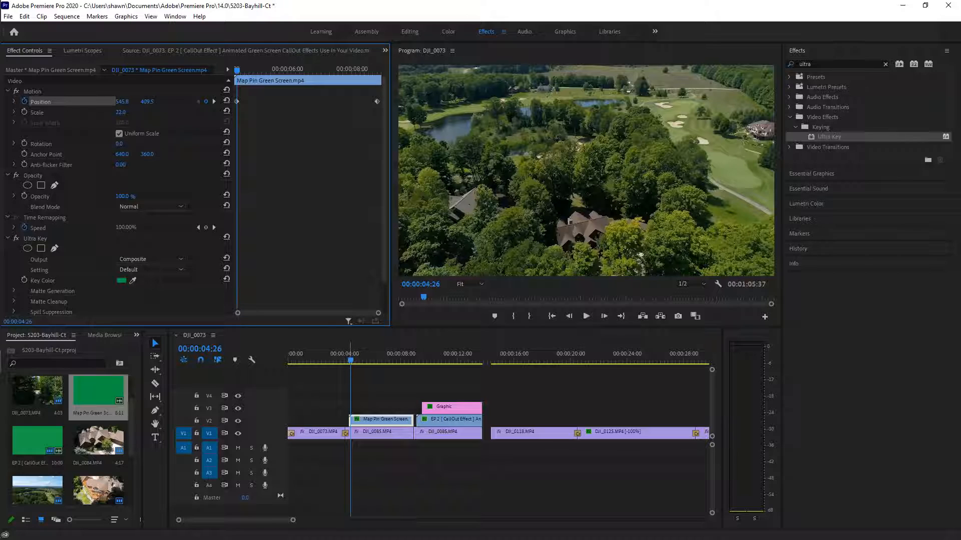
drag(352, 361, 357, 367)
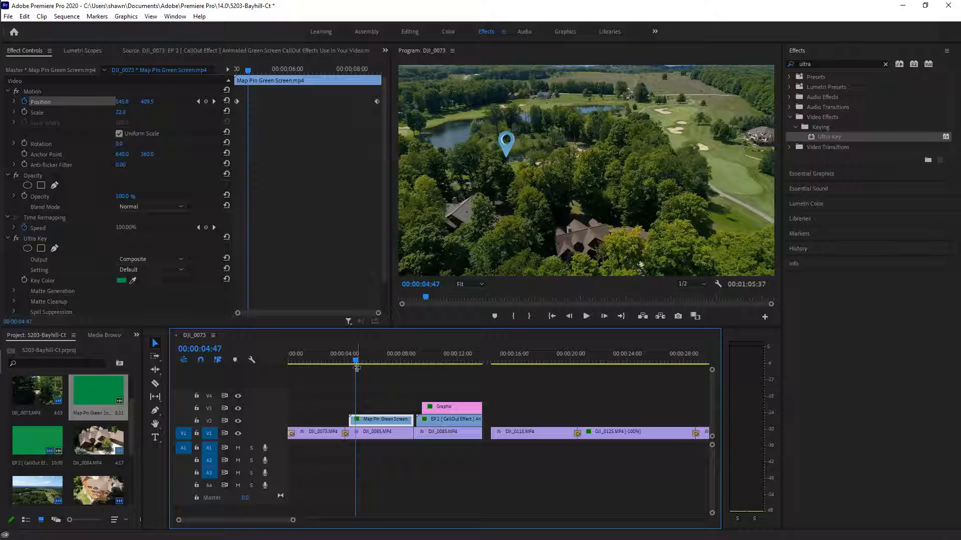
Raise the pin's start to Y 61.5 and shift X to 584.8
click(206, 102)
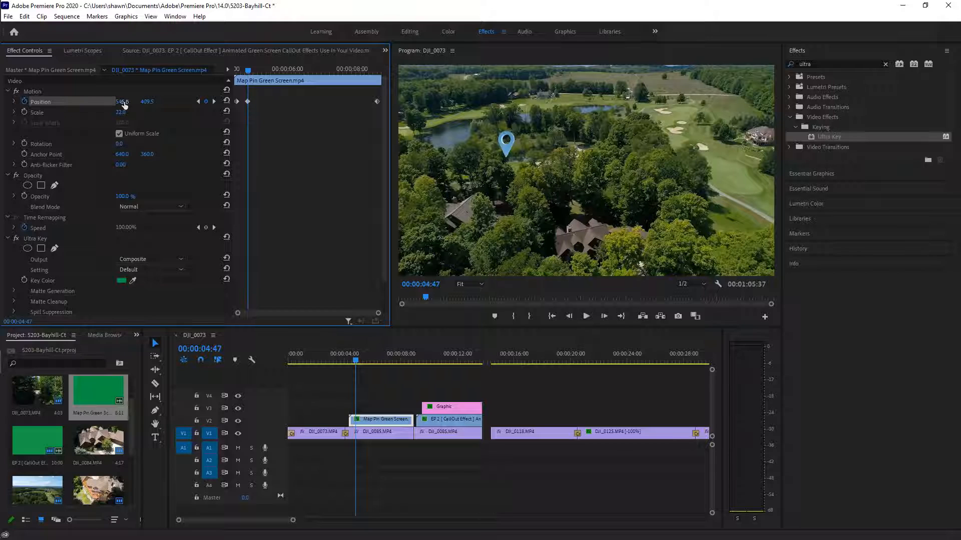
mouse_move(144, 104)
mouse_down()
mouse_move(75, 104)
mouse_move(142, 102)
mouse_up()
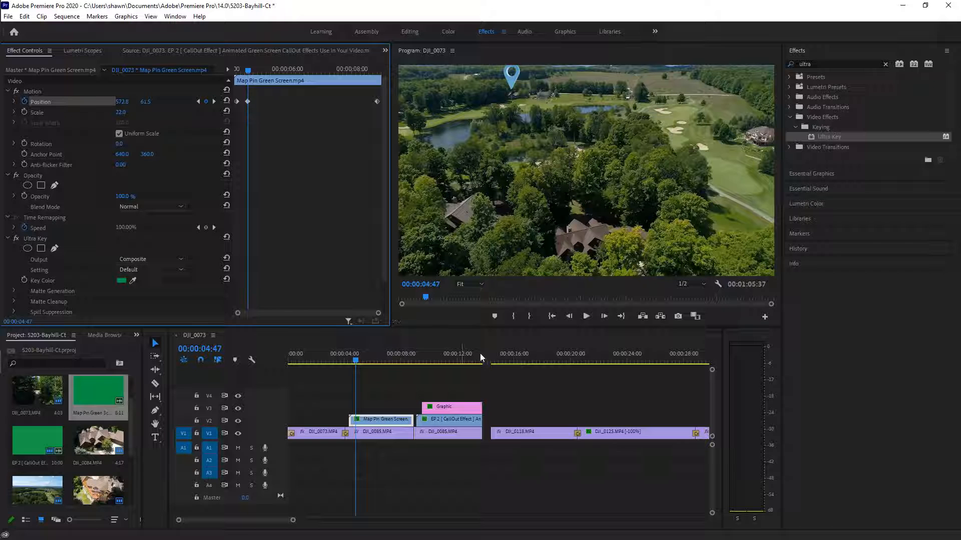
mouse_move(358, 363)
mouse_down()
mouse_move(386, 369)
mouse_move(358, 370)
mouse_up()
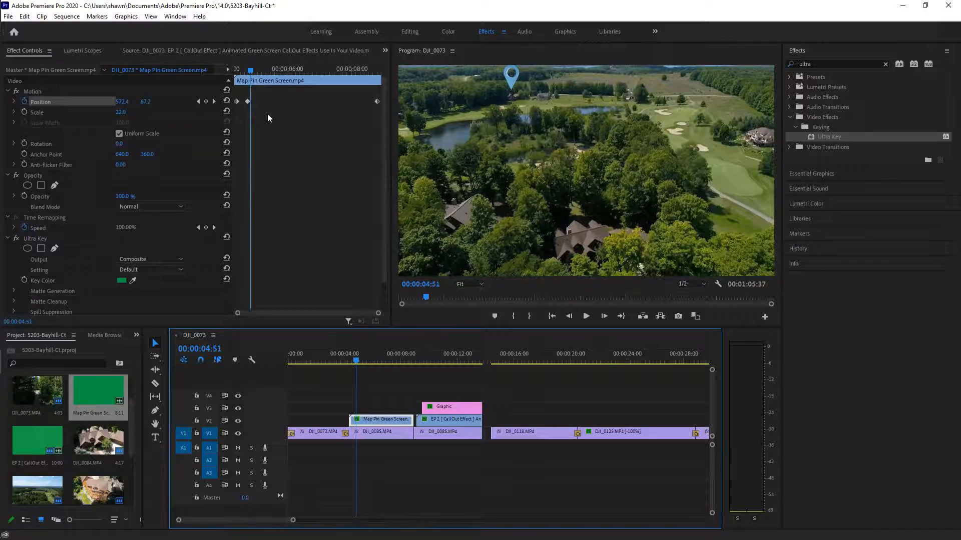
click(198, 101)
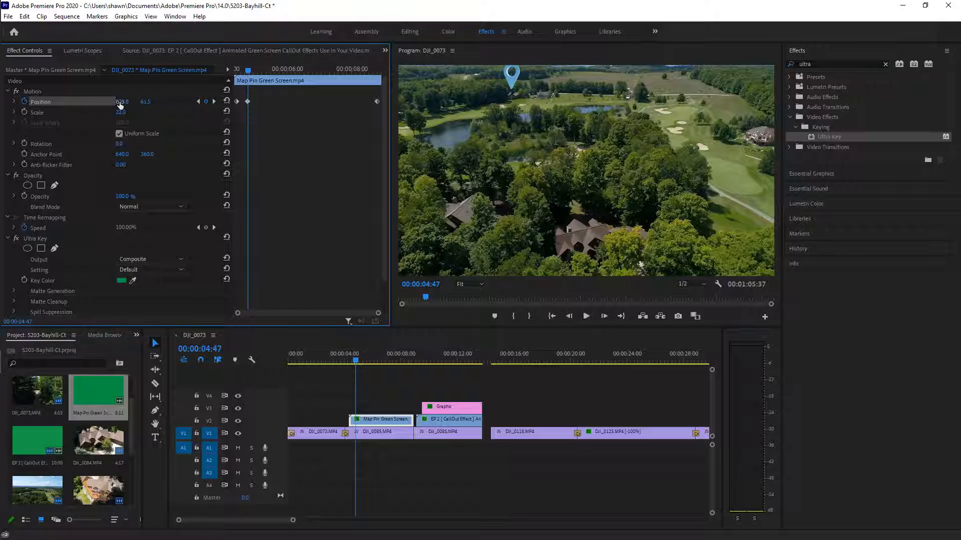
drag(119, 104, 123, 103)
drag(356, 362, 357, 371)
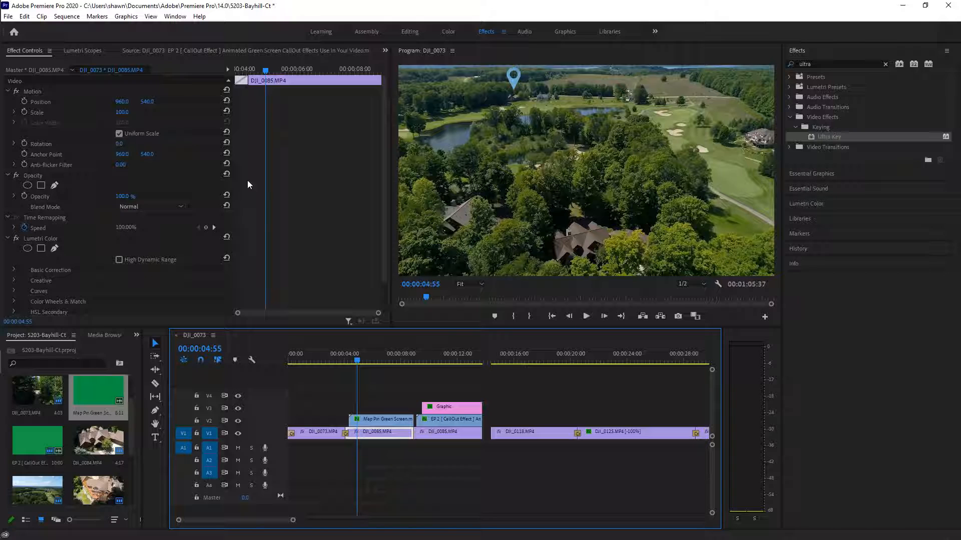
Delete the extra Position keyframe at 00:00:04:10 and check the start of the drop
drag(380, 420, 376, 421)
click(198, 102)
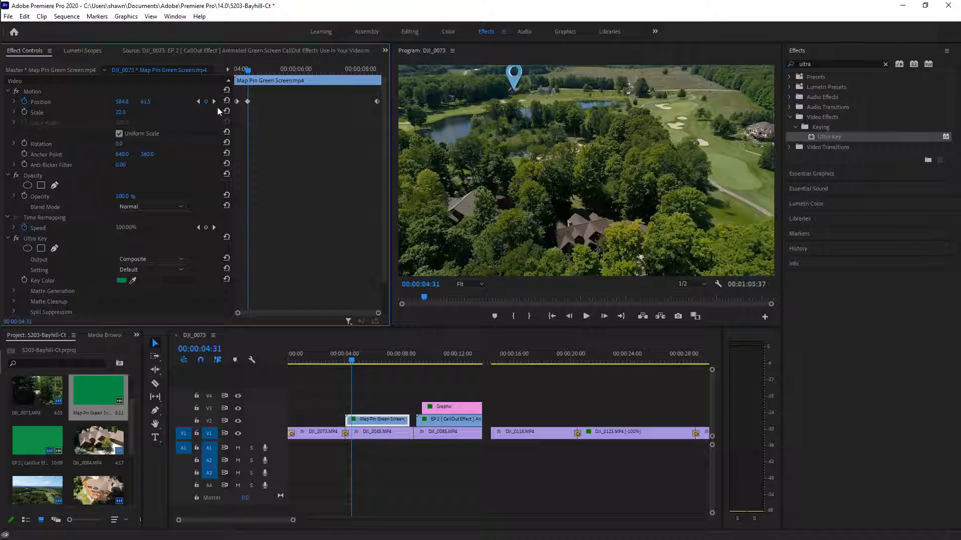
click(198, 101)
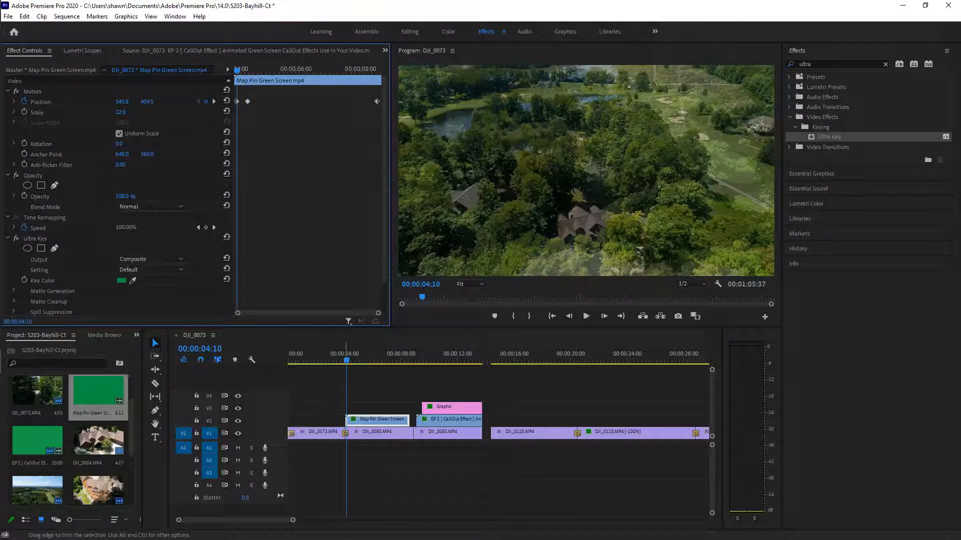
click(205, 102)
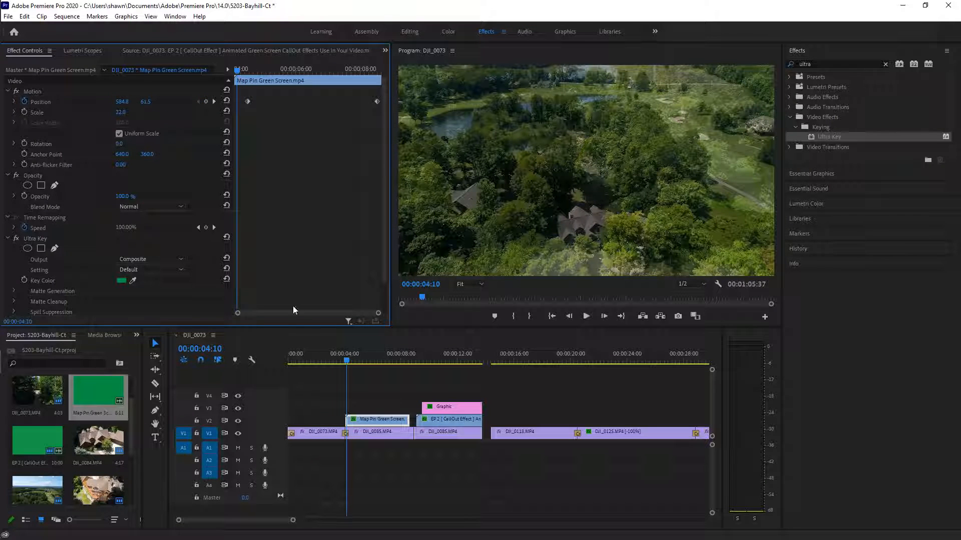
click(346, 363)
drag(346, 361, 372, 426)
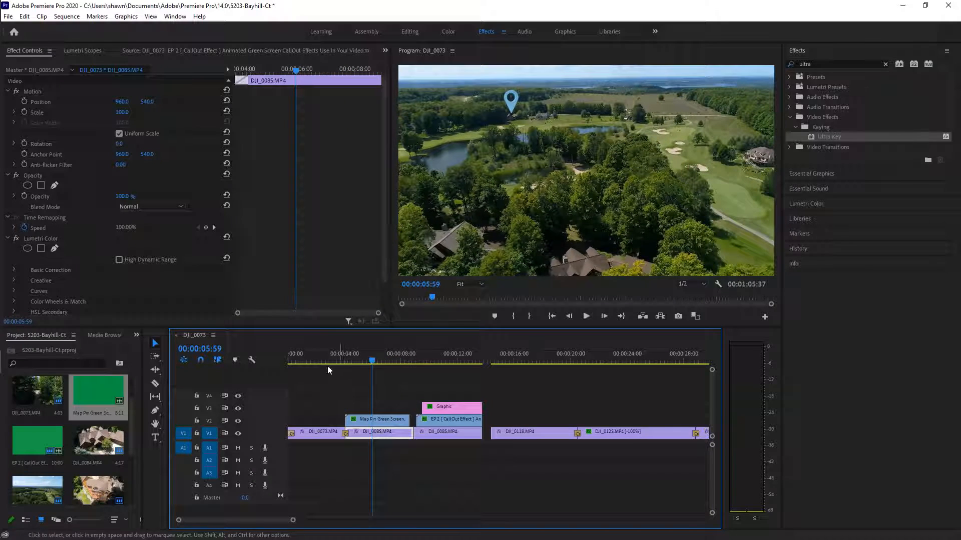
Step through the pin's Position keyframes, then zoom the timeline out to DJI_0125
click(375, 361)
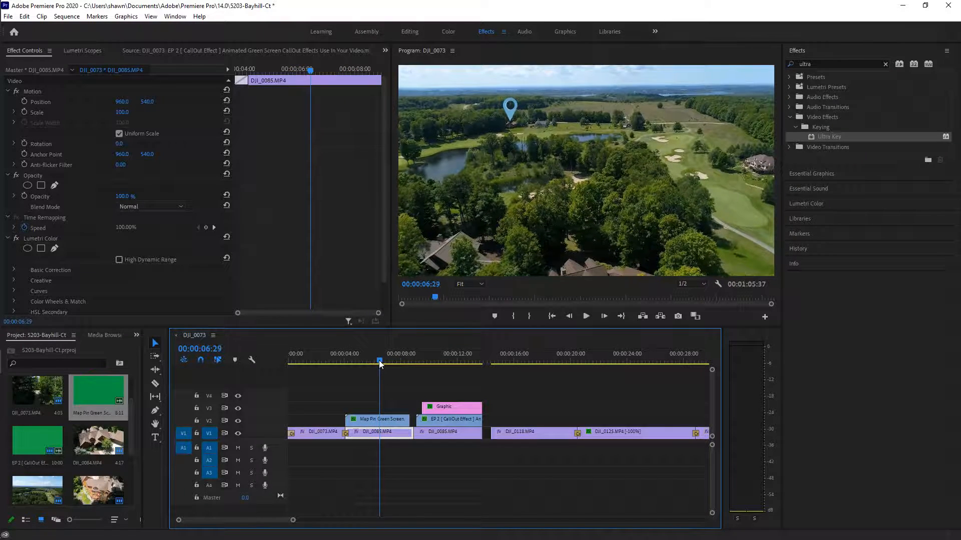
drag(371, 363, 367, 363)
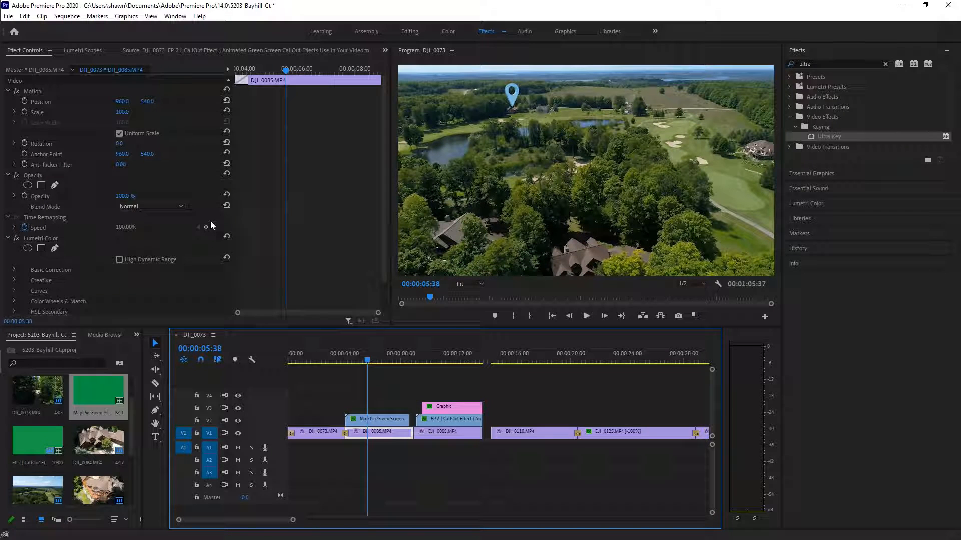
click(380, 419)
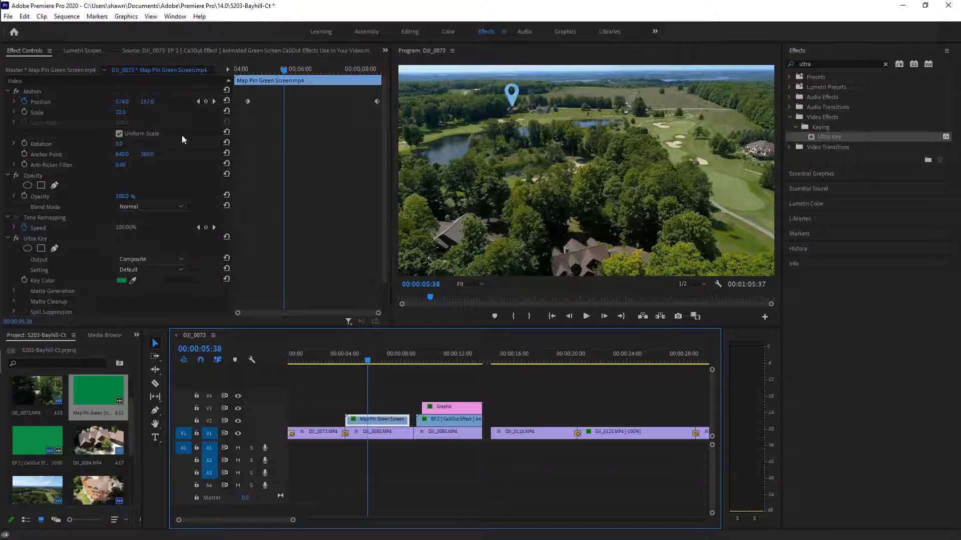
click(218, 103)
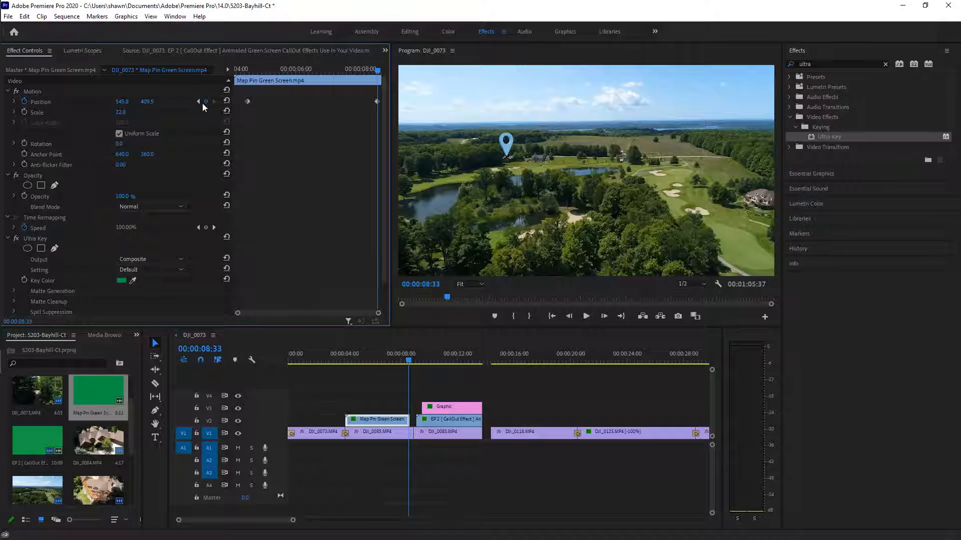
click(198, 101)
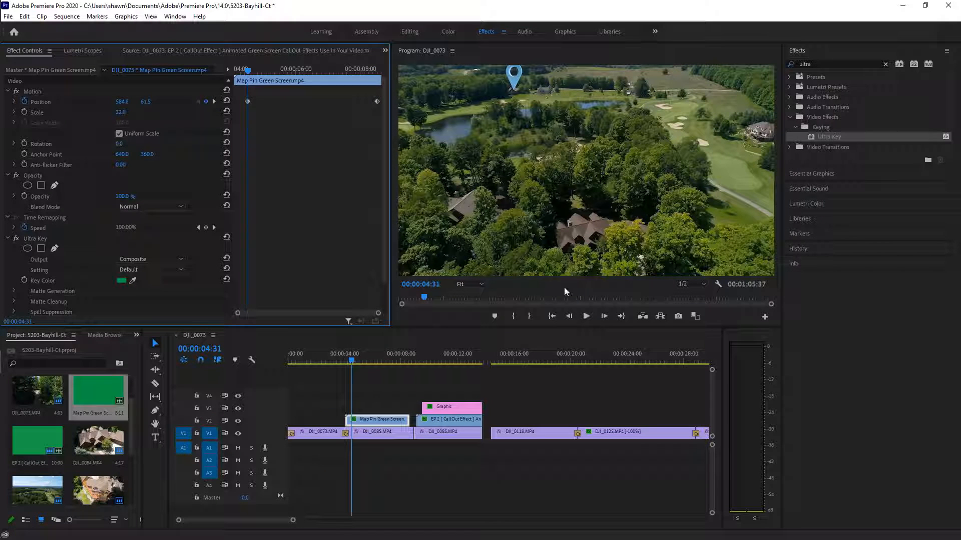
drag(293, 522, 342, 521)
drag(320, 362, 461, 434)
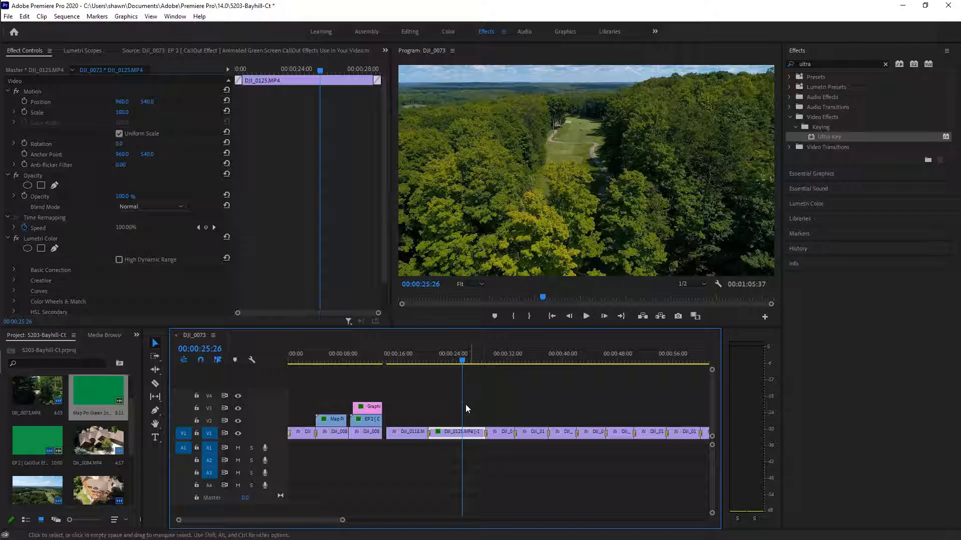
Undo the accidental moves so DJI_0125 stays in place on V1
mouse_move(470, 433)
mouse_down()
mouse_move(450, 454)
mouse_move(464, 451)
mouse_up()
click(25, 16)
click(33, 28)
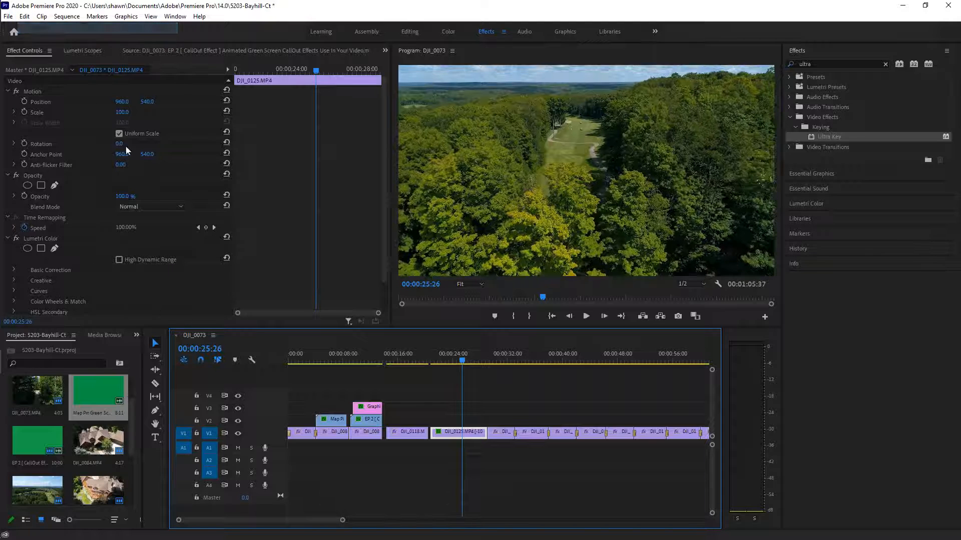
click(468, 436)
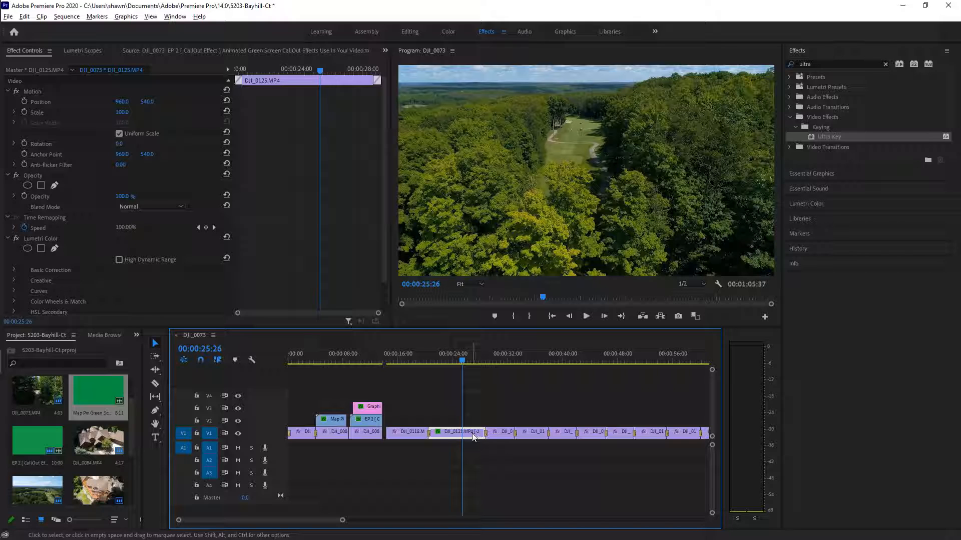
drag(470, 438, 508, 409)
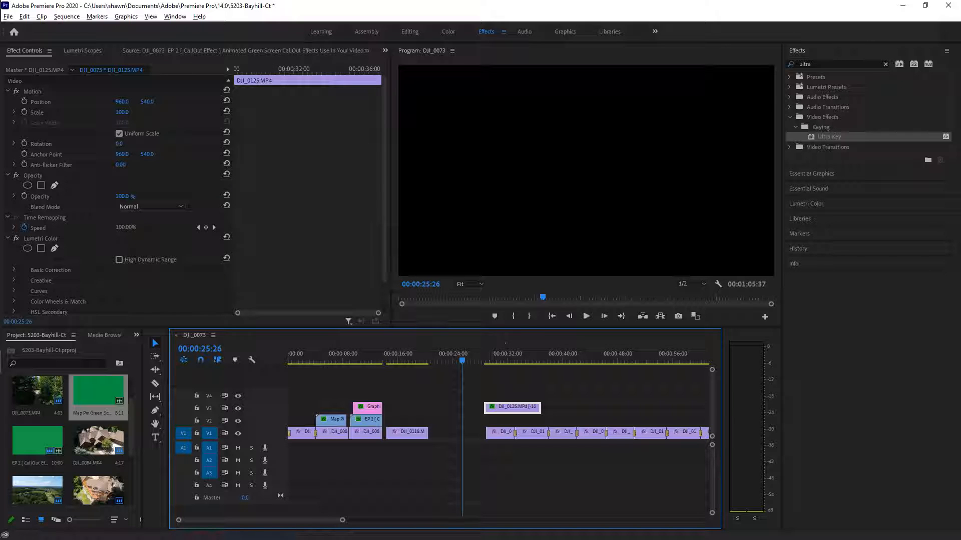
click(24, 17)
click(35, 27)
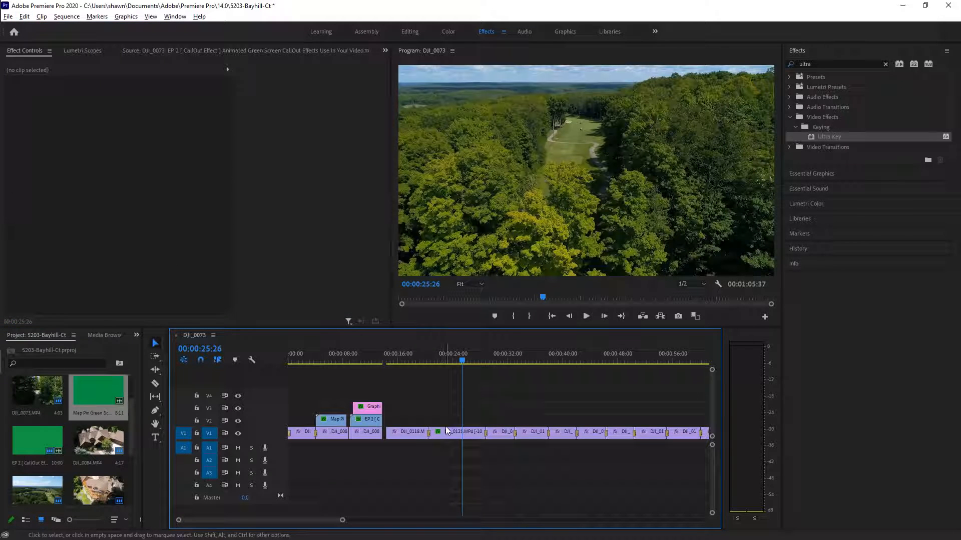
Alt-drag a copy of DJI_0125 onto V3 and zoom the timeline out
drag(469, 439, 498, 413)
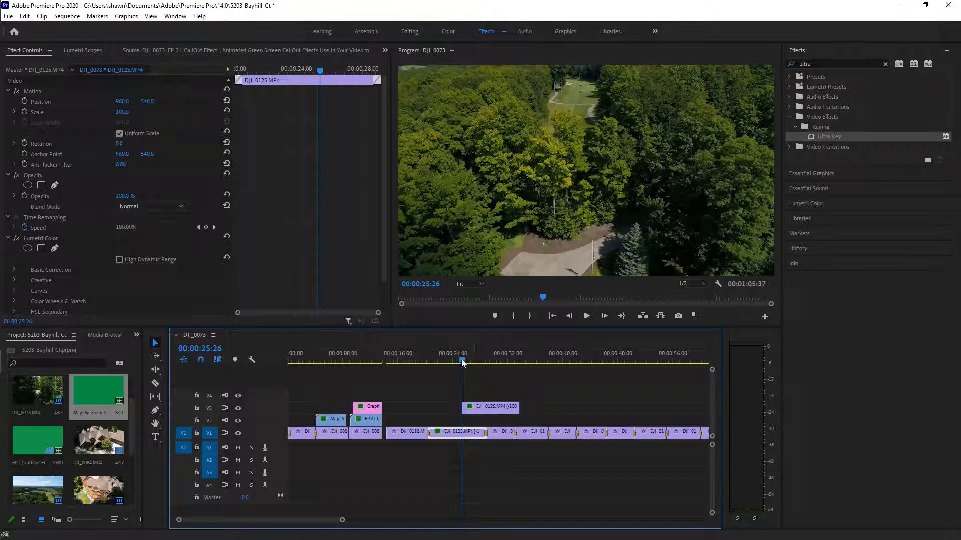
drag(461, 360, 417, 360)
drag(342, 520, 320, 531)
drag(252, 521, 259, 527)
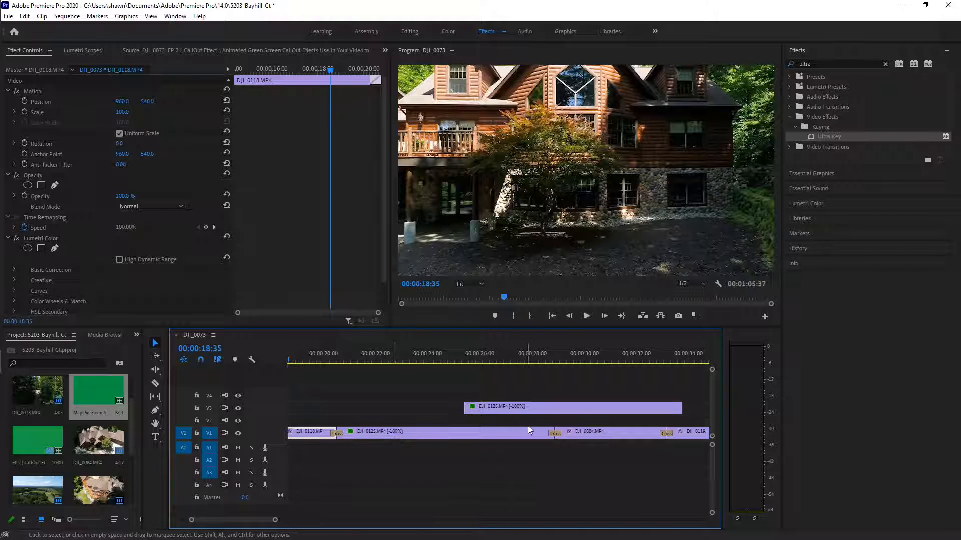
Slide and trim the V3 copy of DJI_0125 to match the original
drag(561, 408, 459, 412)
drag(579, 410, 518, 412)
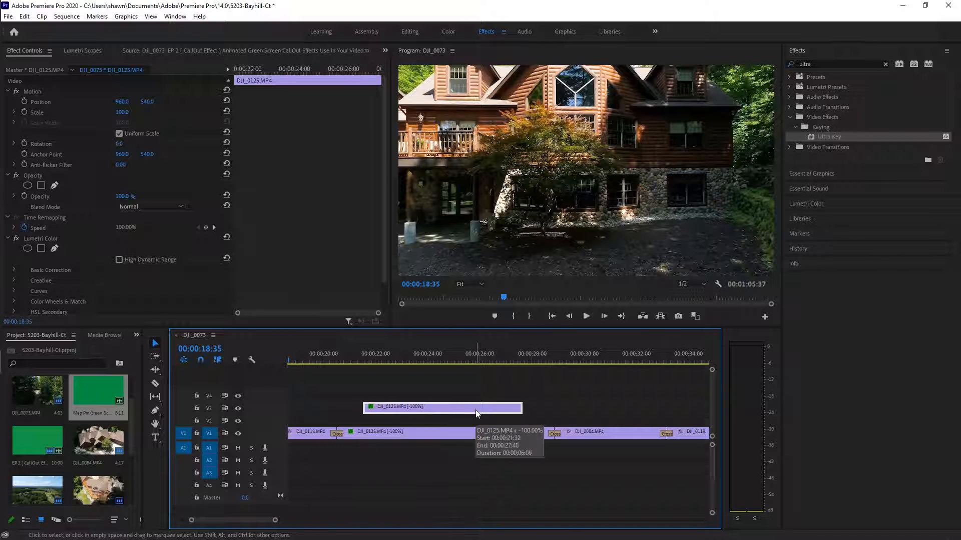
mouse_move(456, 408)
mouse_down()
mouse_move(503, 416)
mouse_move(457, 409)
mouse_up()
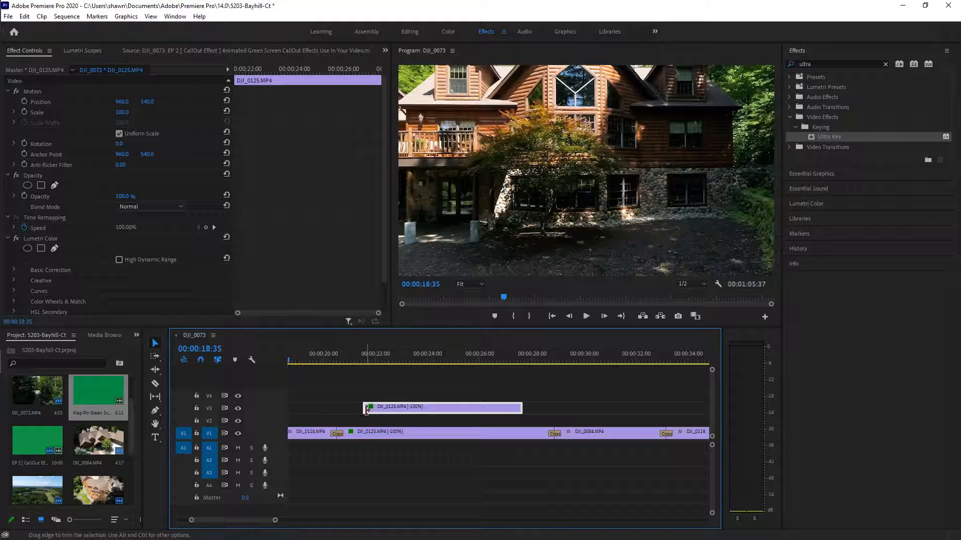
mouse_move(521, 409)
mouse_down()
mouse_move(550, 411)
mouse_move(519, 414)
mouse_up()
mouse_move(369, 409)
mouse_down()
mouse_move(387, 411)
mouse_move(361, 409)
mouse_up()
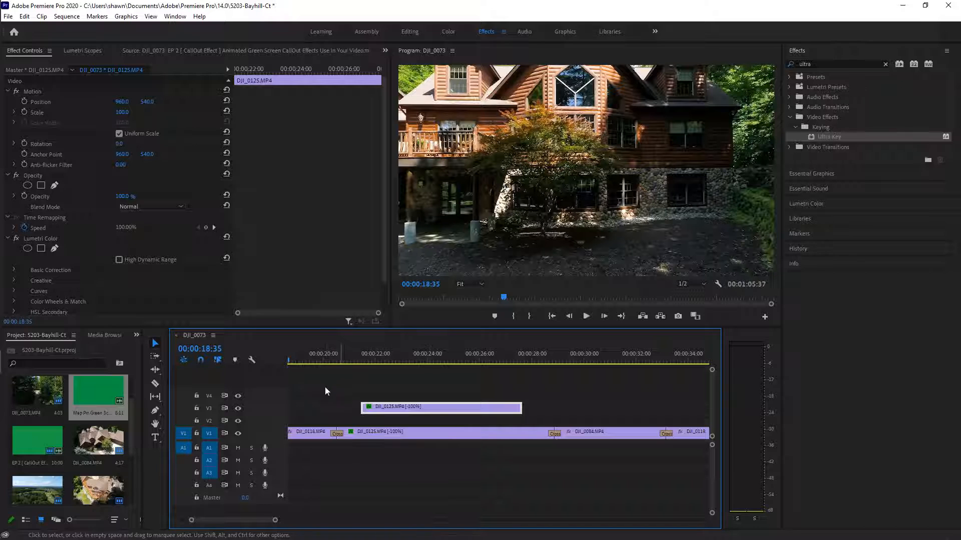
Move the copy down to V2, starting at 00:00:21:24, and select it
drag(298, 362, 364, 396)
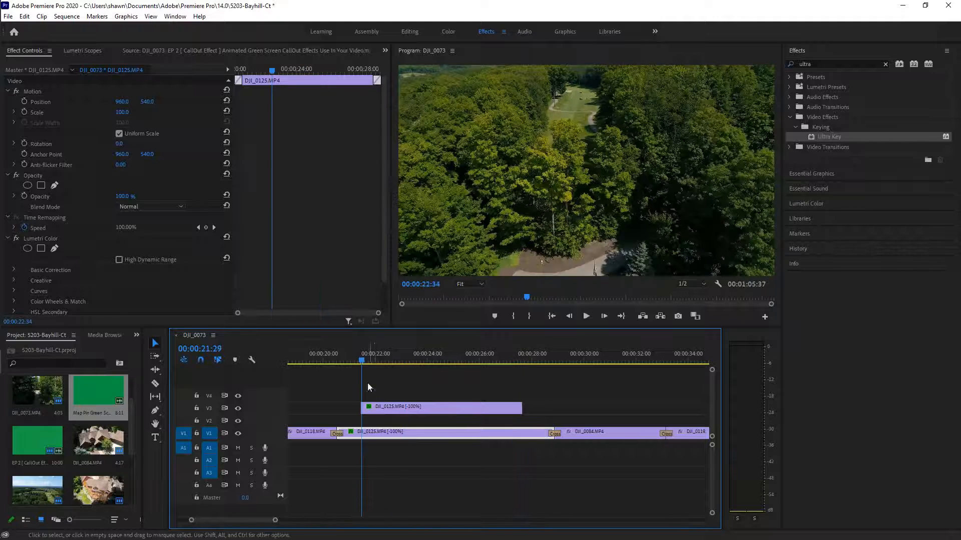
drag(362, 361, 357, 362)
click(451, 409)
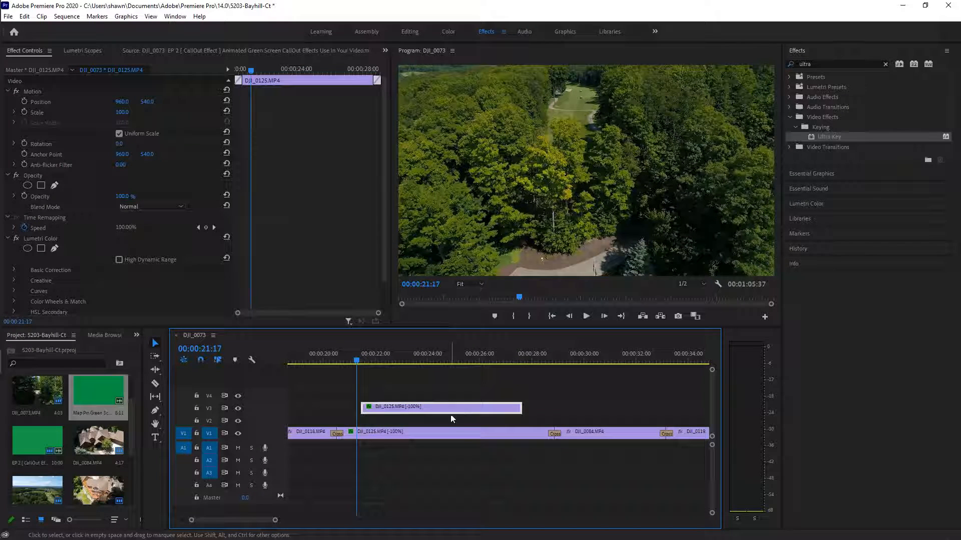
drag(450, 411, 442, 412)
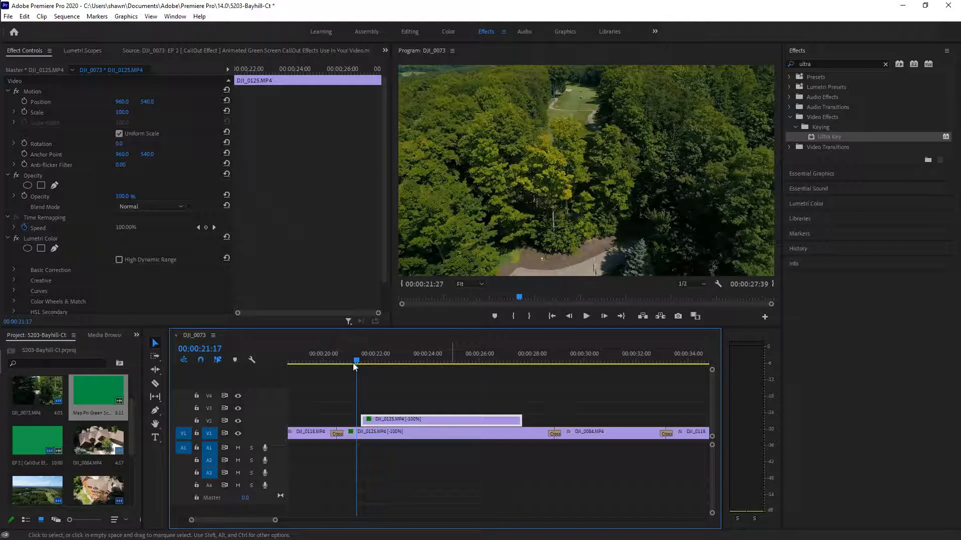
drag(356, 365, 360, 362)
click(412, 419)
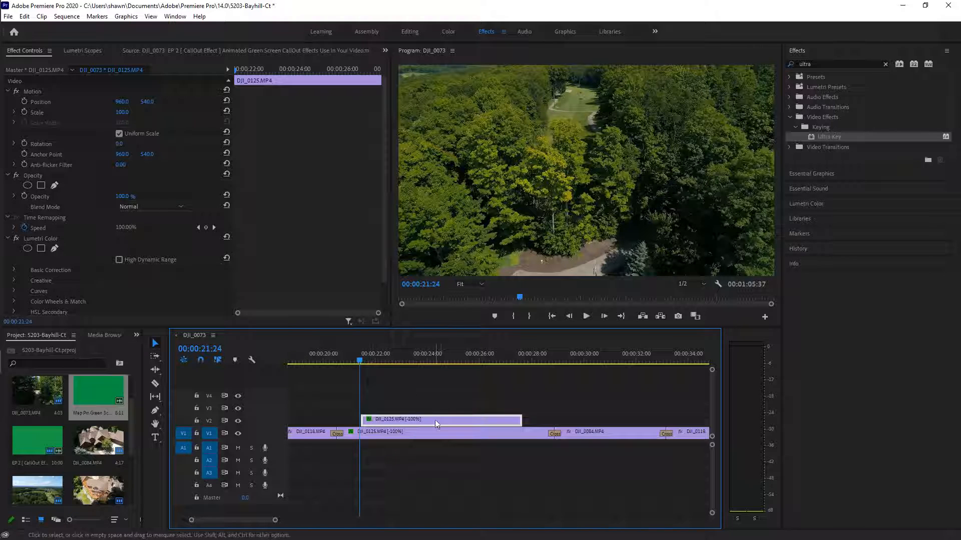
Create a 4-point polygon mask, Mask (1), under the copy's Opacity
click(42, 187)
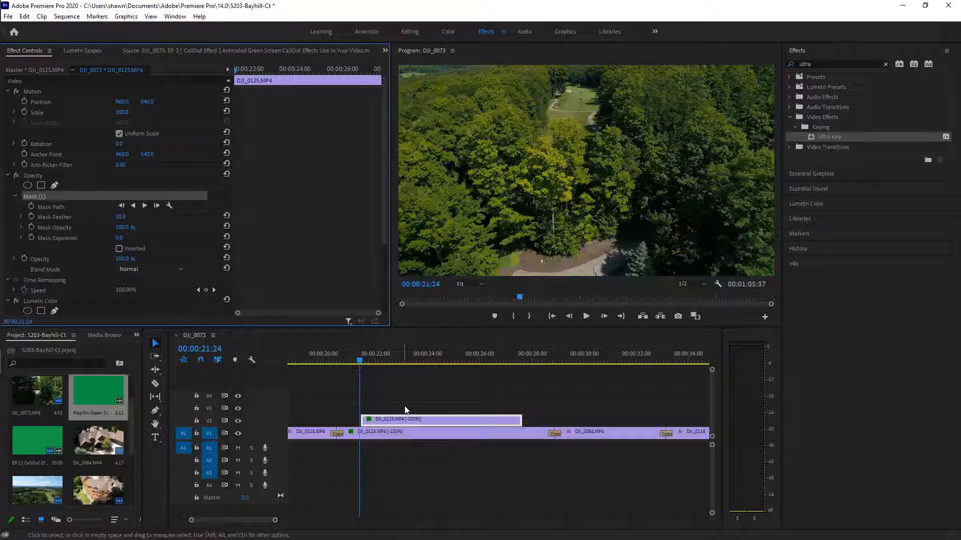
click(59, 207)
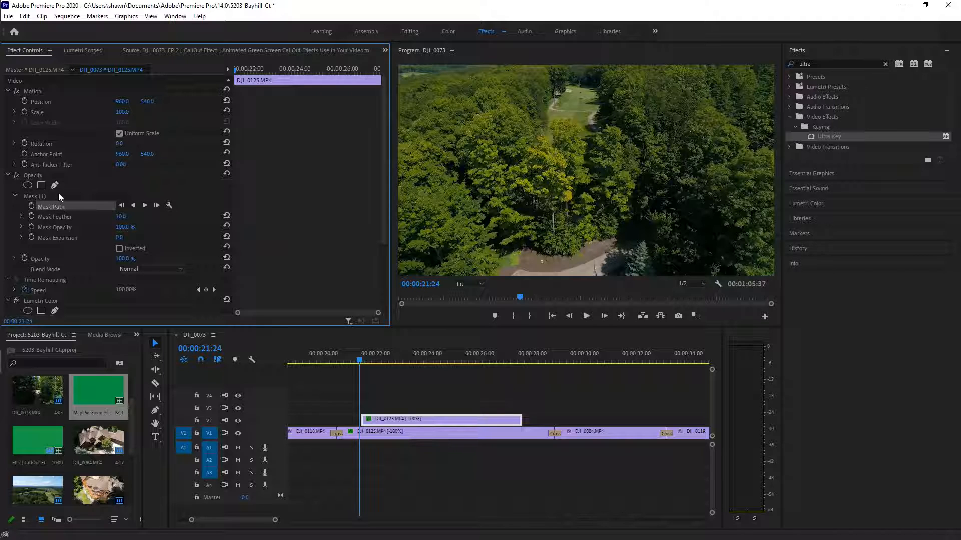
click(58, 196)
click(440, 423)
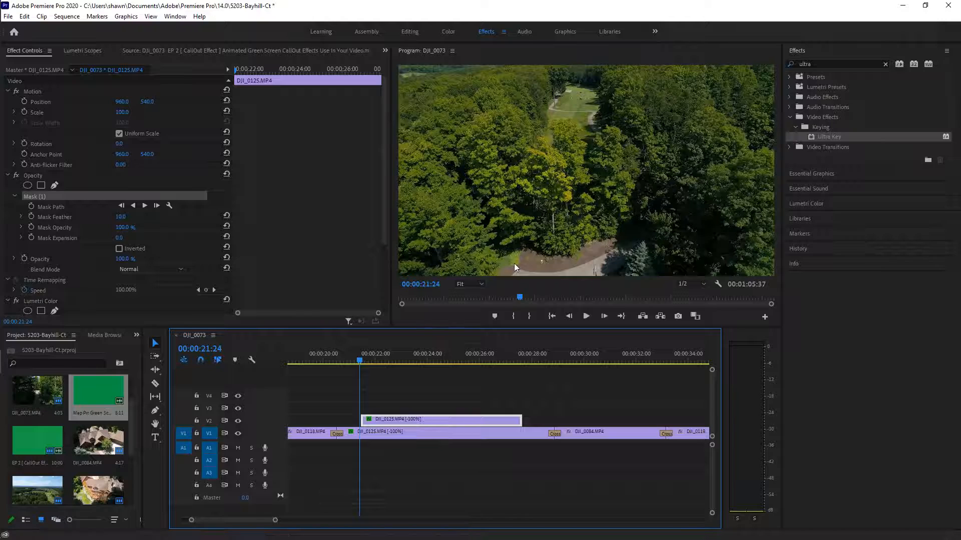
At 00:00:21:40, reselect the V2 copy and show Mask (1)'s outline over the fairway
click(515, 264)
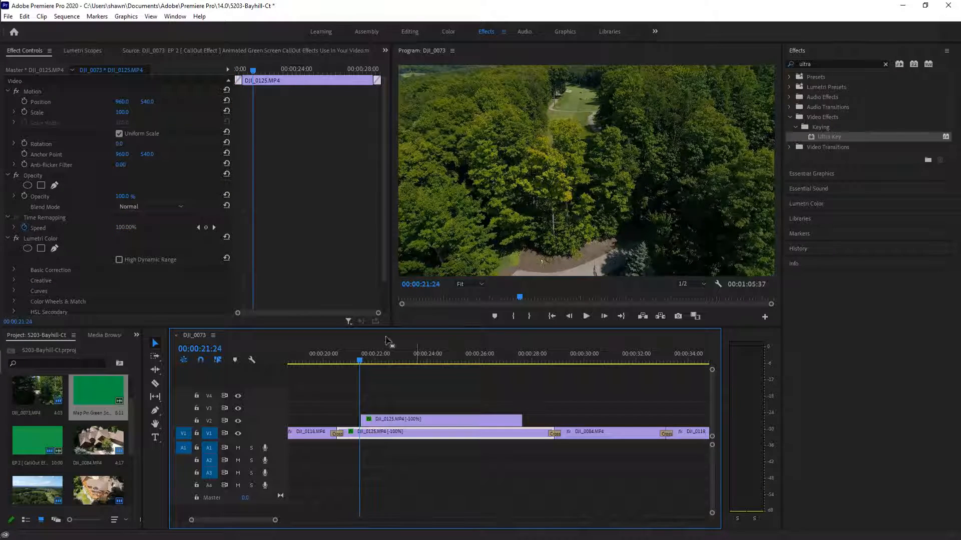
click(365, 359)
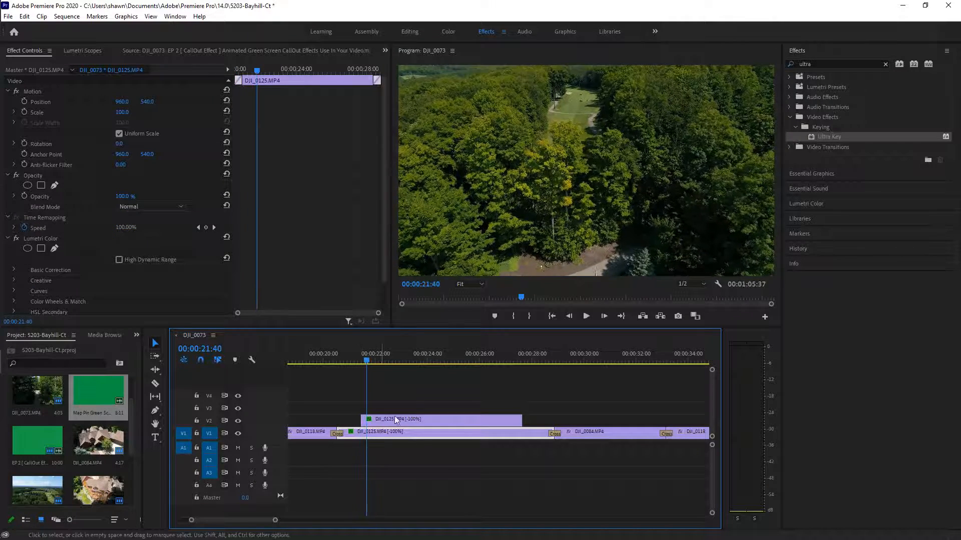
click(434, 422)
click(58, 195)
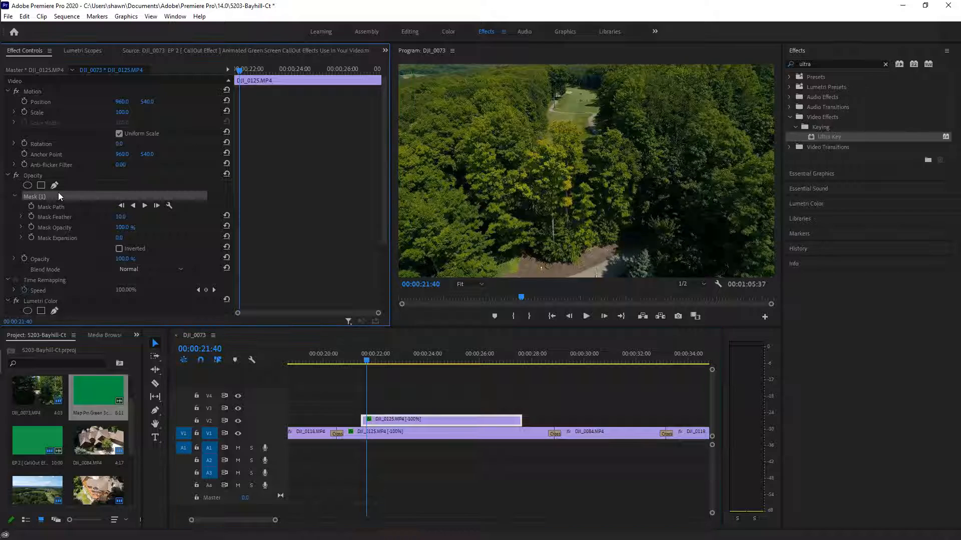
click(49, 177)
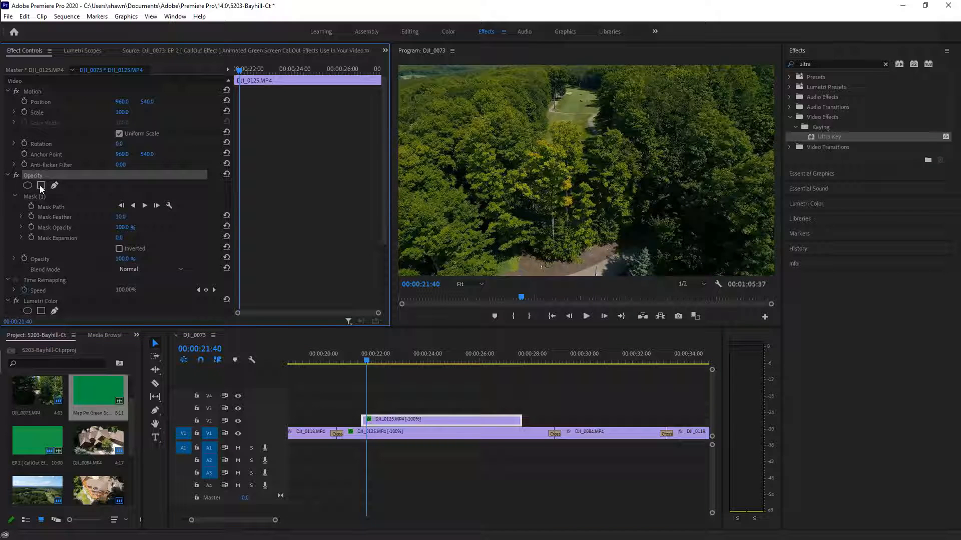
click(55, 207)
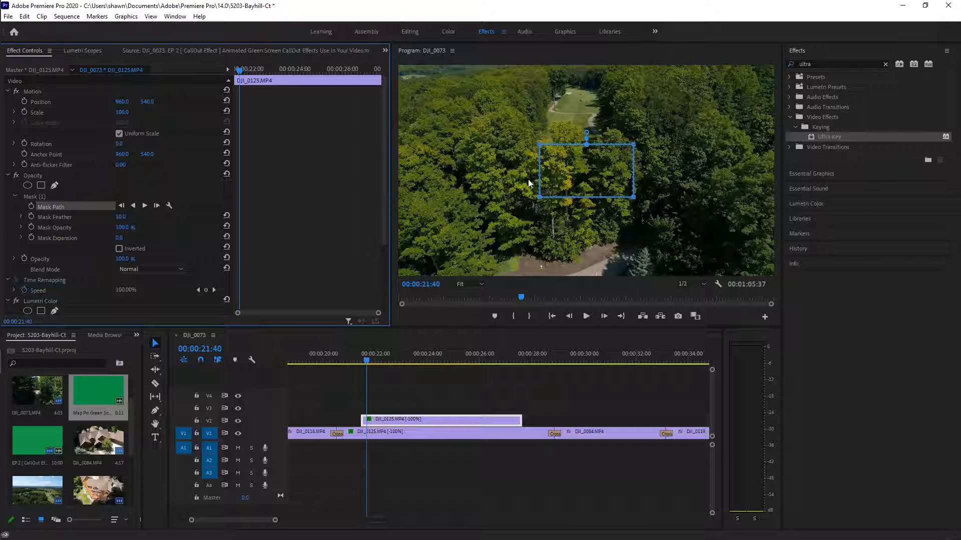
At 00:00:21:29, drag the DJI_0125 copy's Mask (1) corners up the fairway, leveling the top edge
click(368, 362)
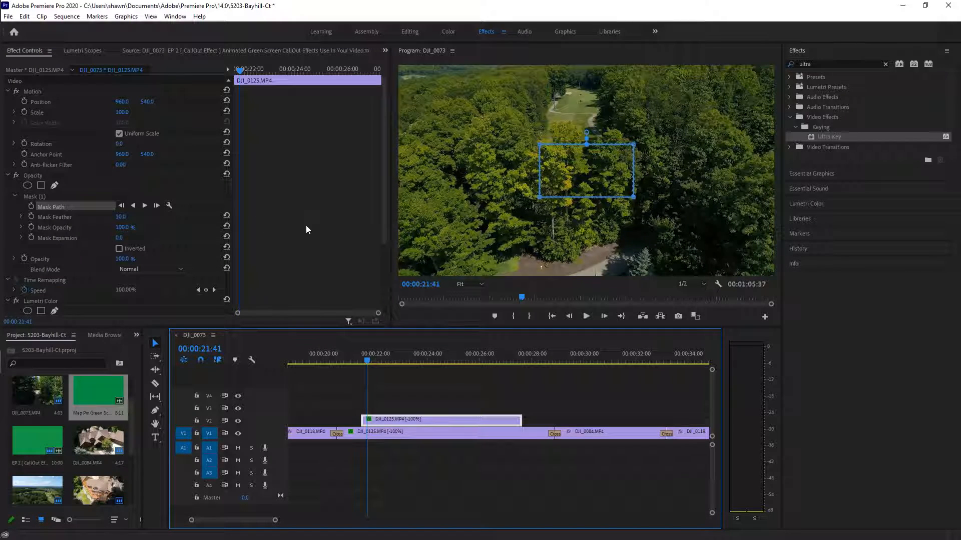
click(366, 358)
drag(367, 359, 364, 365)
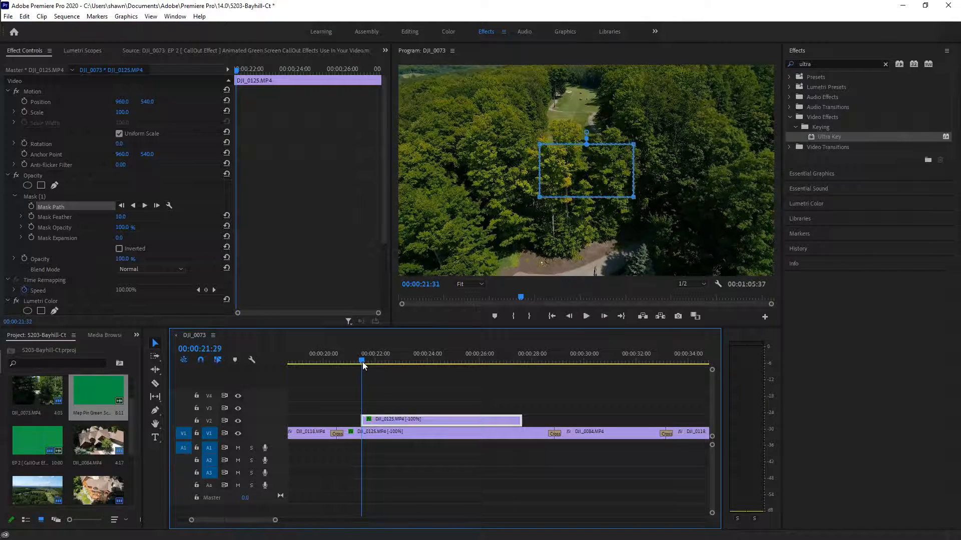
drag(633, 147, 602, 85)
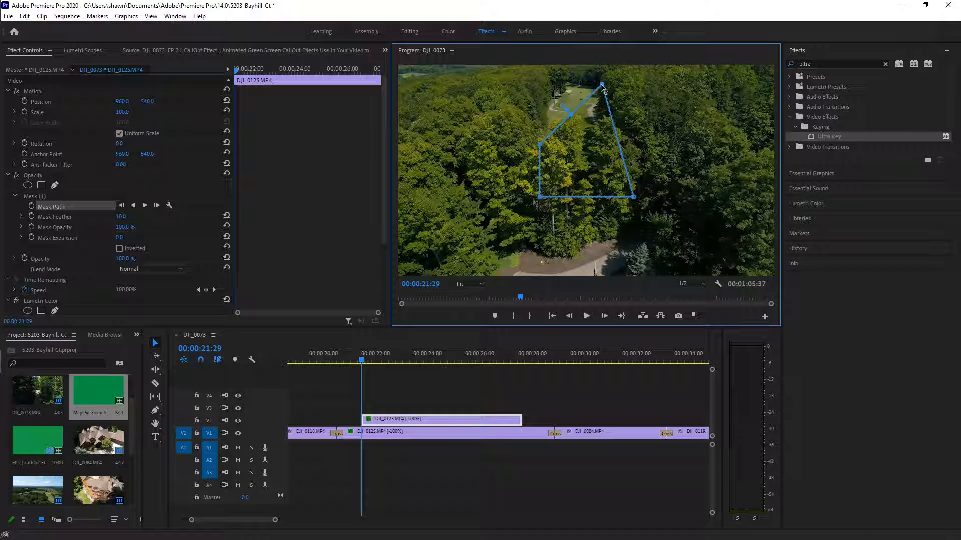
drag(540, 144, 565, 86)
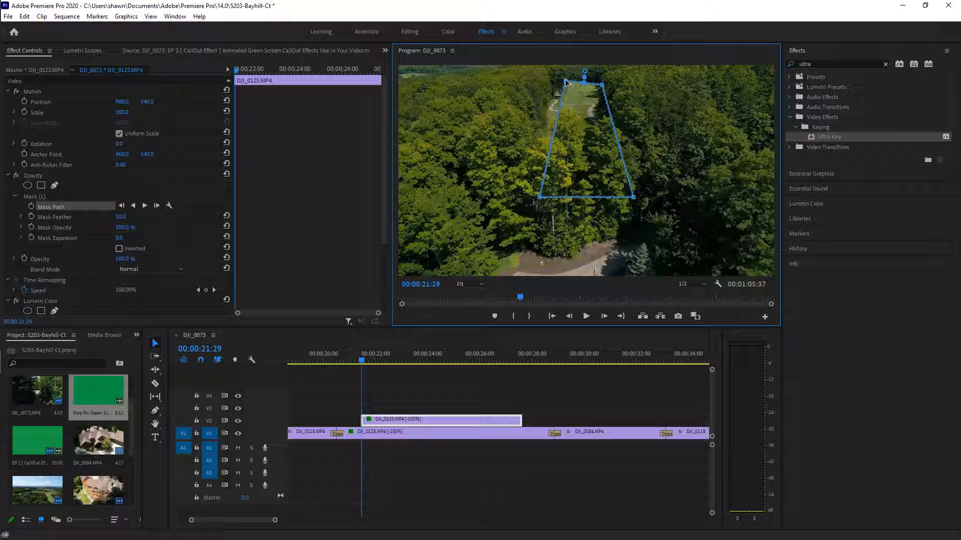
drag(602, 85, 605, 82)
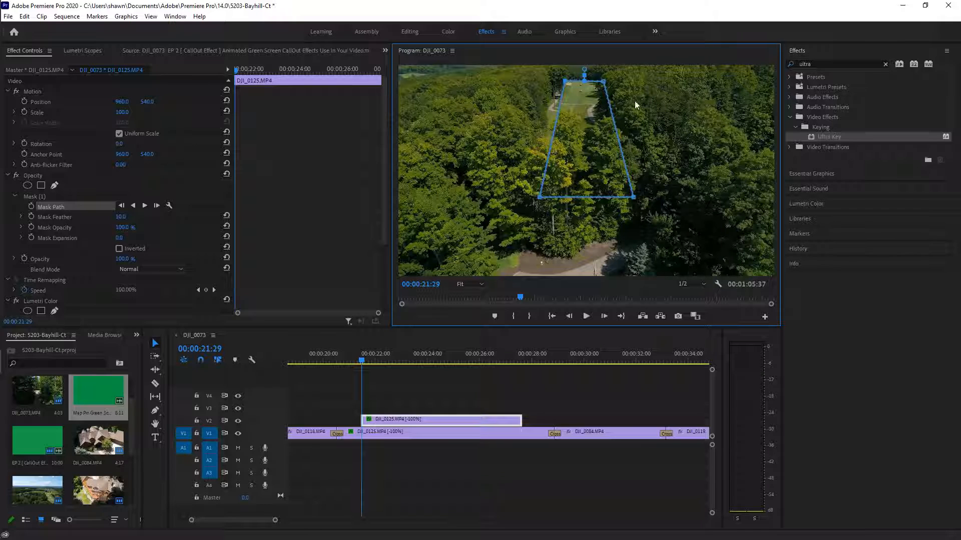
Pull the overlay mask's lower-left corner up and to the left over the trees
drag(544, 193, 533, 167)
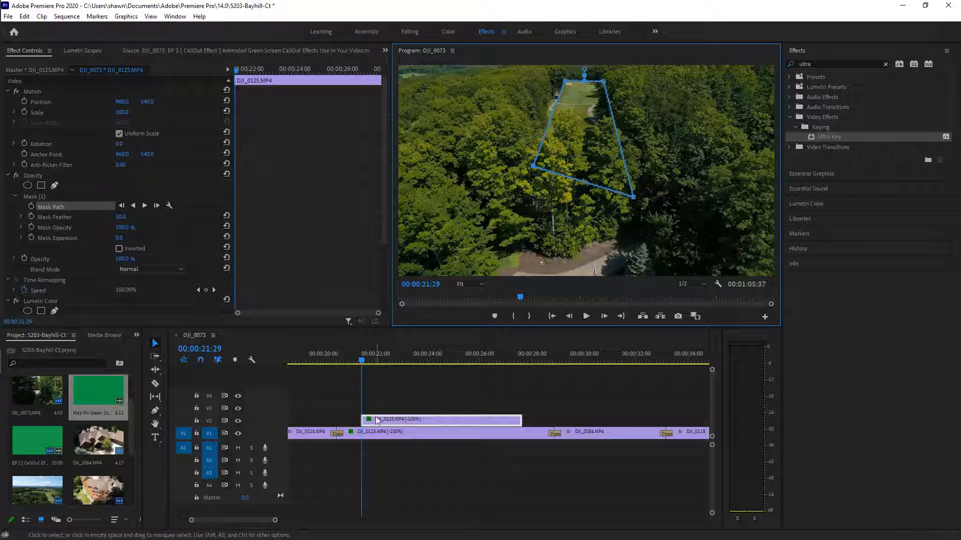
Undo the trapezoid mask edits until the V2 clip's mask is removed
click(24, 17)
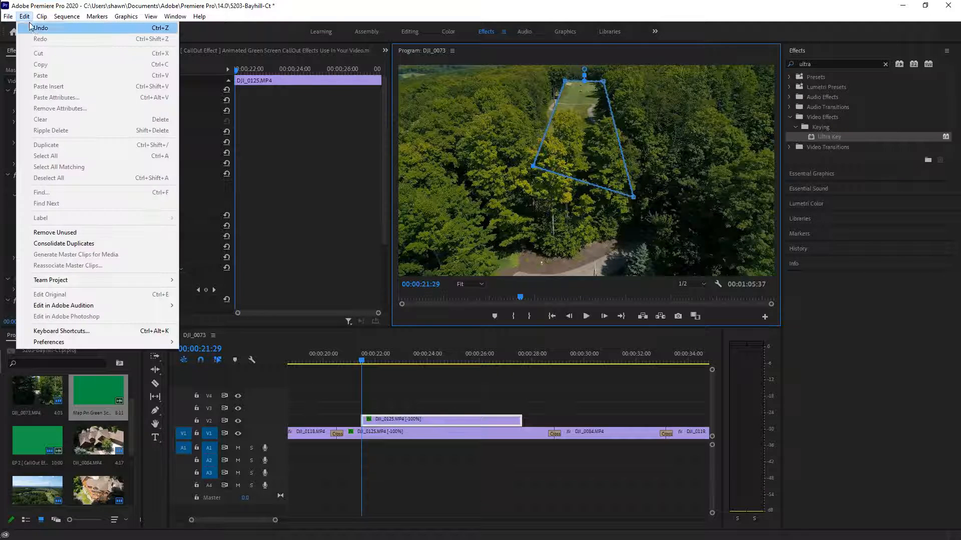
click(30, 27)
click(24, 16)
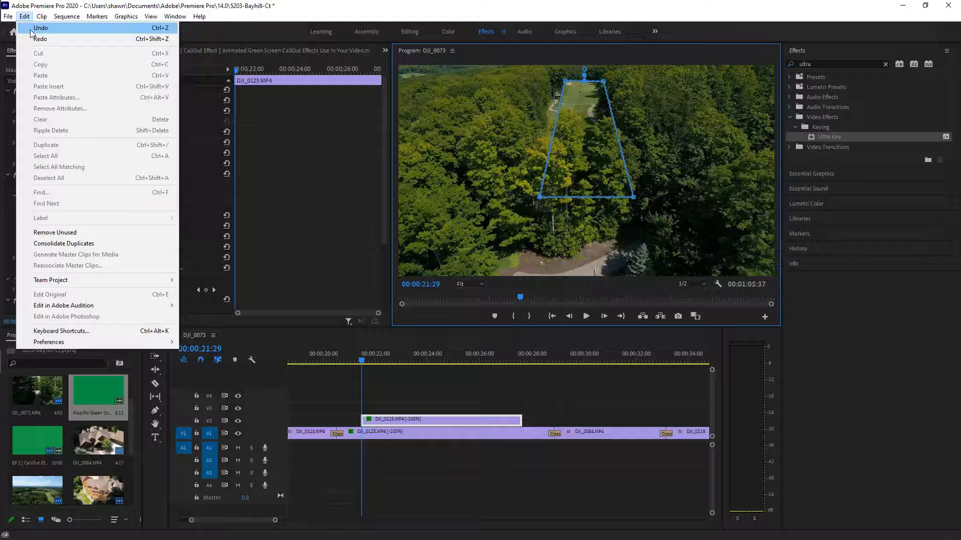
click(30, 28)
click(24, 16)
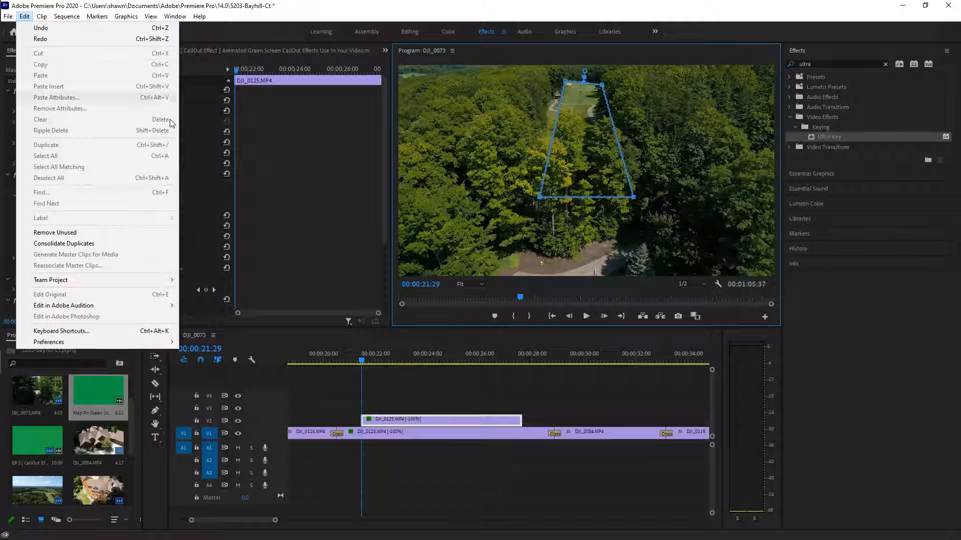
click(314, 12)
key(ctrl+z)
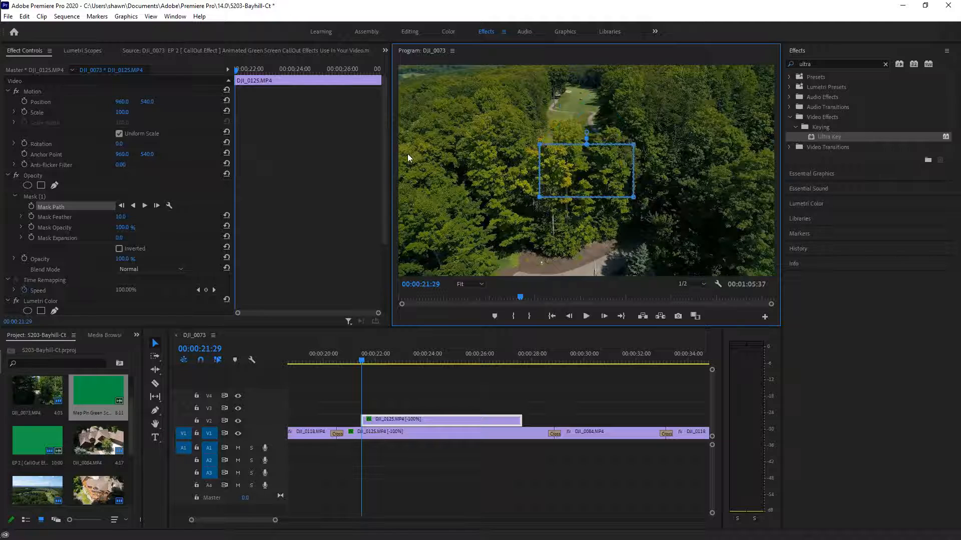
key(ctrl+z)
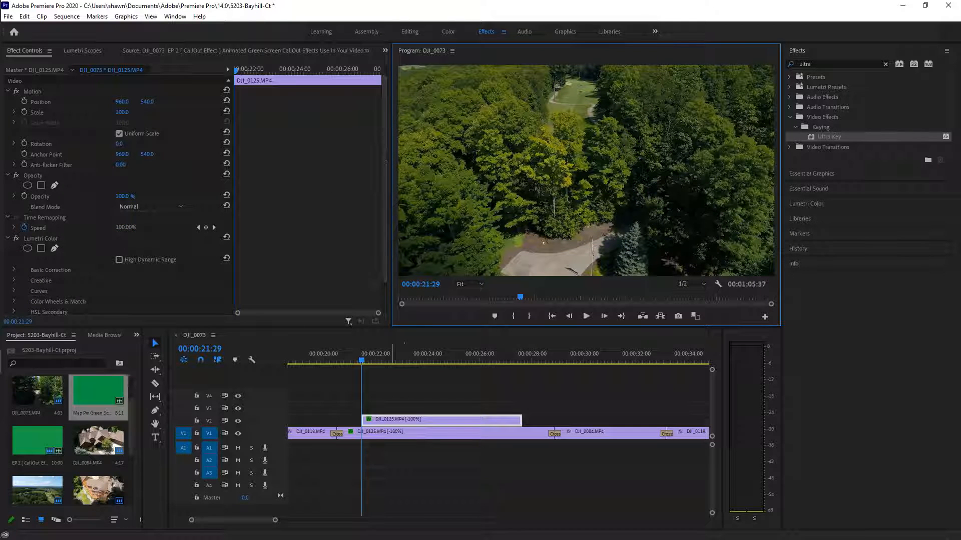
Add a fresh rectangle mask to the V2 clip's Opacity and select the clip
click(39, 185)
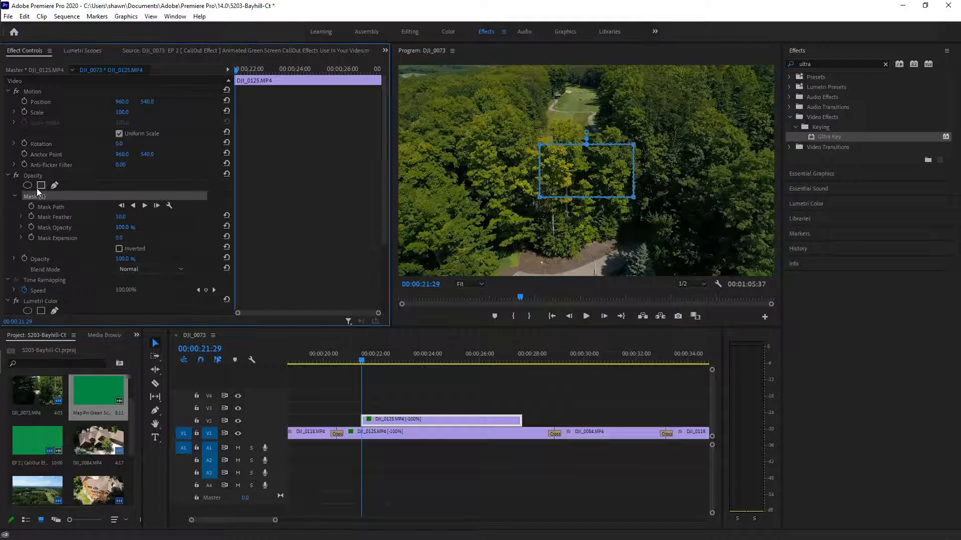
click(379, 422)
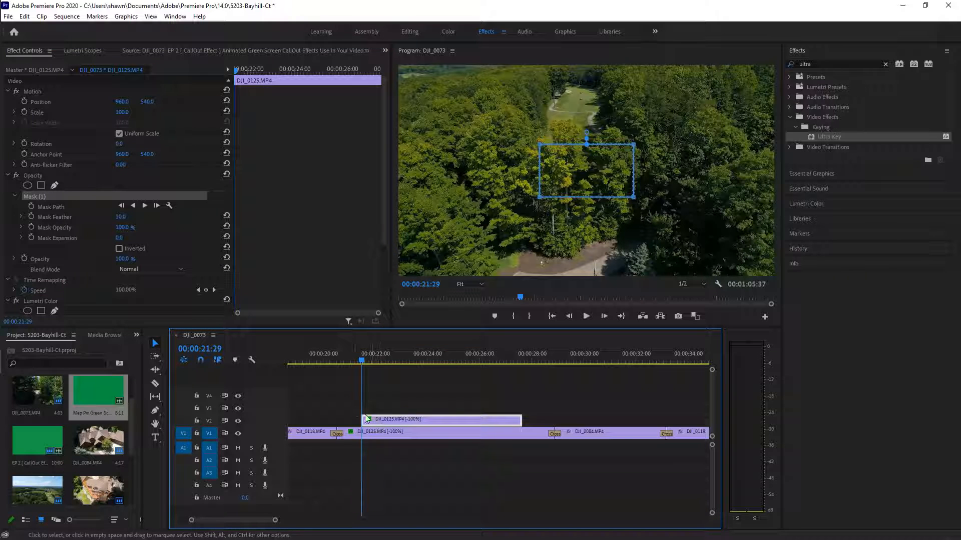
right_click(406, 424)
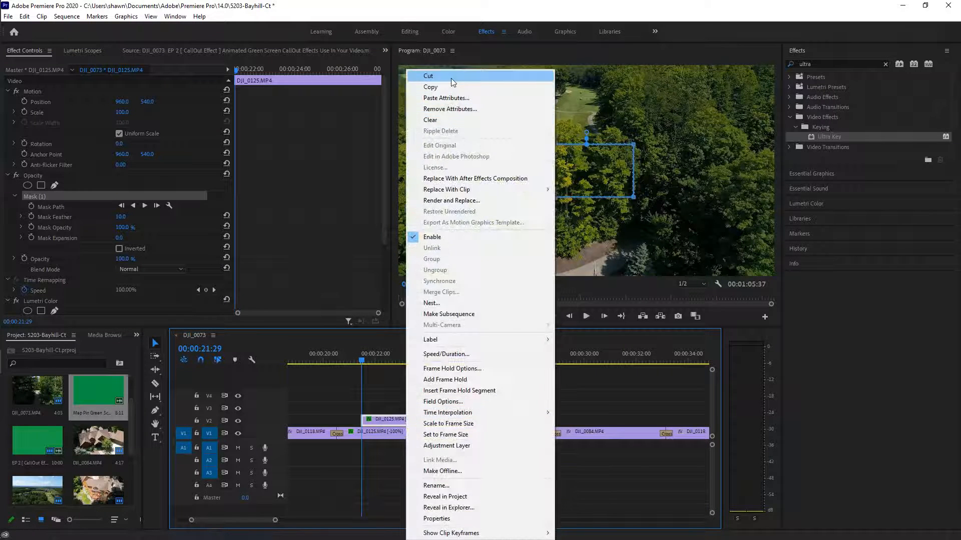
Replace the V2 clip with a DJI_0125 copy from V1, trimming its start and end
click(453, 74)
click(404, 435)
drag(404, 434, 415, 420)
drag(339, 422, 361, 425)
drag(553, 422, 532, 425)
Undo the copy's trims and a trial shift later in time
click(24, 16)
click(41, 28)
click(25, 17)
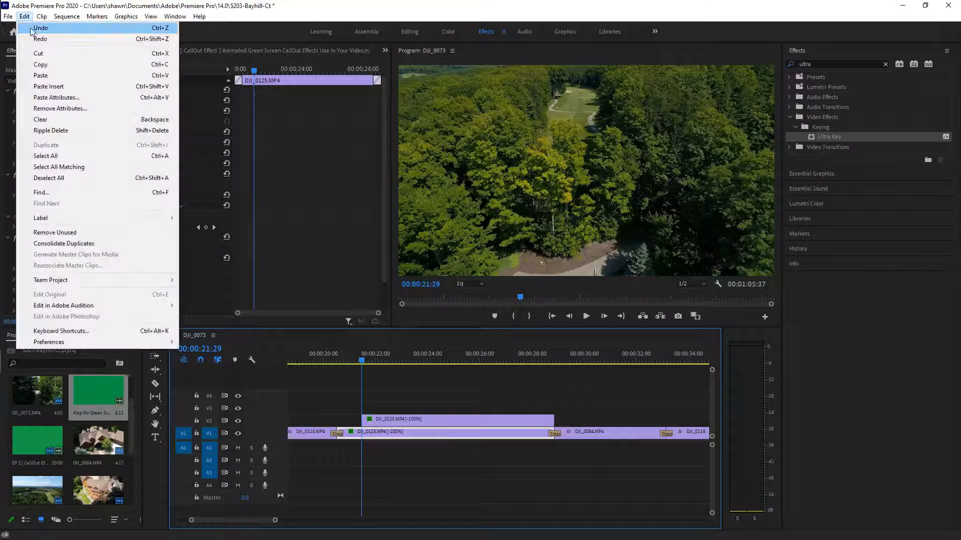
click(31, 29)
click(24, 16)
click(31, 28)
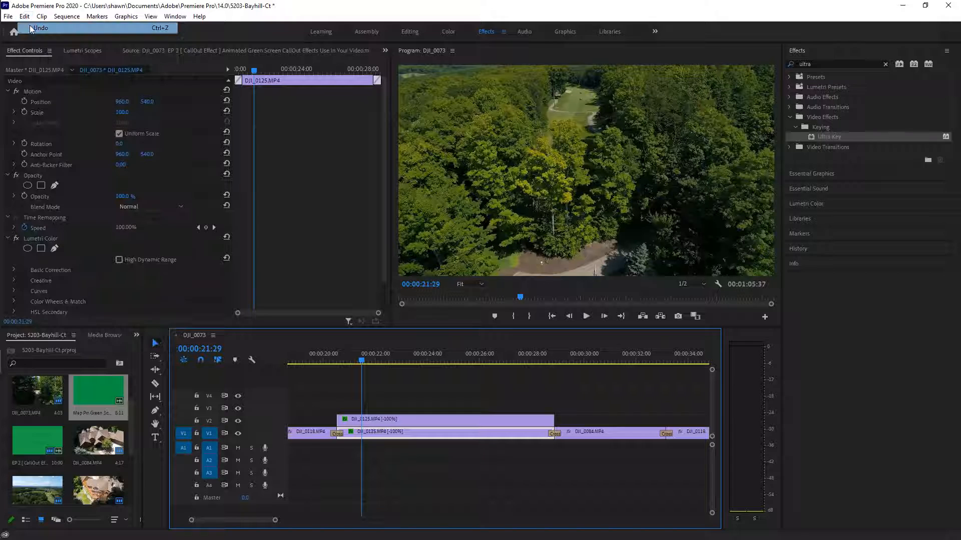
drag(423, 429, 452, 421)
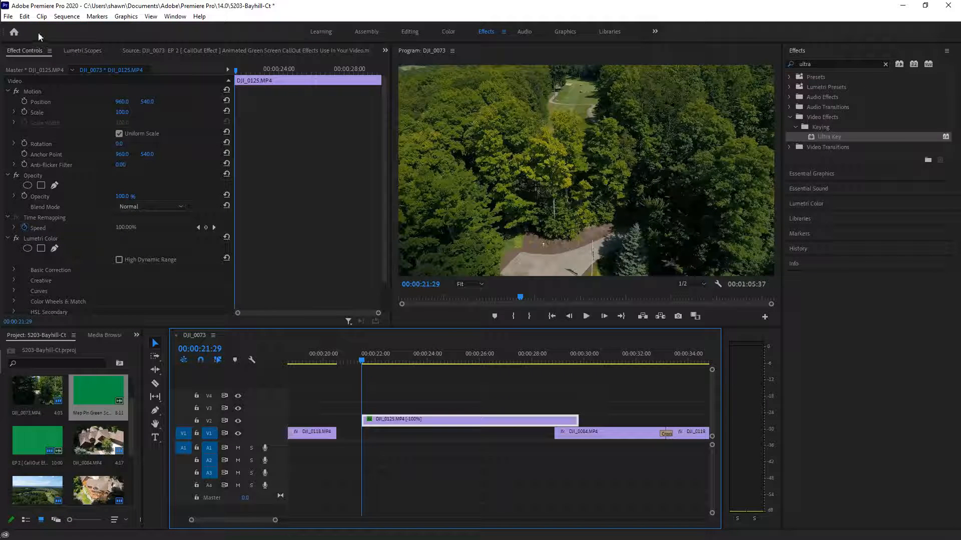
click(25, 16)
click(31, 29)
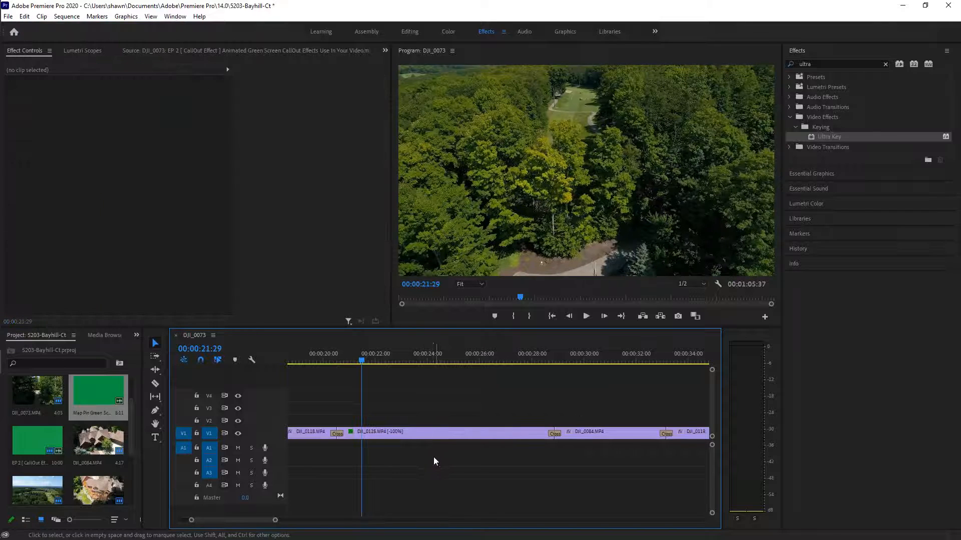
Place the DJI_0125 copy on V2 aligned with the original and trim its start to the playhead
drag(429, 433, 456, 429)
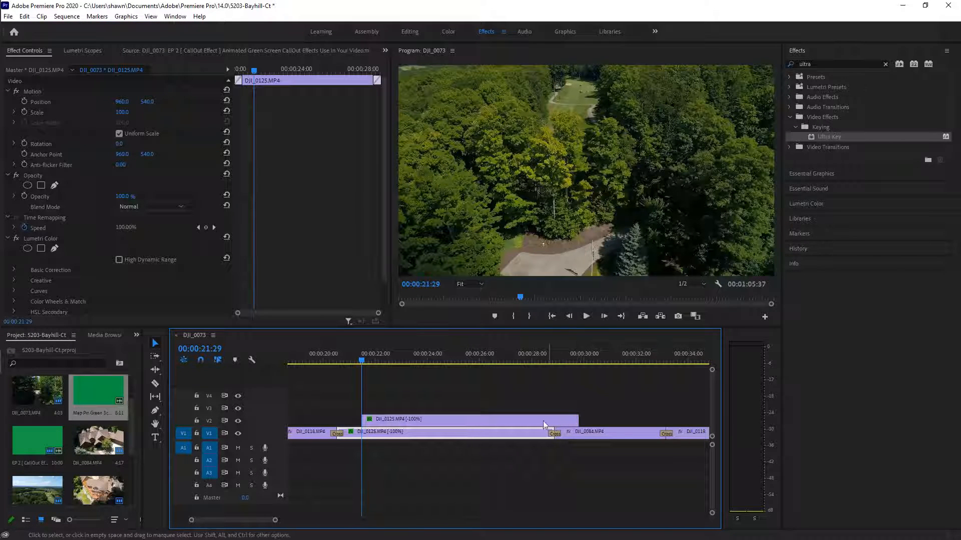
drag(527, 419, 504, 426)
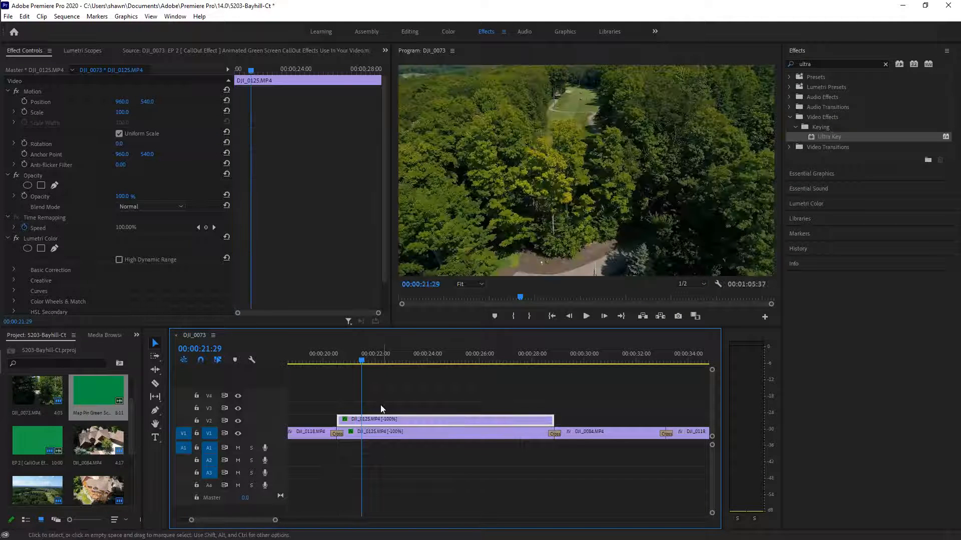
drag(338, 419, 362, 420)
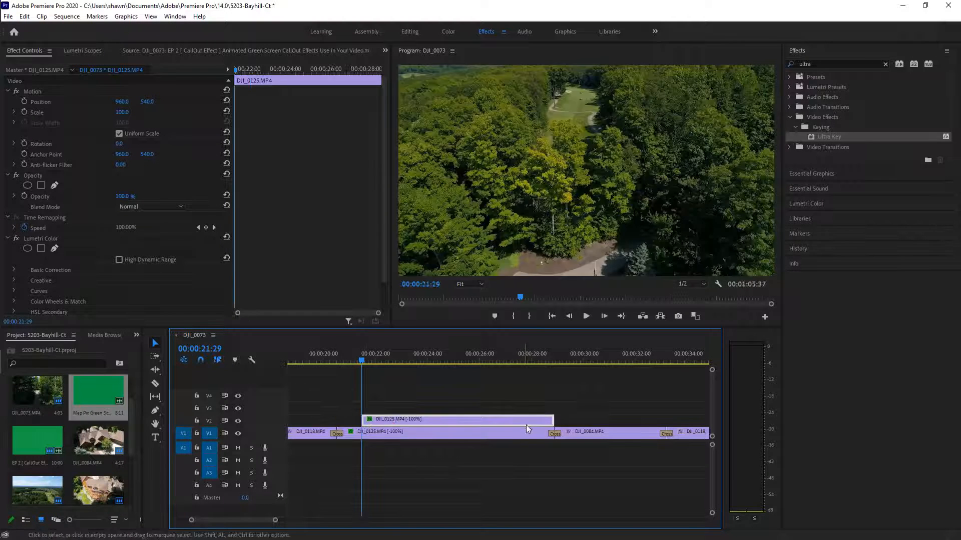
Shorten the V2 copy's end, checking the playhead between 00:00:21:44 and 00:00:21:26
click(360, 362)
drag(360, 362, 367, 363)
drag(549, 420, 520, 420)
click(369, 363)
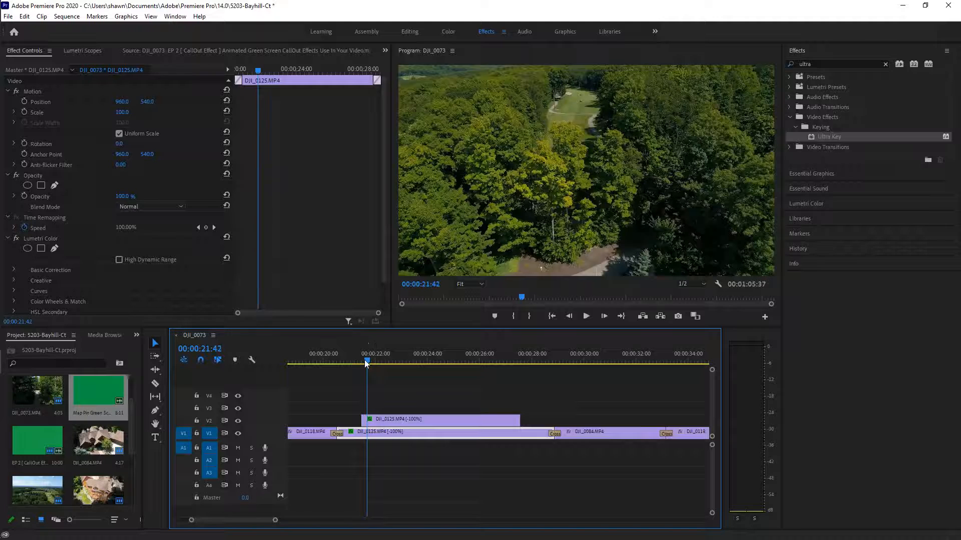
drag(368, 363, 362, 360)
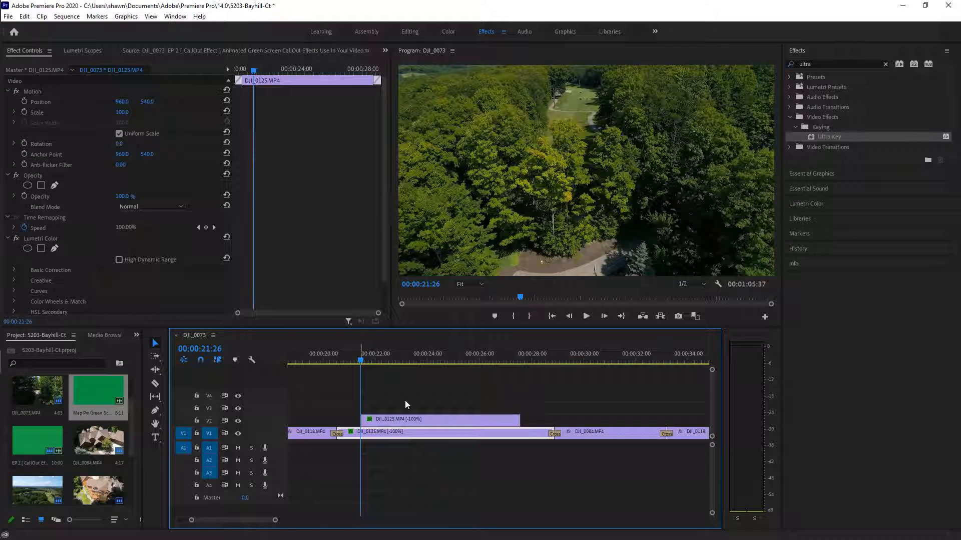
Add a rectangle mask, Mask (1), to the V2 DJI_0125 copy's Opacity
click(431, 414)
click(428, 418)
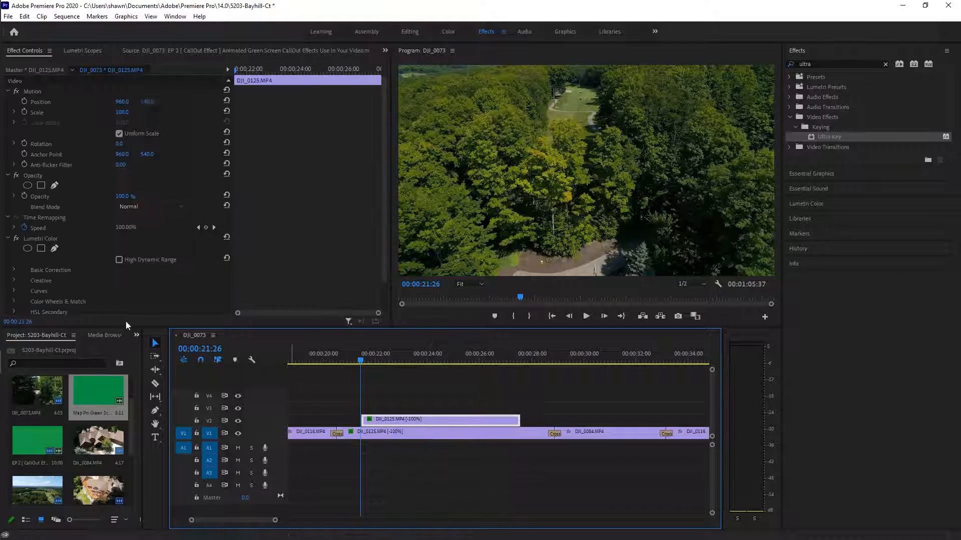
click(41, 186)
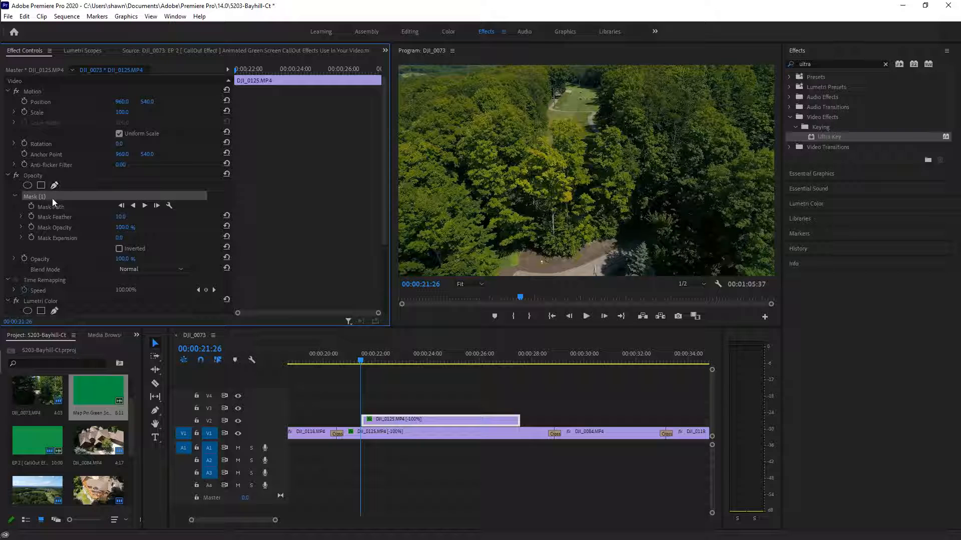
click(421, 420)
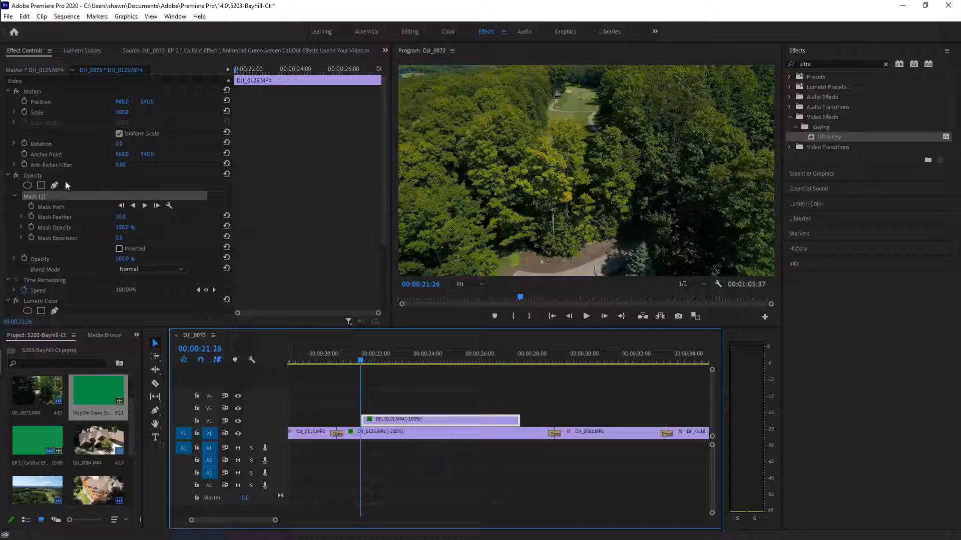
click(57, 205)
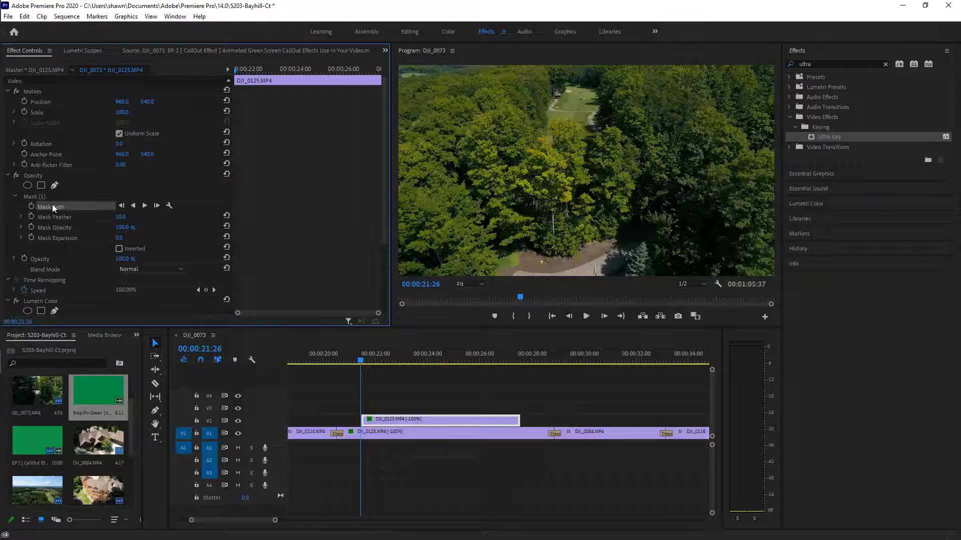
Clear the extra second rectangle mask, Mask (2), from the clip
click(41, 185)
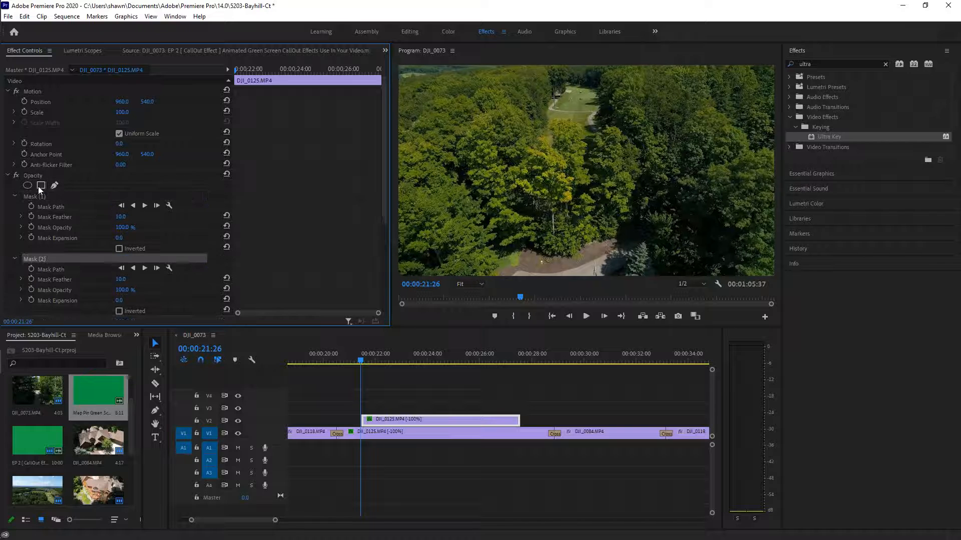
click(46, 195)
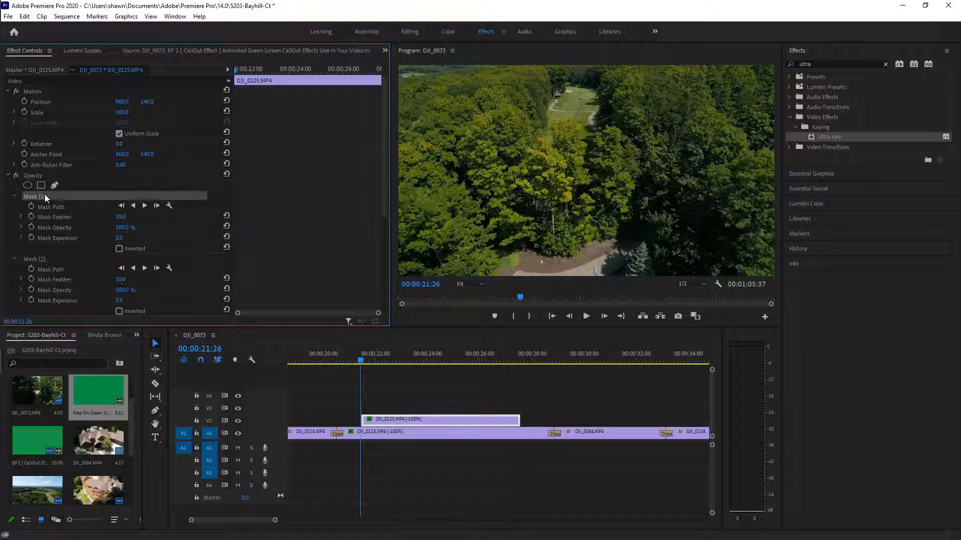
right_click(17, 256)
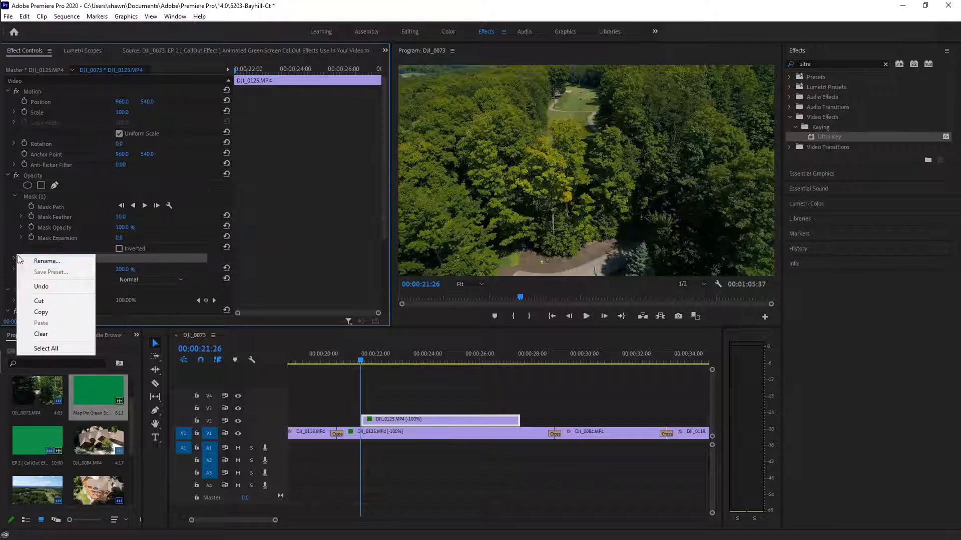
click(28, 302)
click(41, 184)
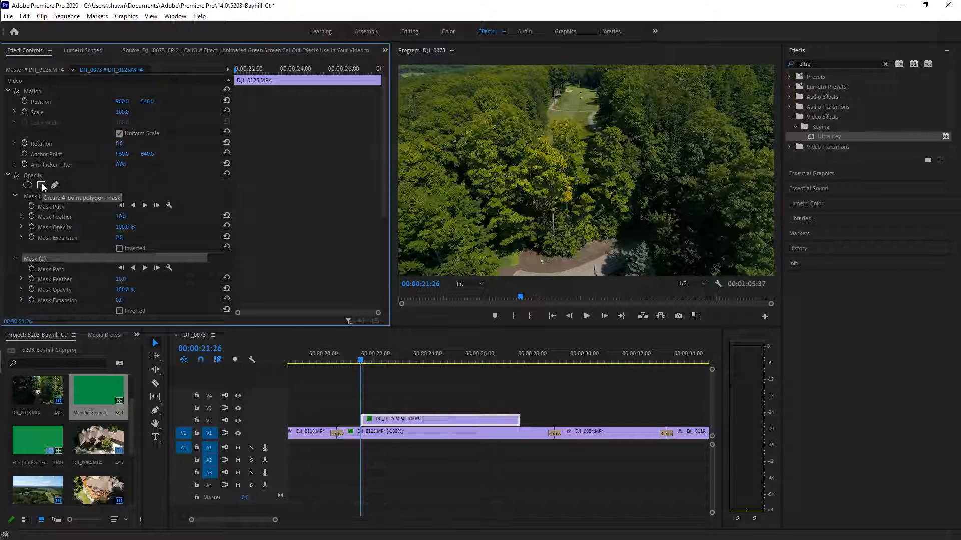
right_click(46, 261)
click(75, 302)
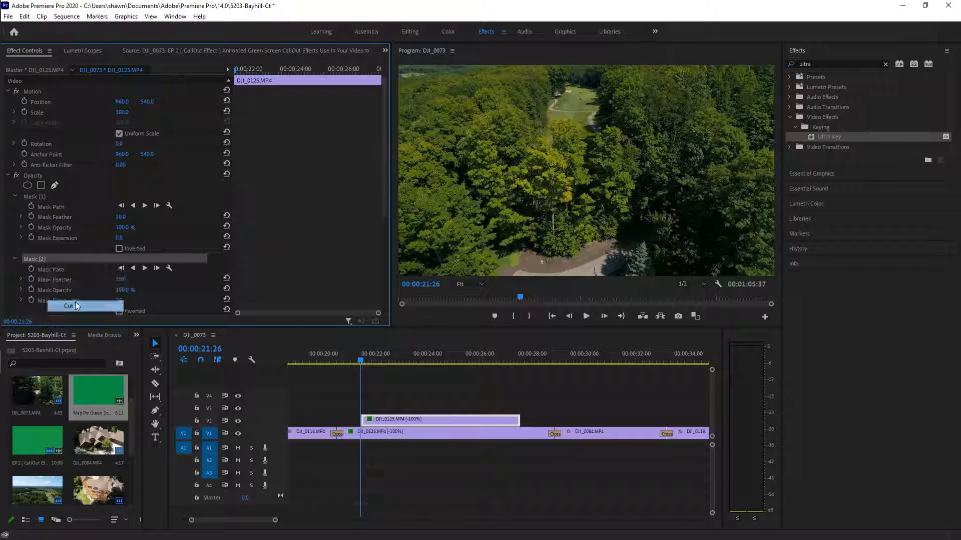
At 00:00:21:31, select Mask (1) to show its outline in the Program monitor
click(55, 208)
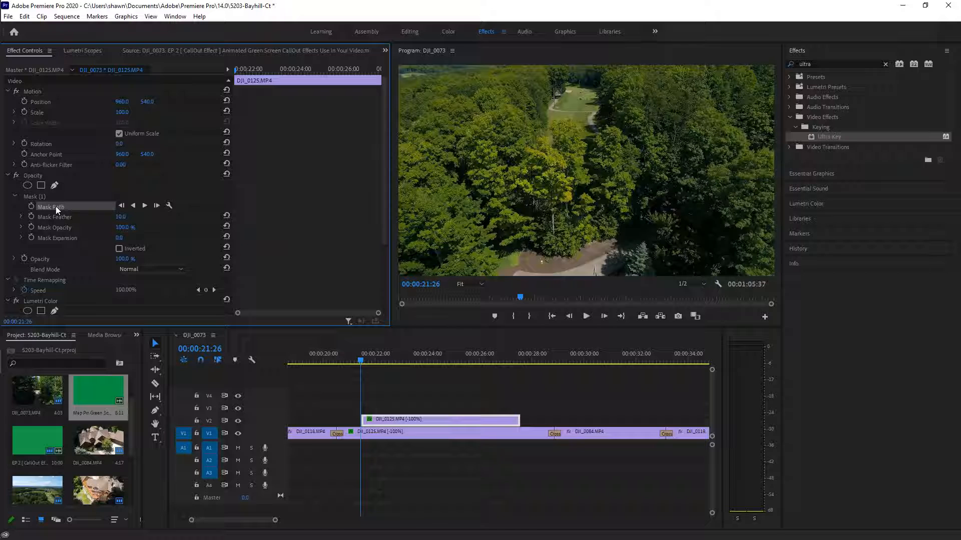
click(361, 361)
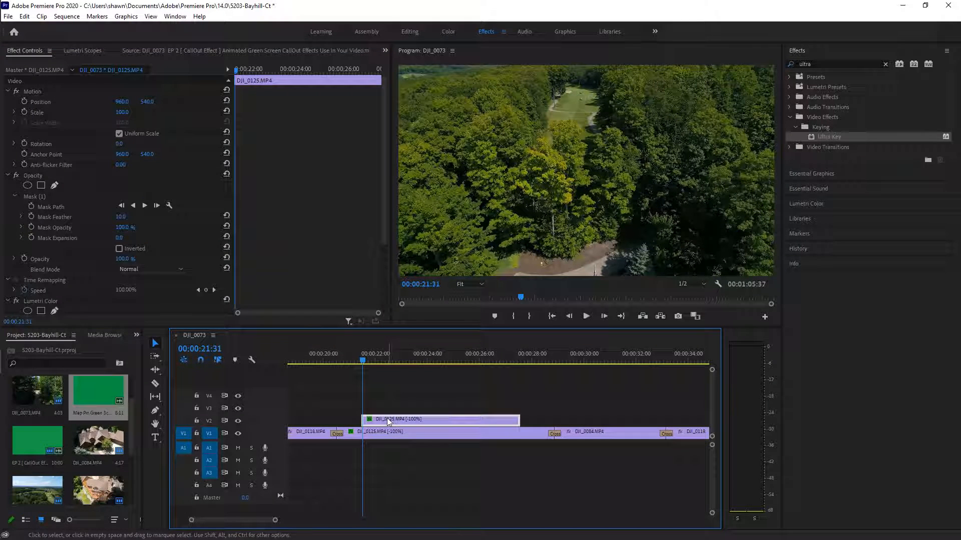
click(52, 197)
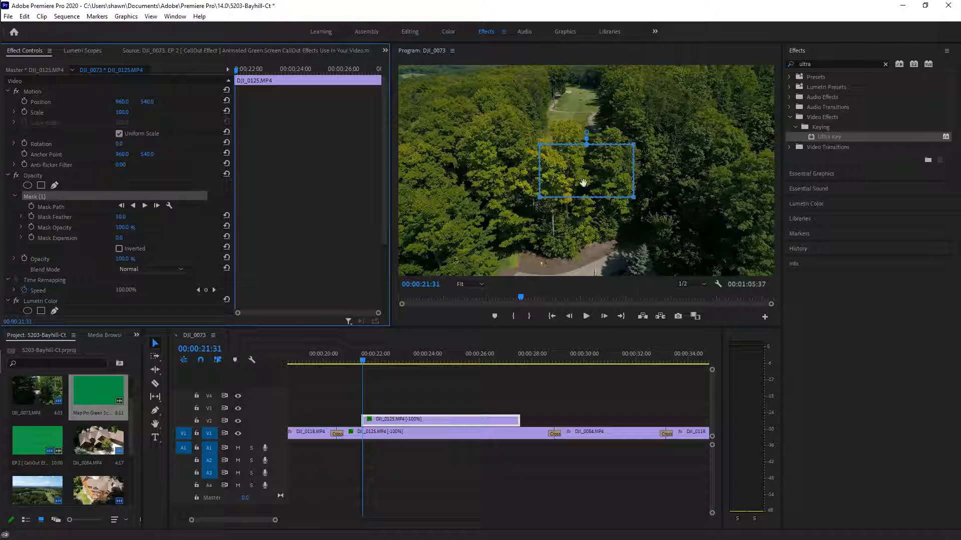
Pull the mask's top corners up the fairway and inward to form a trapezoid
click(538, 148)
drag(538, 146, 566, 80)
drag(635, 146, 608, 86)
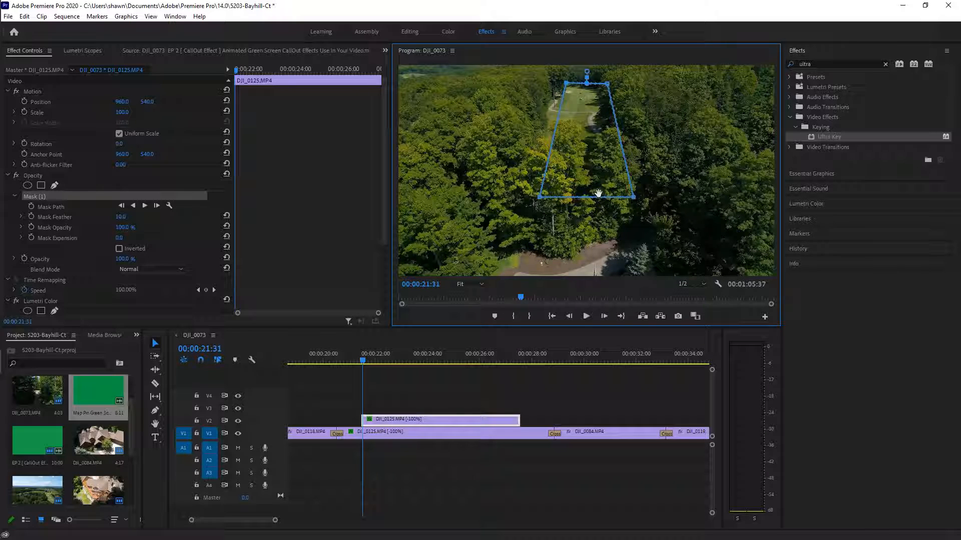
Spread the mask's bottom-left and bottom-right corners outward around the fairway
drag(540, 196, 510, 179)
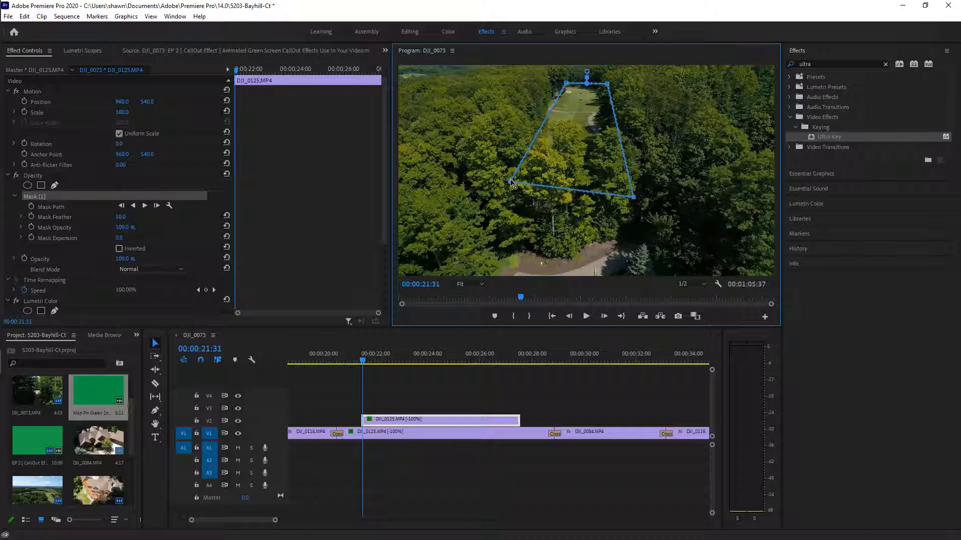
drag(634, 197, 633, 189)
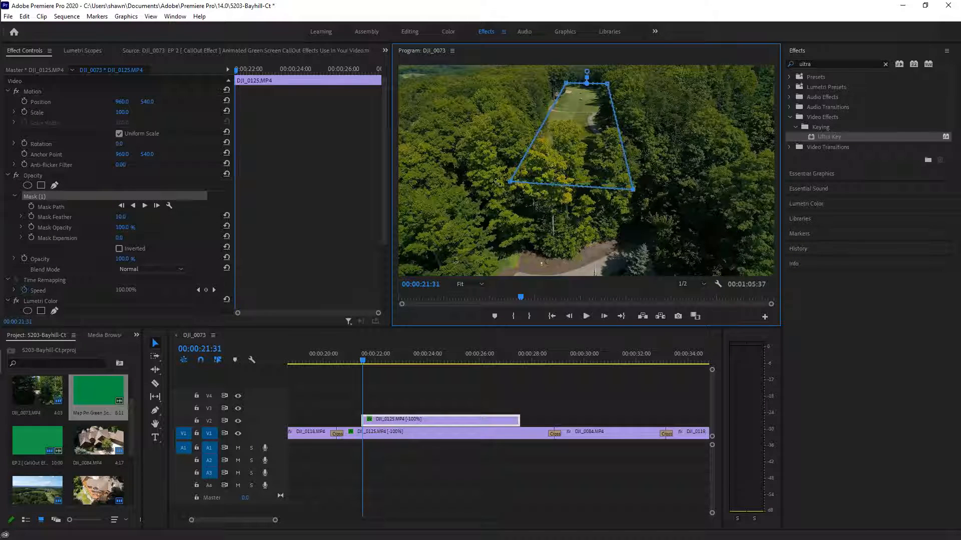
drag(511, 185, 515, 188)
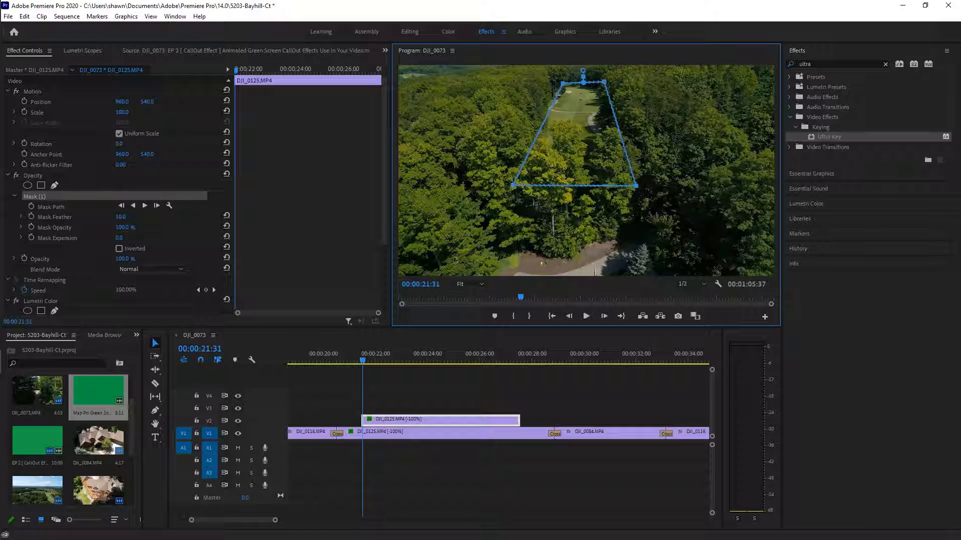
click(24, 16)
click(31, 28)
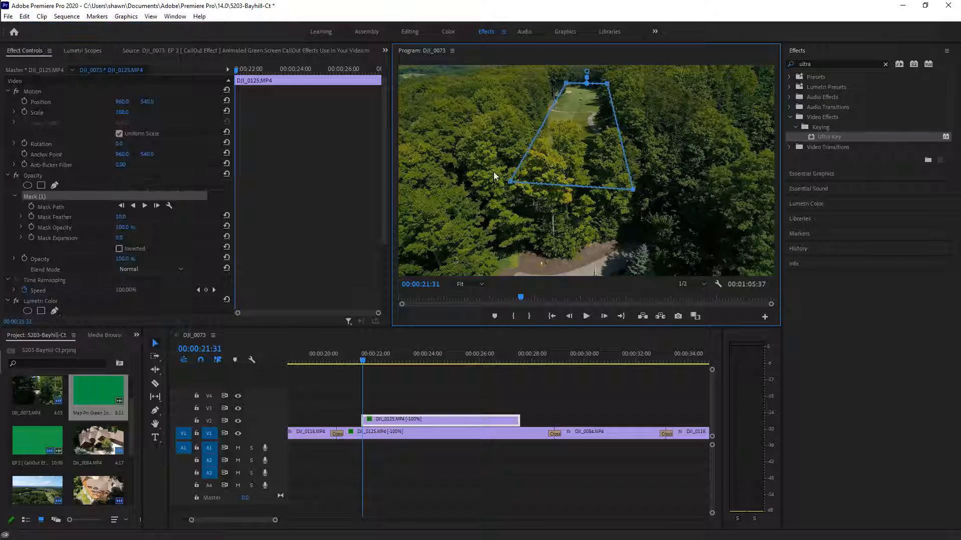
drag(511, 182, 502, 192)
drag(633, 190, 635, 191)
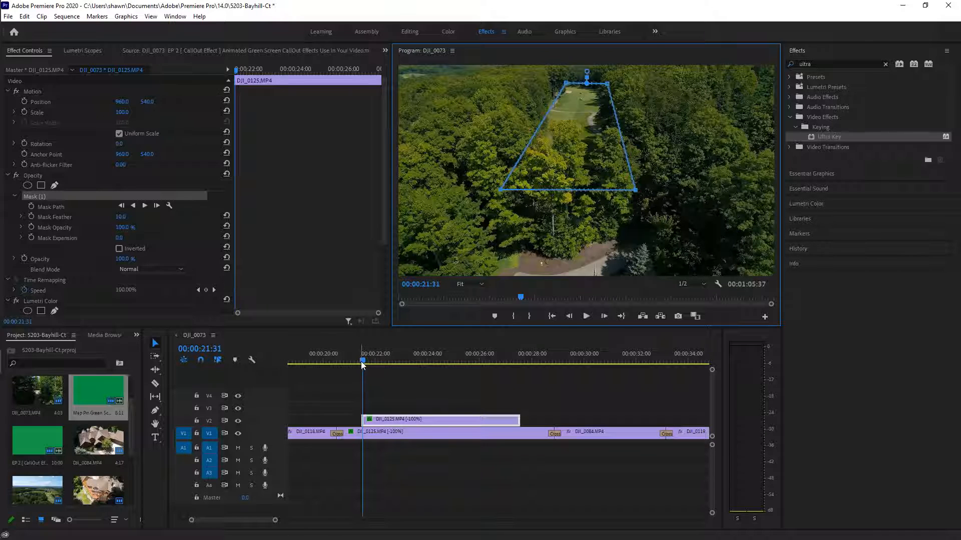
drag(362, 363, 368, 397)
click(370, 420)
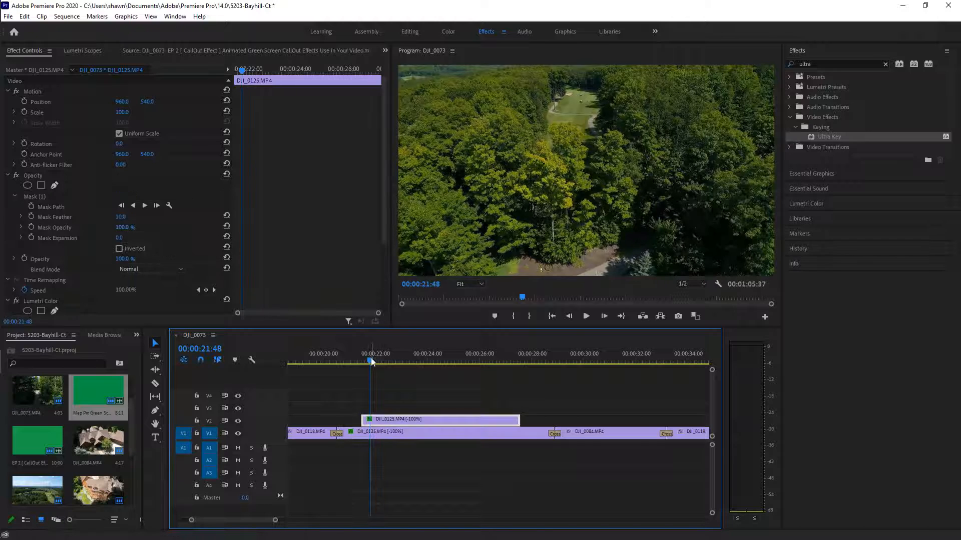
drag(370, 362, 368, 360)
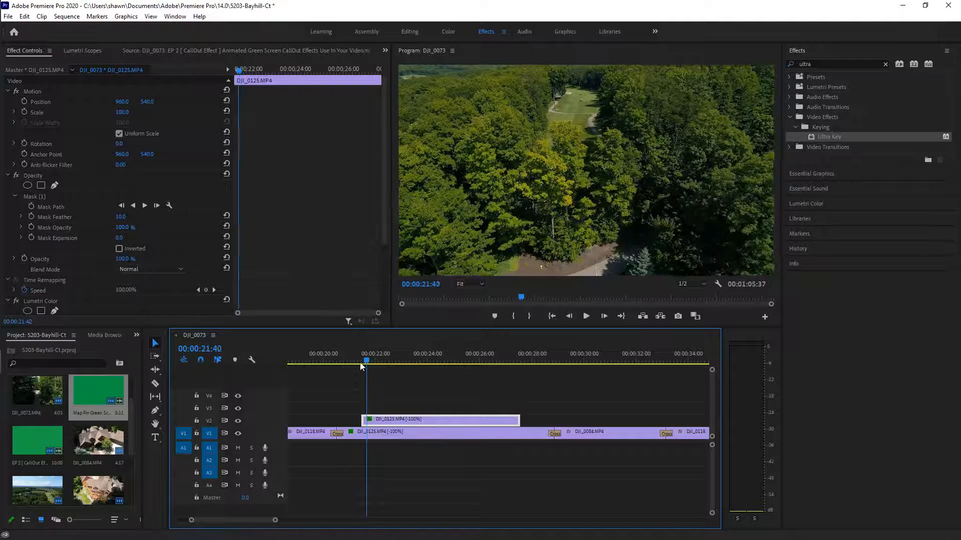
drag(366, 362, 353, 362)
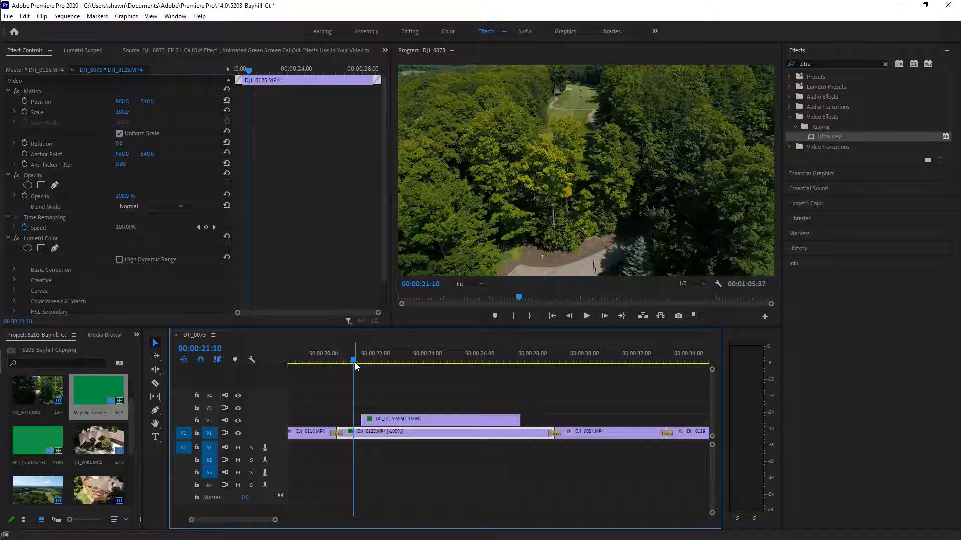
drag(356, 362, 368, 362)
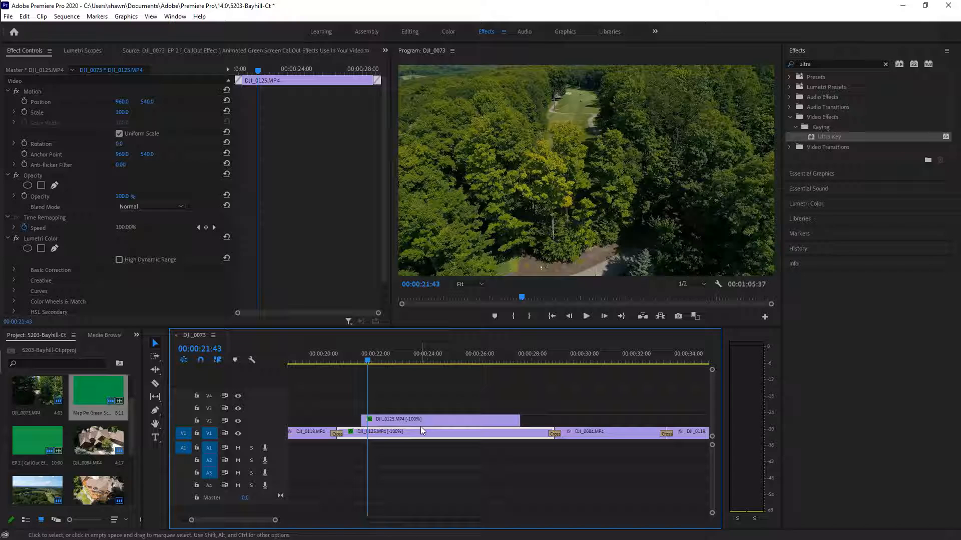
click(470, 423)
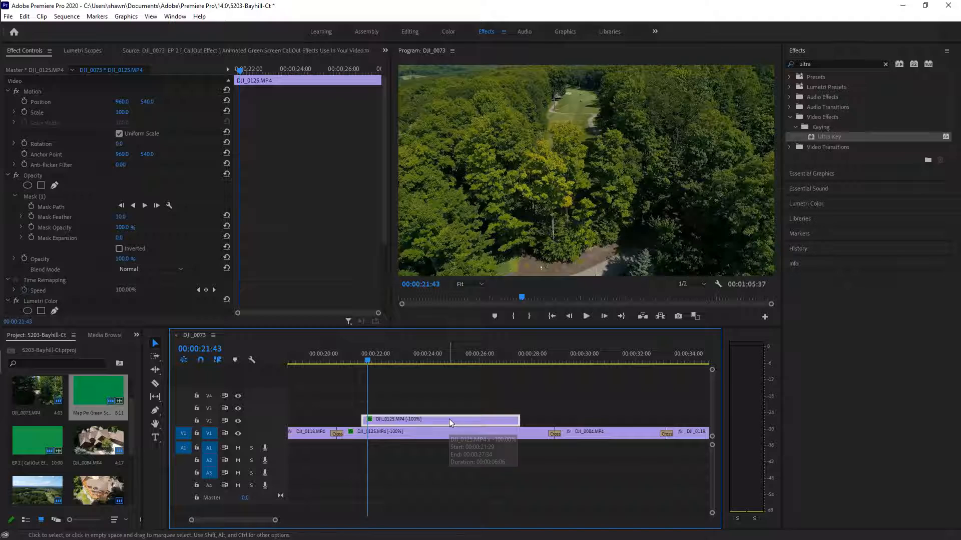
click(41, 196)
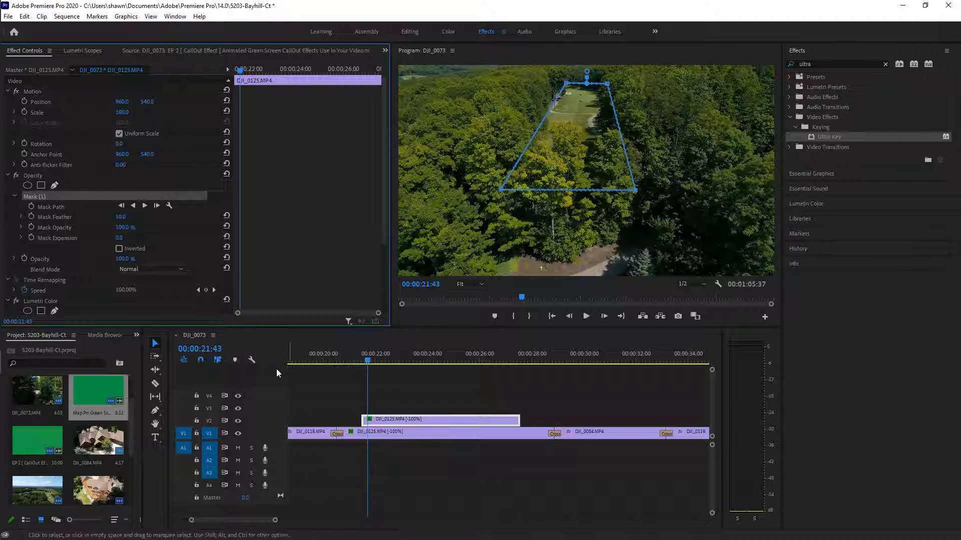
mouse_move(240, 74)
mouse_down()
mouse_move(359, 76)
mouse_move(237, 65)
mouse_move(278, 62)
mouse_move(361, 77)
mouse_move(245, 73)
mouse_move(386, 125)
mouse_move(245, 103)
mouse_move(256, 75)
mouse_up()
click(441, 421)
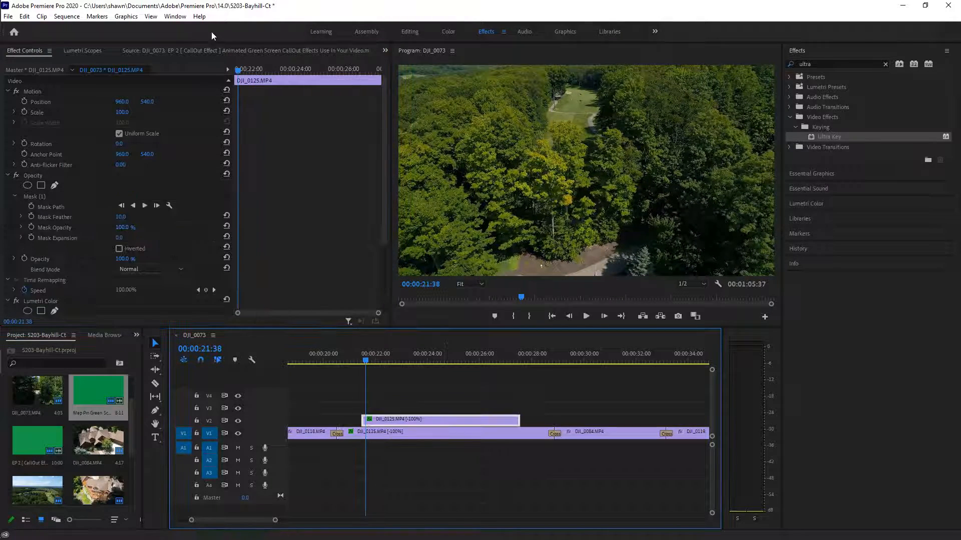
click(41, 195)
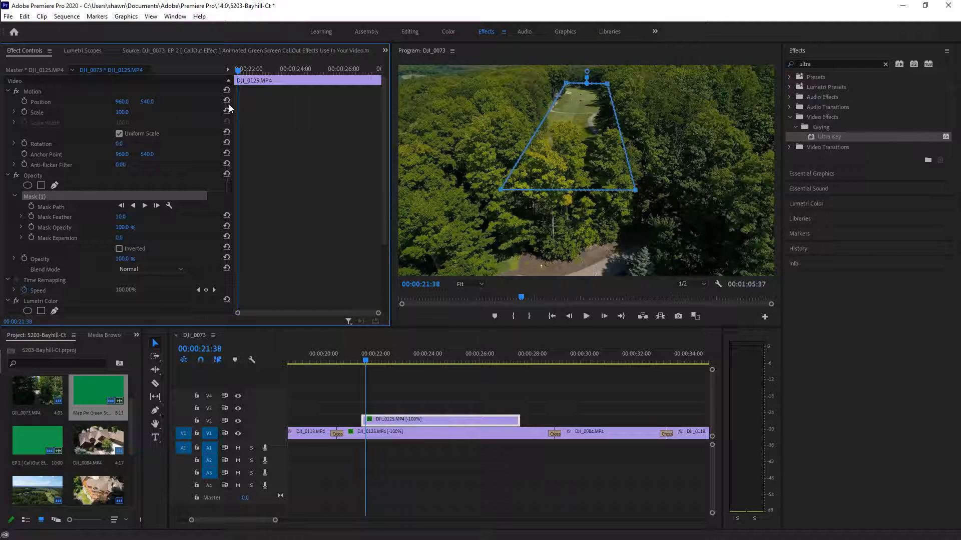
drag(241, 73, 236, 98)
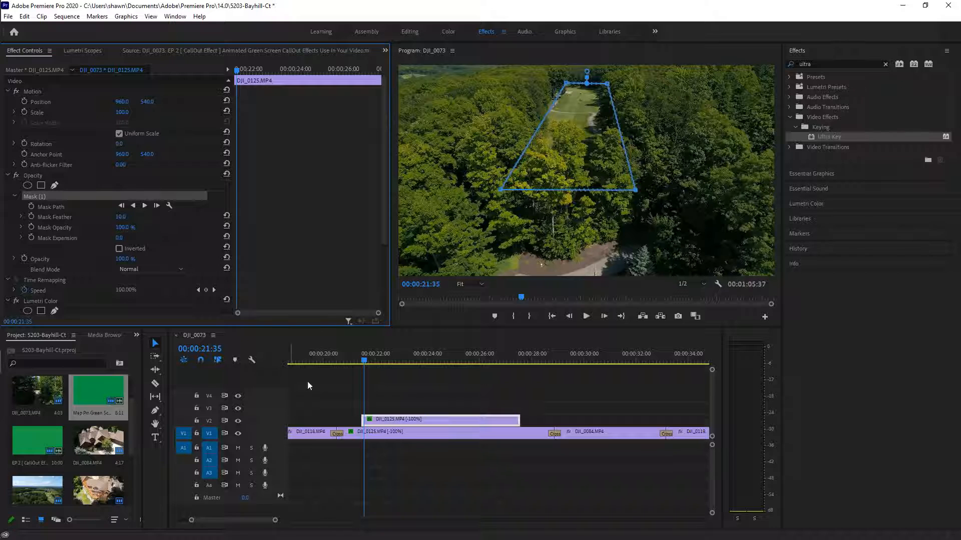
click(422, 423)
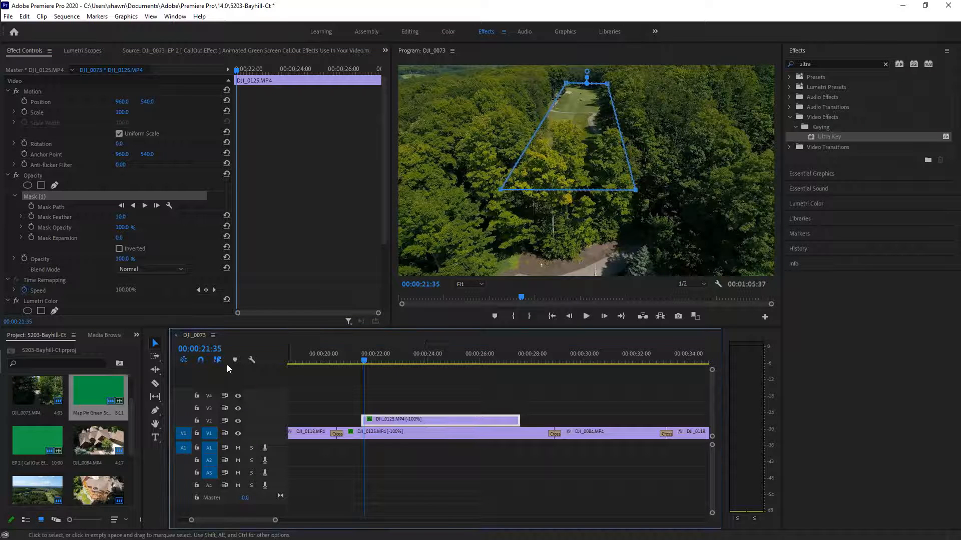
click(145, 207)
click(98, 206)
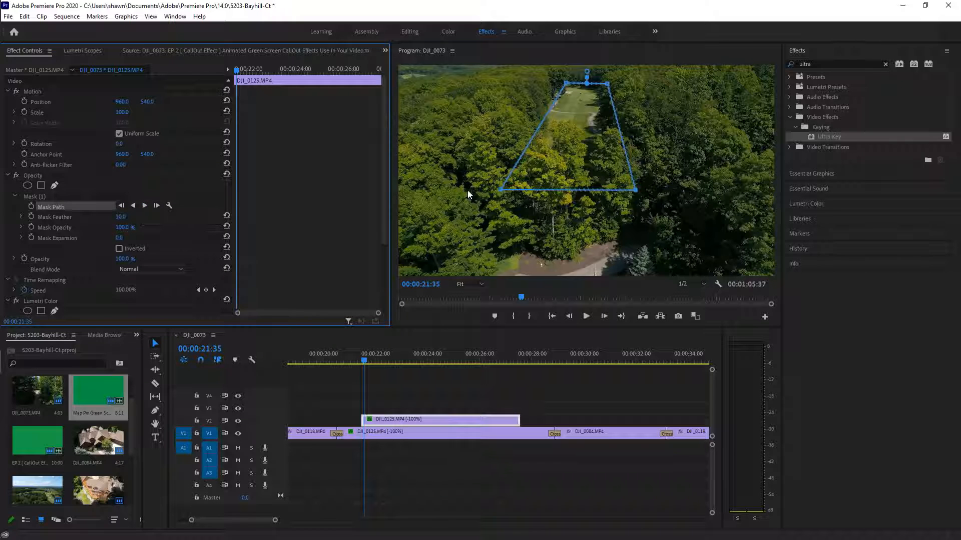
click(420, 421)
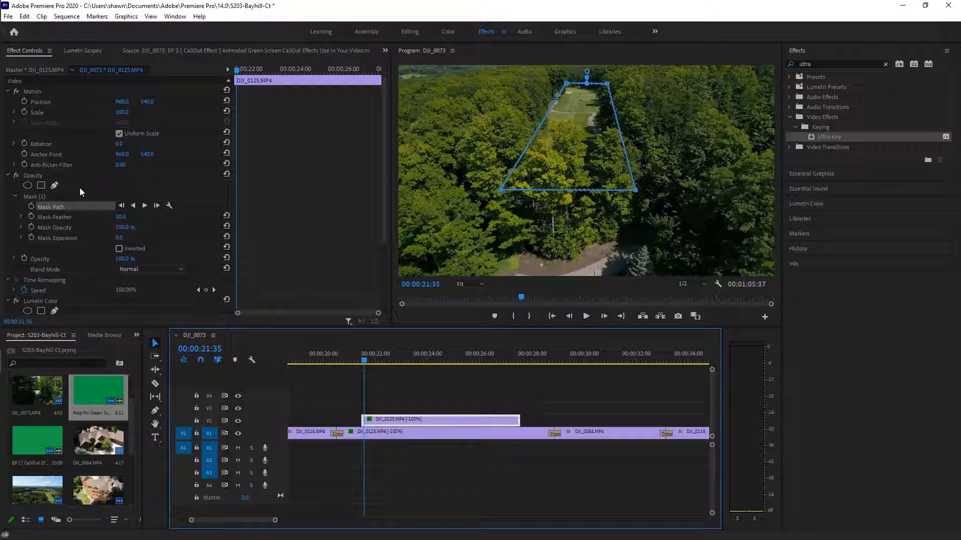
click(29, 194)
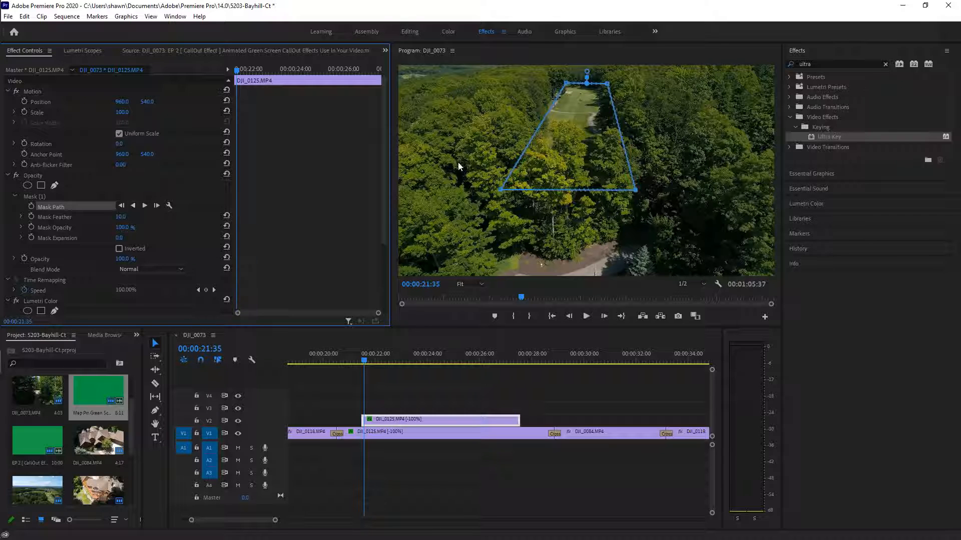
drag(364, 361, 416, 387)
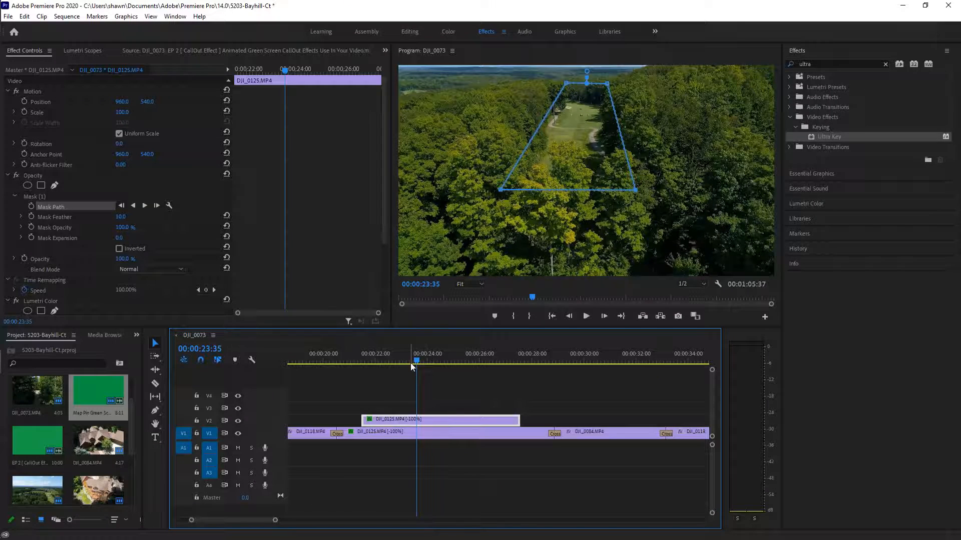
drag(409, 364, 363, 373)
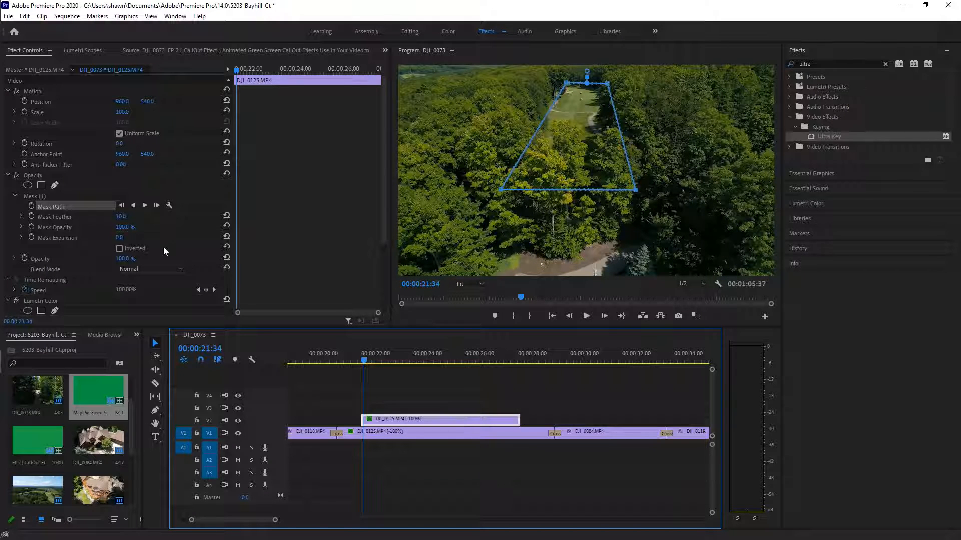
Turn on Mask Path keyframing for Mask (1) near the overlay clip's start
click(50, 197)
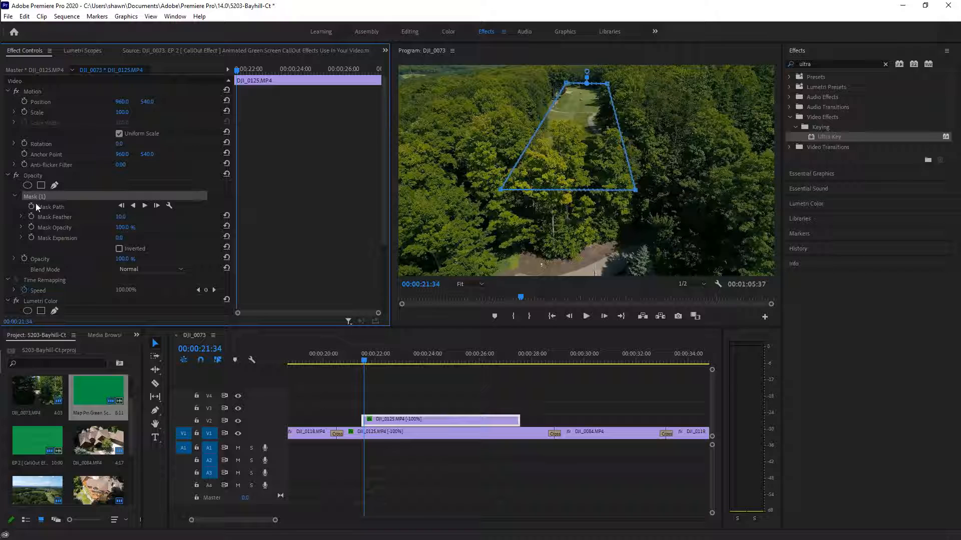
click(31, 208)
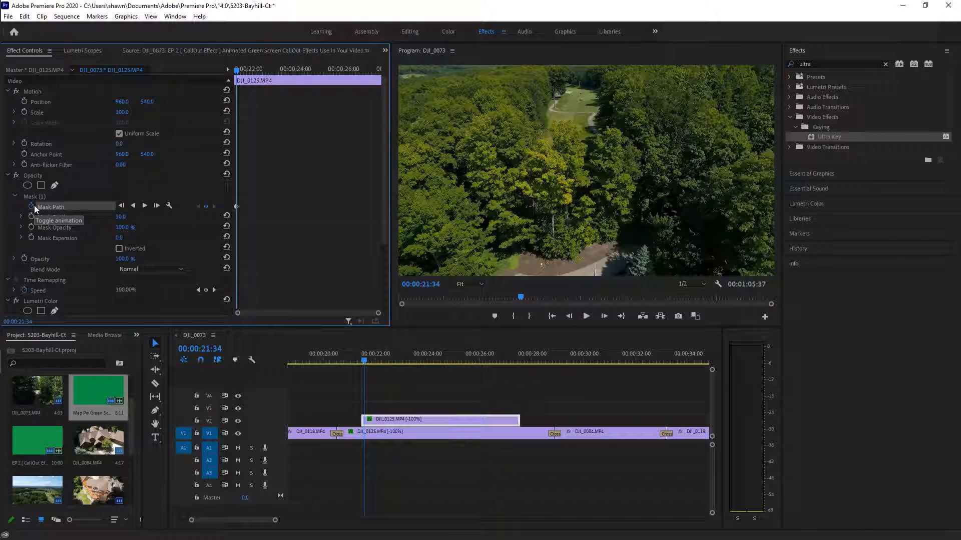
click(438, 422)
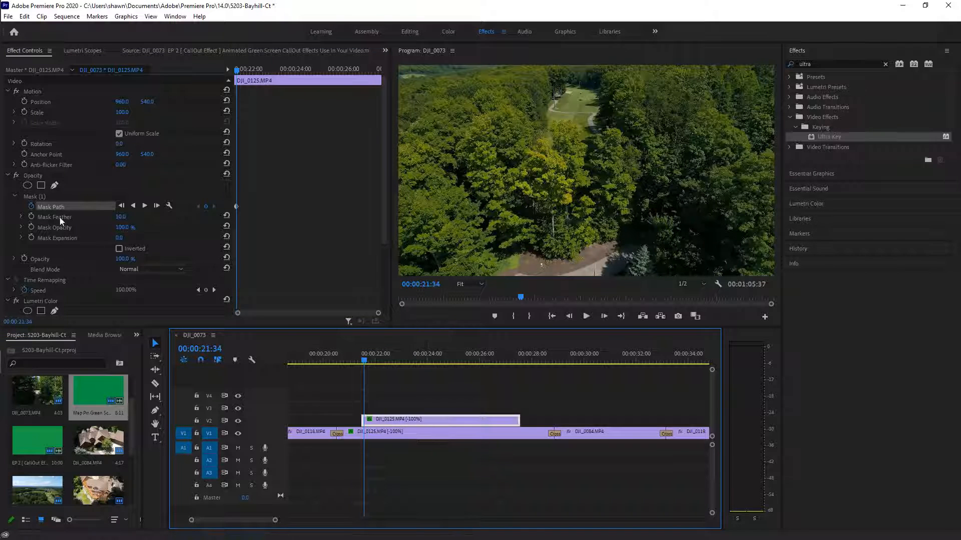
click(43, 195)
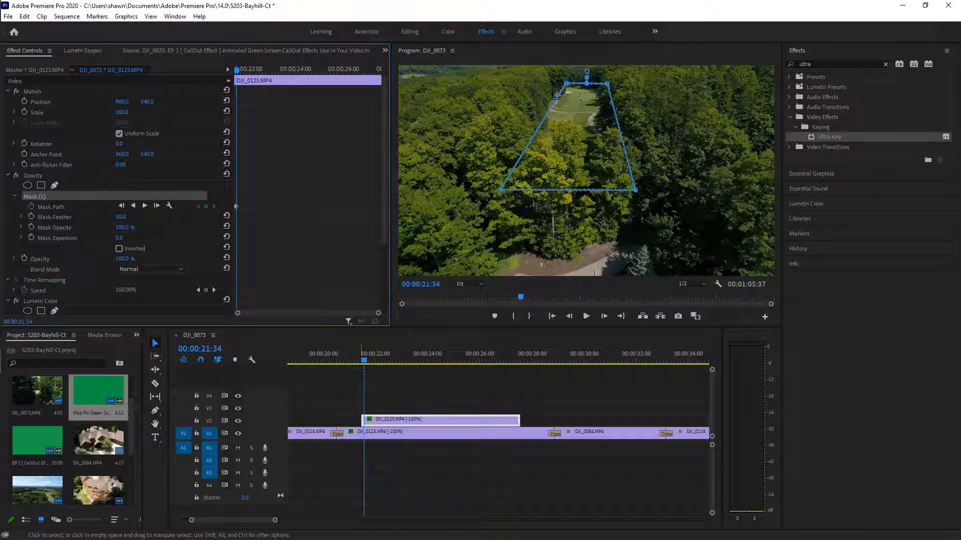
Add a Mask Path keyframe at 00:00:27:27 near the overlay clip's end
click(363, 361)
drag(363, 362, 515, 391)
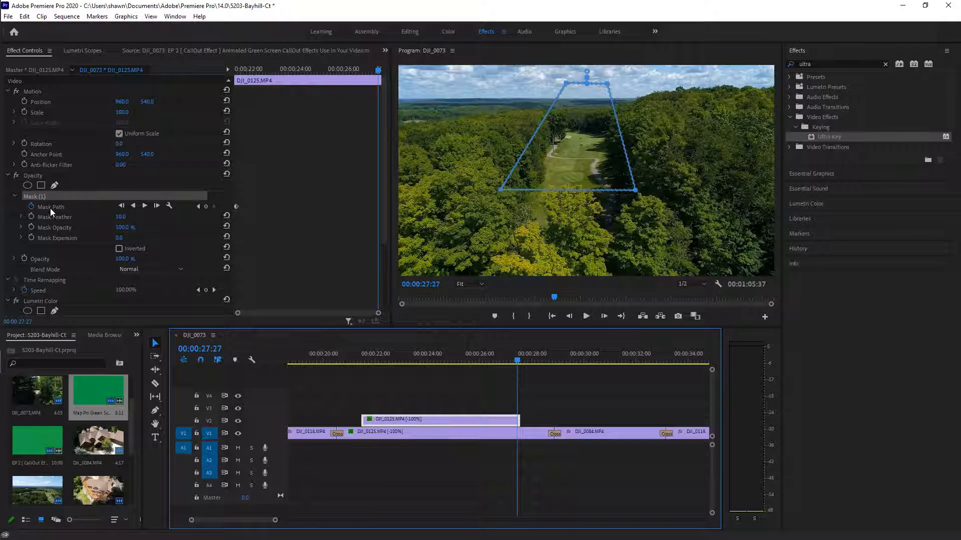
click(206, 207)
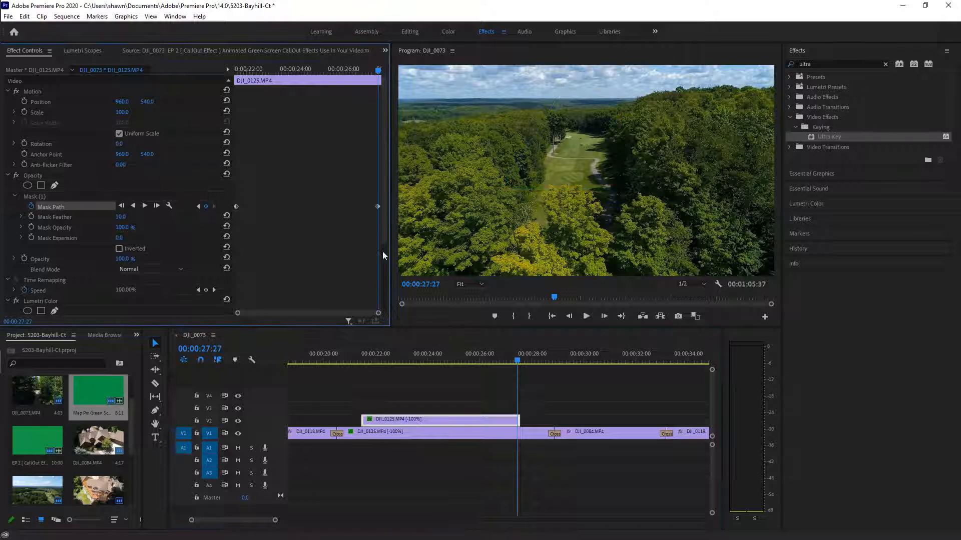
Nudge the V2 overlay clip slightly earlier and reselect Mask (1)
drag(458, 419, 454, 419)
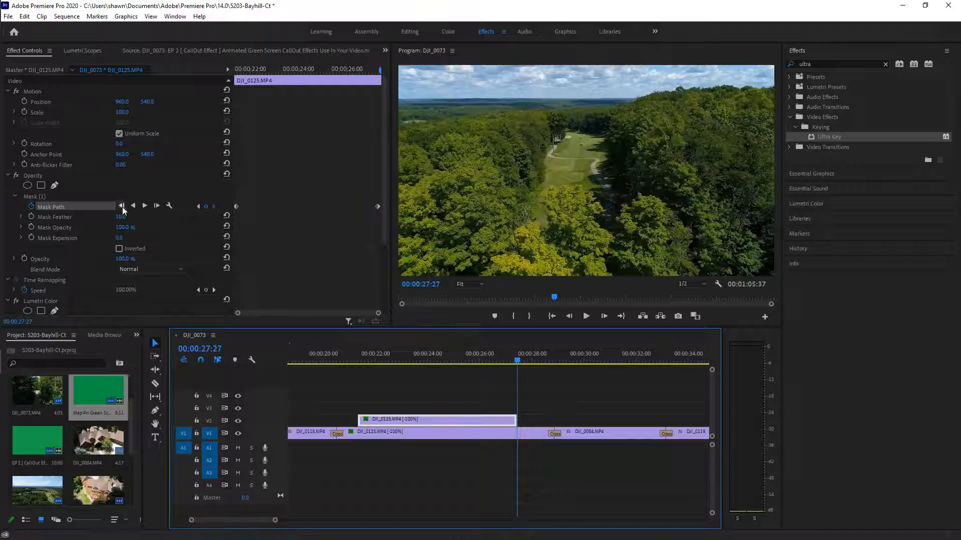
click(74, 198)
click(65, 195)
click(65, 203)
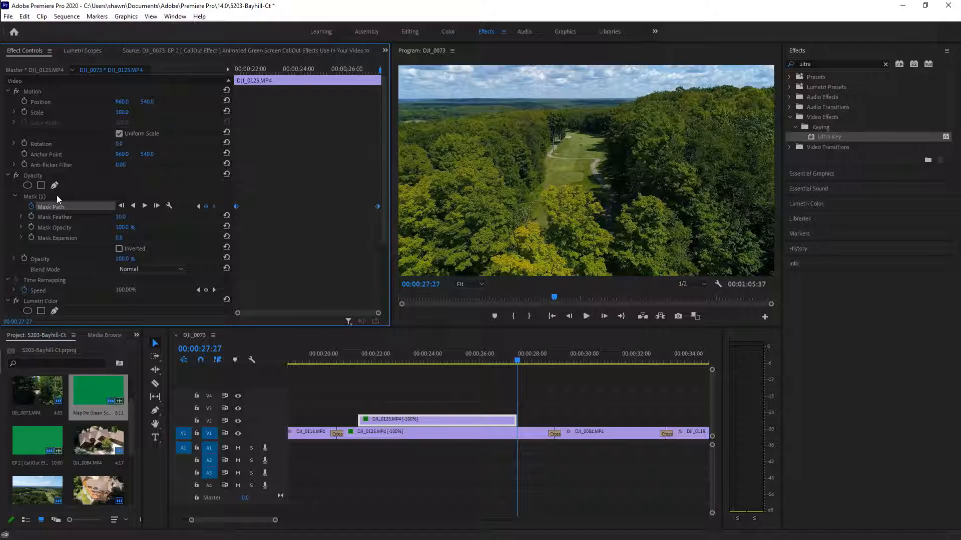
click(56, 195)
click(515, 356)
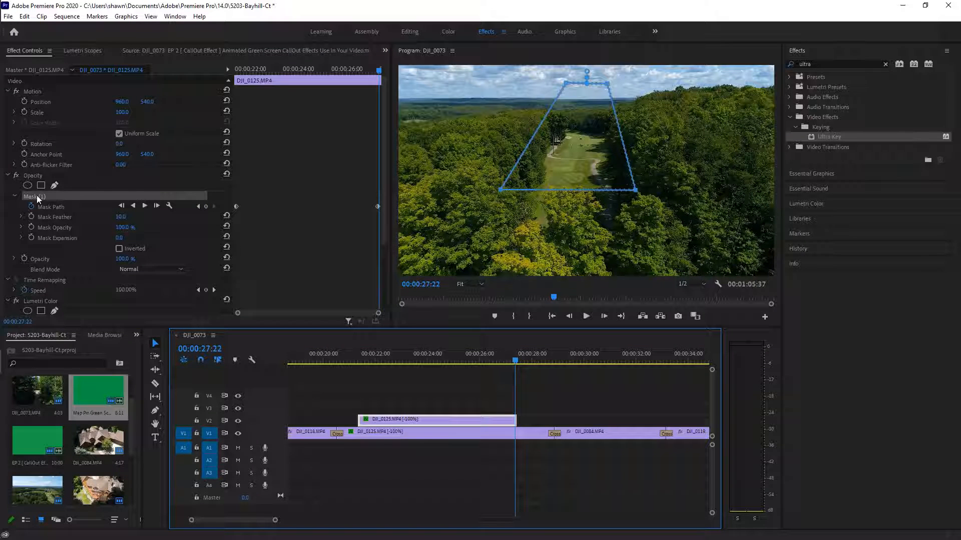
Scrub to 00:00:27:03 near the overlay's end and add Mask Path keyframes there
click(52, 207)
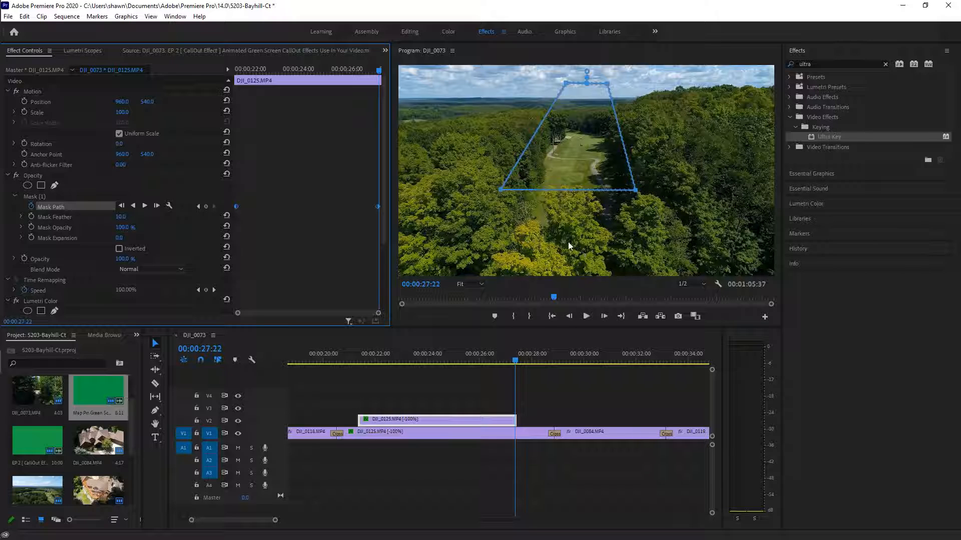
click(516, 360)
drag(516, 359, 518, 360)
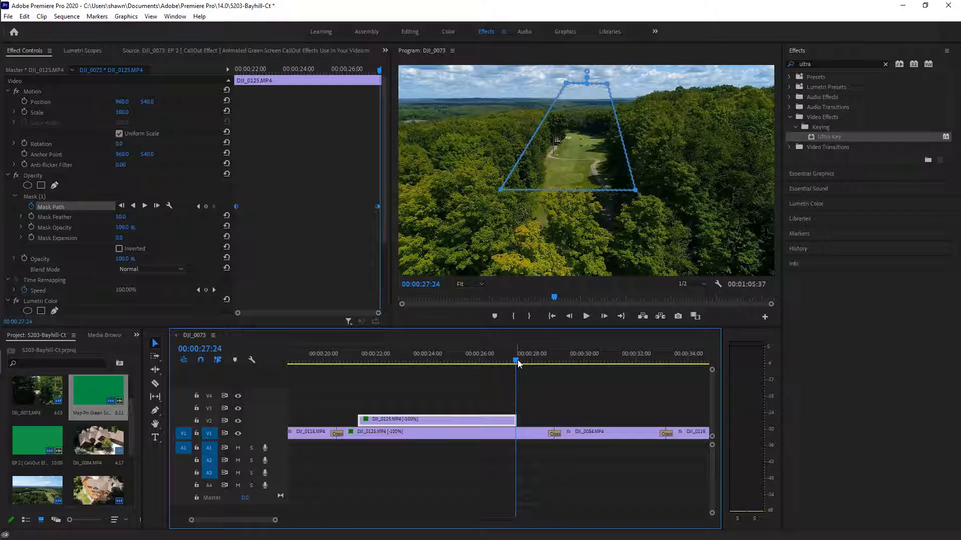
click(197, 207)
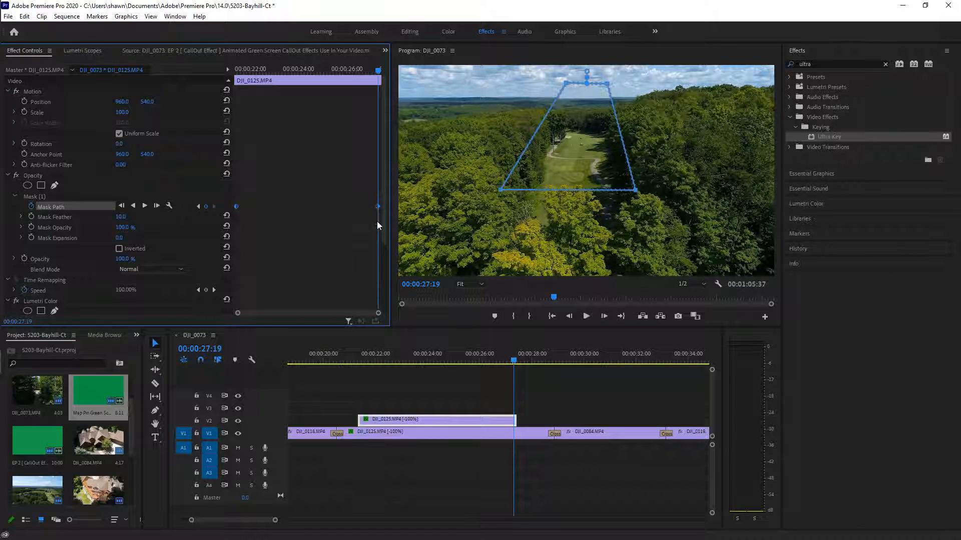
drag(379, 70, 373, 70)
click(205, 206)
click(345, 216)
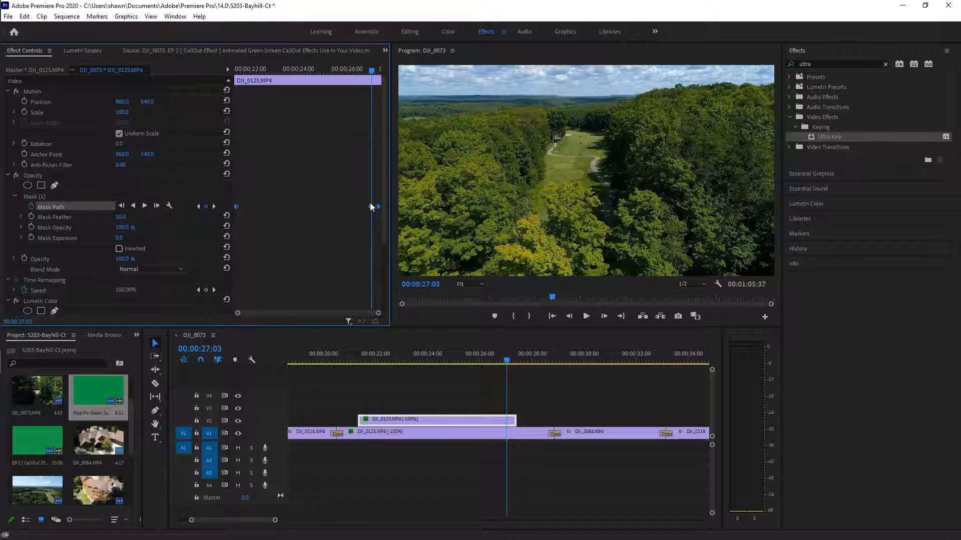
Delete the stray Mask Path keyframe at 00:00:27:03, keeping the one at 00:00:27:19
mouse_move(373, 70)
mouse_down()
mouse_move(363, 75)
mouse_move(377, 86)
mouse_up()
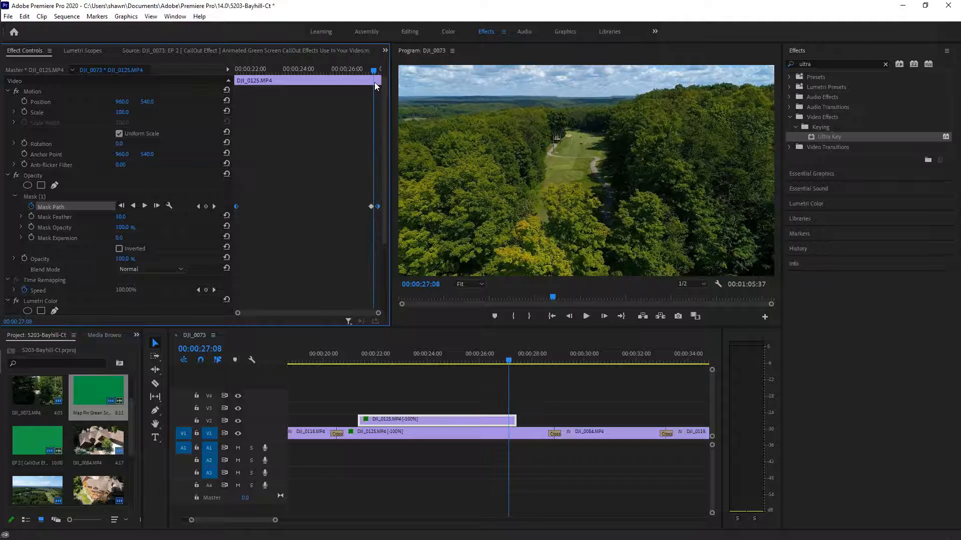
click(198, 206)
click(207, 206)
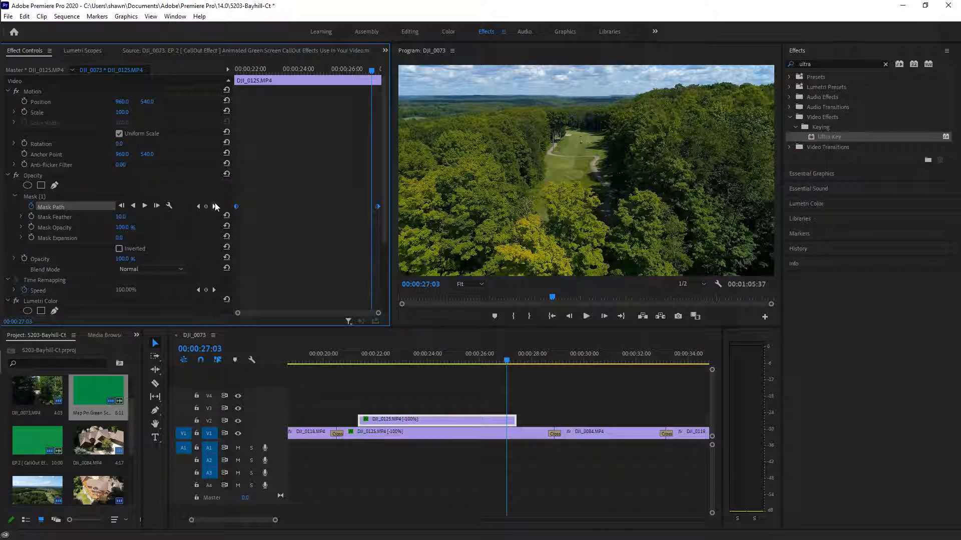
click(215, 206)
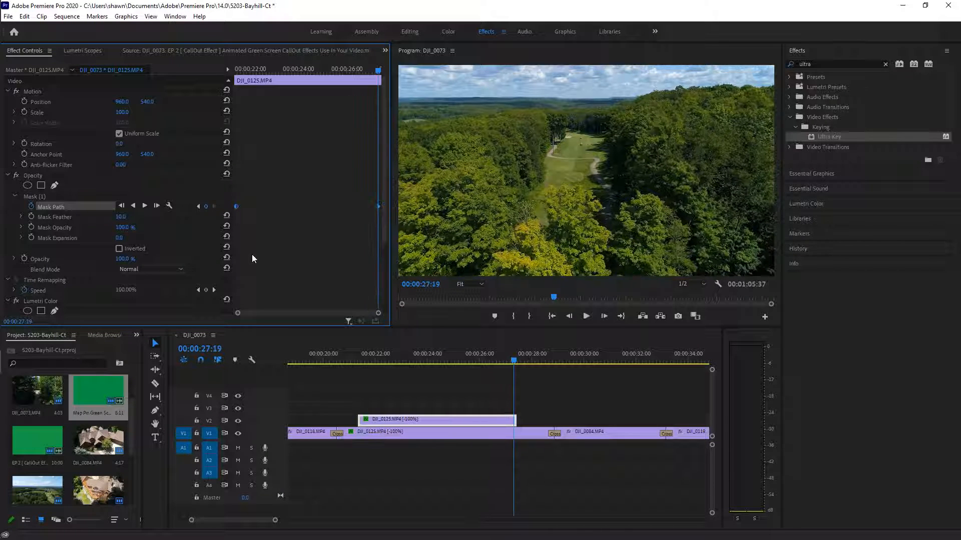
click(49, 204)
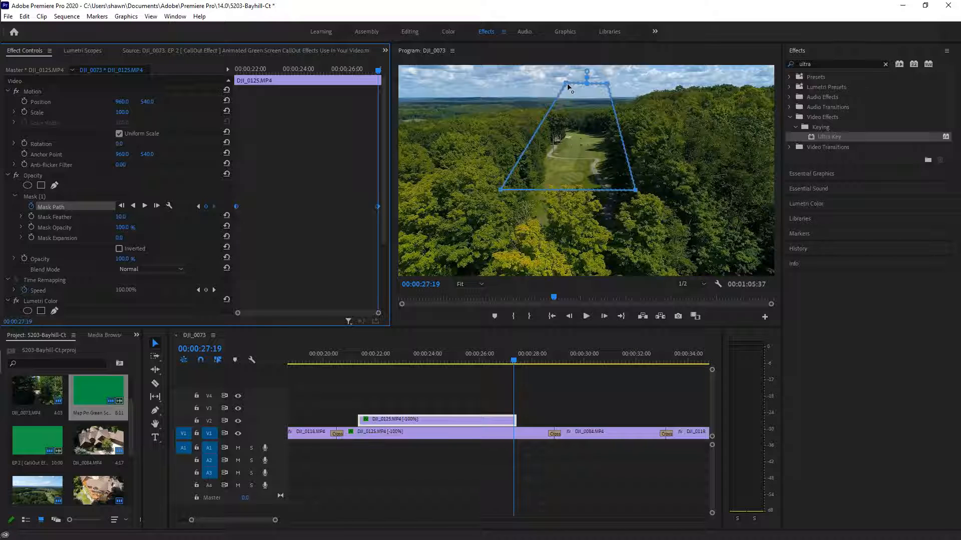
click(199, 206)
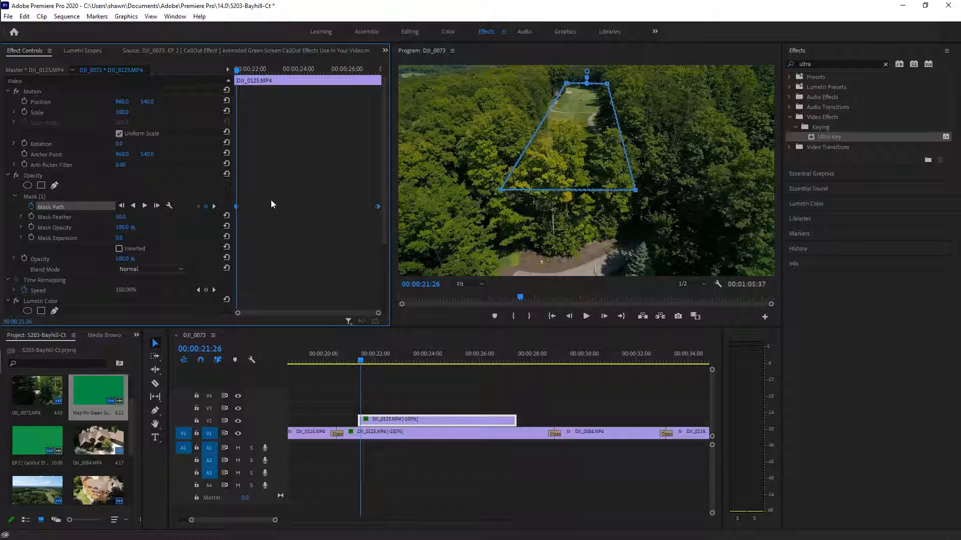
At the 00:00:27:19 keyframe, move the mask's top corners down along the fairway
click(215, 207)
drag(564, 86, 567, 128)
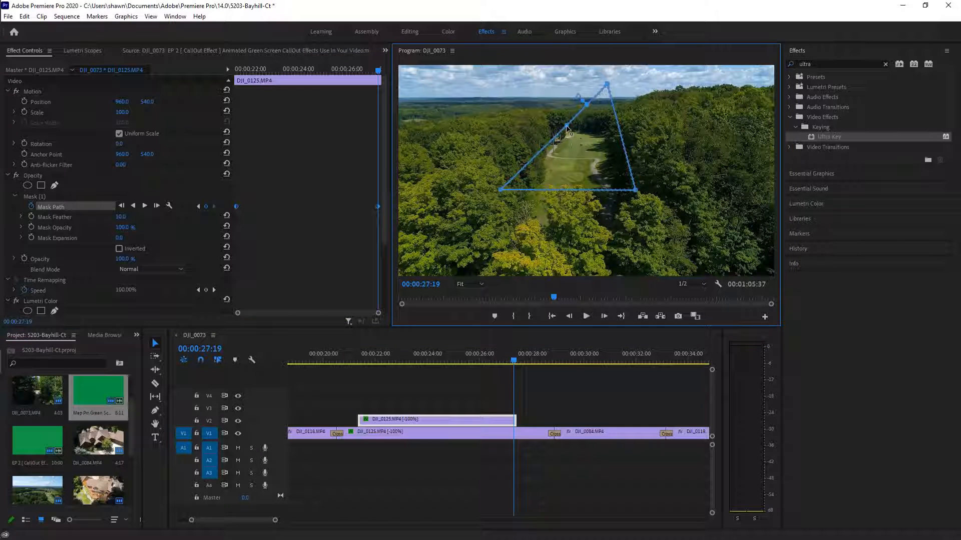
click(198, 206)
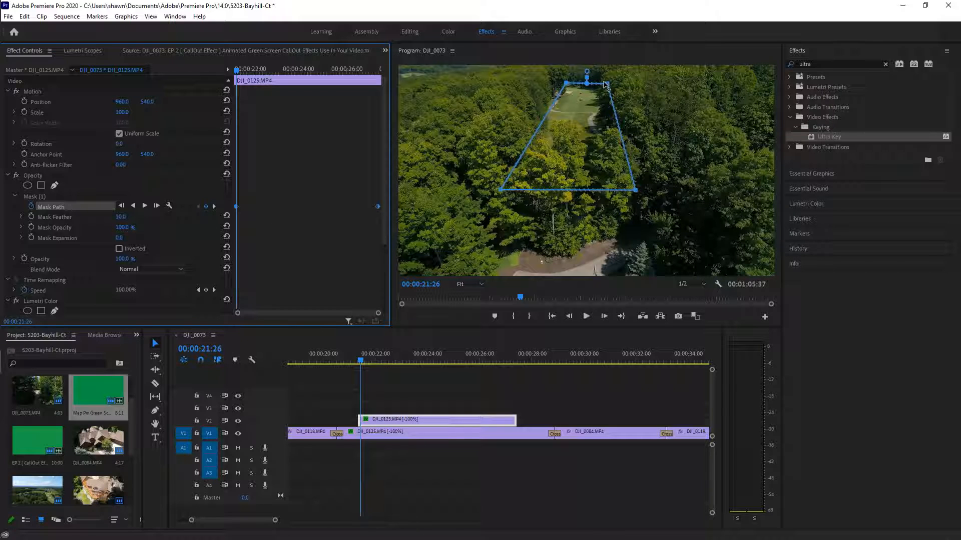
click(213, 206)
drag(608, 84, 617, 128)
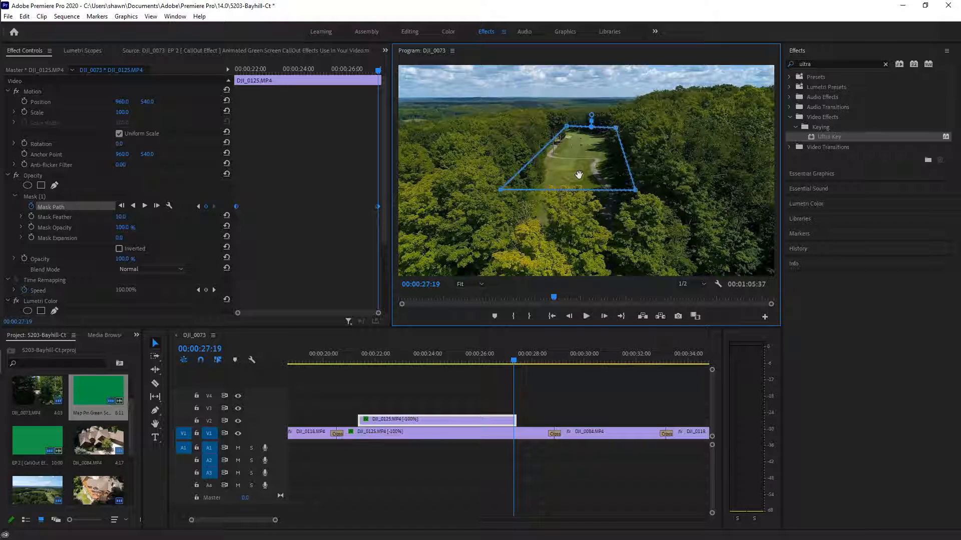
Stretch the lower-right mask corner to the frame bottom and preview the interpolation
click(200, 206)
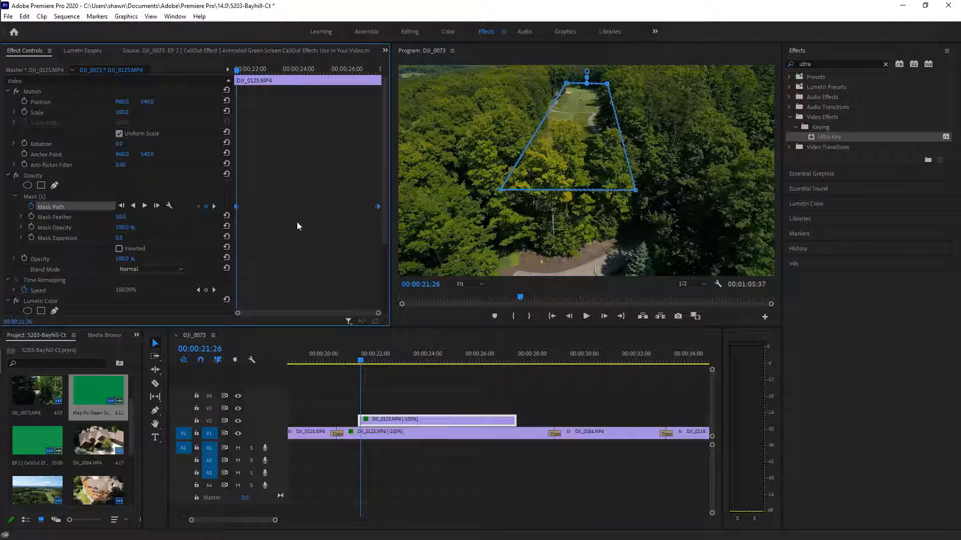
click(214, 206)
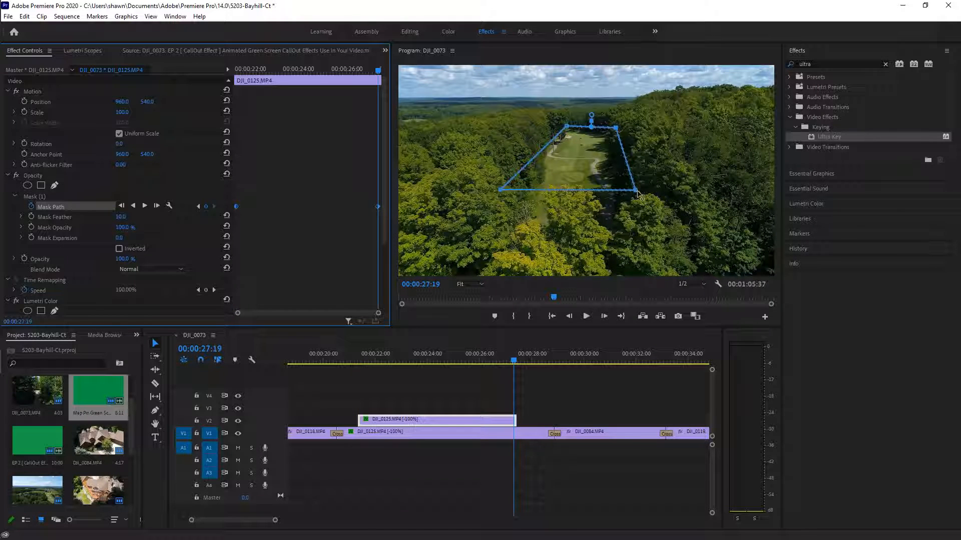
drag(636, 193, 681, 280)
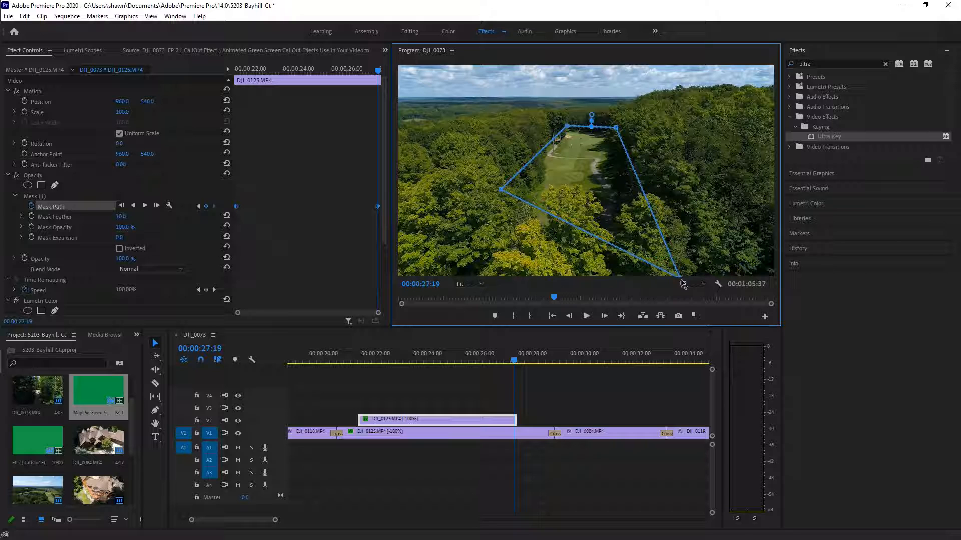
click(196, 206)
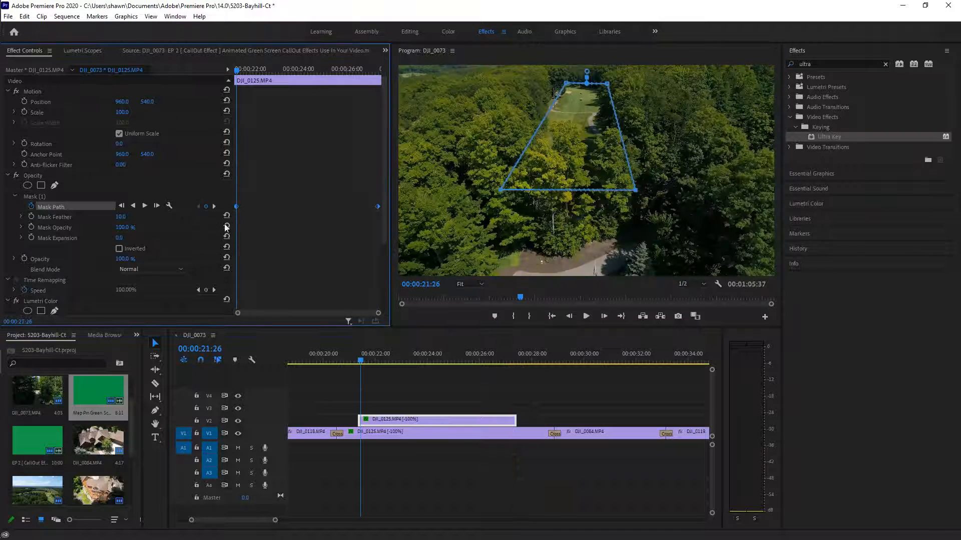
click(217, 205)
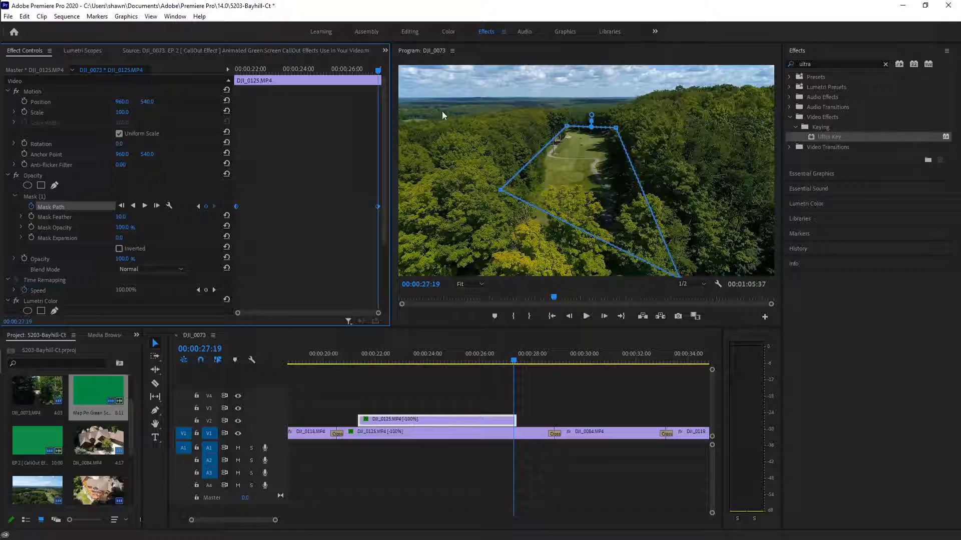
drag(380, 75, 268, 140)
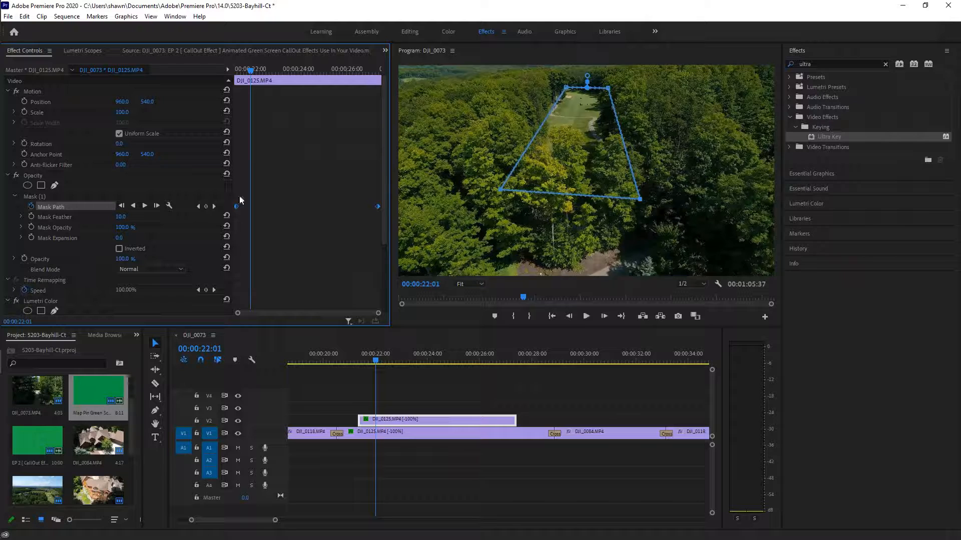
At 00:00:27:19, drag the mask's left corner down to the frame bottom
click(215, 206)
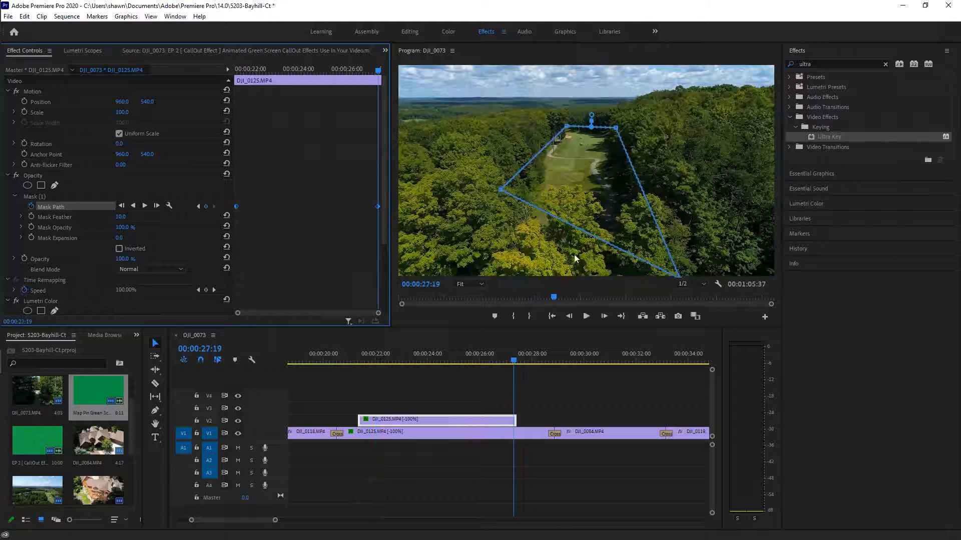
click(681, 280)
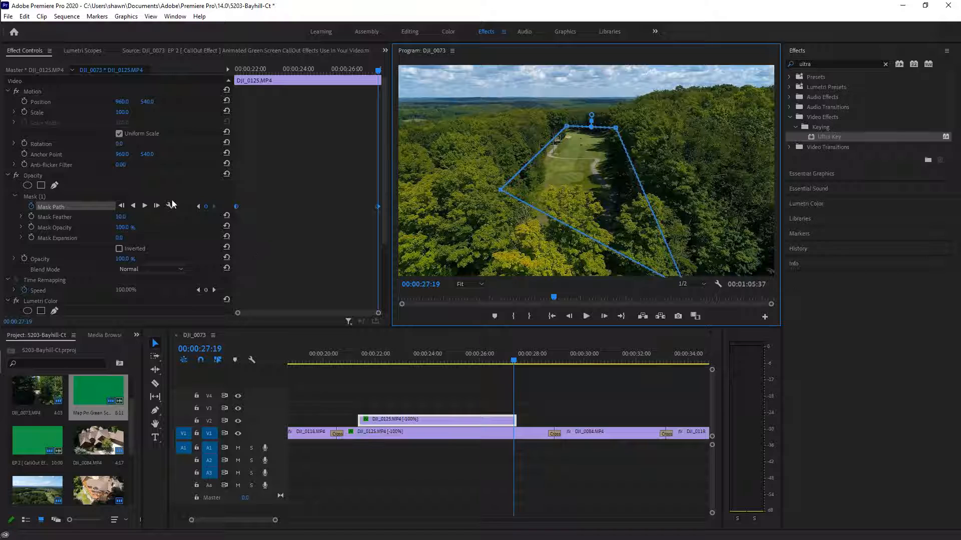
click(197, 206)
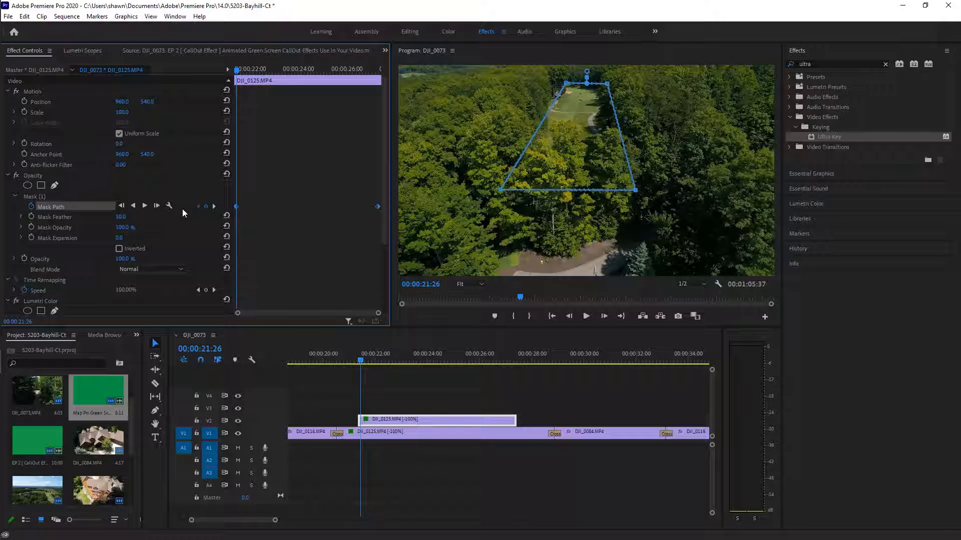
click(214, 207)
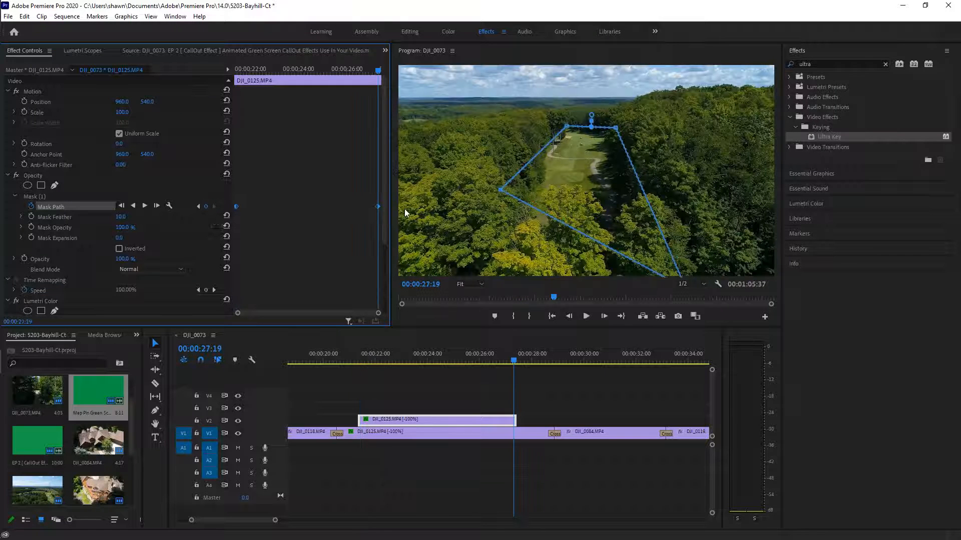
drag(501, 189, 474, 287)
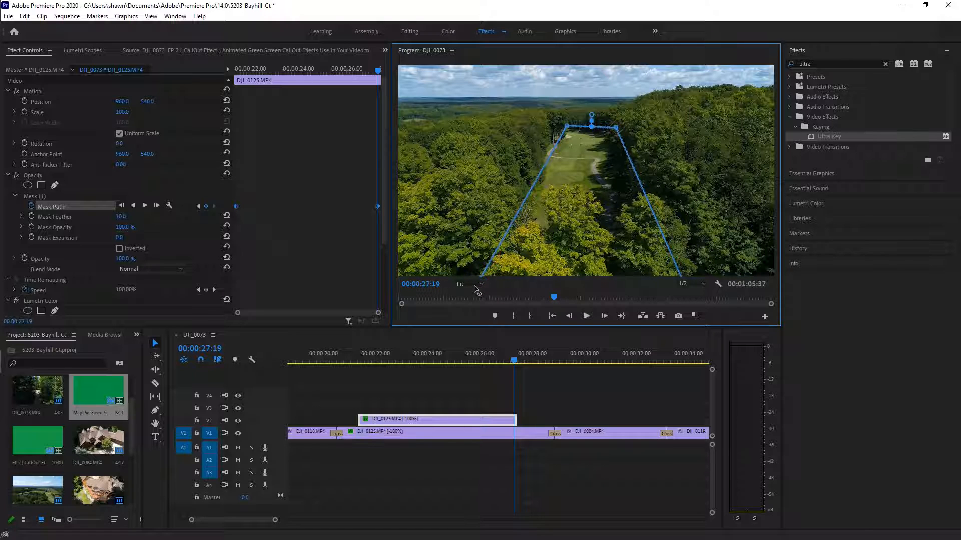
click(152, 17)
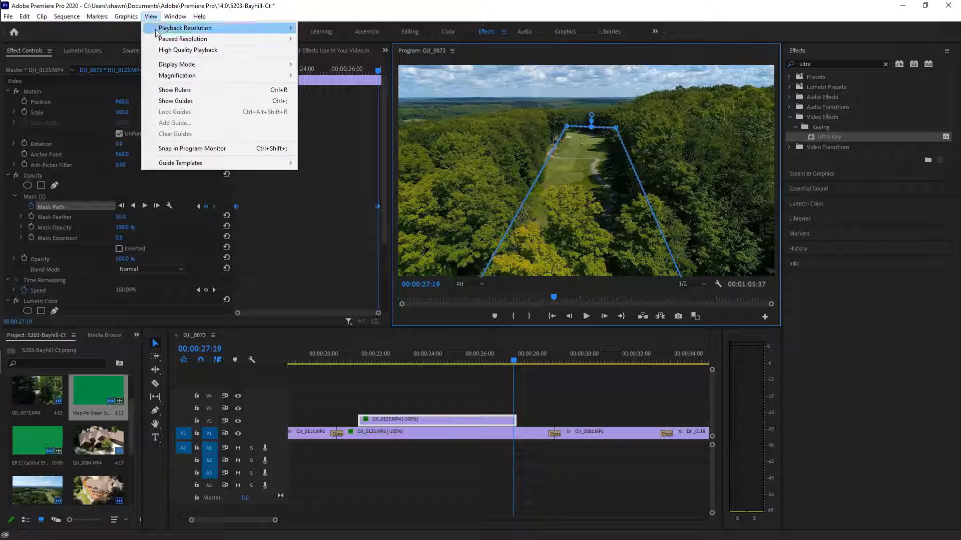
Zoom the Program monitor to 10% and nudge the bottom-left mask corner below the frame
mouse_move(183, 77)
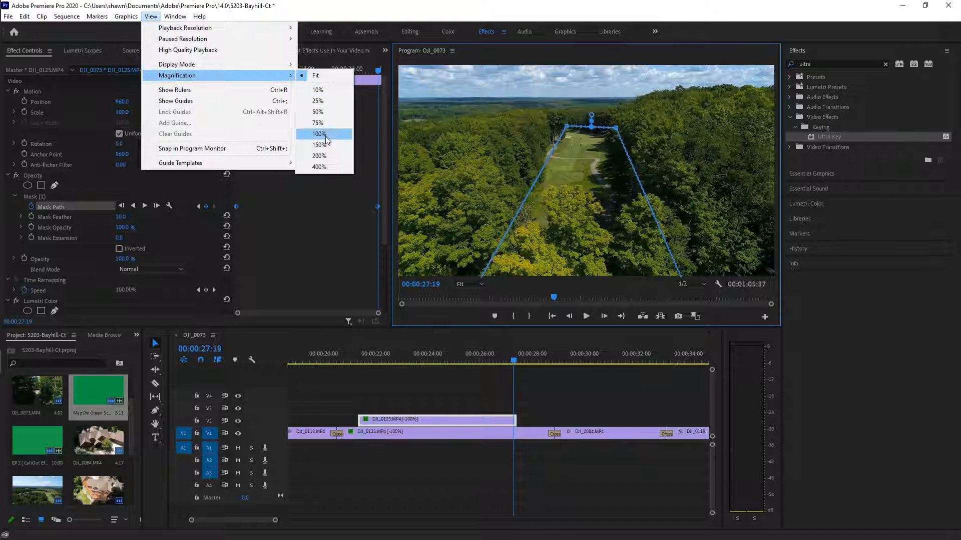
click(324, 112)
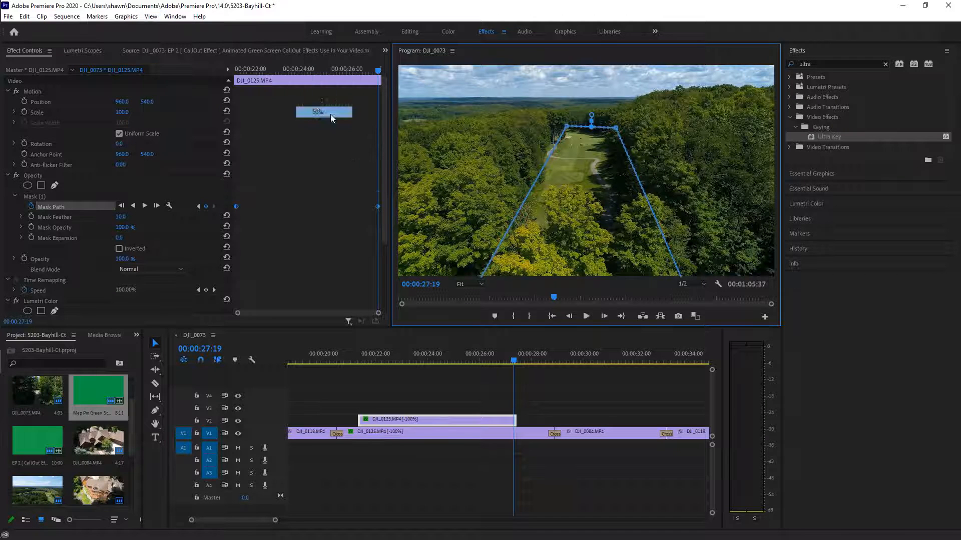
click(151, 16)
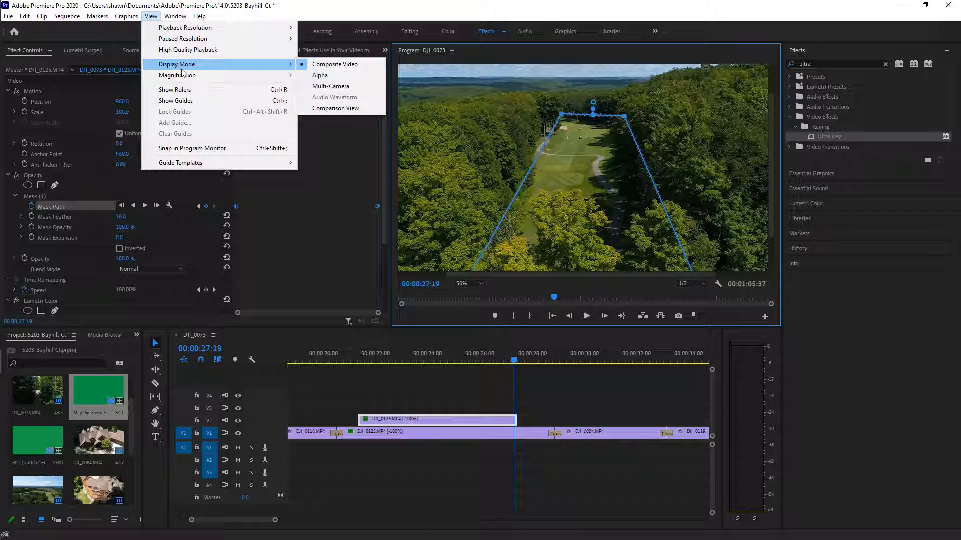
click(323, 90)
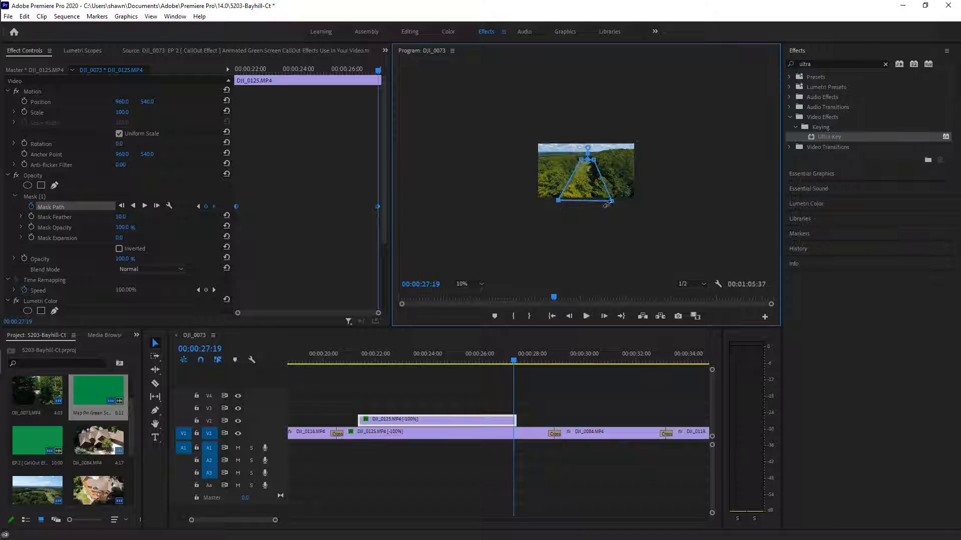
drag(558, 201, 560, 203)
Restore Fit magnification and scrub back to preview the masked DJI_0125 overlay
click(150, 16)
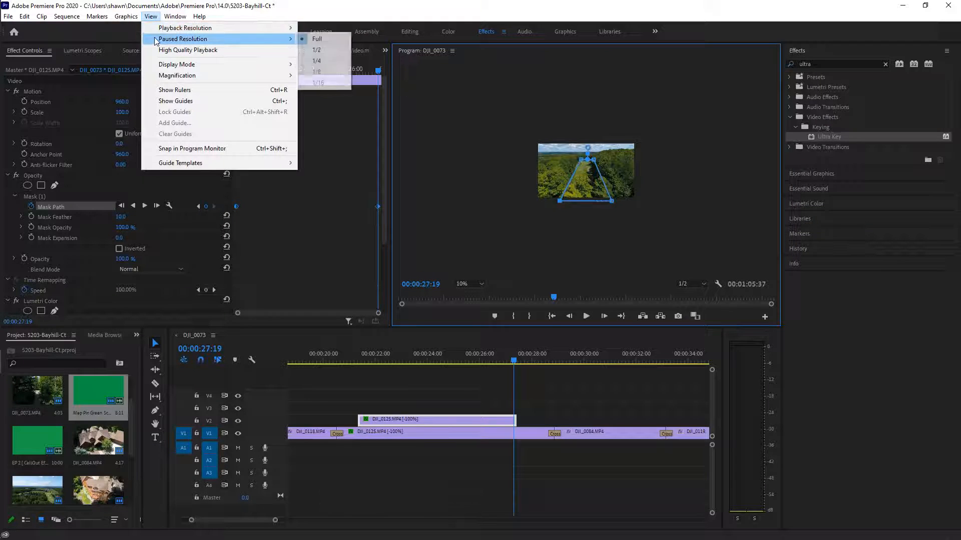
mouse_move(161, 75)
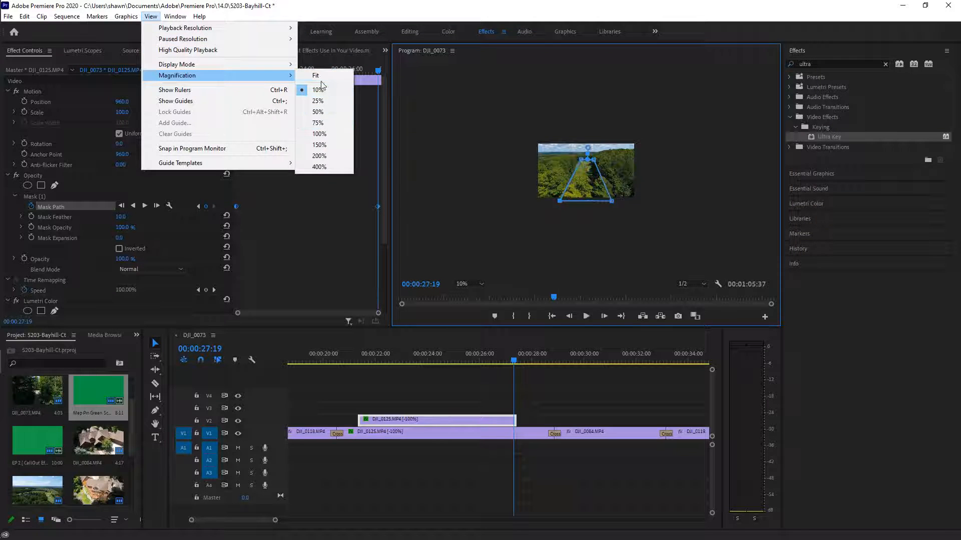
click(316, 75)
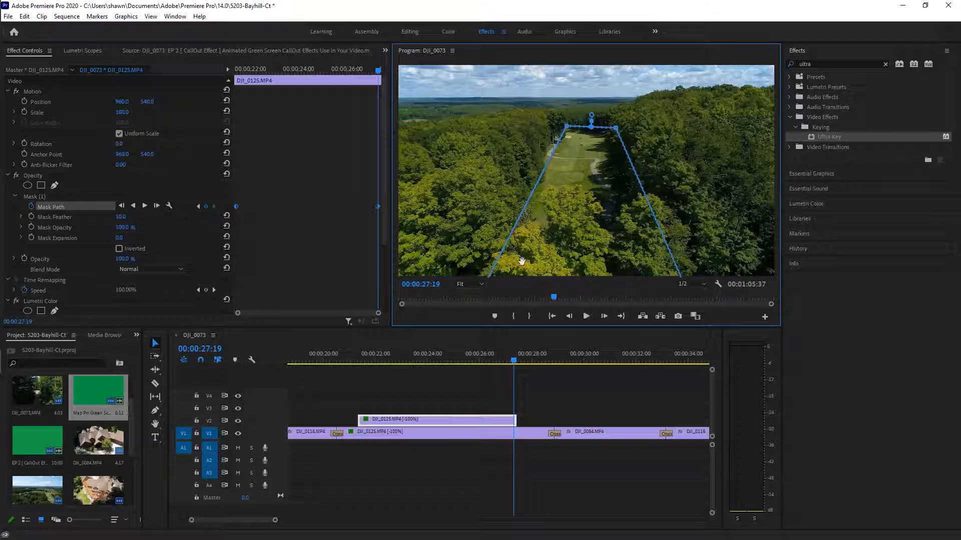
drag(476, 361, 398, 418)
click(440, 419)
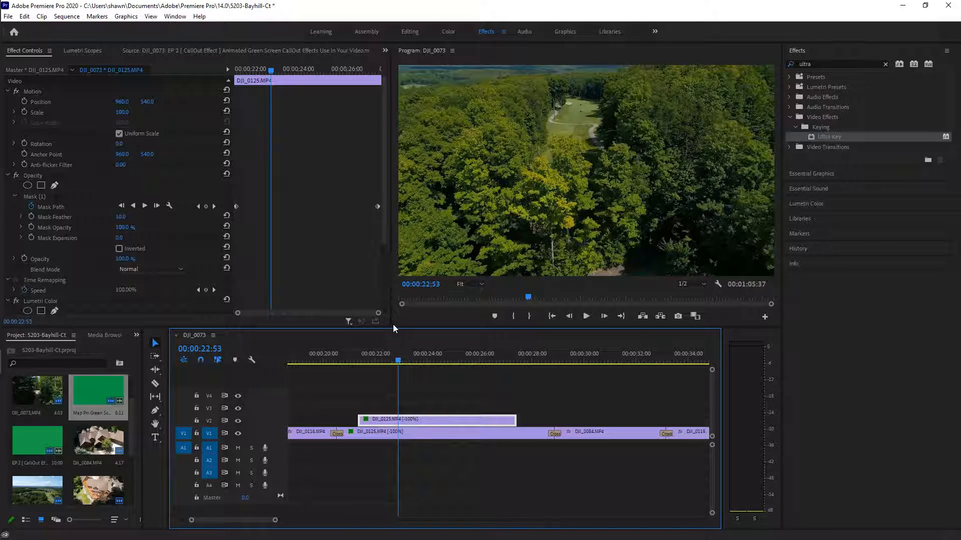
Preview the V2 fairway mask with its outline shown, scrubbing across its keyframes
drag(396, 359, 370, 359)
click(65, 207)
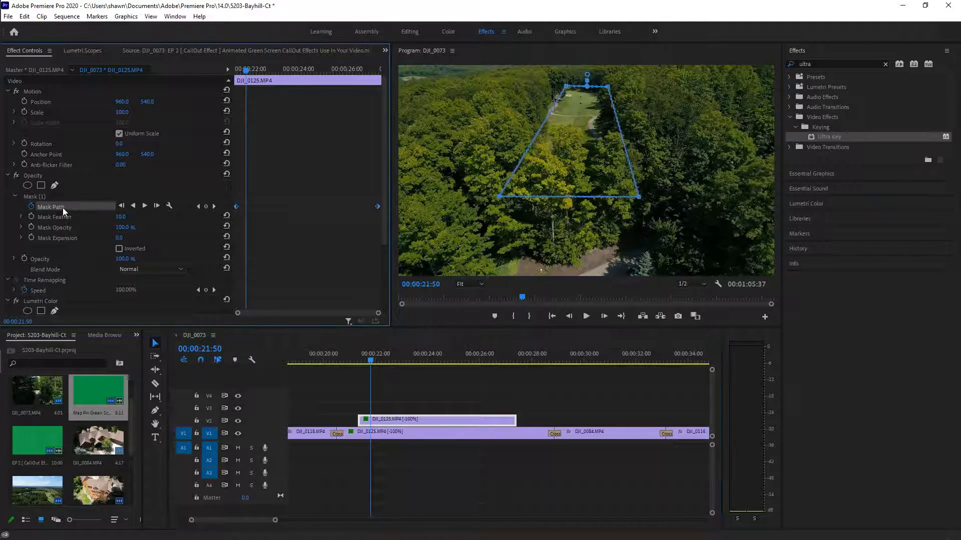
drag(368, 359, 364, 418)
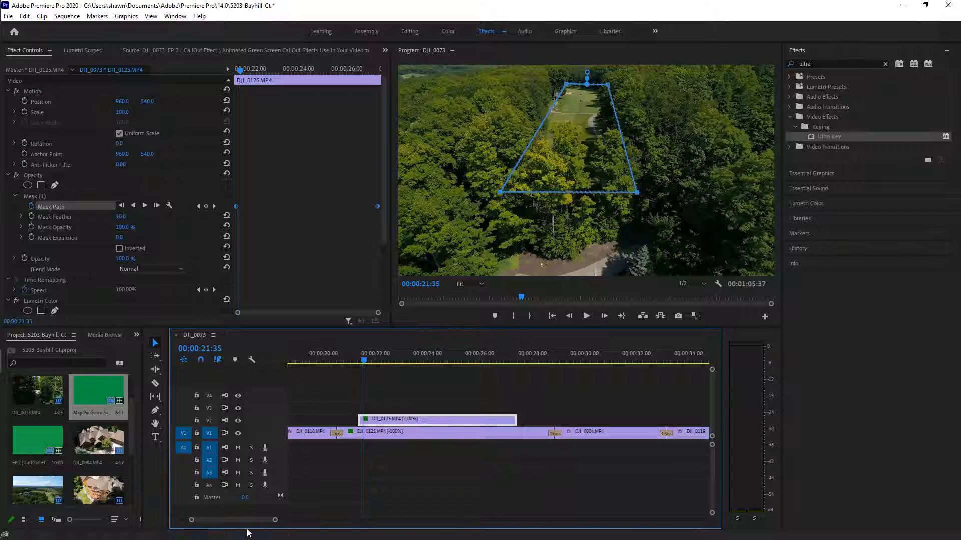
drag(275, 520, 251, 525)
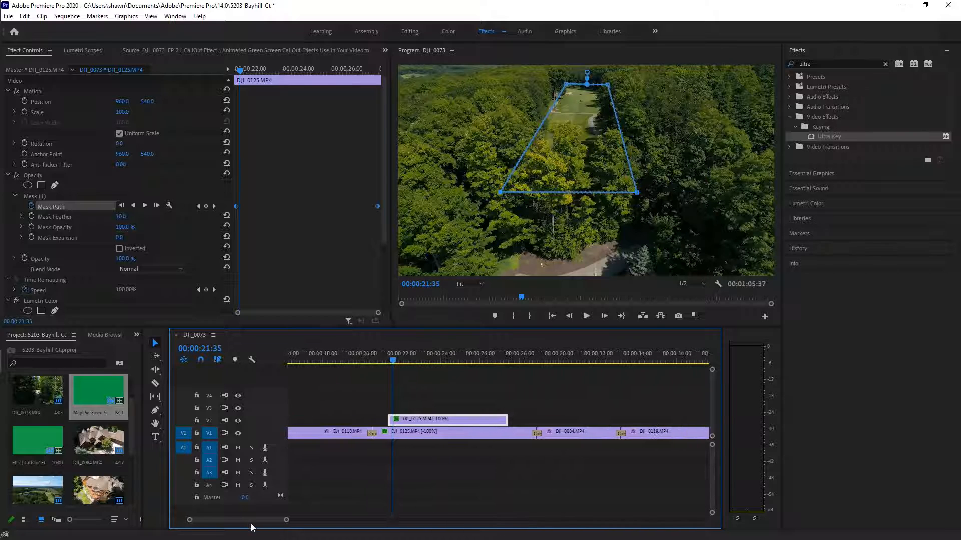
Reselect the masked DJI_0125.MP4 clip on V2 and bring up its context menu
click(463, 405)
click(466, 421)
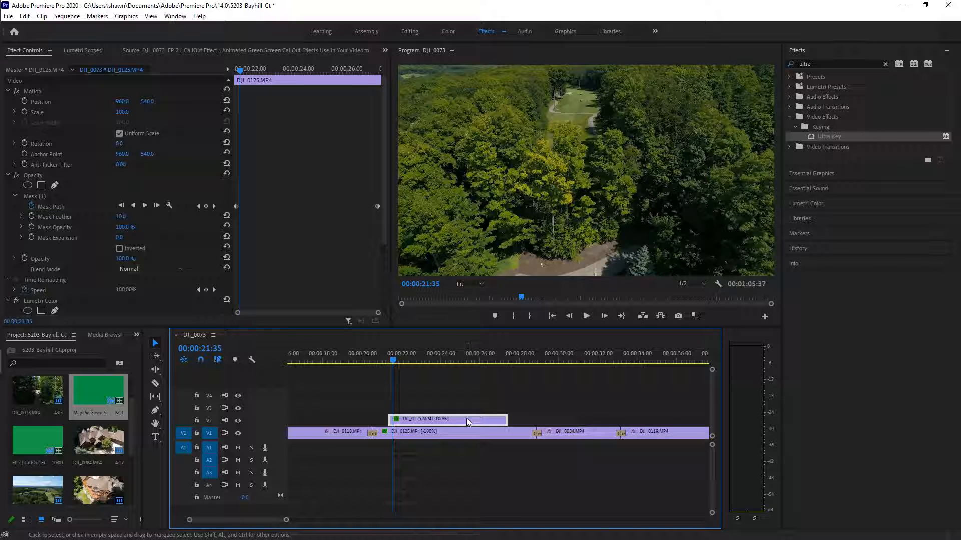
right_click(469, 421)
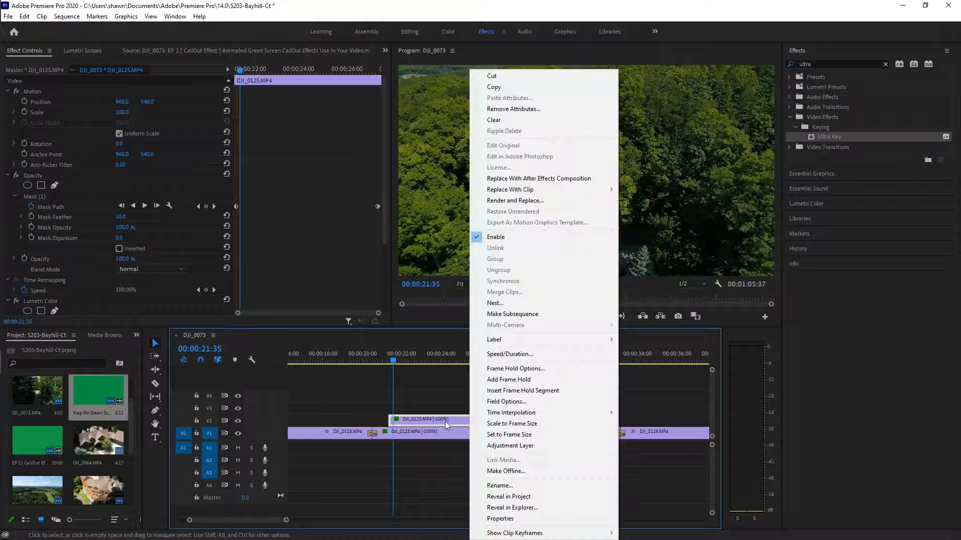
Nest the masked V2 clip as 'Nested Sequence 01' and select it
click(522, 304)
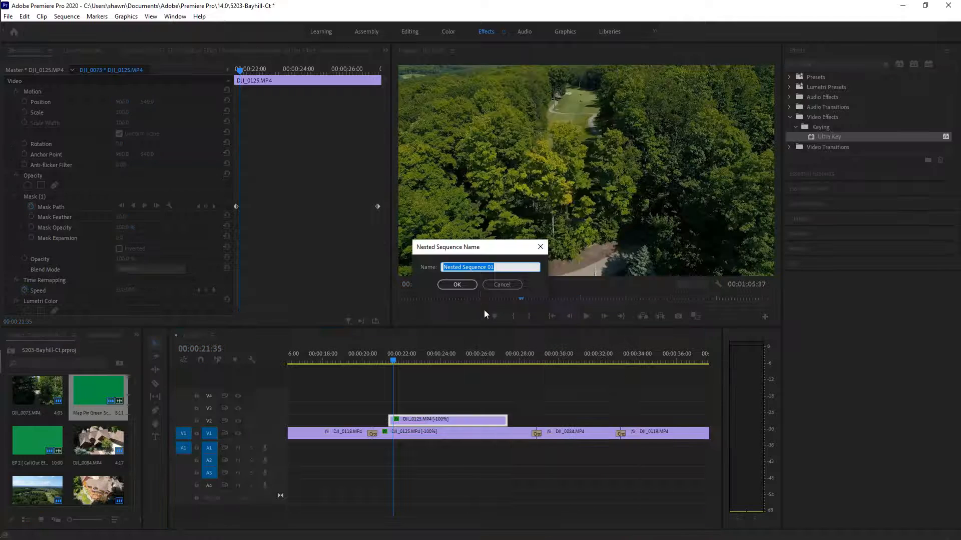
click(473, 286)
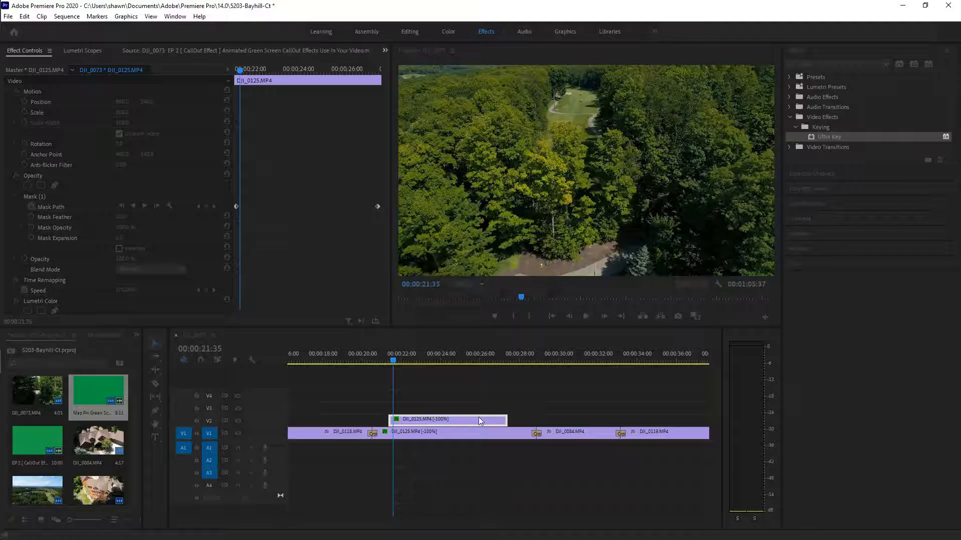
drag(395, 359, 392, 361)
click(450, 421)
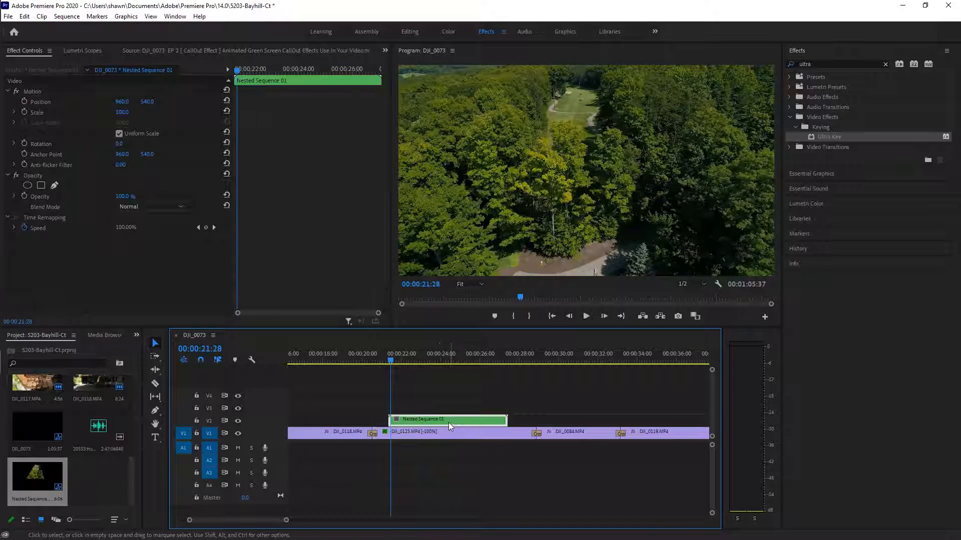
Scrub around 21:36–21:42 and check the nested clip's opacity settings
drag(392, 361, 397, 362)
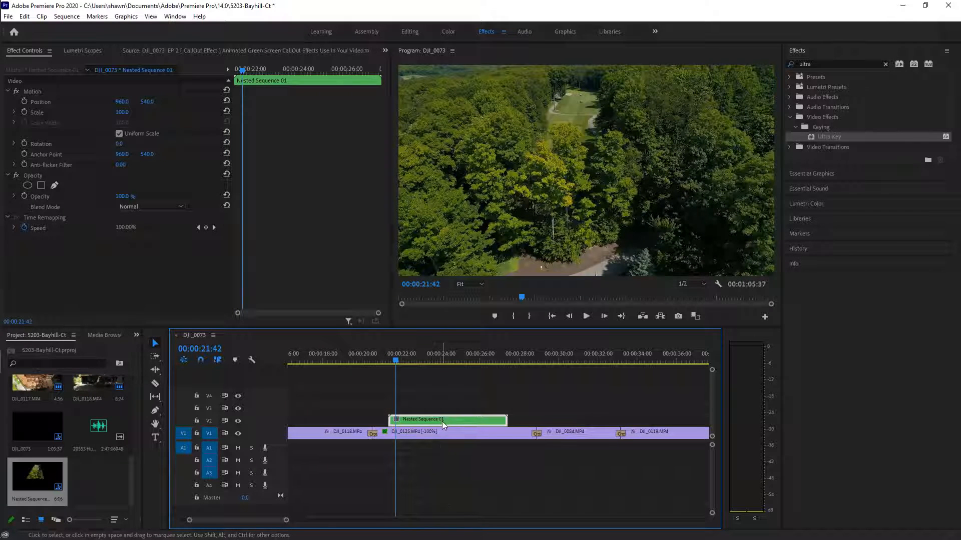
drag(395, 359, 393, 361)
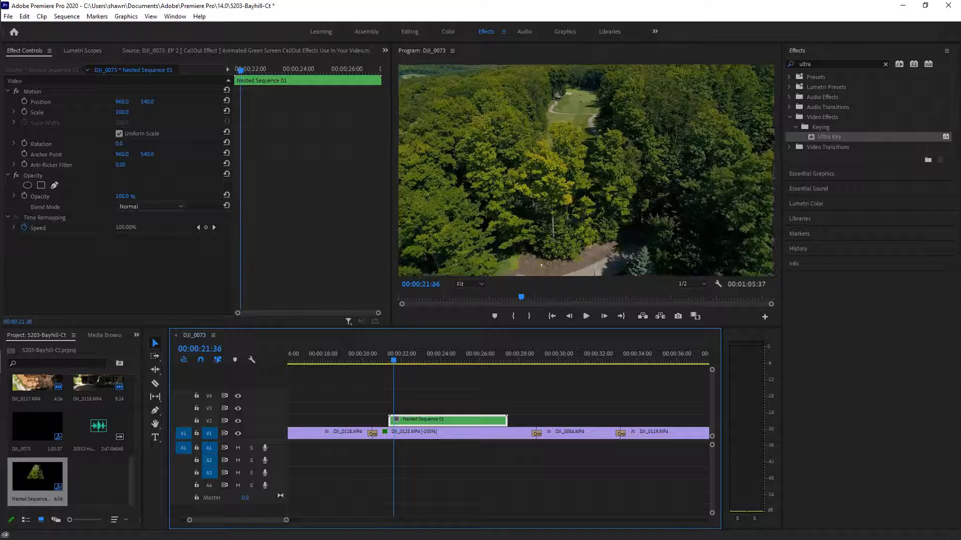
click(8, 176)
click(8, 176)
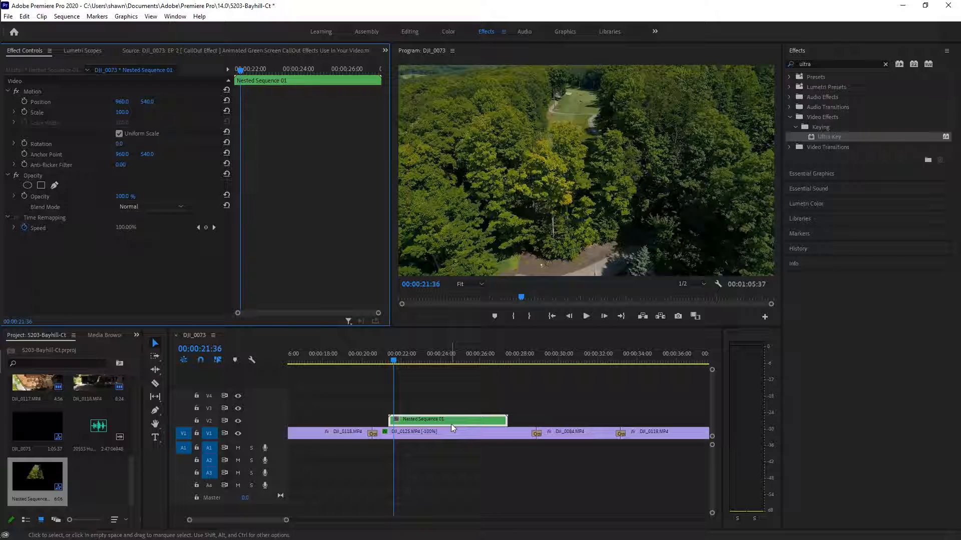
click(25, 16)
Undo the nesting and widen the timeline view to show the whole sequence
click(36, 28)
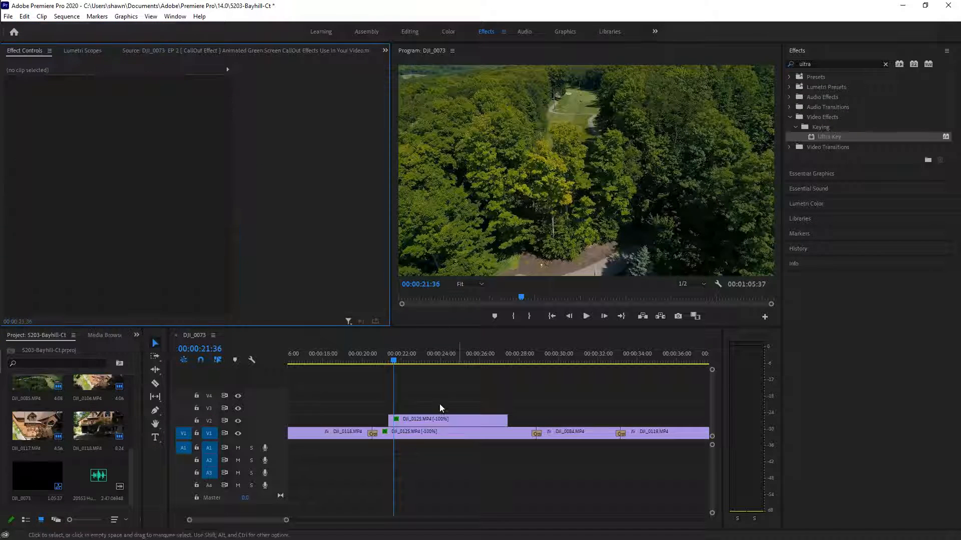
click(285, 523)
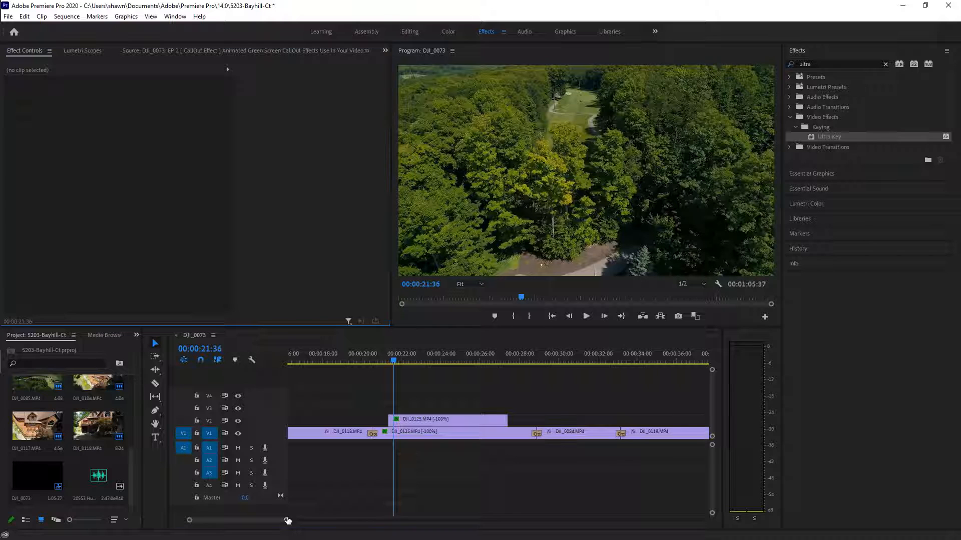
drag(285, 521, 351, 520)
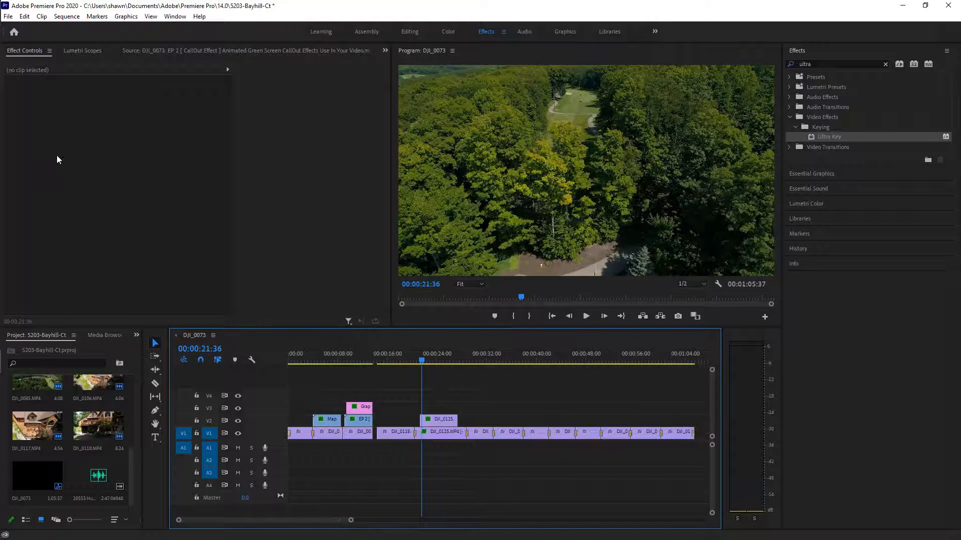
Save the project and reselect the DJI_0125.MP4 clip on V2
click(8, 16)
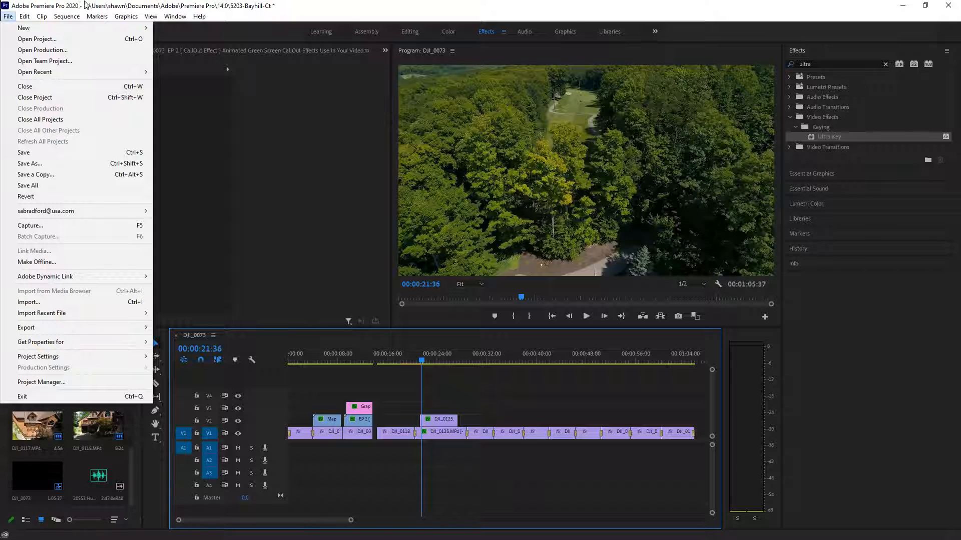
click(33, 153)
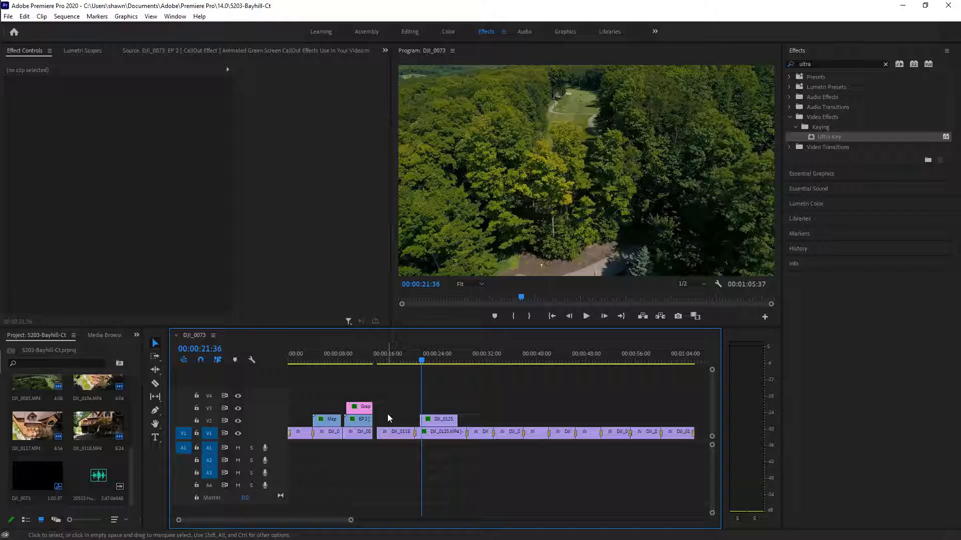
click(439, 424)
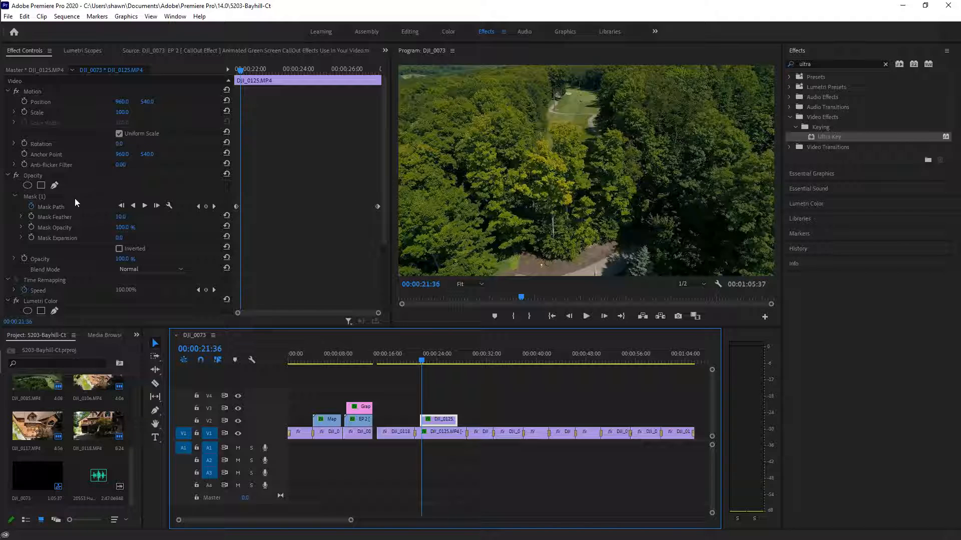
right_click(447, 423)
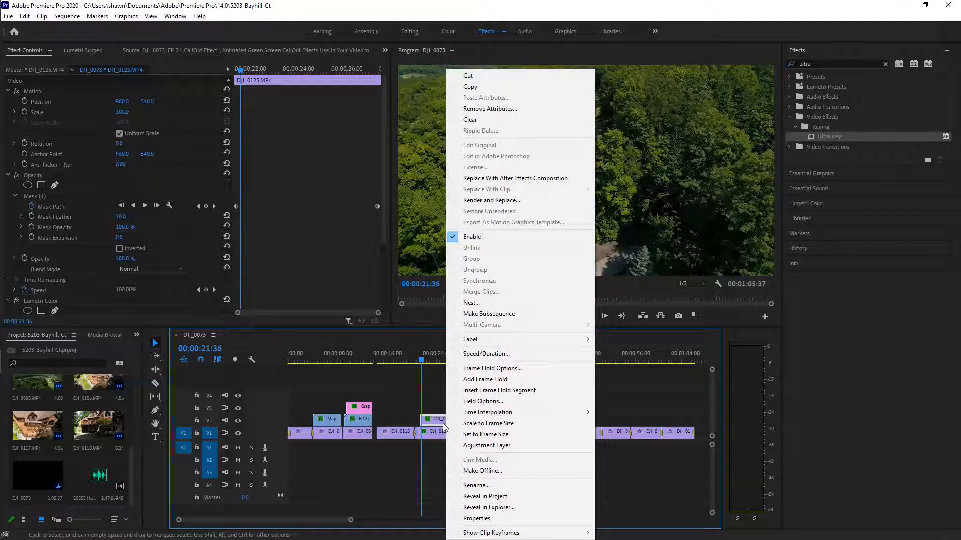
Nest the masked V2 clip again as 'Nested Sequence 02'
click(490, 309)
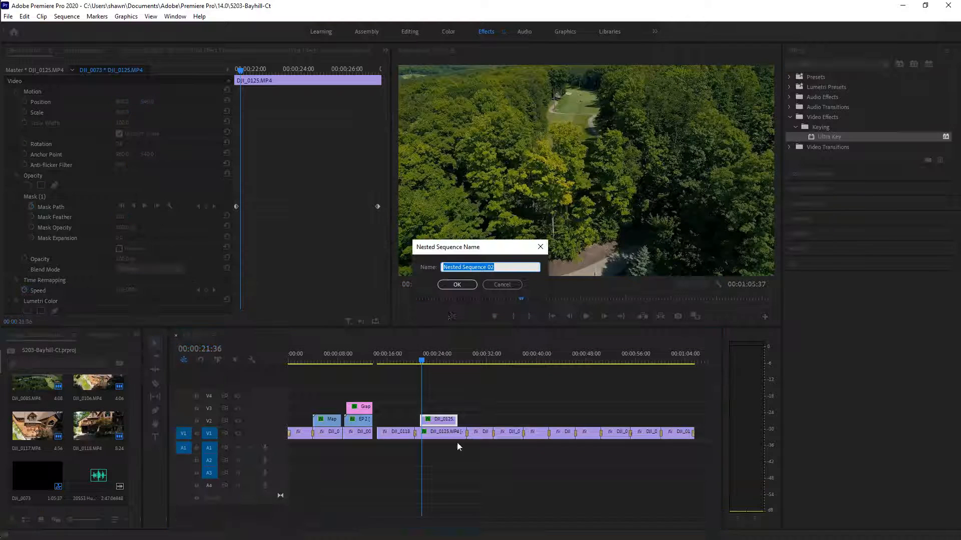
click(456, 284)
click(444, 423)
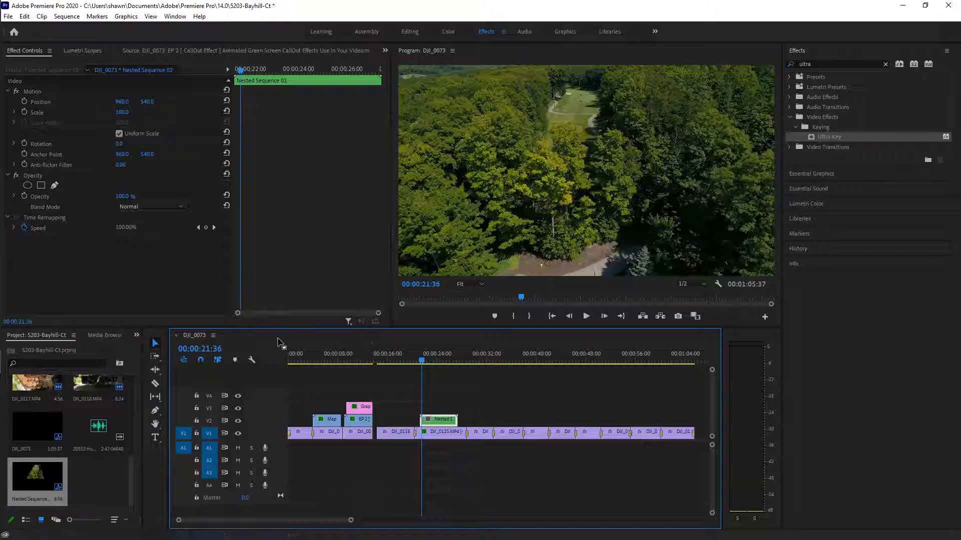
Search the Effects panel for 'alpha' and select the Alpha Glow effect
click(821, 65)
drag(821, 65, 716, 68)
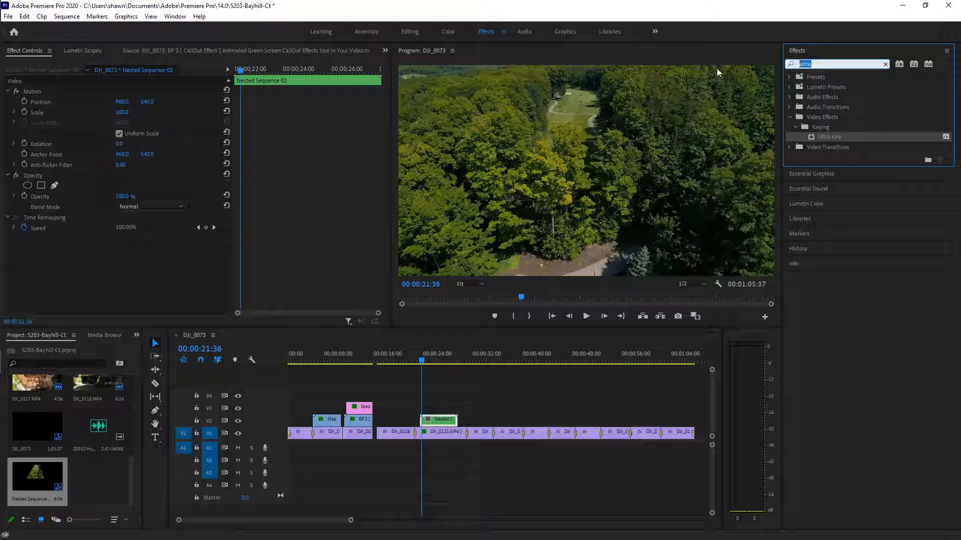
text(alpha)
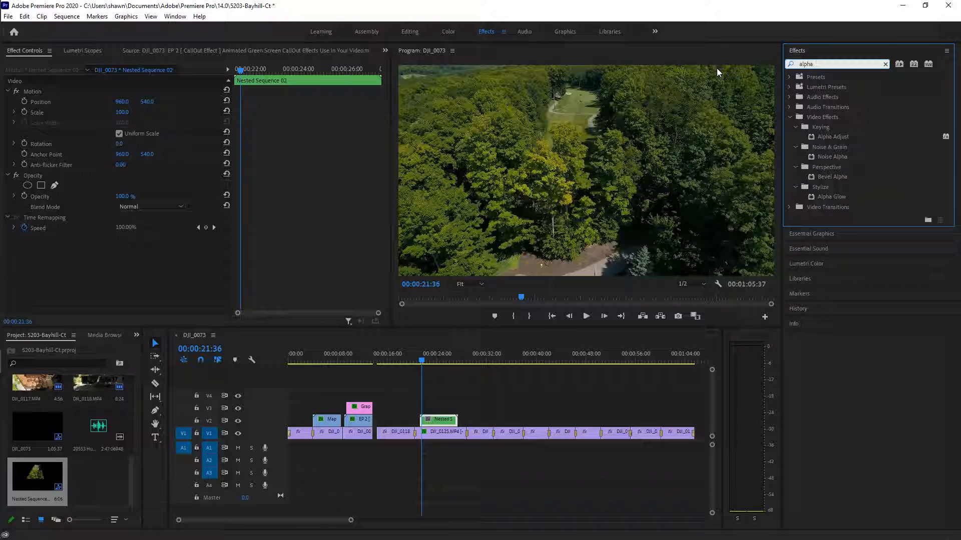
key(Return)
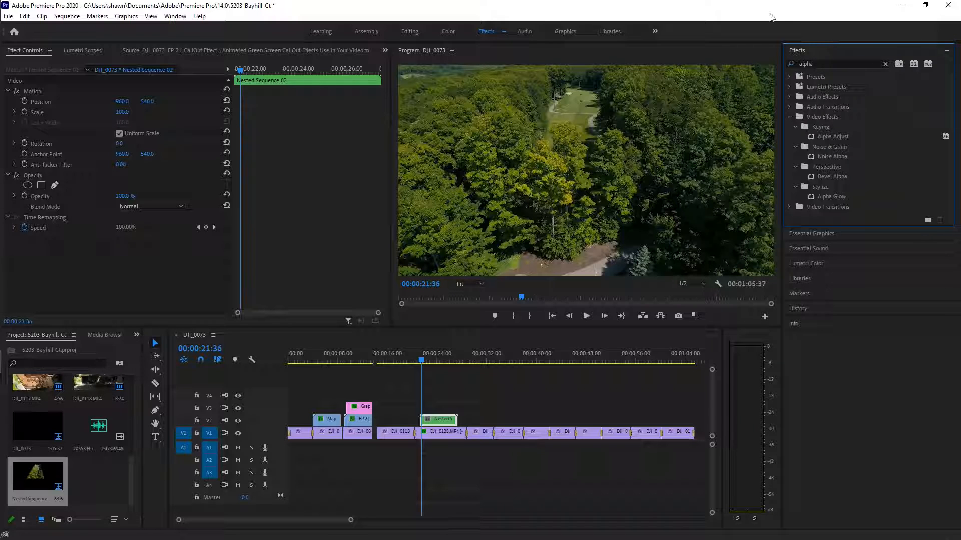
click(831, 197)
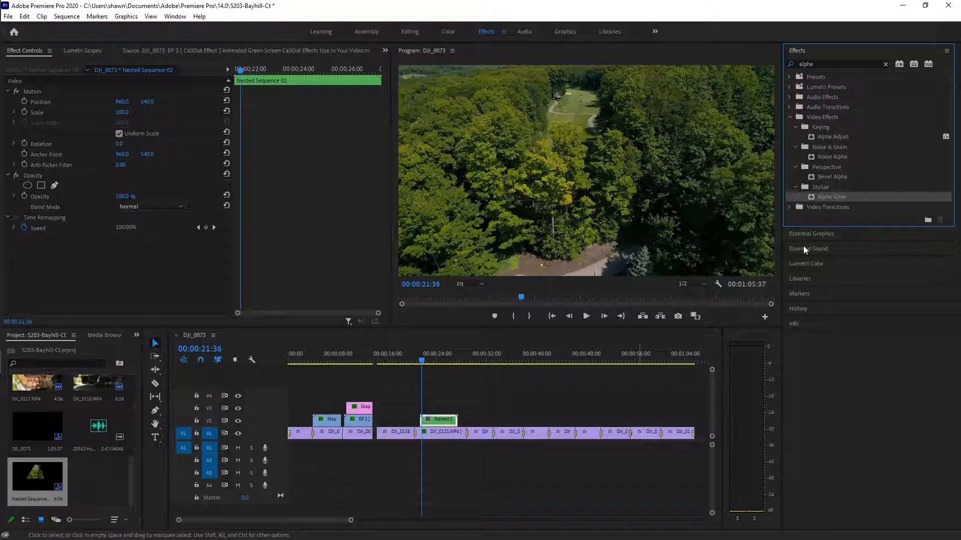
Apply Alpha Glow to Nested Sequence 02 and tune its Glow value to about 72
drag(836, 197, 442, 422)
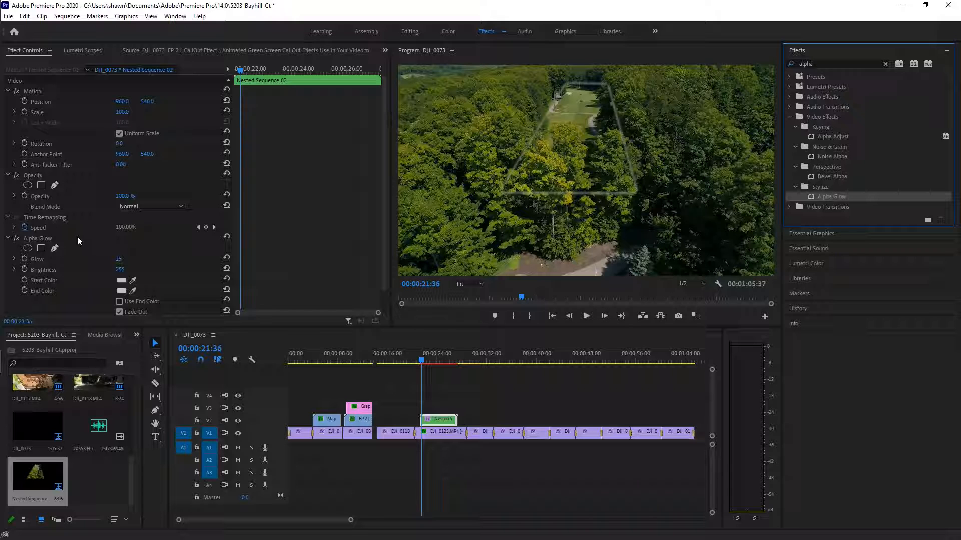
drag(118, 260, 146, 260)
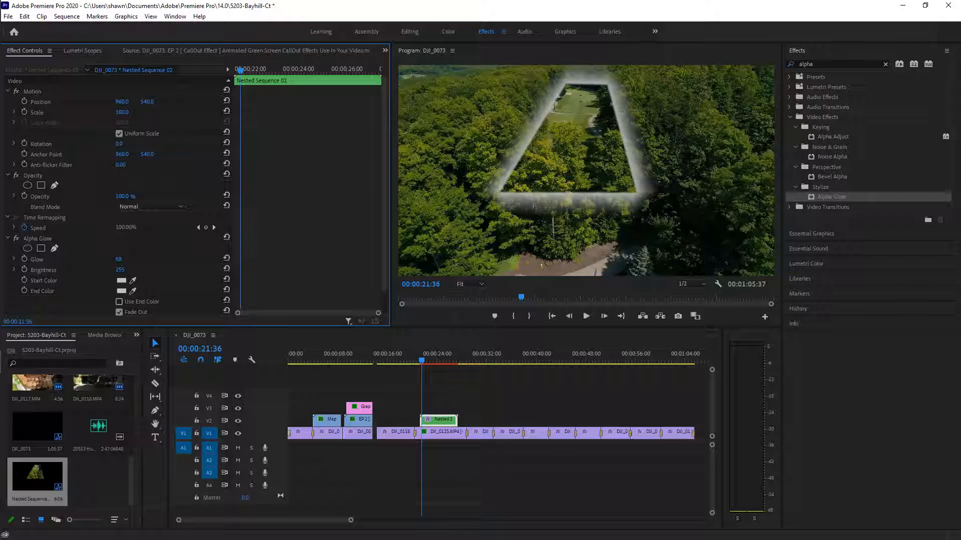
mouse_move(146, 260)
mouse_down()
mouse_move(128, 260)
mouse_move(140, 259)
mouse_up()
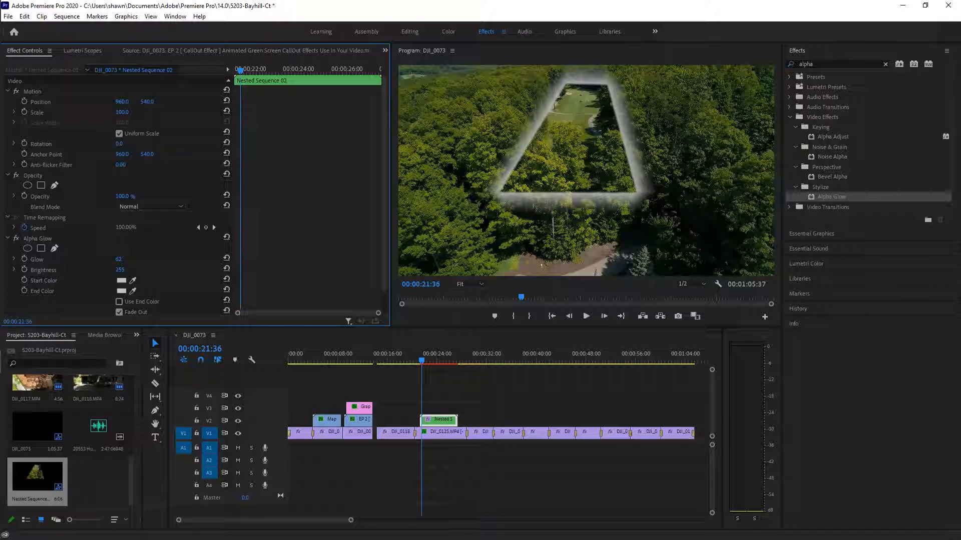
drag(141, 259, 142, 260)
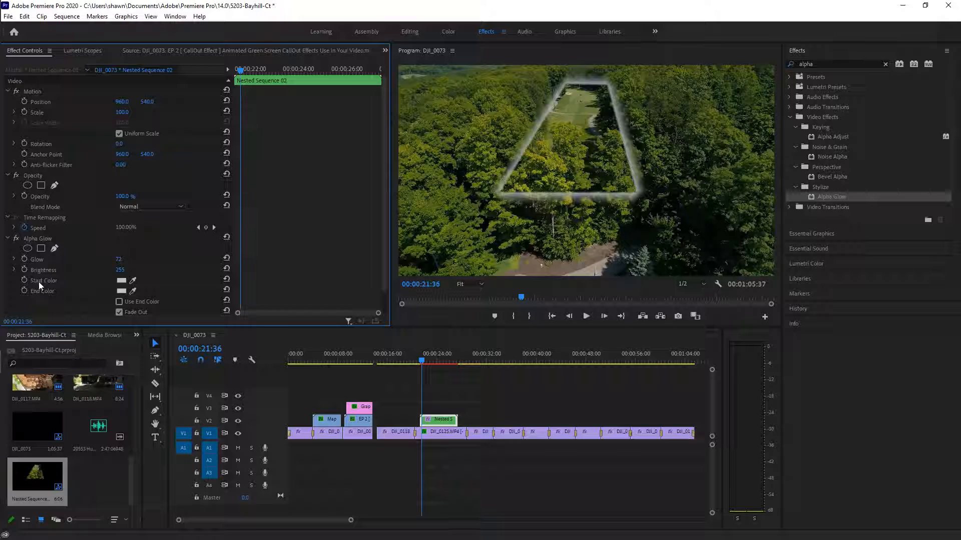
Change the Alpha Glow start colour from C0C0C0 to yellow hex fffd38
click(121, 281)
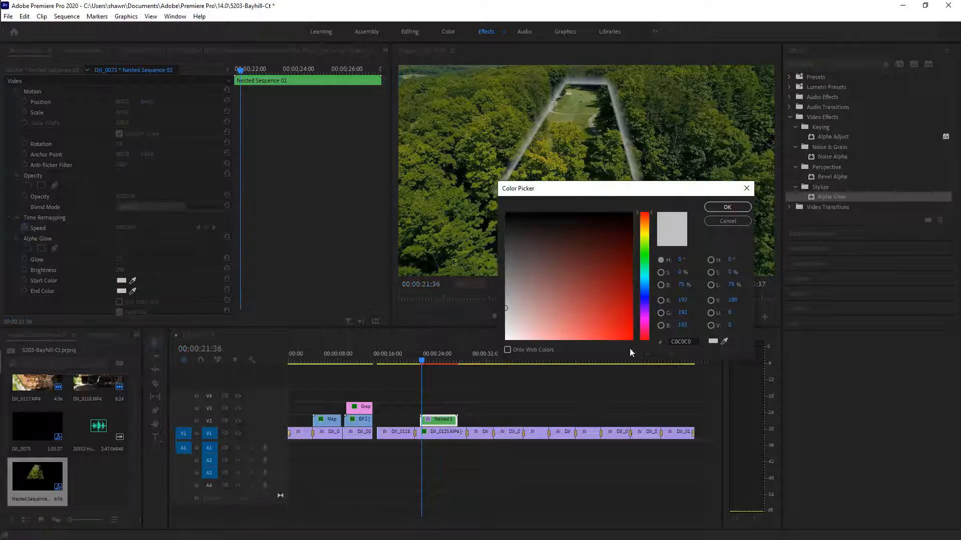
click(677, 342)
text(fff)
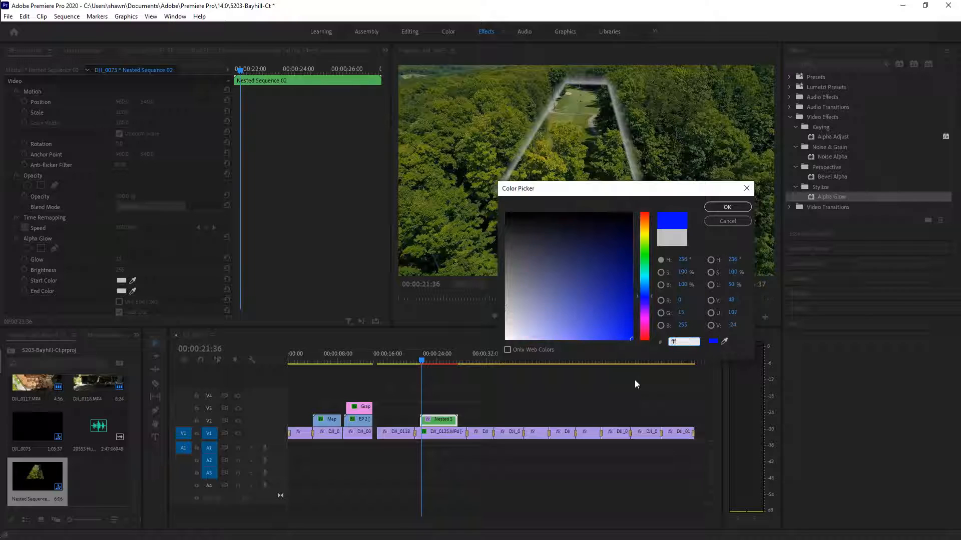
text(d)
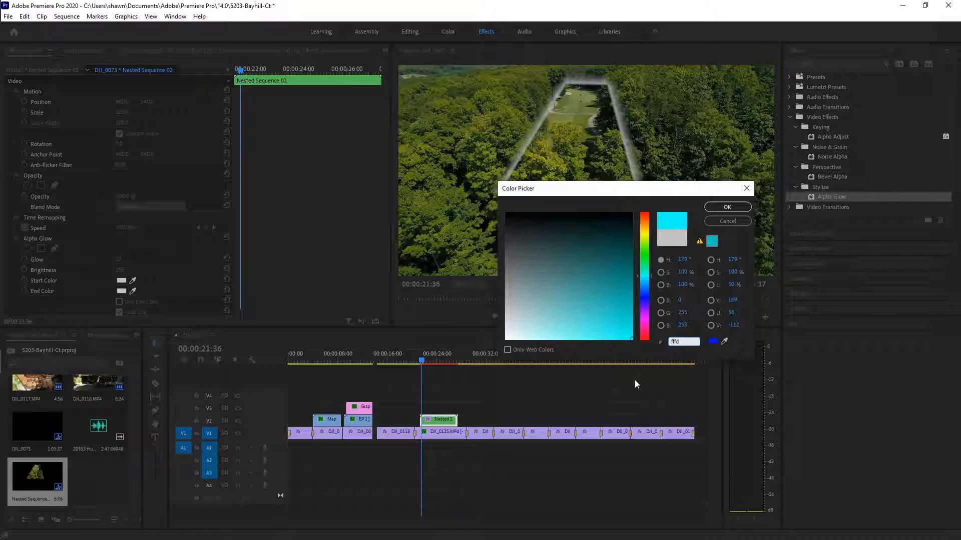
text(38)
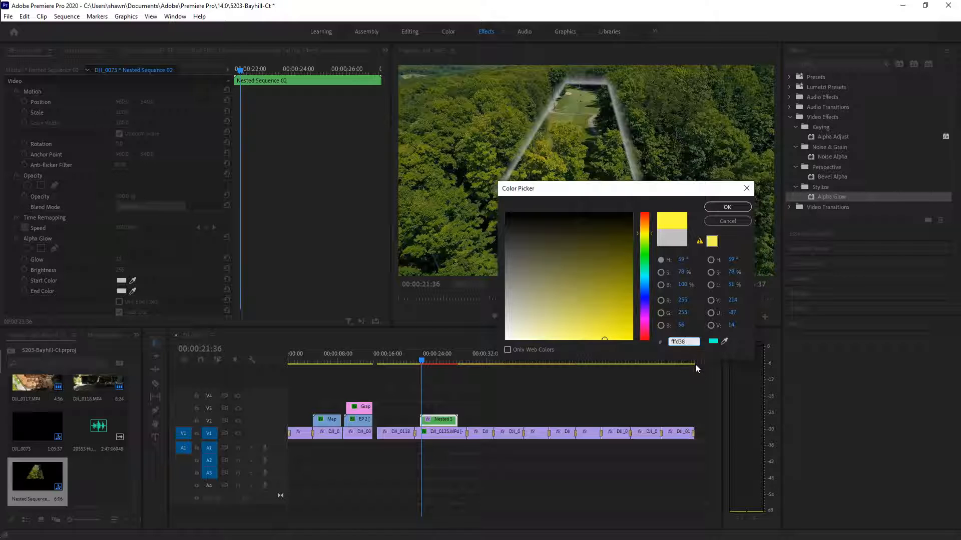
click(734, 208)
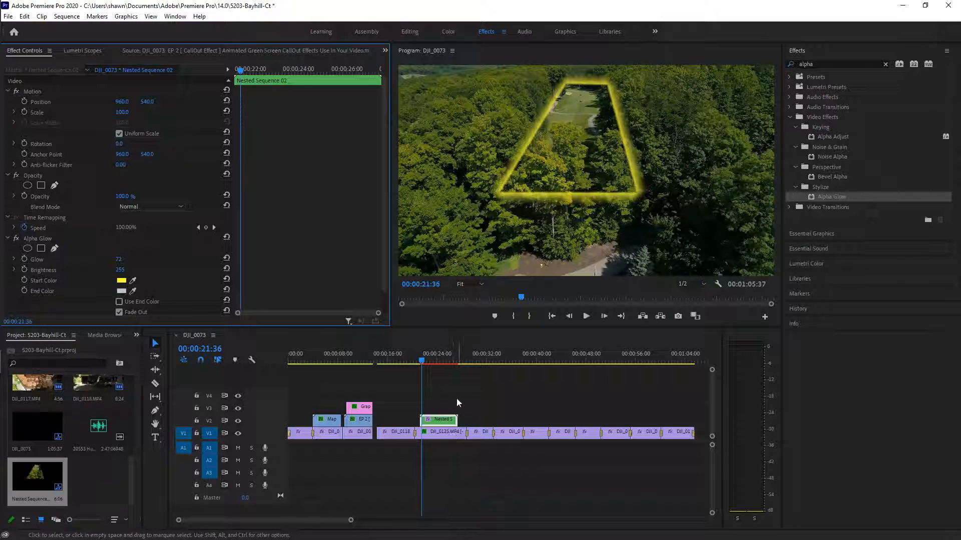
click(418, 358)
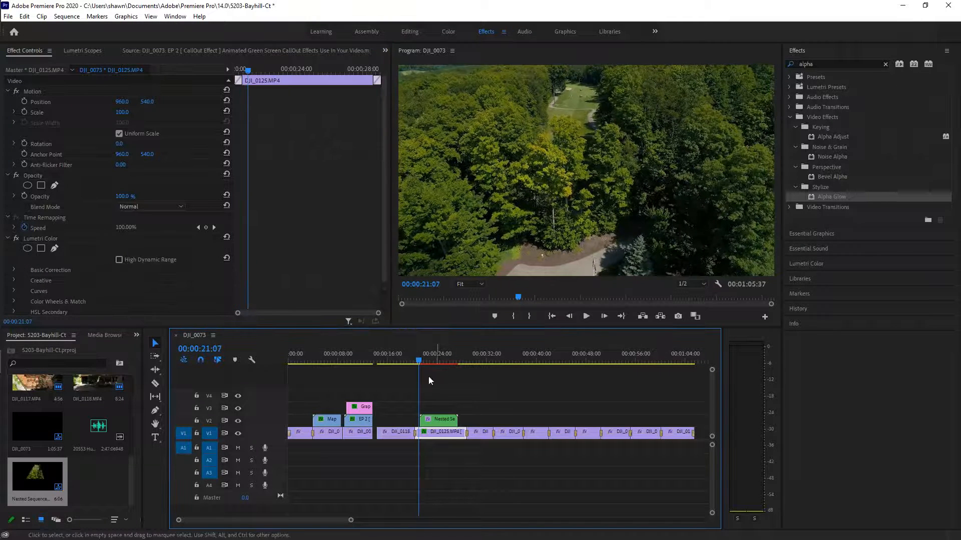
Play back the yellow glow outline, return to about 21:03 and deselect the clip
click(586, 317)
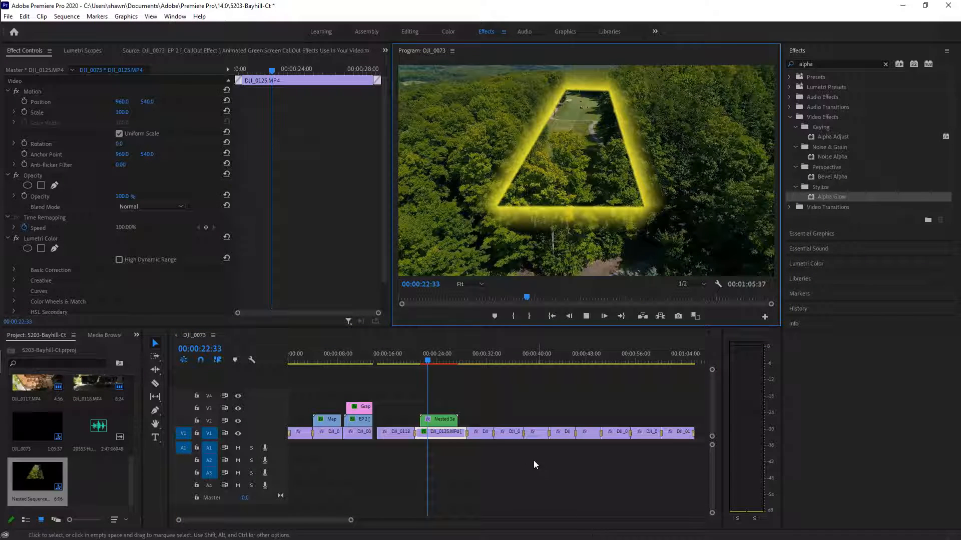
drag(429, 357, 418, 357)
click(445, 455)
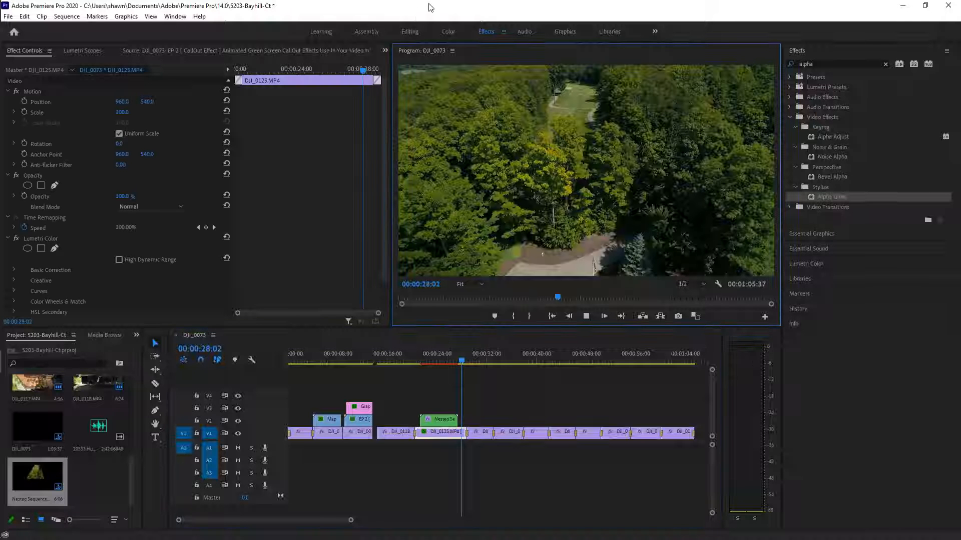
Restore the editor window and play the sequence from around 20:34 to review the glow
drag(429, 5, 457, 23)
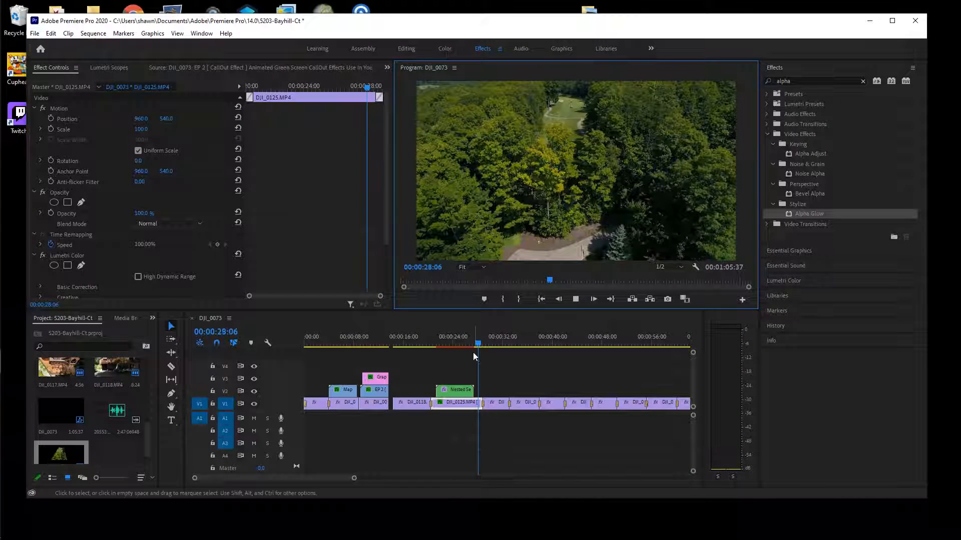
click(489, 339)
drag(490, 340, 433, 349)
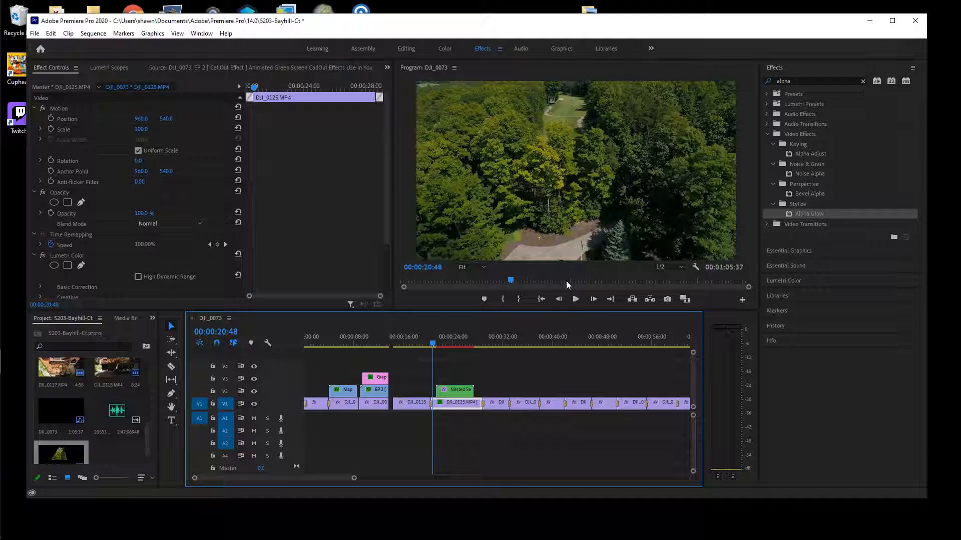
click(573, 301)
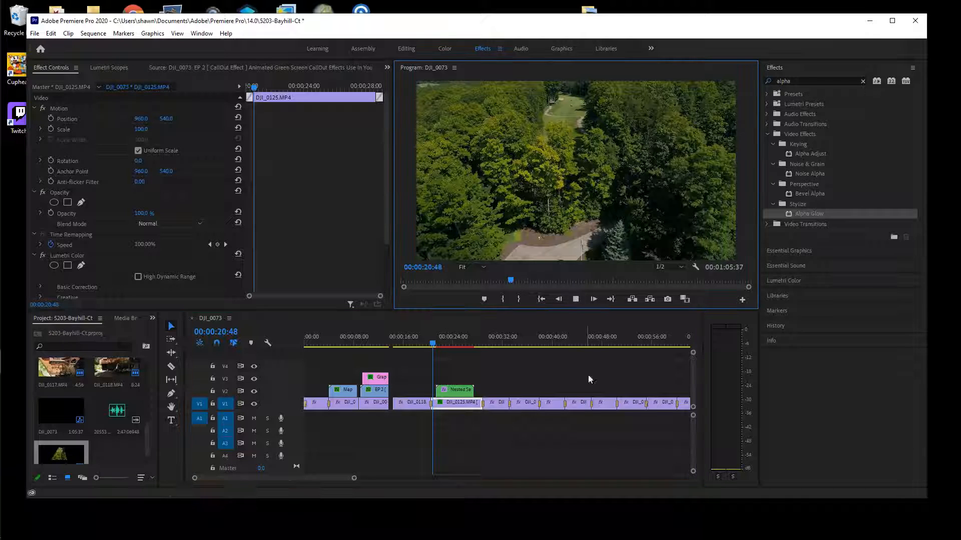
click(433, 344)
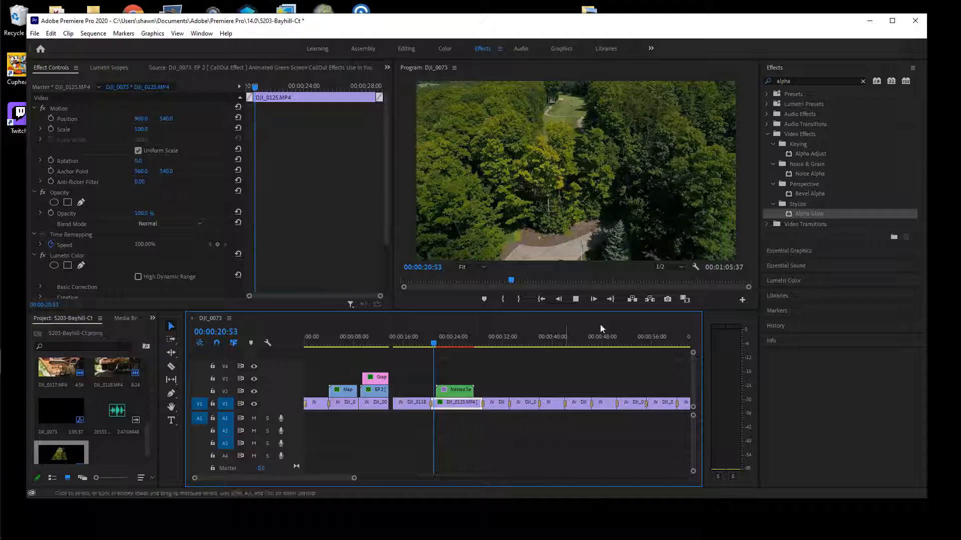
click(580, 301)
Select the nested and V1 clips and park the playhead at 00:00:24:45
drag(454, 344, 437, 346)
click(461, 429)
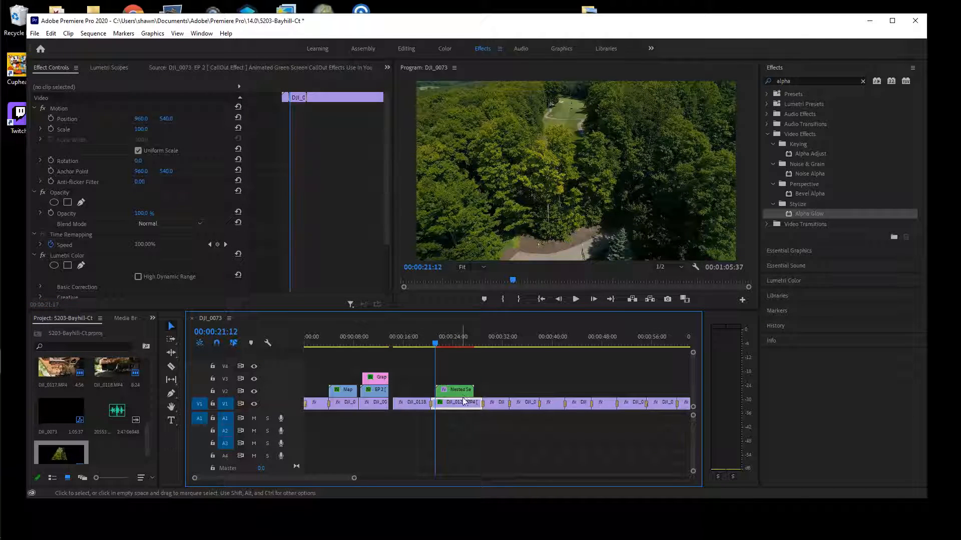
click(453, 390)
click(434, 343)
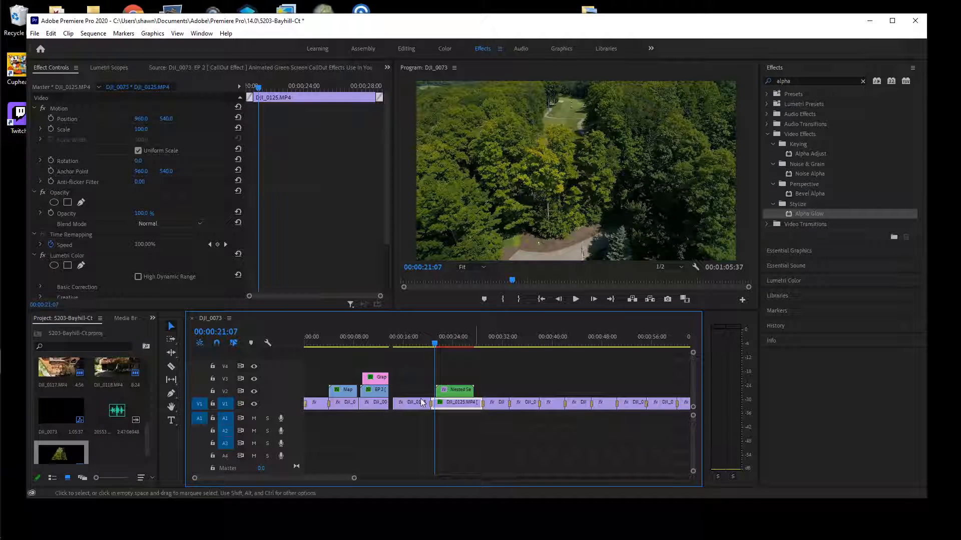
drag(433, 345, 458, 352)
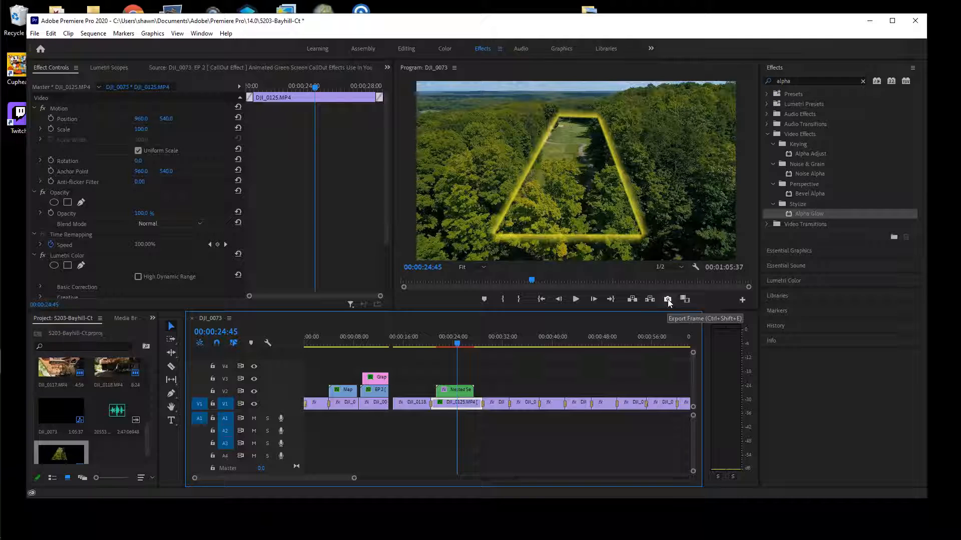
Export the 24:45 frame as JPEG still DJI_0073.00_00_24_45.Still001 in the default folder
click(667, 300)
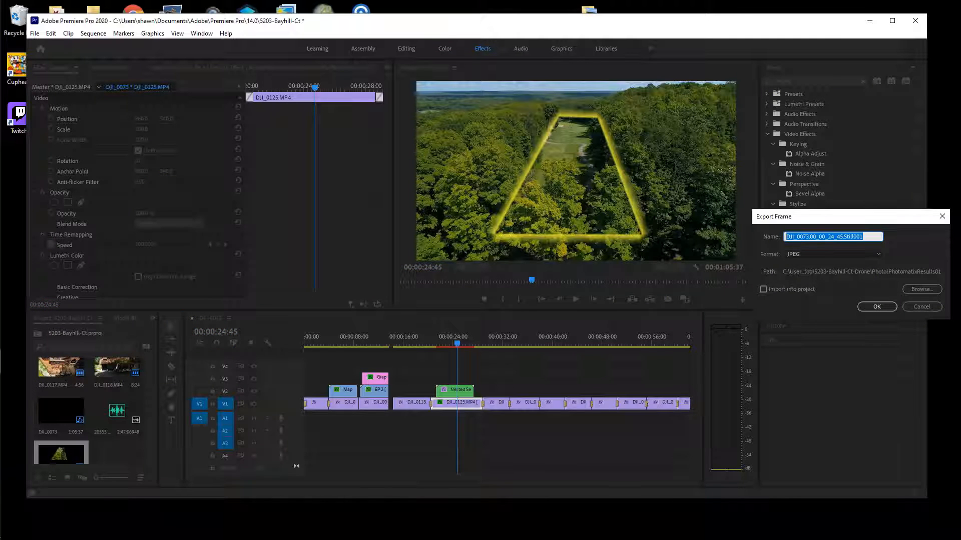
click(919, 289)
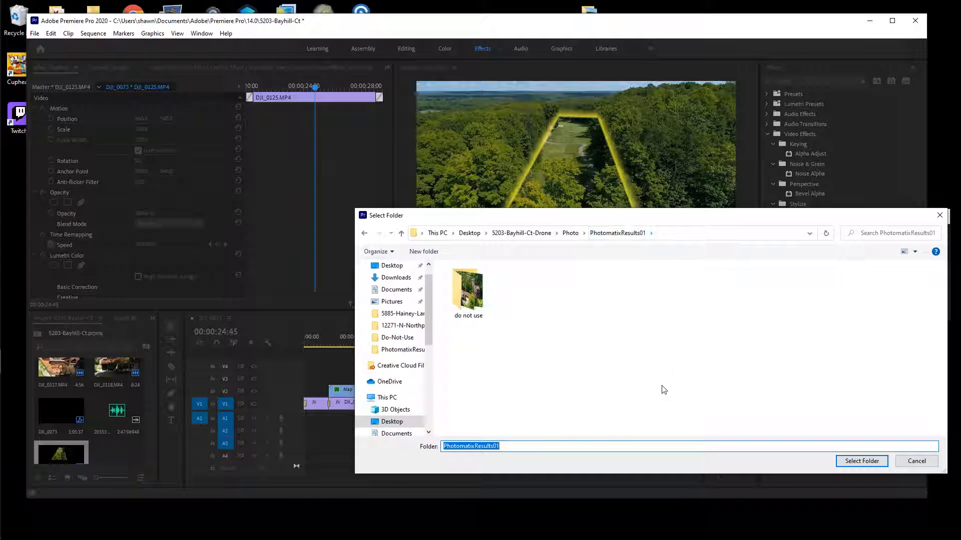
click(680, 289)
drag(793, 220, 623, 156)
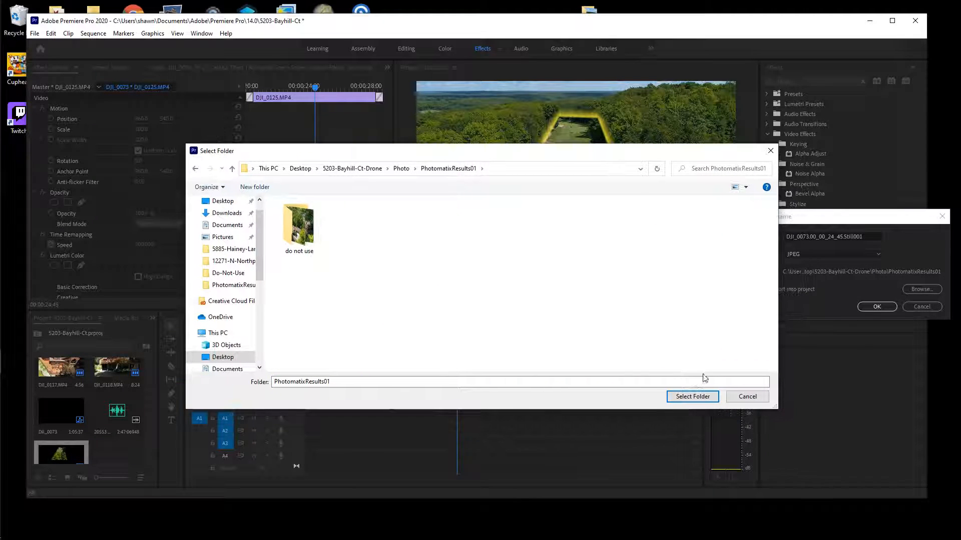
click(771, 151)
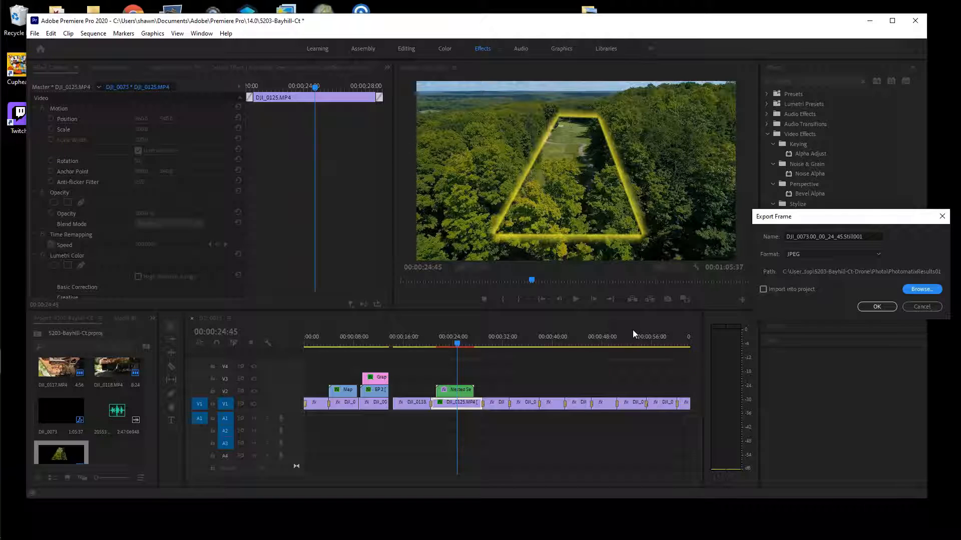
click(889, 308)
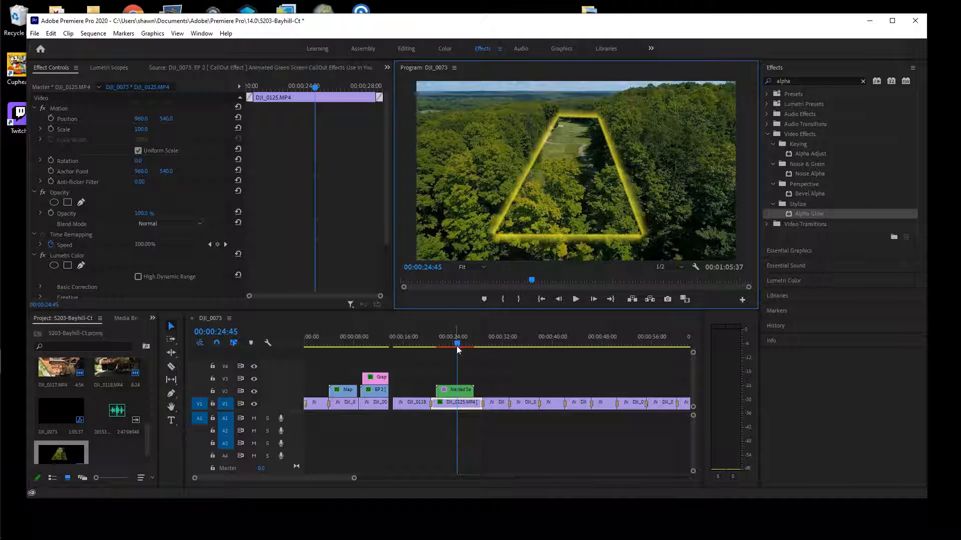
Scrub through the sequence to 19:45 on the house shot
drag(457, 349, 418, 350)
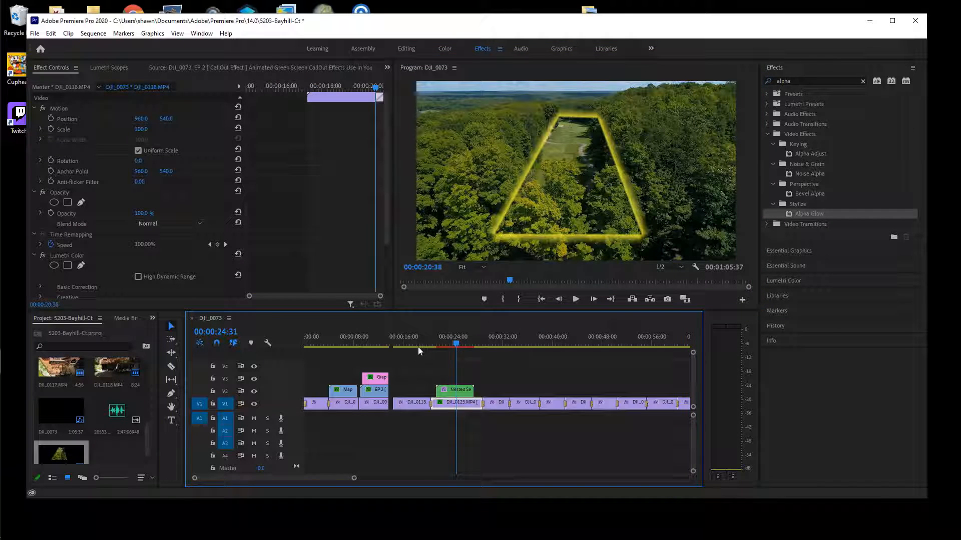
click(418, 347)
click(377, 345)
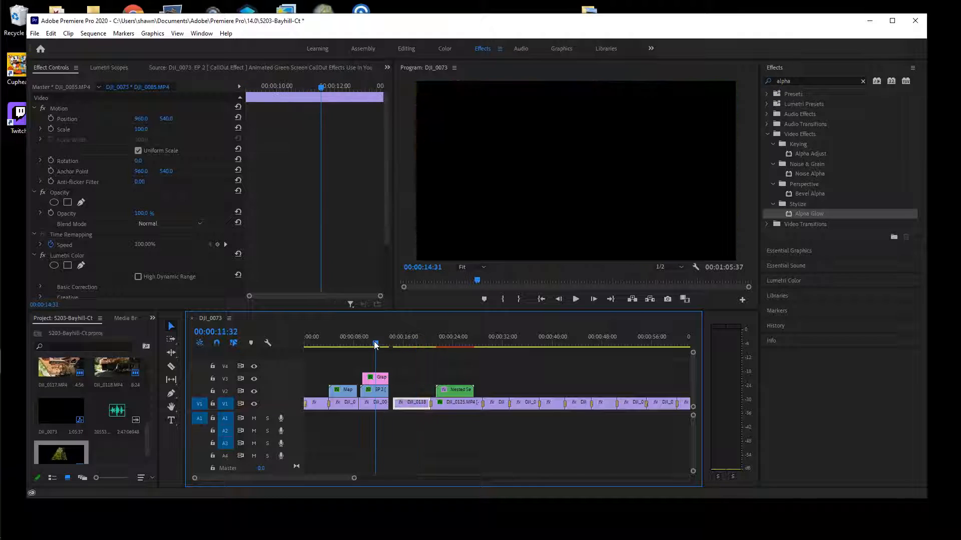
drag(377, 345, 425, 345)
click(34, 33)
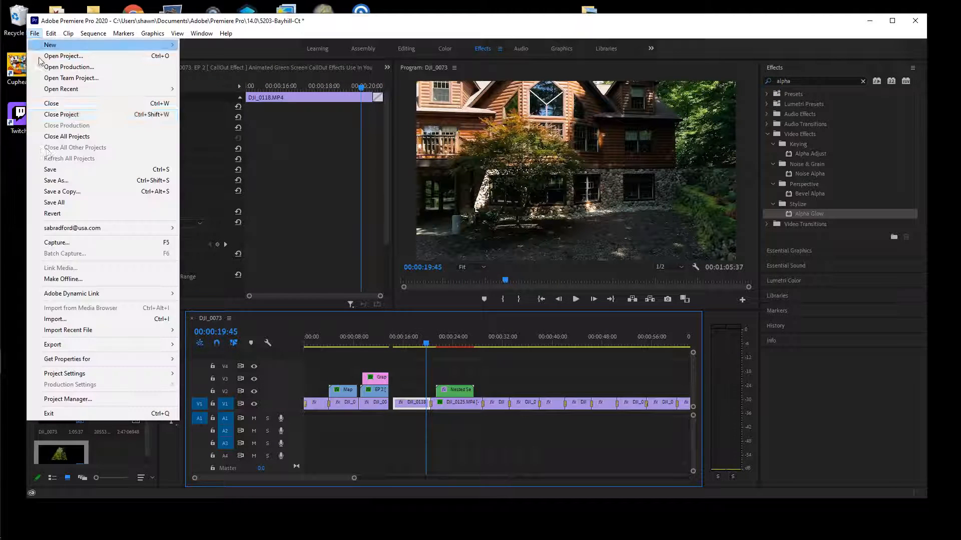
mouse_move(90, 349)
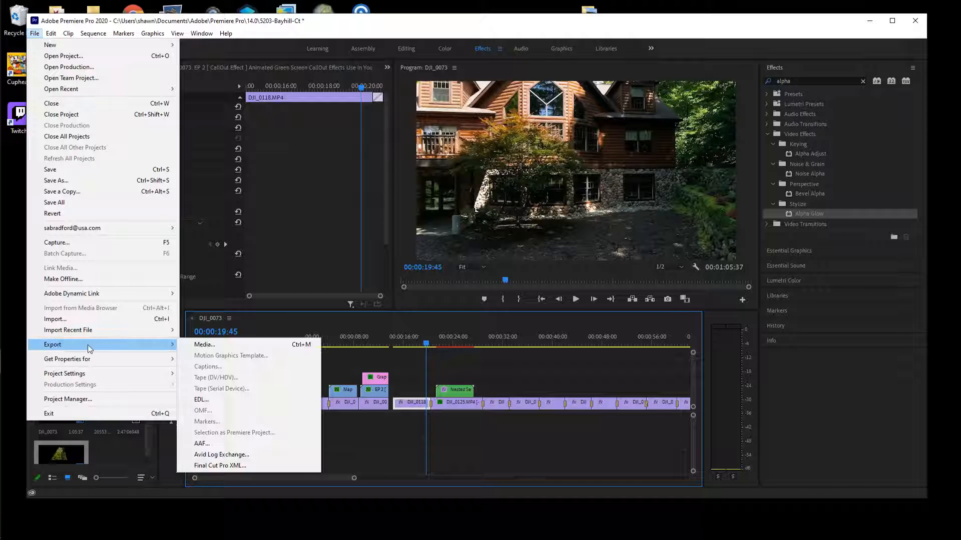
click(205, 345)
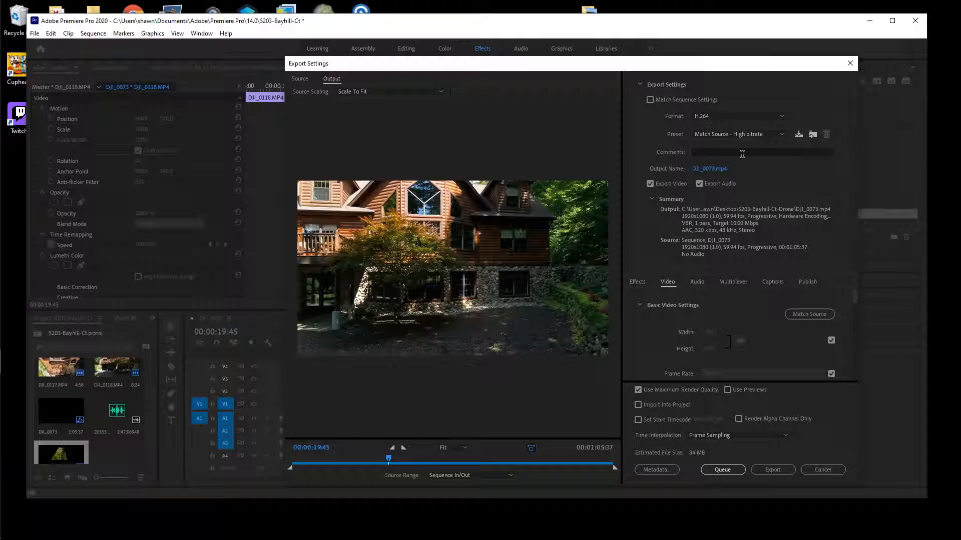
click(713, 170)
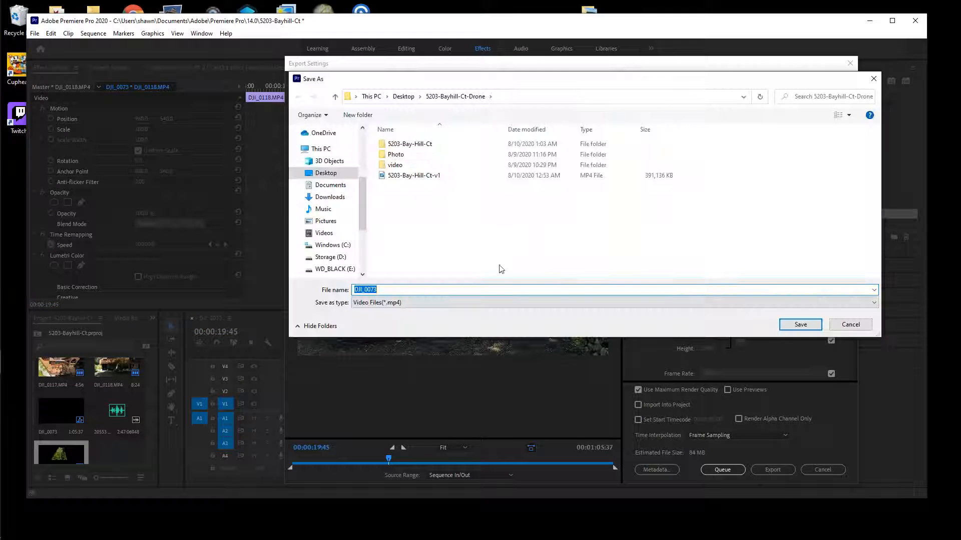
click(415, 175)
click(412, 289)
key(BackSpace)
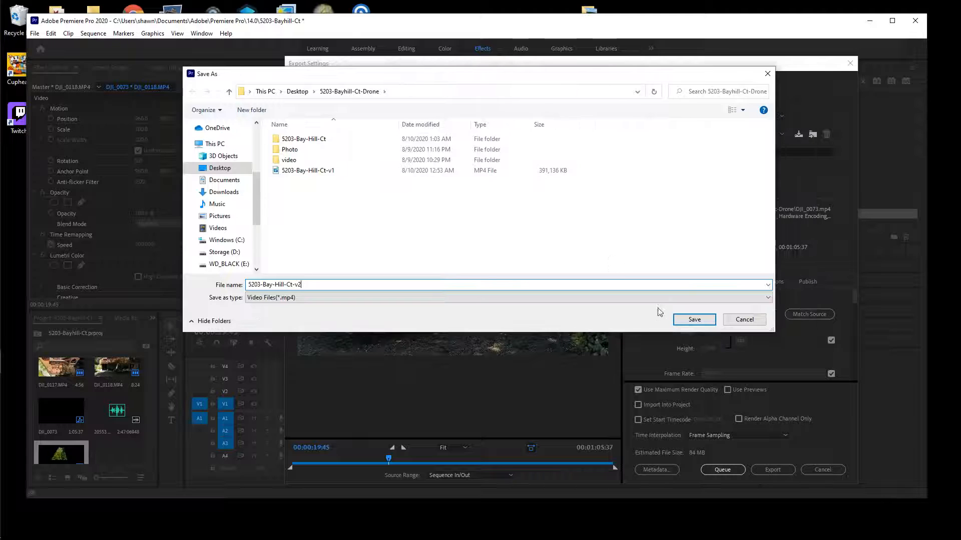
click(694, 319)
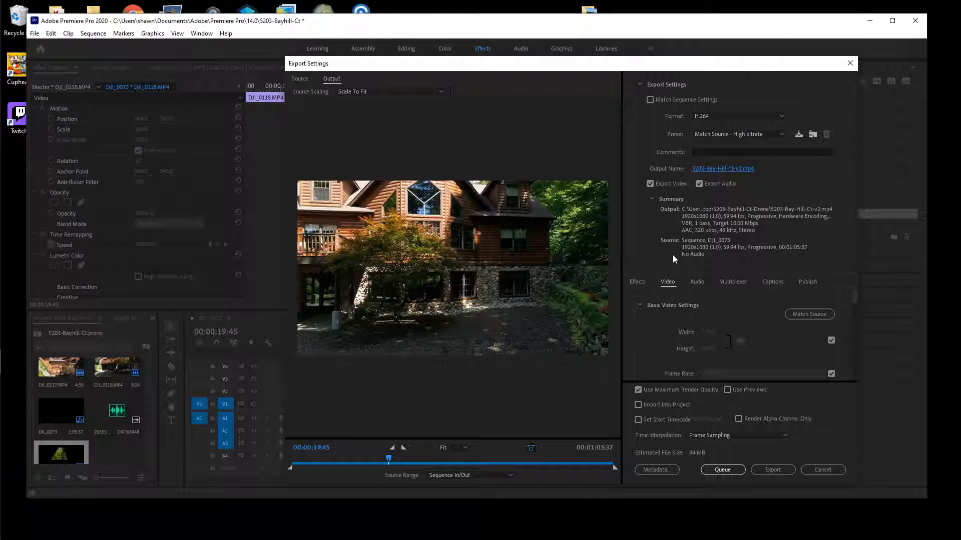
Set the H.264 export to 30 fps with a 50 Mbps target bitrate and start encoding
scroll(699, 315, down, 1)
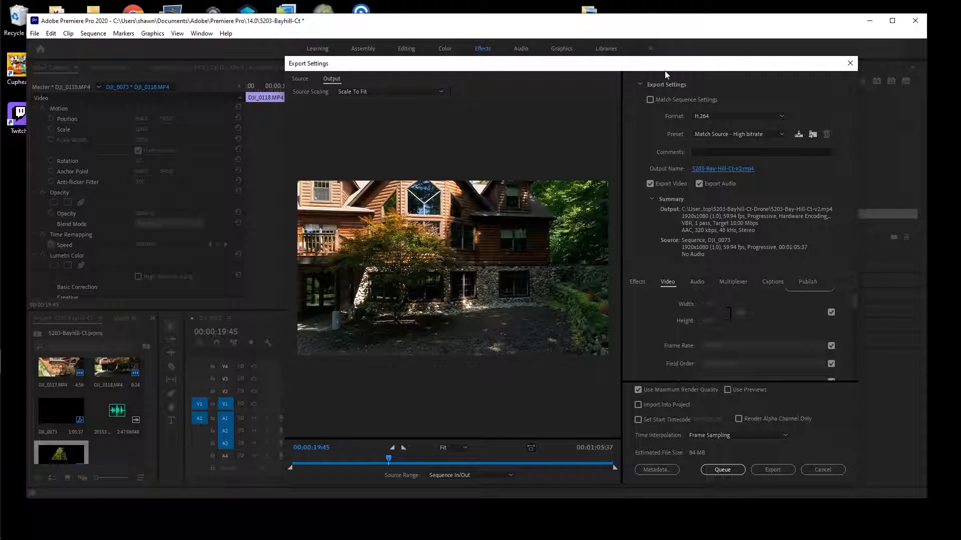
click(685, 338)
click(674, 337)
click(613, 457)
scroll(518, 325, down, 3)
scroll(547, 324, down, 5)
drag(578, 352, 600, 351)
scroll(557, 326, down, 3)
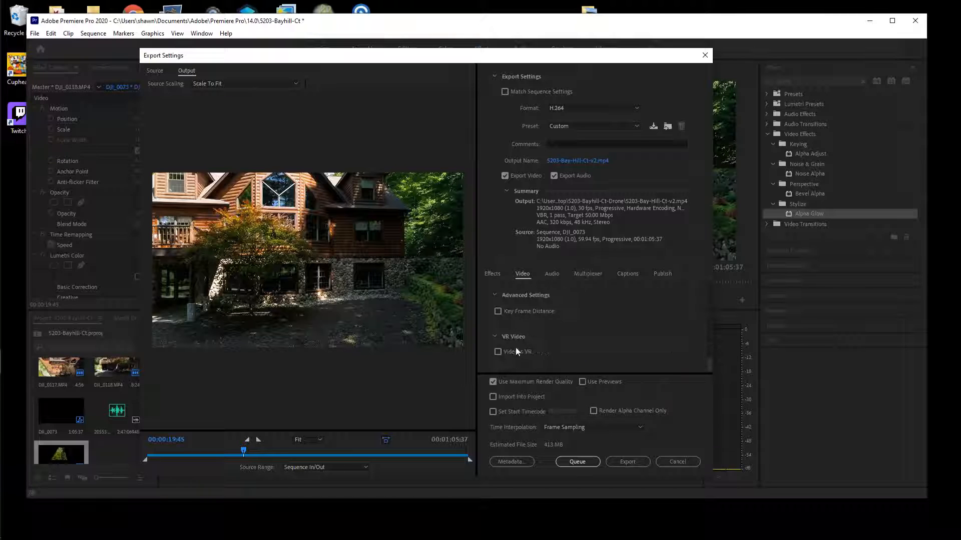
click(638, 461)
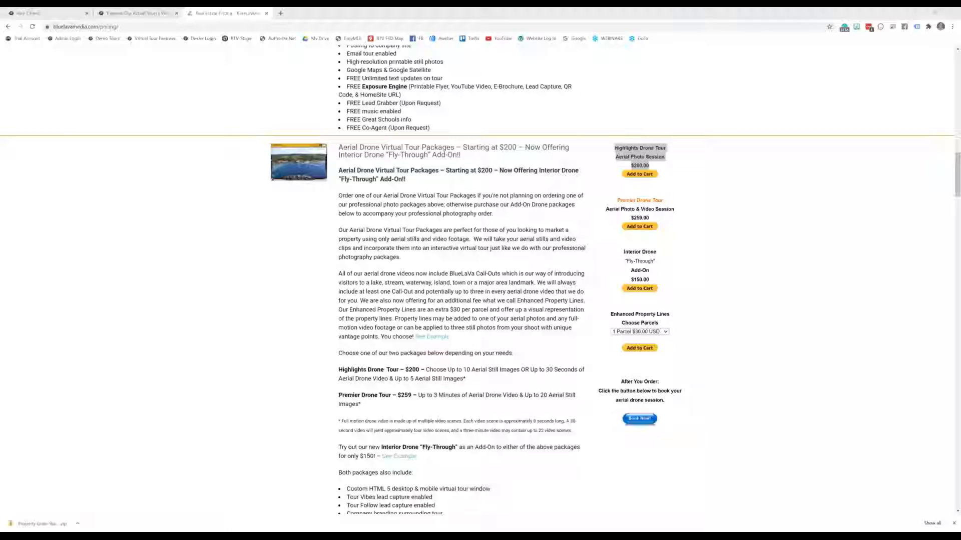
Resize and reposition the Chrome pricing-page window, then minimize it to clear the desktop
double_click(554, 14)
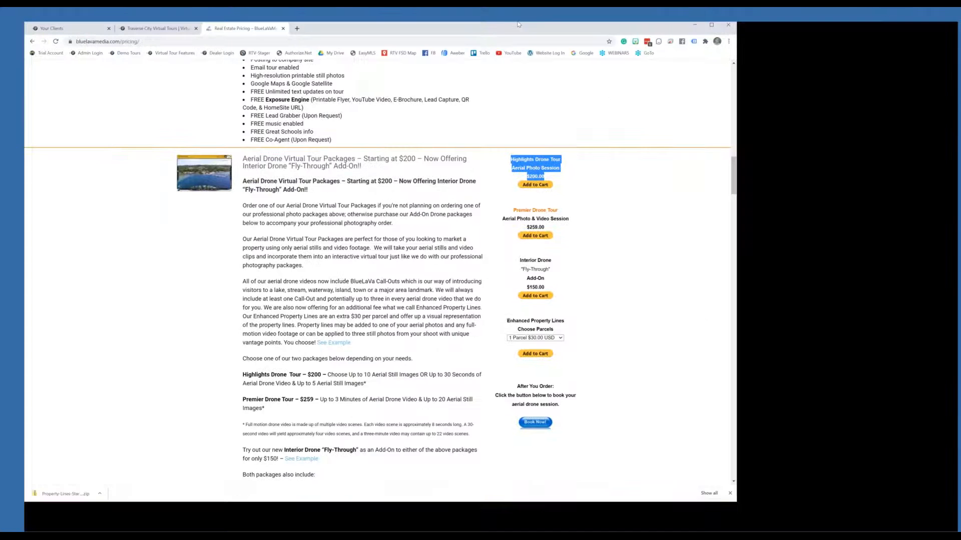
double_click(518, 24)
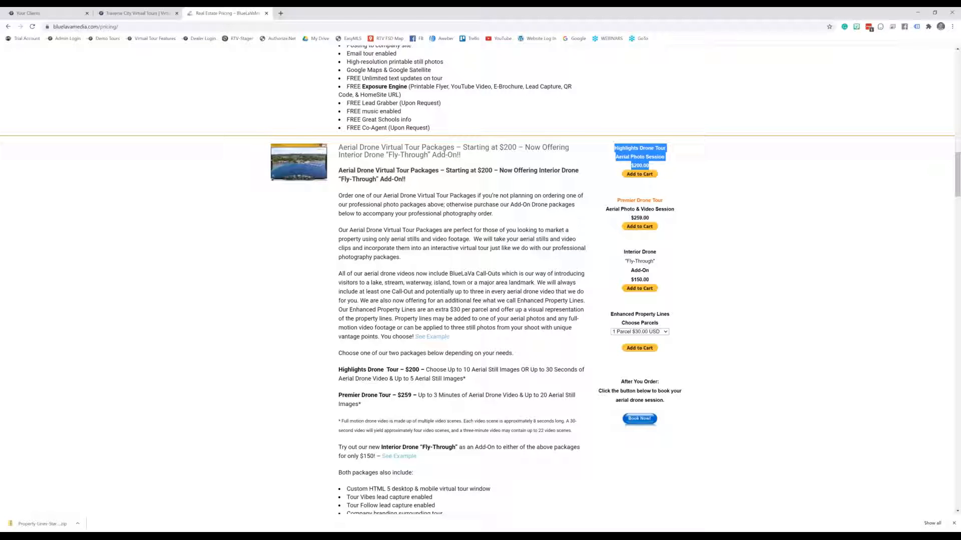
double_click(851, 14)
drag(716, 121, 779, 23)
click(805, 23)
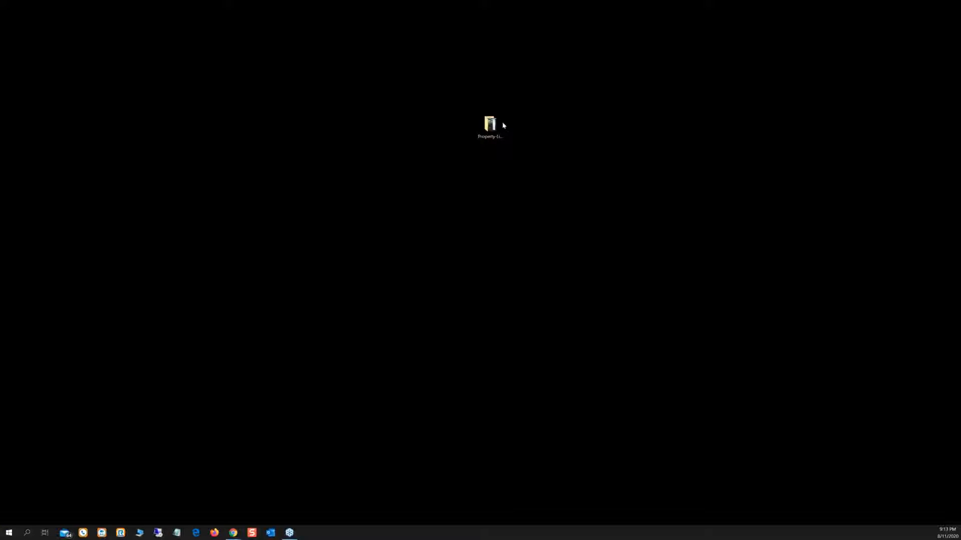
Open the Property-Lines-Starter-Pack folder, centre its window, and play BlueLaVa-Call-Out-Effect.mp4
double_click(491, 125)
drag(773, 24, 475, 82)
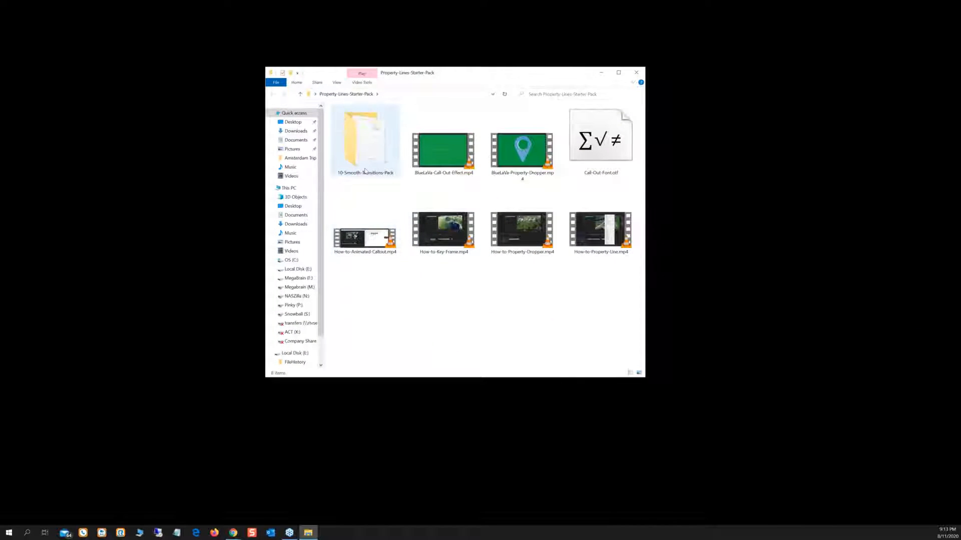
click(439, 159)
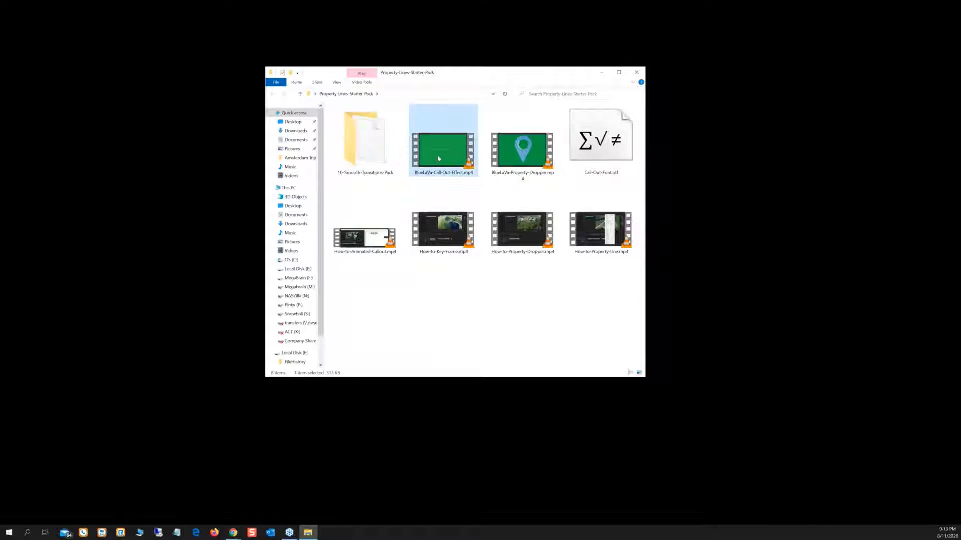
double_click(438, 158)
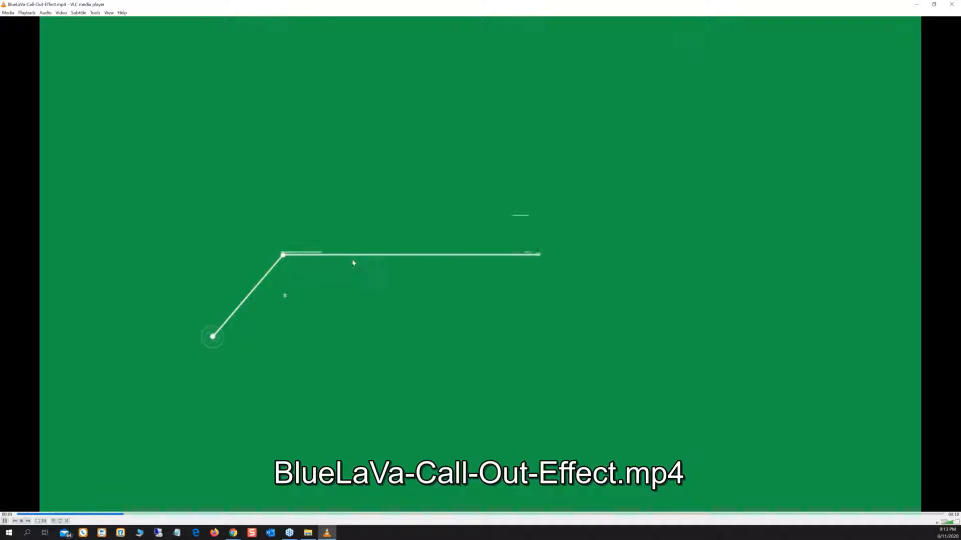
Close the call-out preview, preview and close BlueLaVa-Property-Dropper.mp4, then select How-to-Key-Frame.mp4
click(952, 5)
double_click(496, 152)
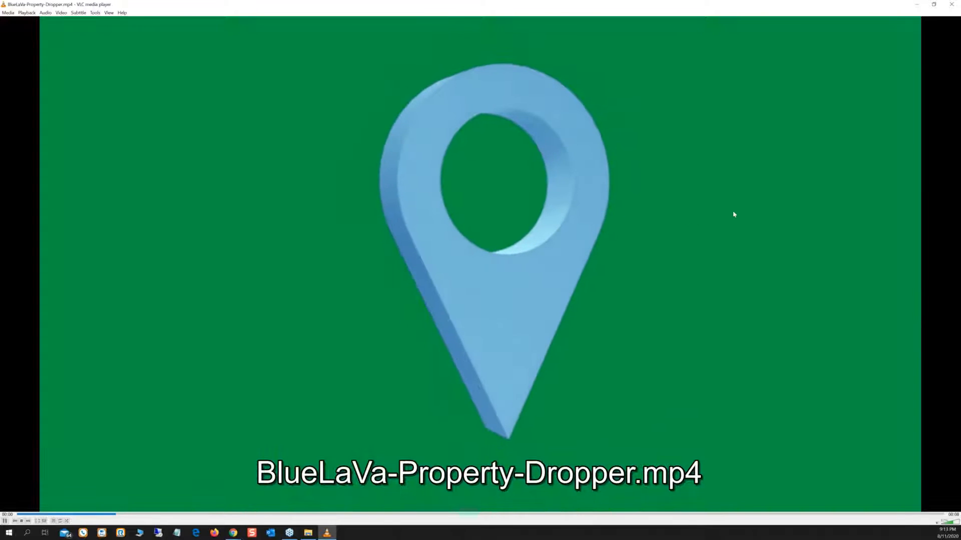
click(950, 9)
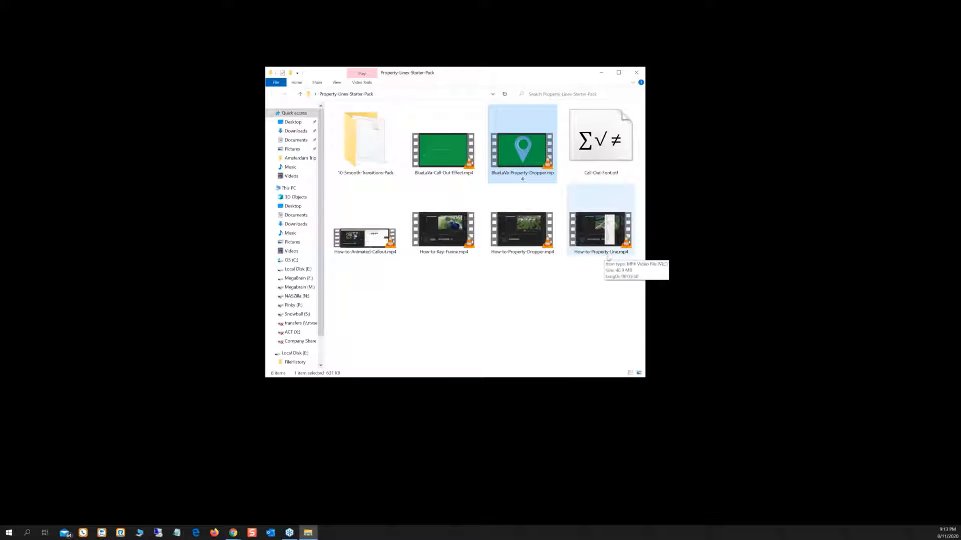
click(449, 239)
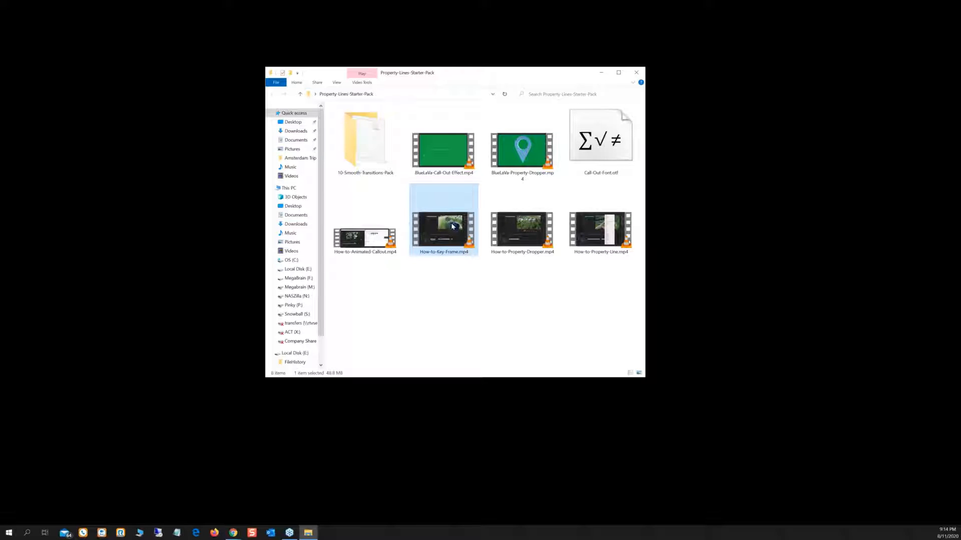
click(366, 237)
click(522, 230)
click(594, 234)
click(448, 235)
click(371, 241)
click(438, 230)
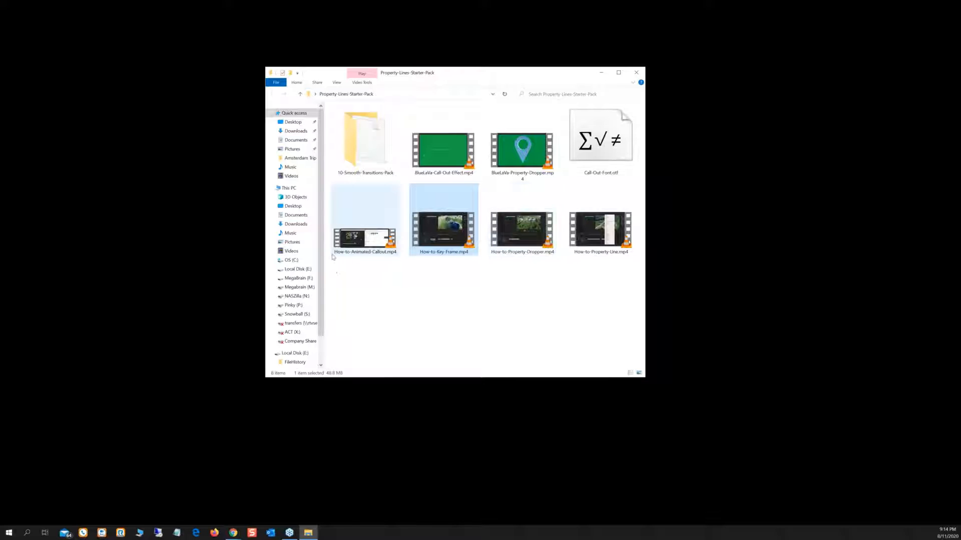
double_click(349, 137)
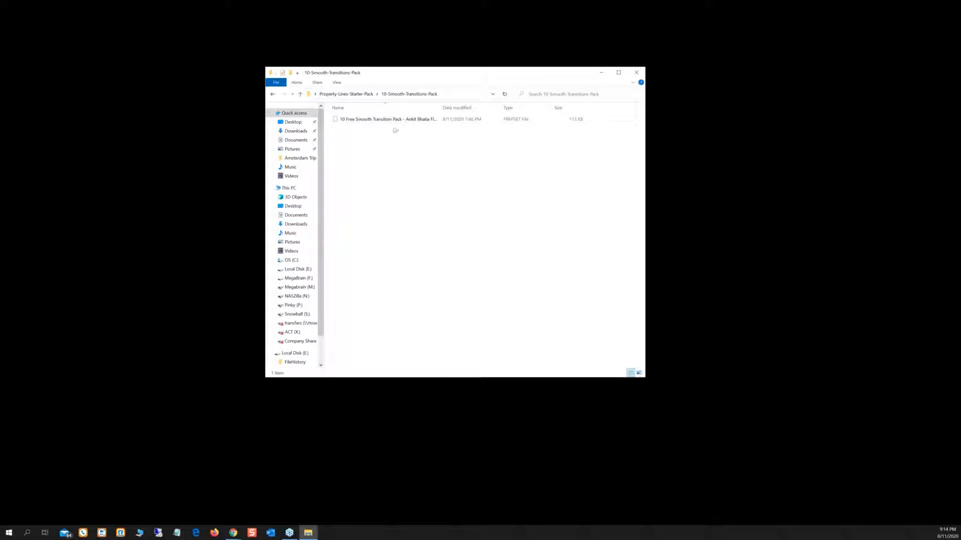
click(273, 95)
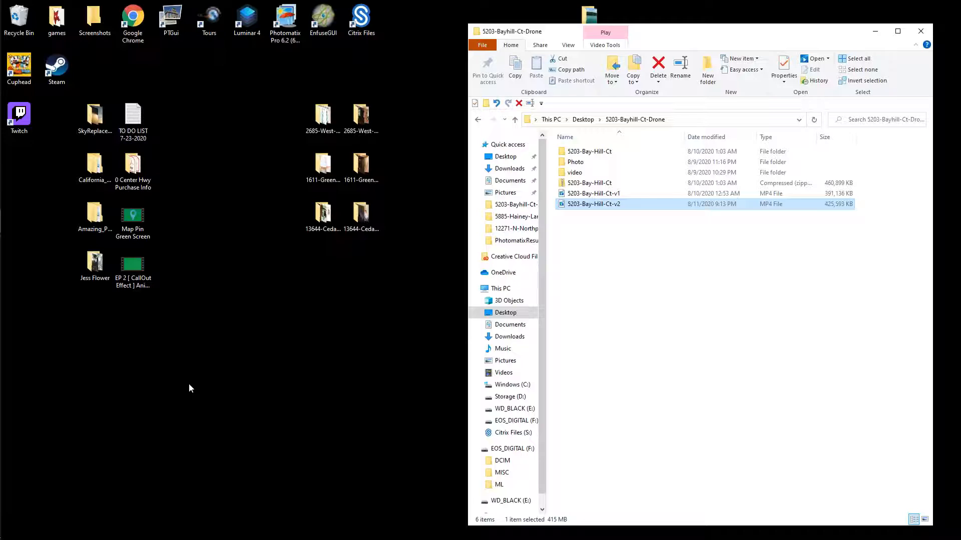
click(188, 385)
mouse_move(1, 142)
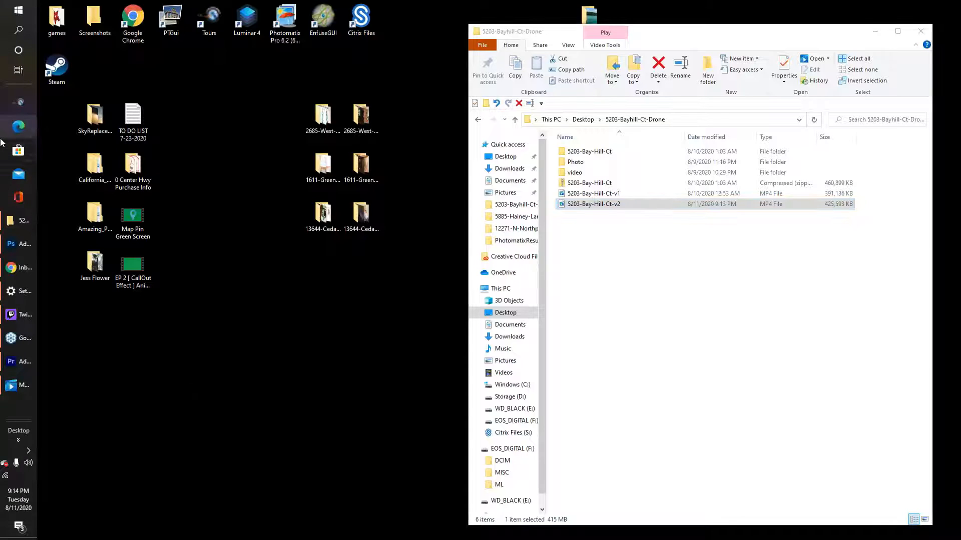
click(613, 204)
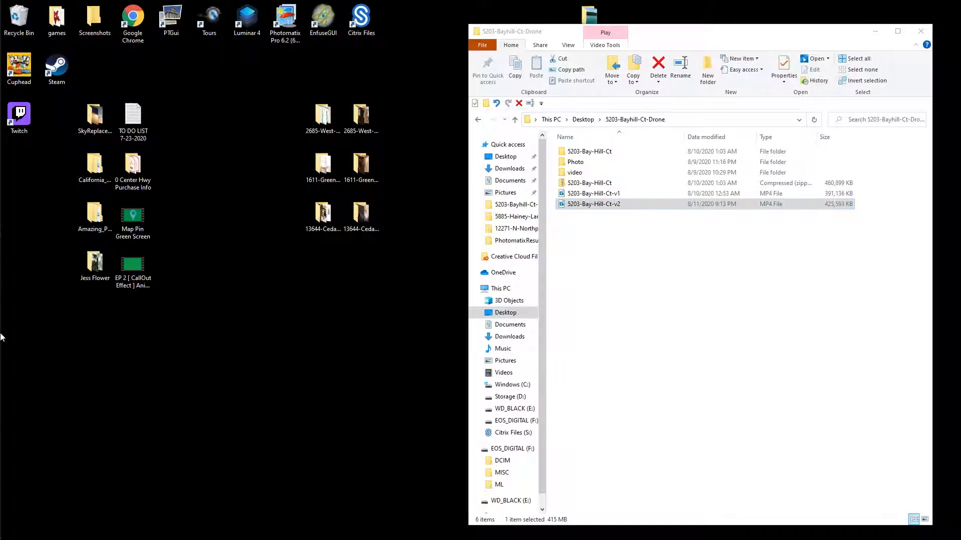
mouse_move(1, 338)
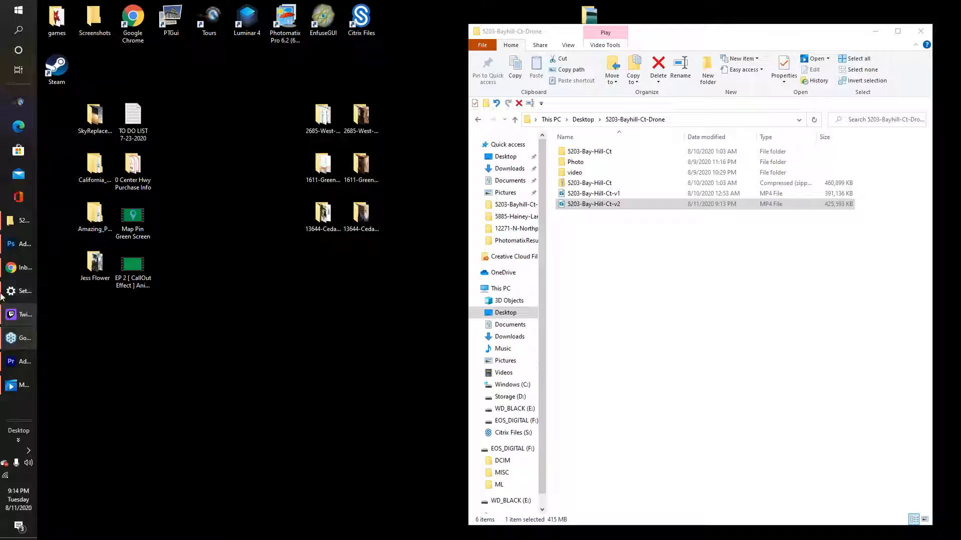
click(17, 386)
click(488, 423)
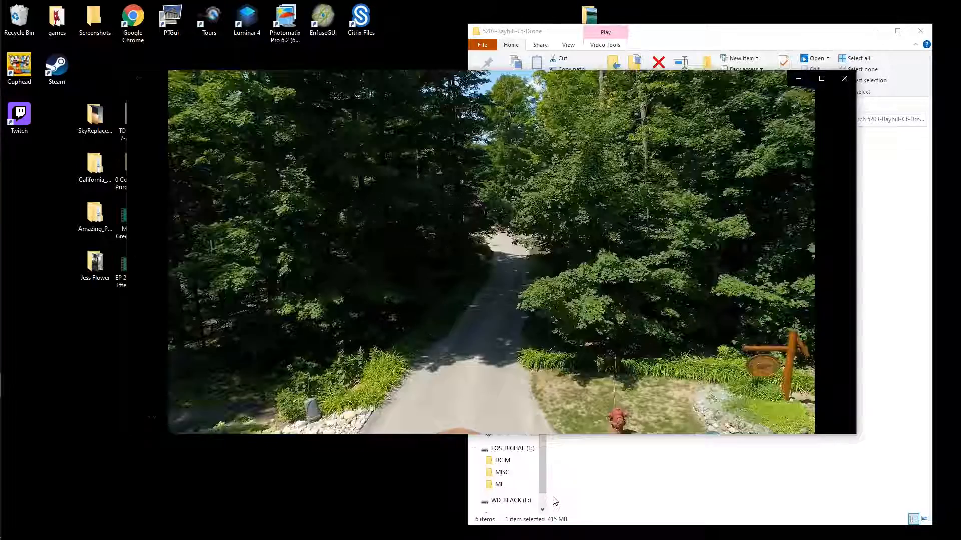
Scrub through the export's opening forest-road shots between 0:00:01 and 0:00:13
mouse_move(189, 418)
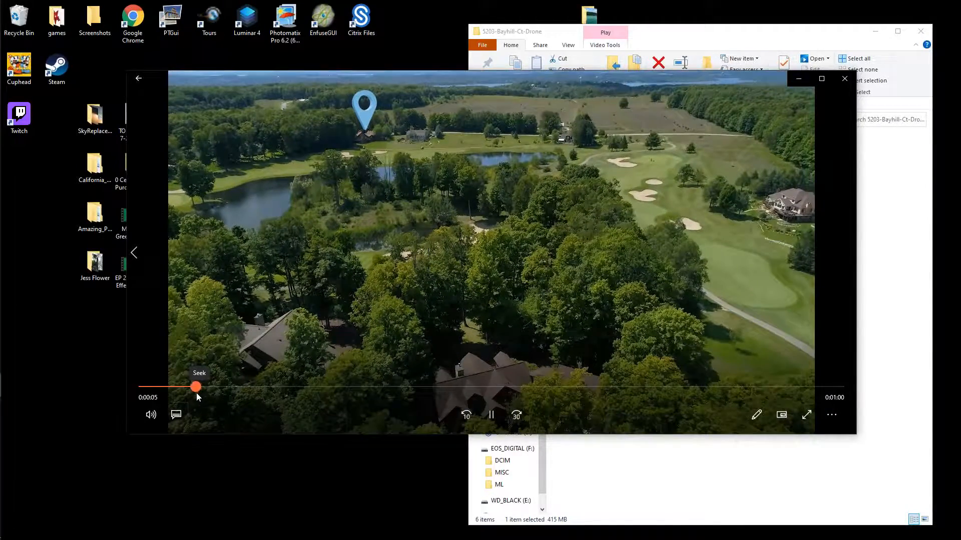
drag(196, 392, 187, 392)
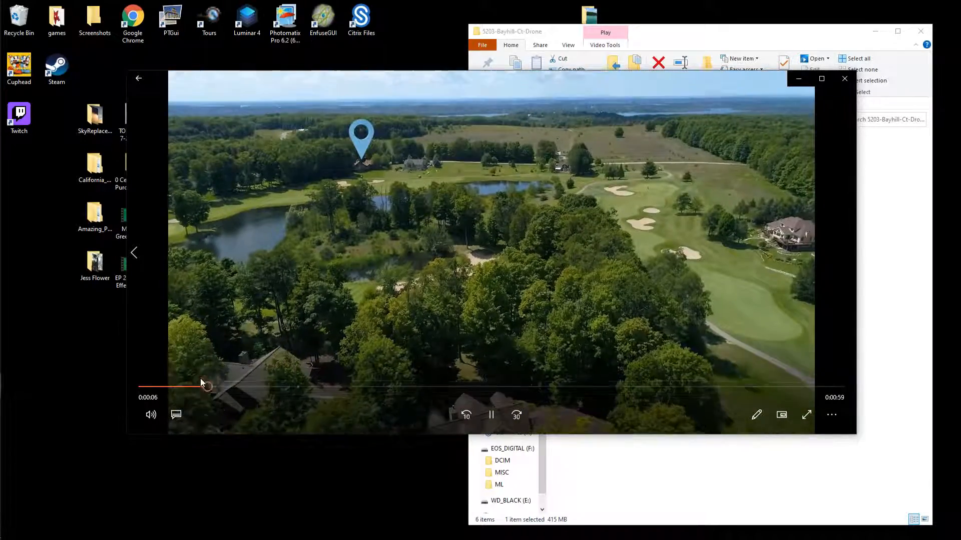
drag(204, 387, 182, 388)
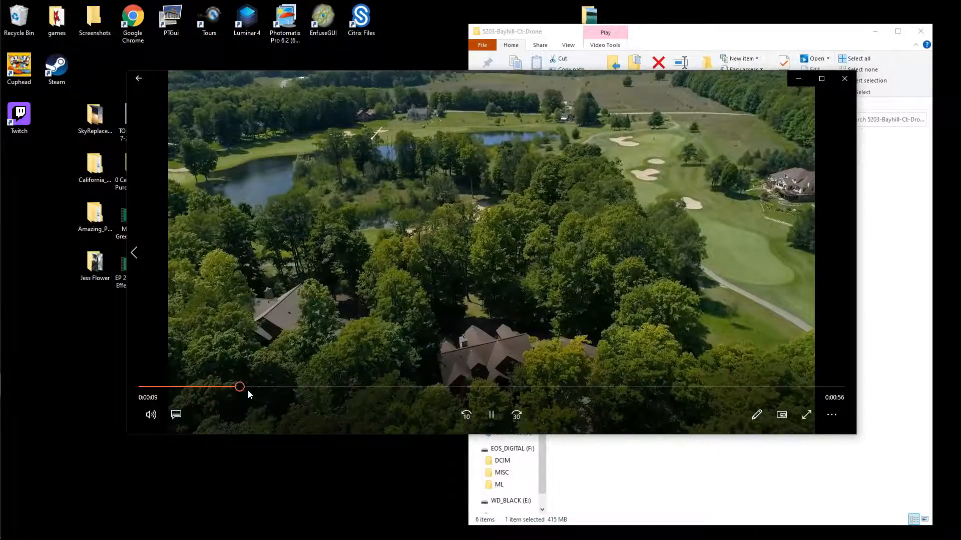
click(281, 387)
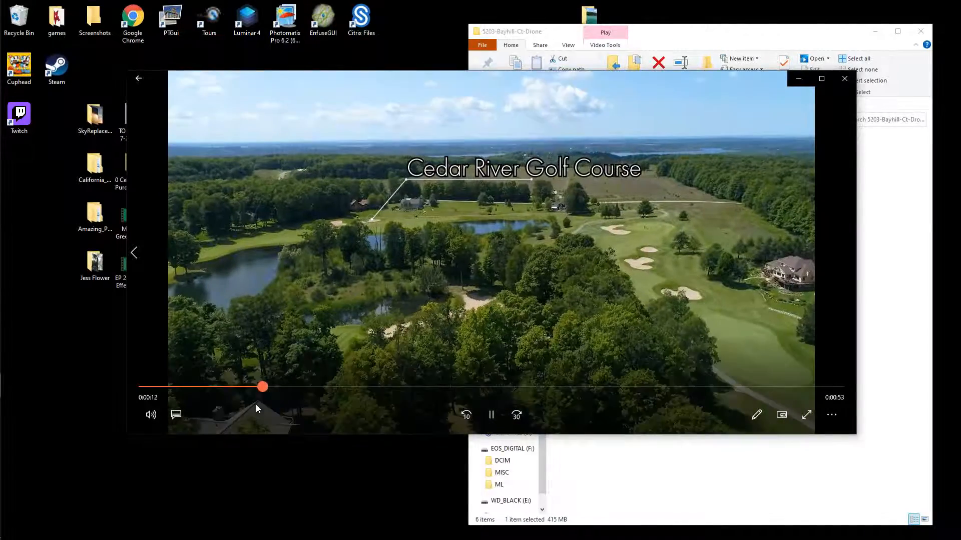
drag(256, 404, 180, 408)
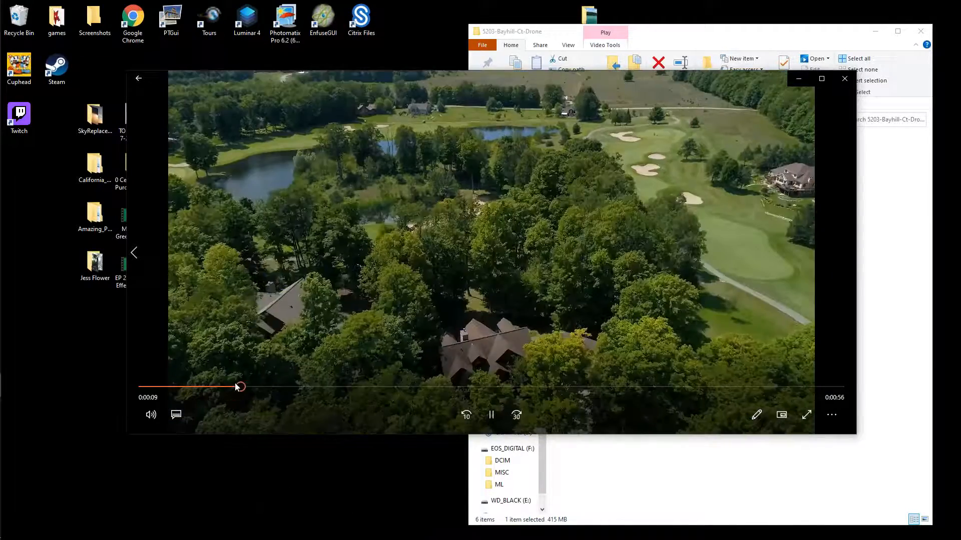
drag(238, 387, 155, 391)
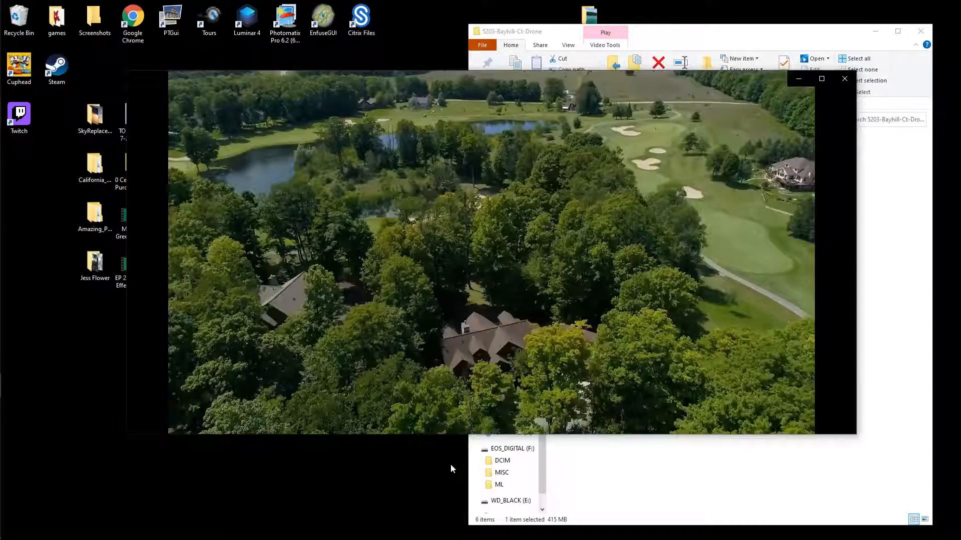
drag(254, 386, 182, 369)
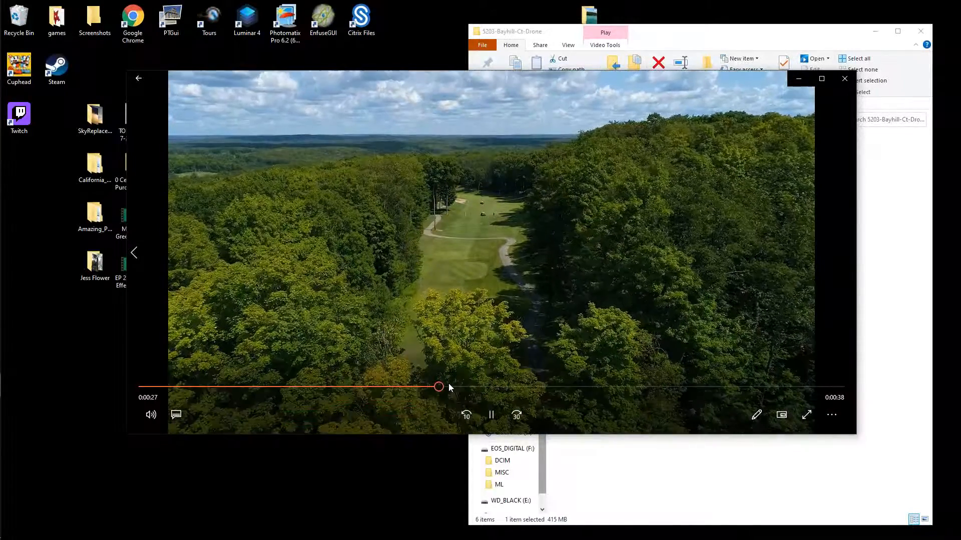
Review the trapezoid-outline and golf-course shots (0:00:08, 0:00:19), then close the player
drag(440, 386, 365, 387)
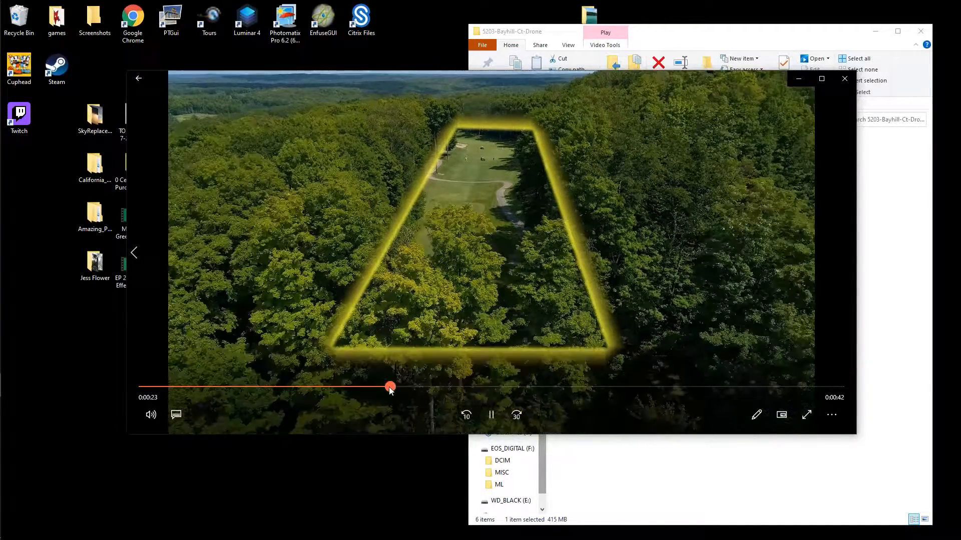
drag(388, 386, 364, 383)
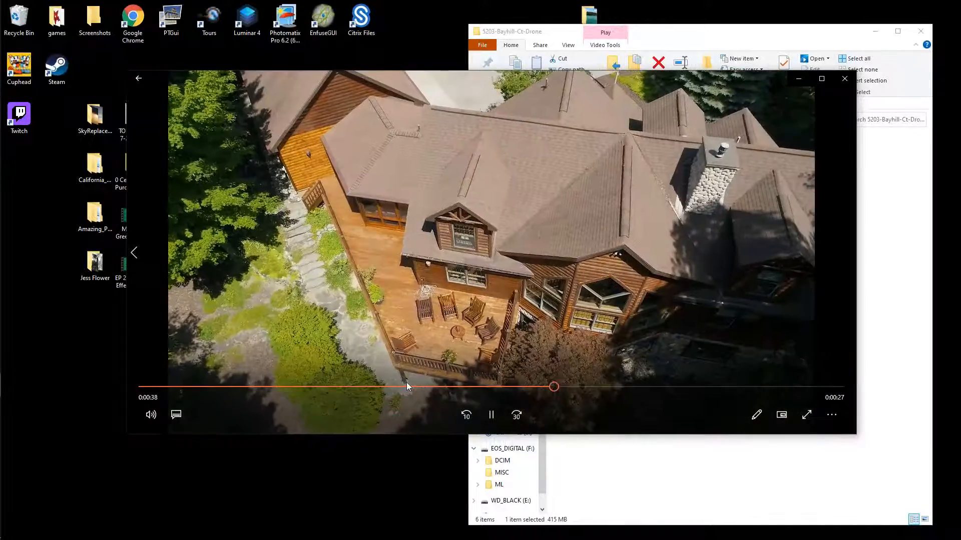
drag(565, 391, 228, 387)
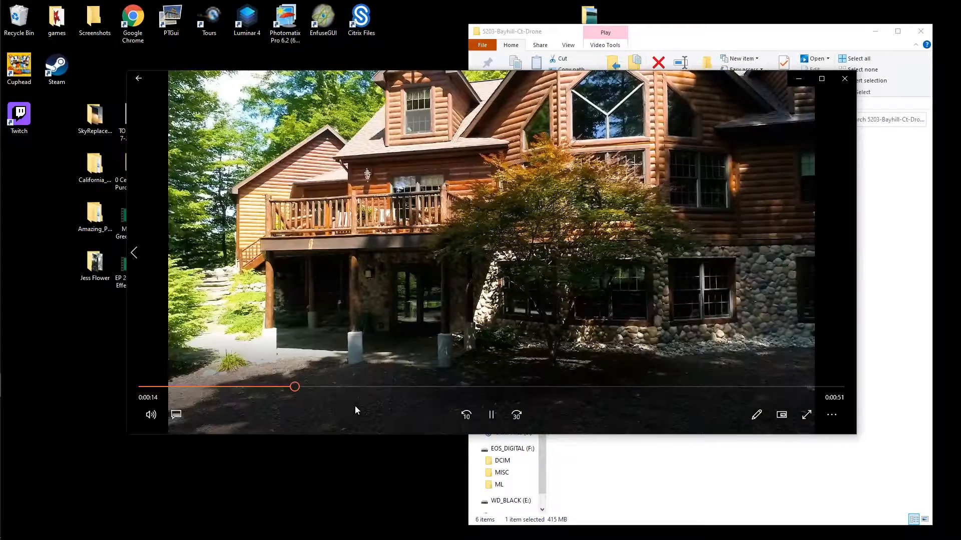
drag(300, 387, 372, 413)
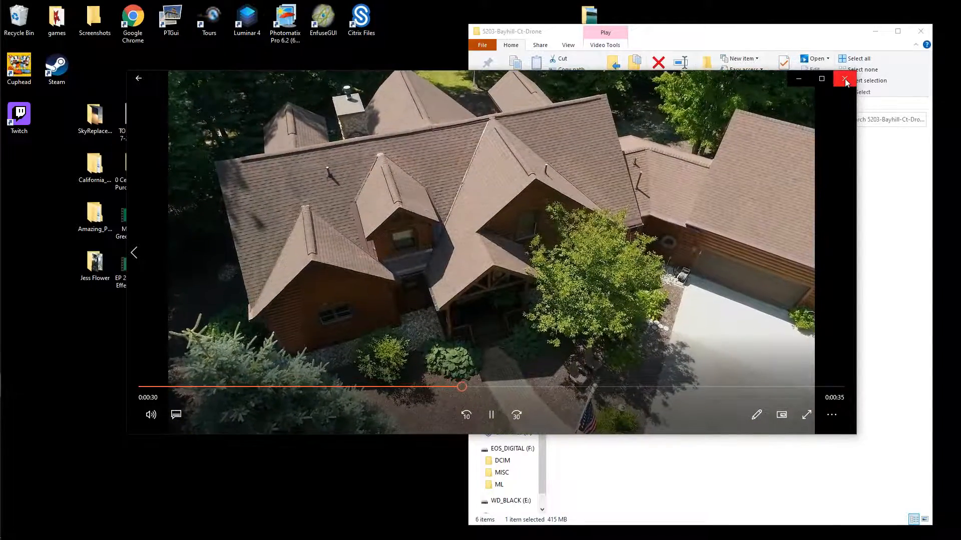
click(844, 80)
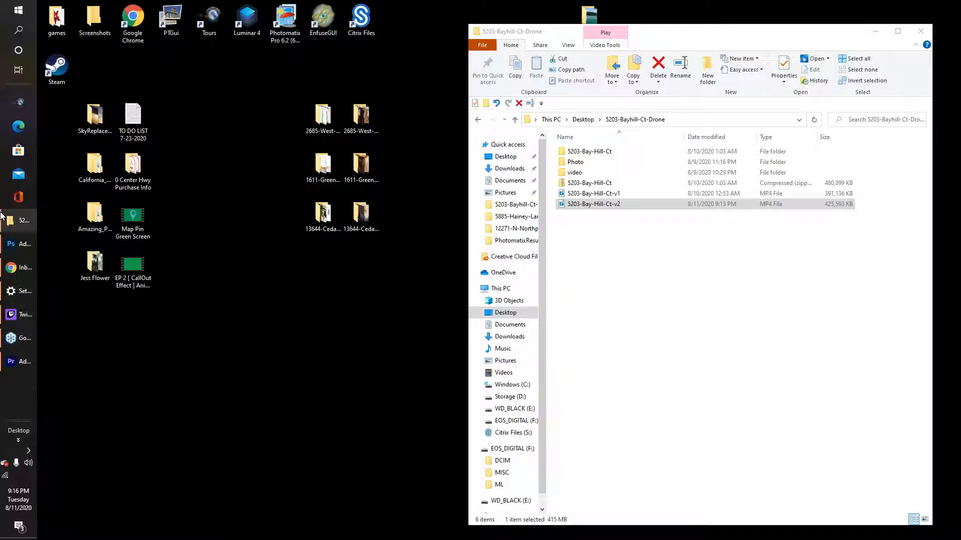
Switch to Photoshop and browse the Open dialog to the PhotomatixResults01 folder
click(19, 244)
click(105, 28)
click(116, 45)
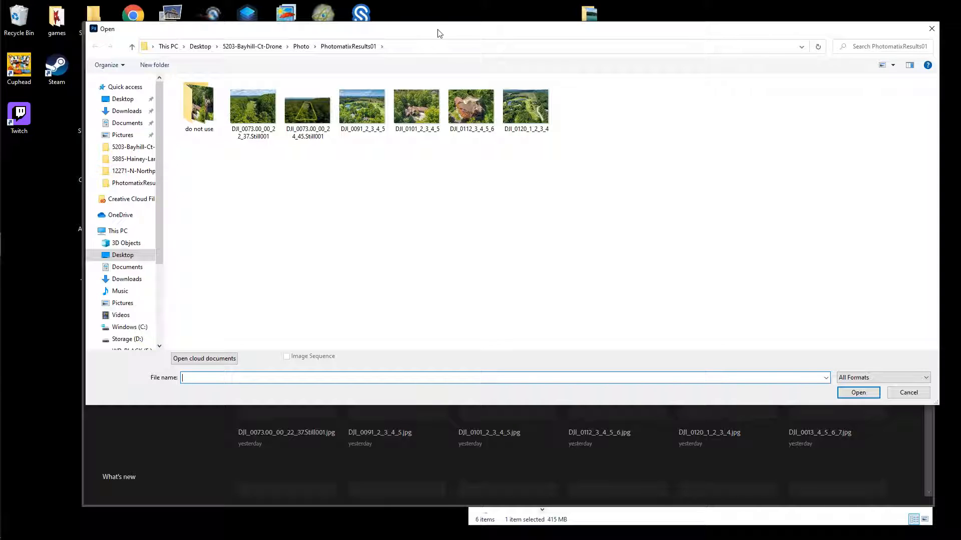
drag(438, 33, 428, 39)
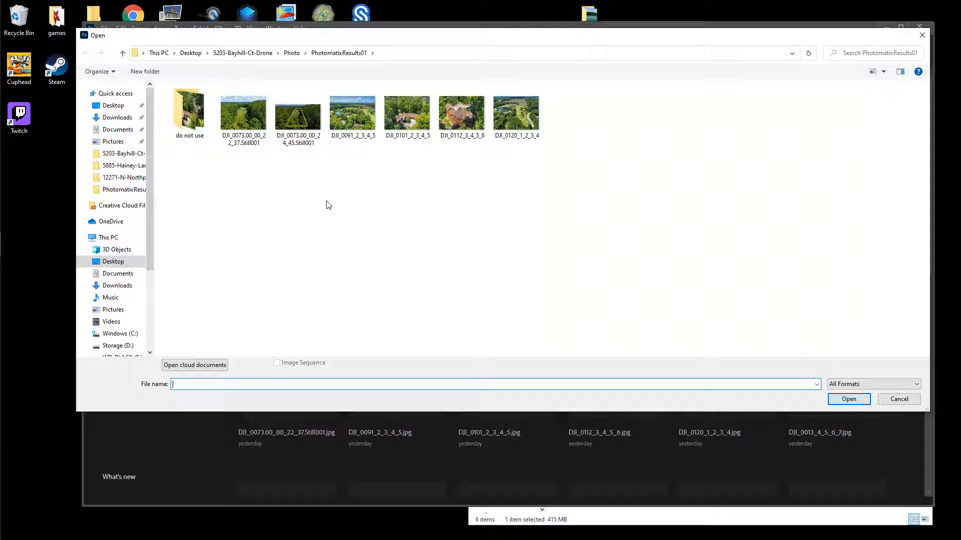
Open DJI_0073.00_00_24_45.Still001 and check its 1920 × 1080 Image Size without changes
double_click(302, 134)
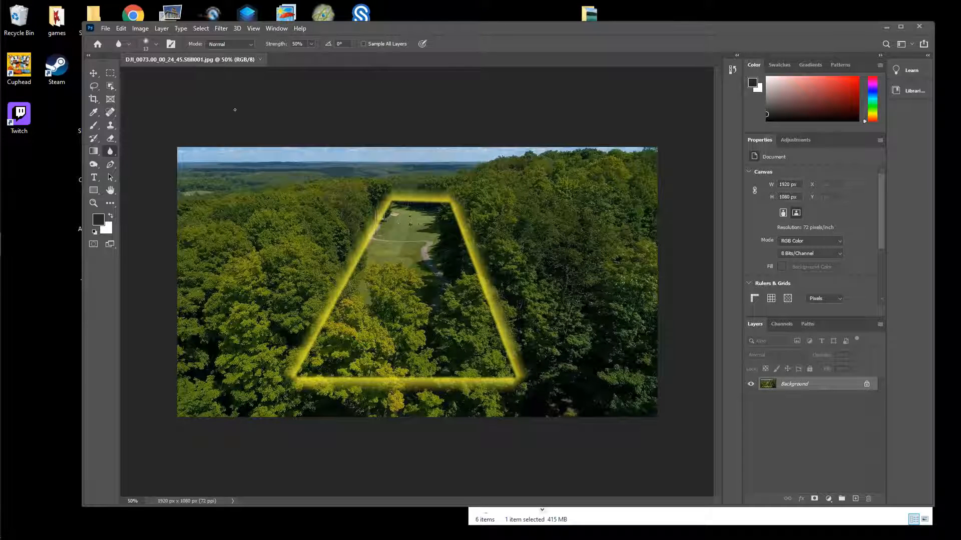
click(140, 28)
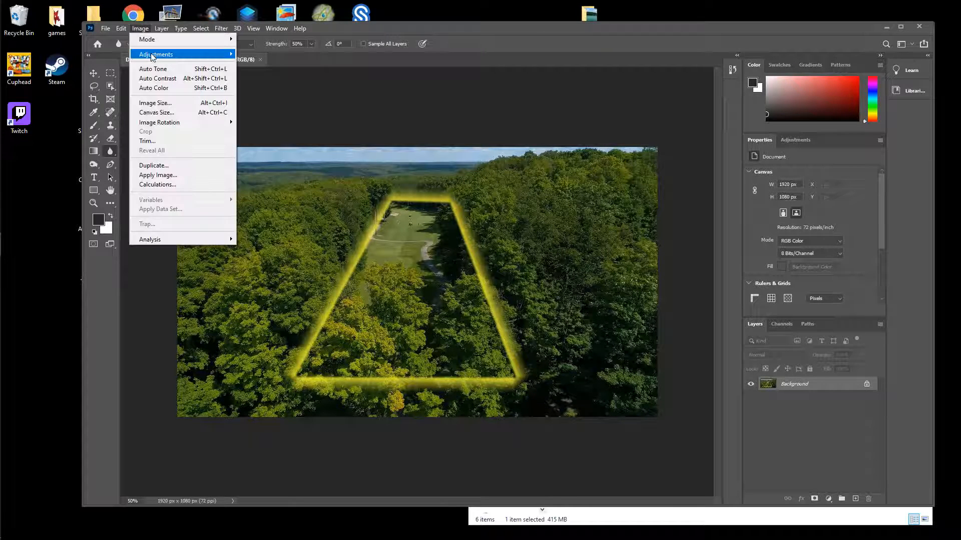
mouse_move(152, 54)
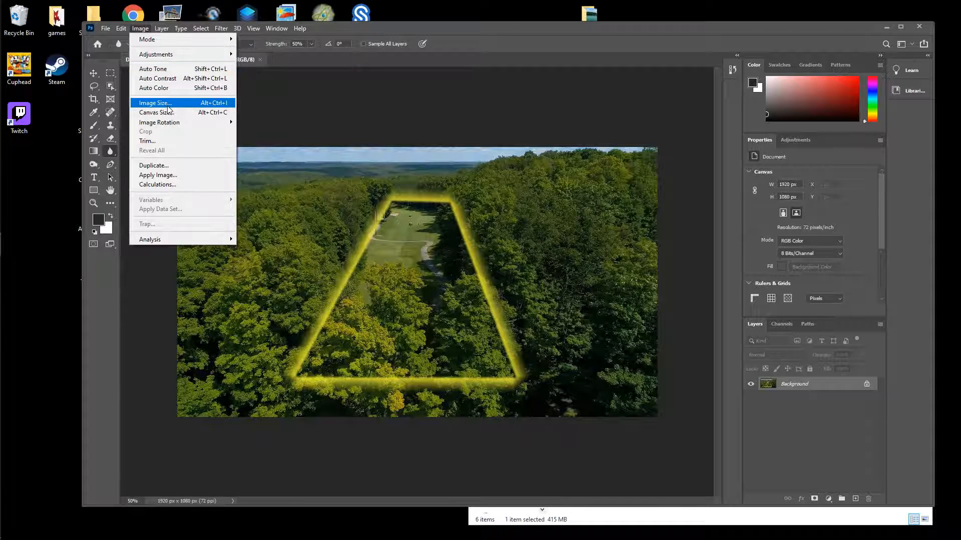
click(198, 108)
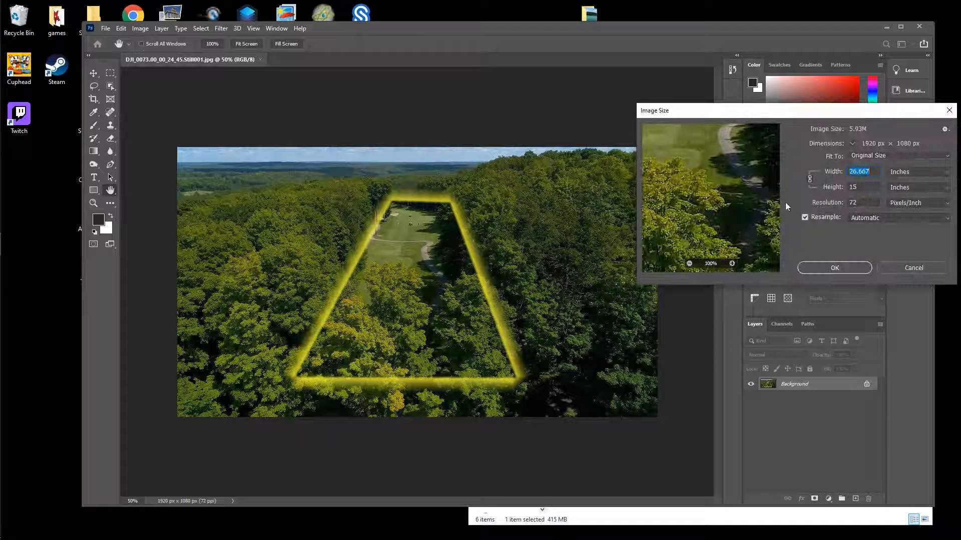
click(913, 268)
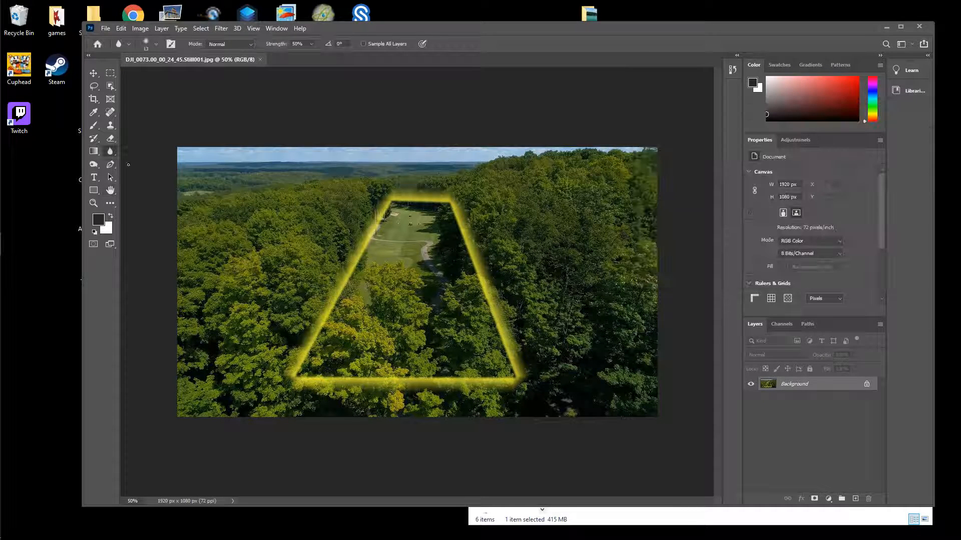
Start a narrower crop around the fairway outline with the Crop tool
click(139, 29)
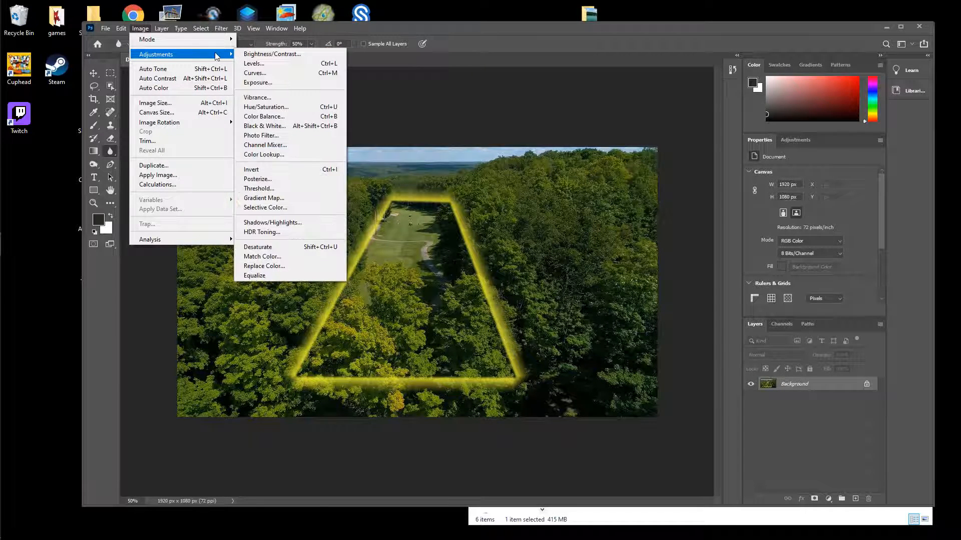
click(455, 32)
click(95, 99)
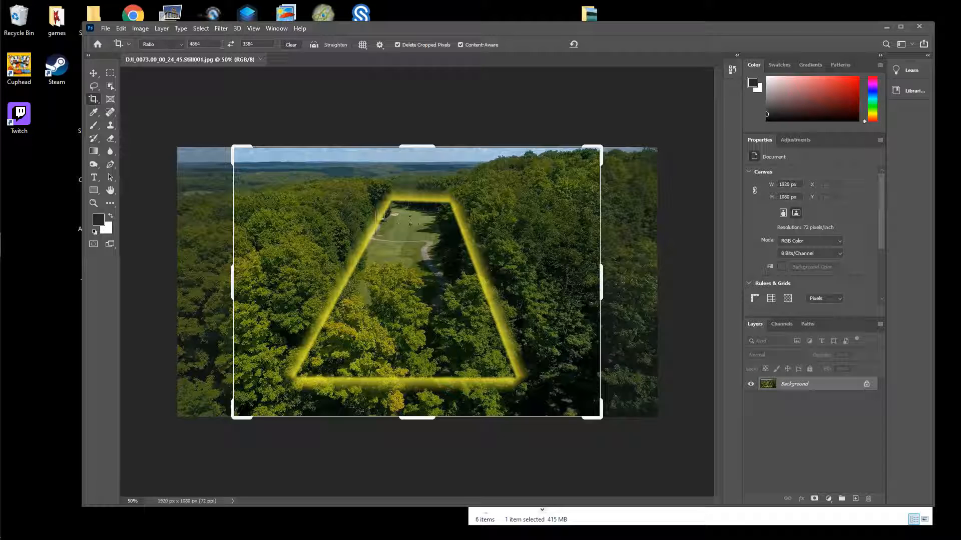
click(403, 299)
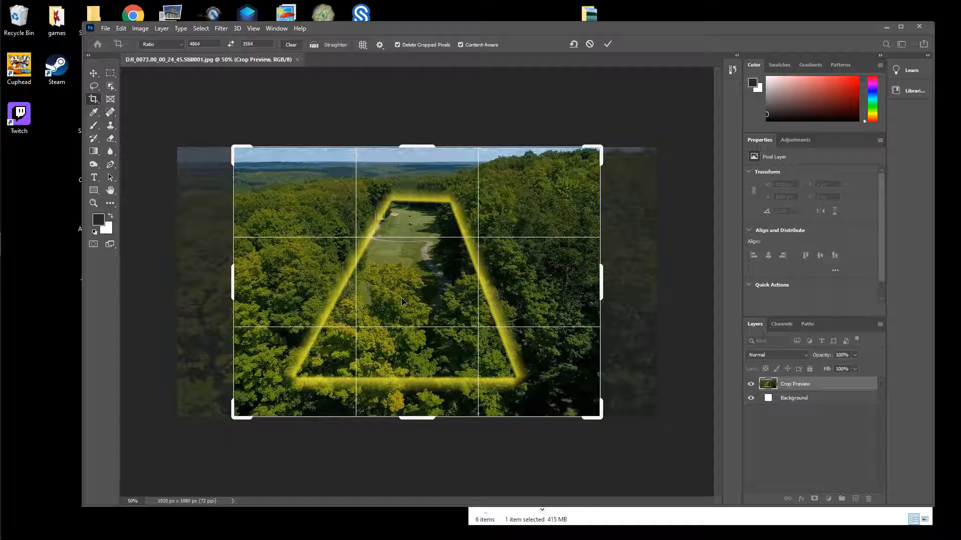
Commit the crop to 1466 × 1080 px and nudge the Photoshop window left
click(607, 44)
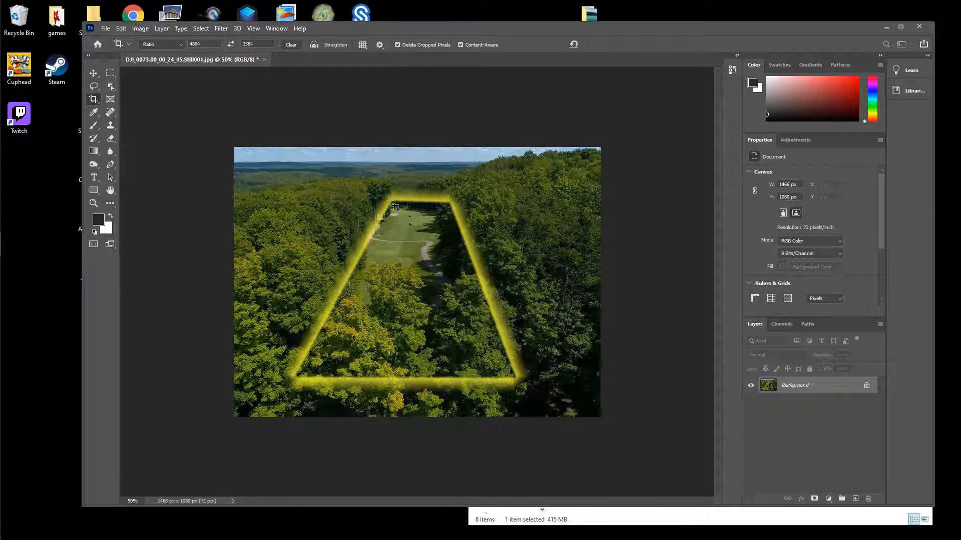
drag(476, 32, 462, 29)
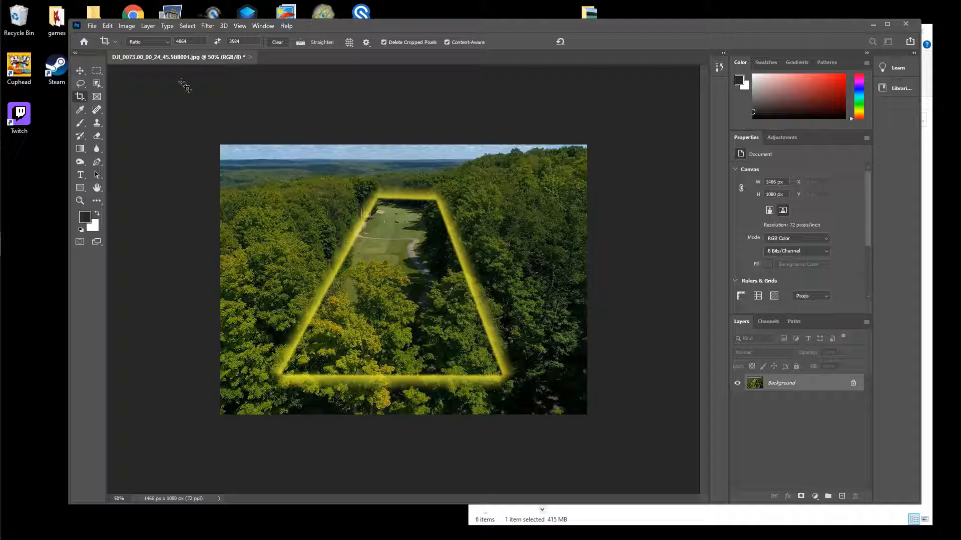
Launch the Tours desktop shortcut, minimize its login browser, and reposition the Photoshop window
drag(388, 33, 358, 122)
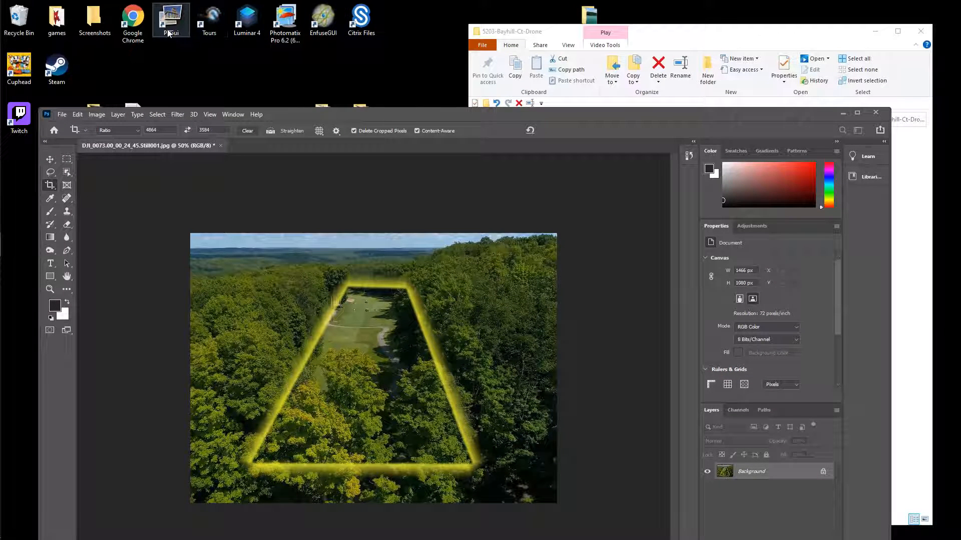
click(208, 29)
double_click(208, 29)
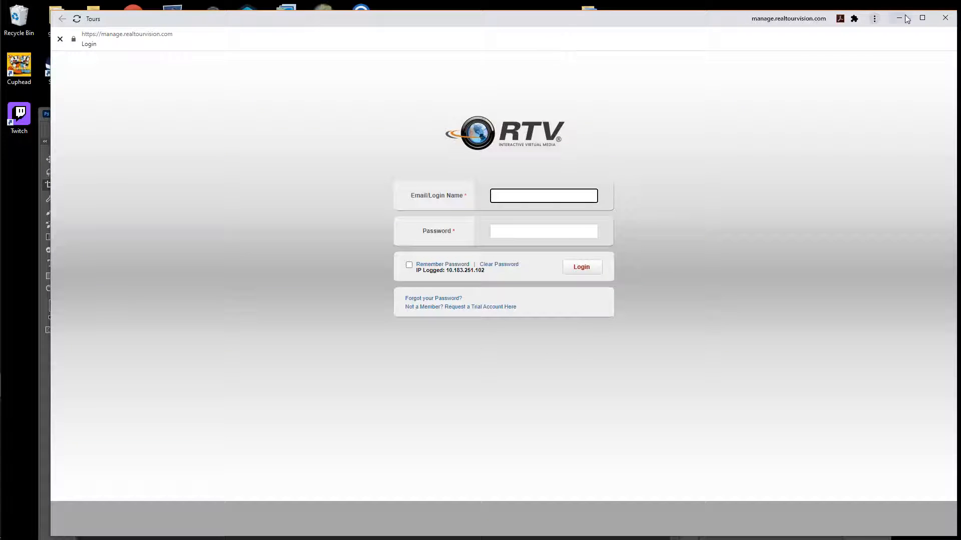
click(899, 19)
drag(526, 111, 539, 48)
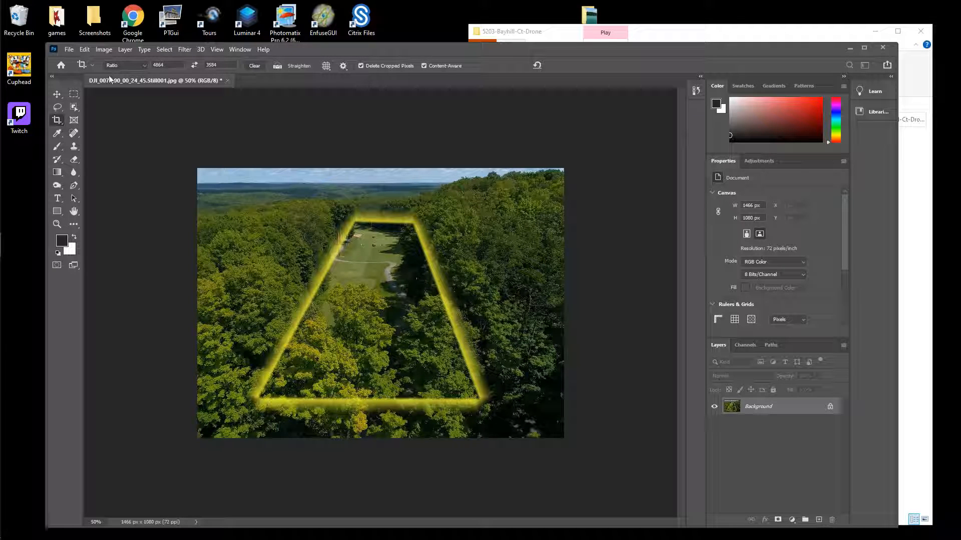
Browse the Edit, Help and Image menus, then close the cropped still without saving
click(84, 50)
click(264, 50)
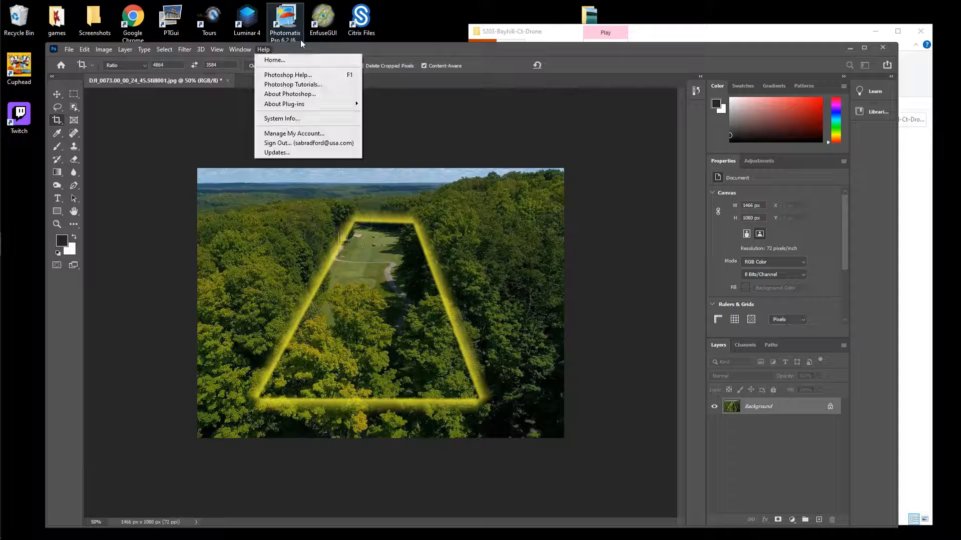
click(310, 48)
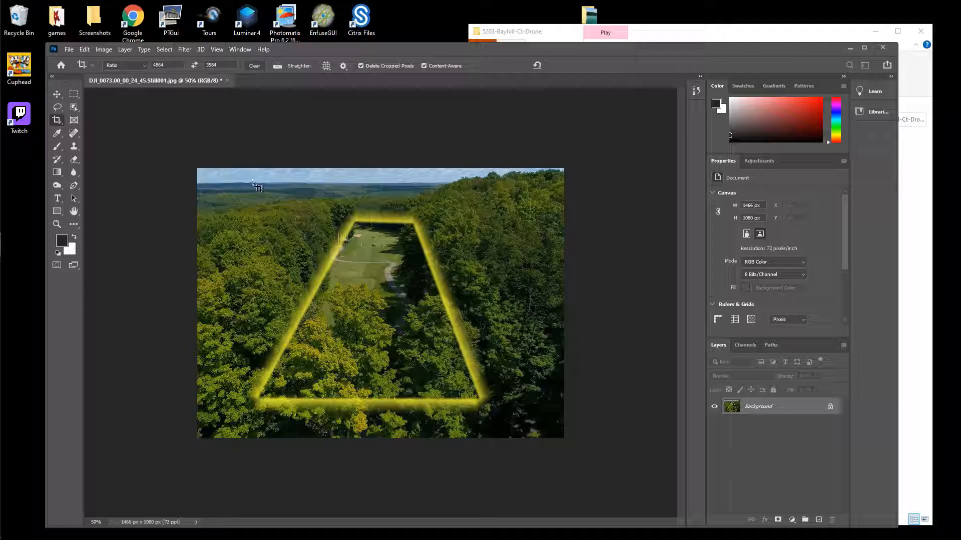
click(103, 50)
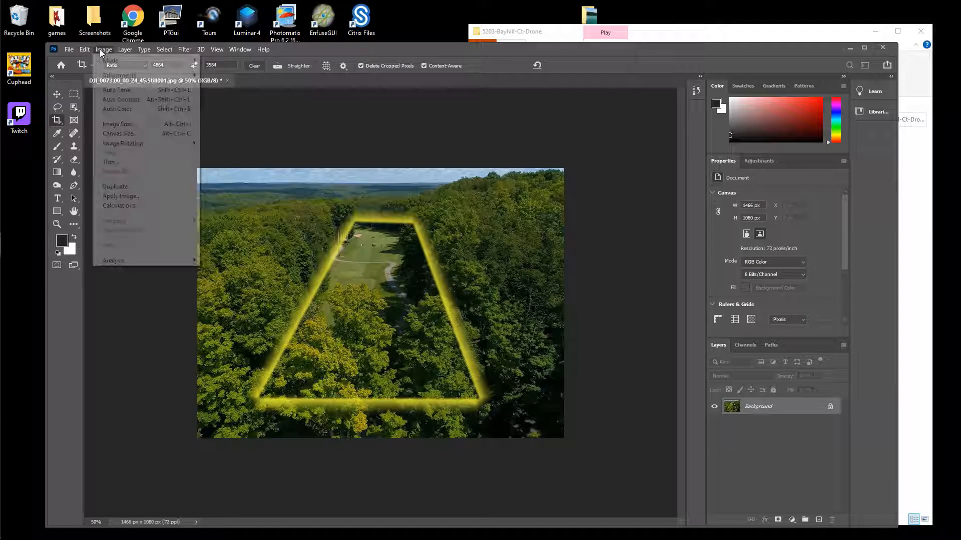
mouse_move(90, 52)
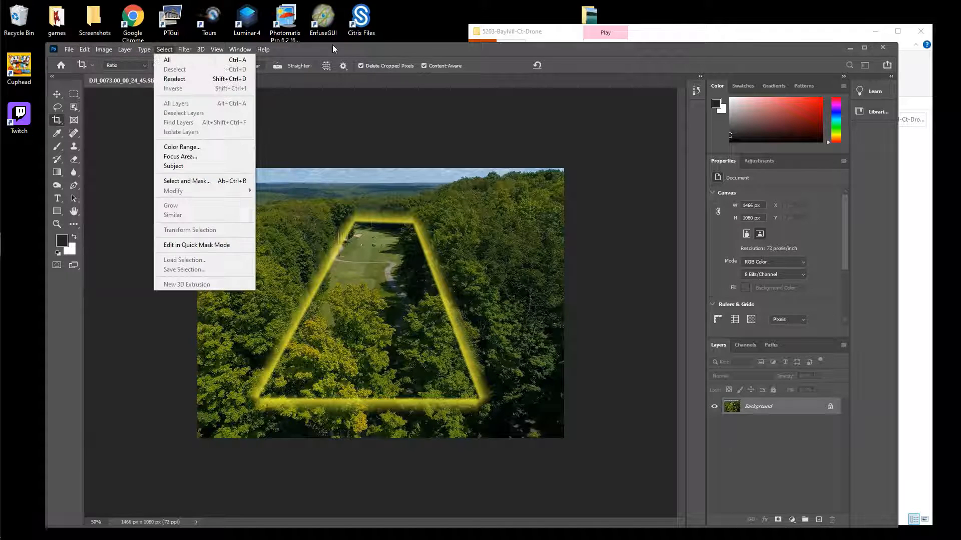
click(386, 53)
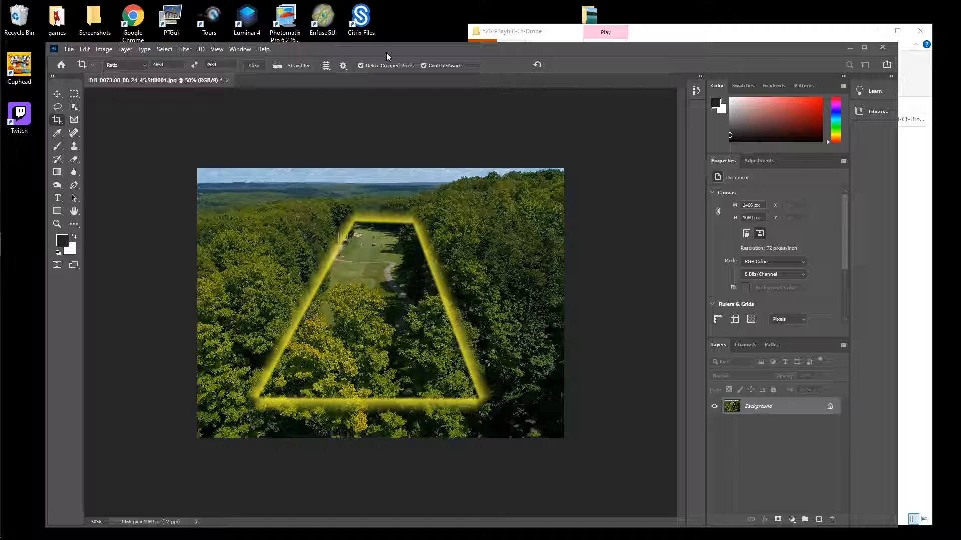
click(227, 80)
click(466, 238)
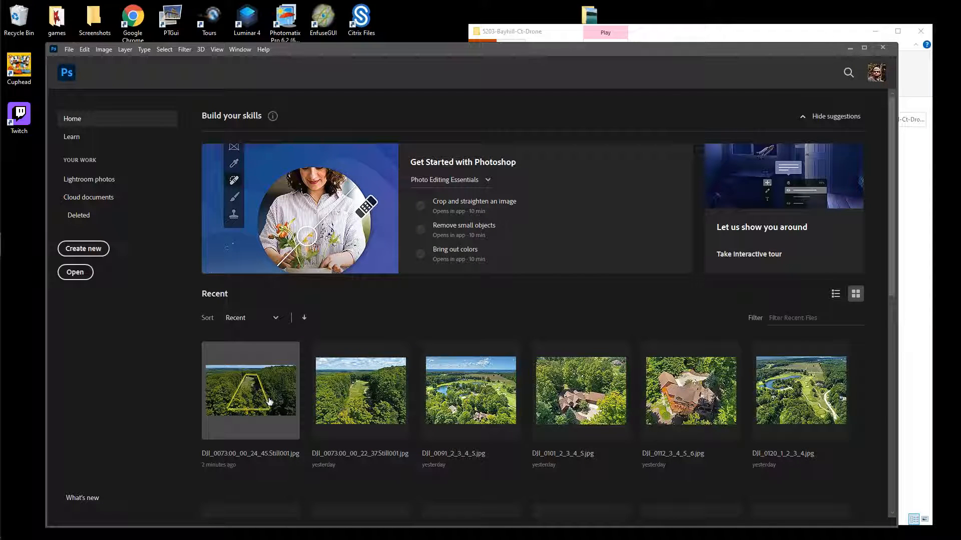
Reopen DJI_0073.00_00_24_45.Still001 from PhotomatixResults01 and move Photoshop down to uncover Explorer
click(69, 49)
click(82, 70)
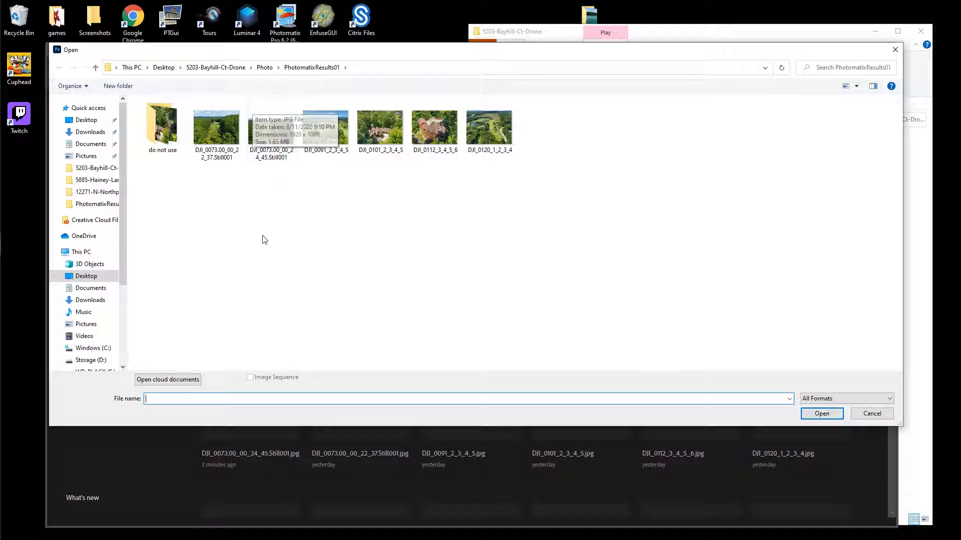
double_click(277, 135)
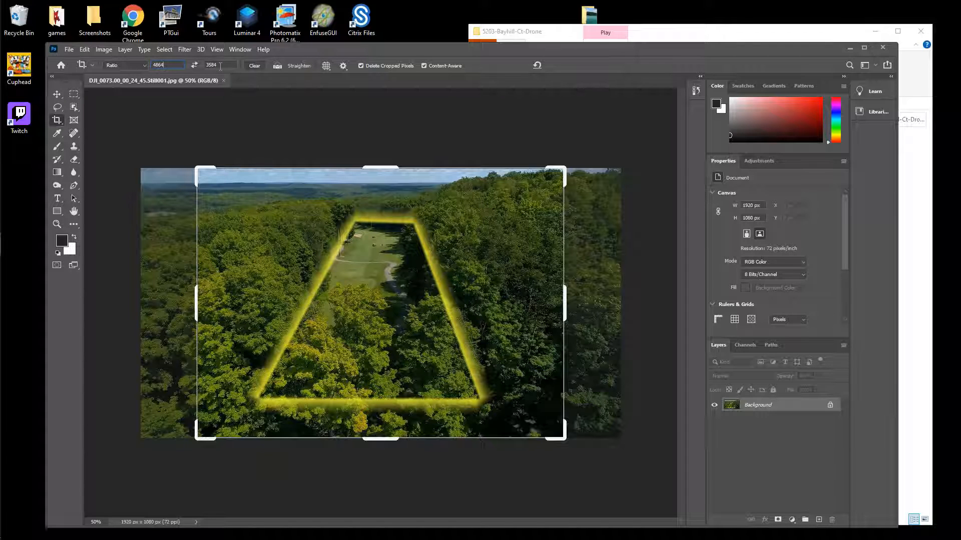
drag(581, 53, 570, 239)
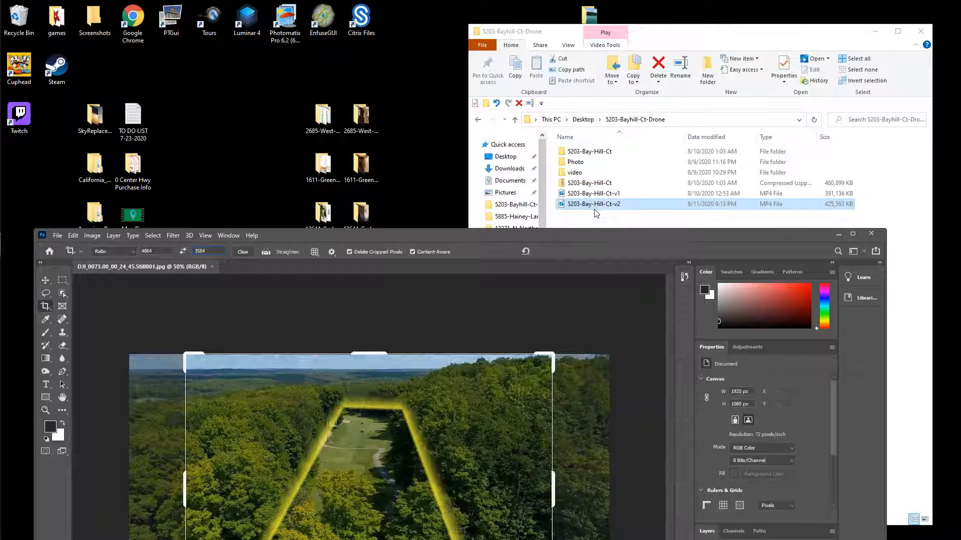
Confirm DJI_0091_2_3_4_5 in Photo > PhotomatixResults01 measures 4860 × 3647, then return to Photoshop
double_click(590, 164)
double_click(604, 193)
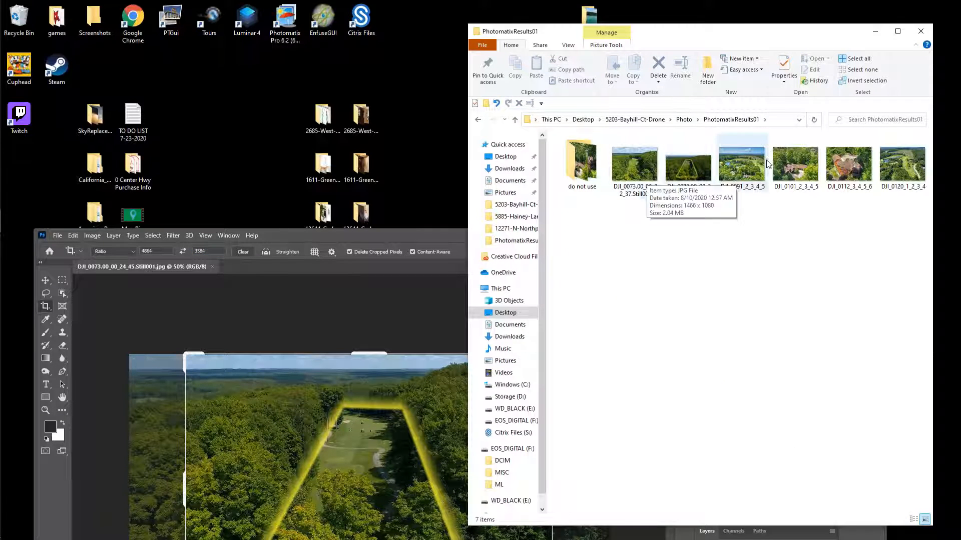
right_click(749, 161)
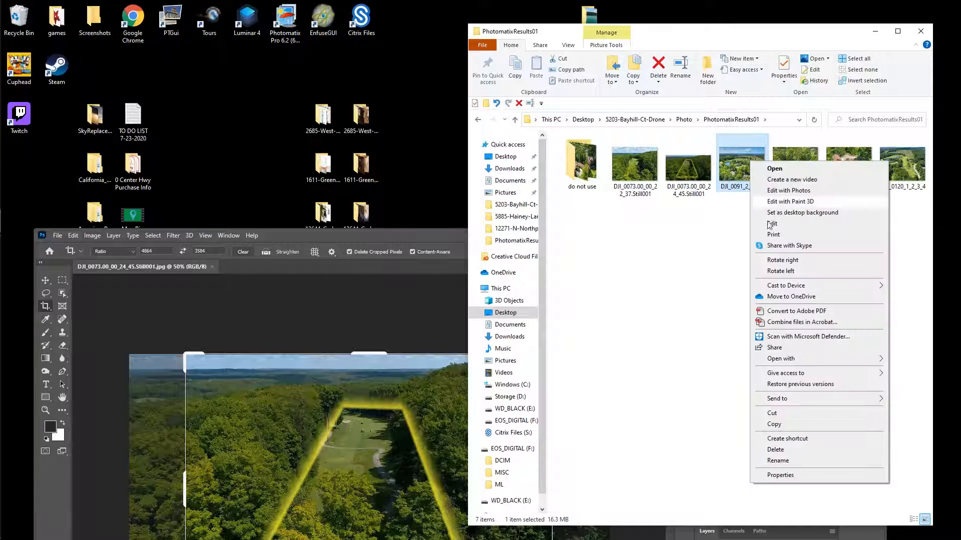
click(802, 475)
drag(858, 169, 687, 109)
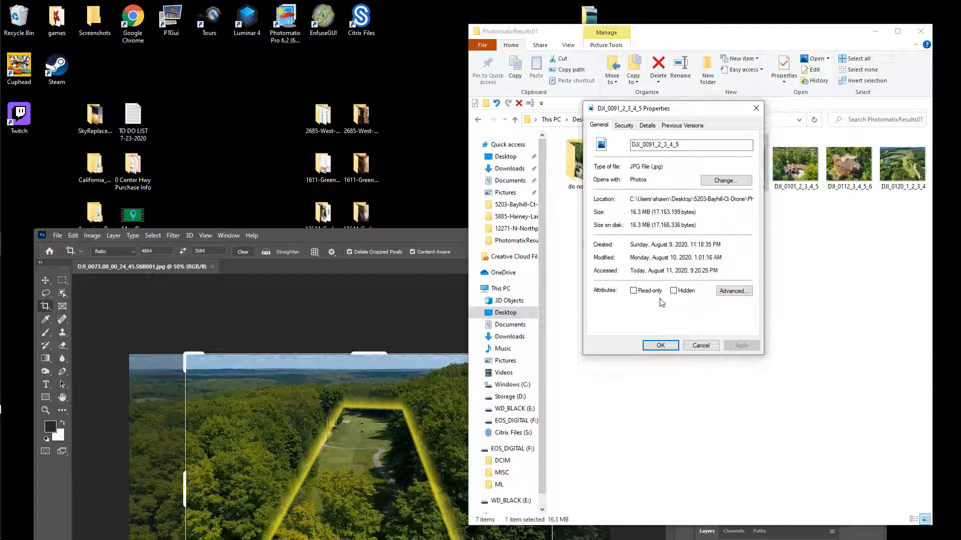
click(647, 125)
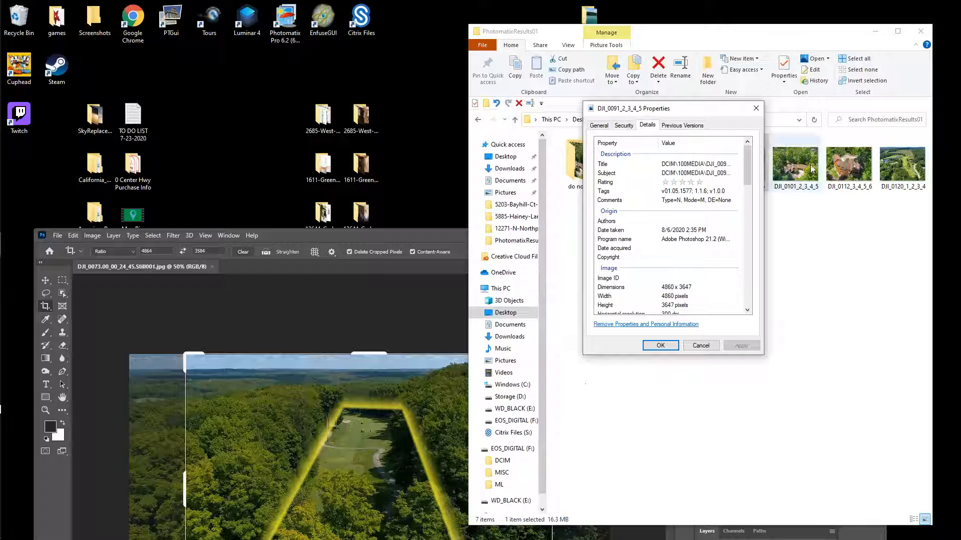
click(756, 108)
click(377, 230)
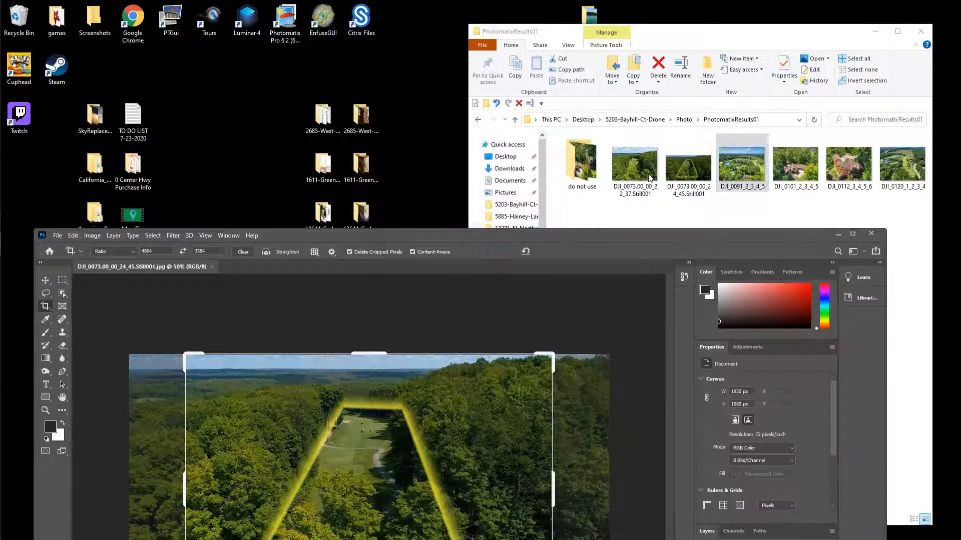
drag(466, 233, 481, 36)
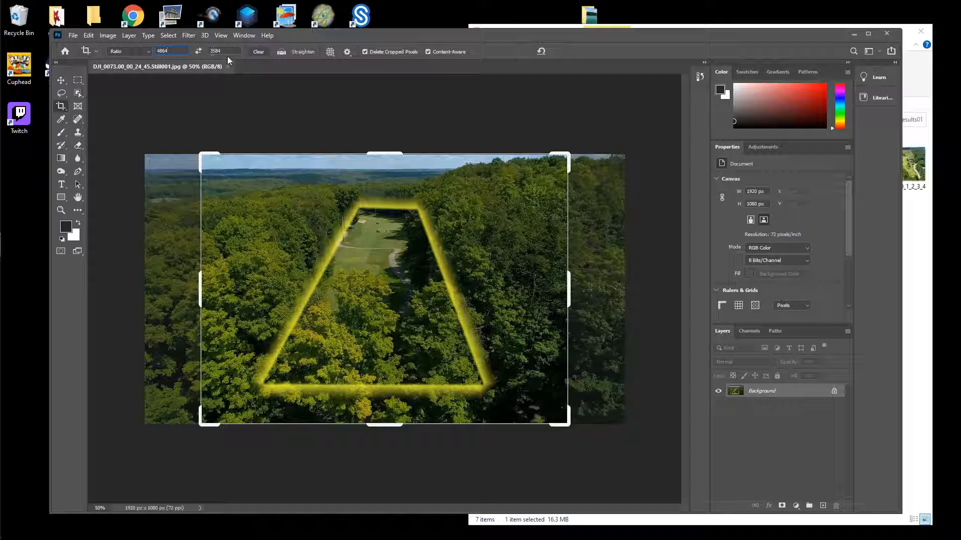
Crop the still at the 4864:3584 ratio with the photo shifted down in the frame
key(Tab)
click(393, 303)
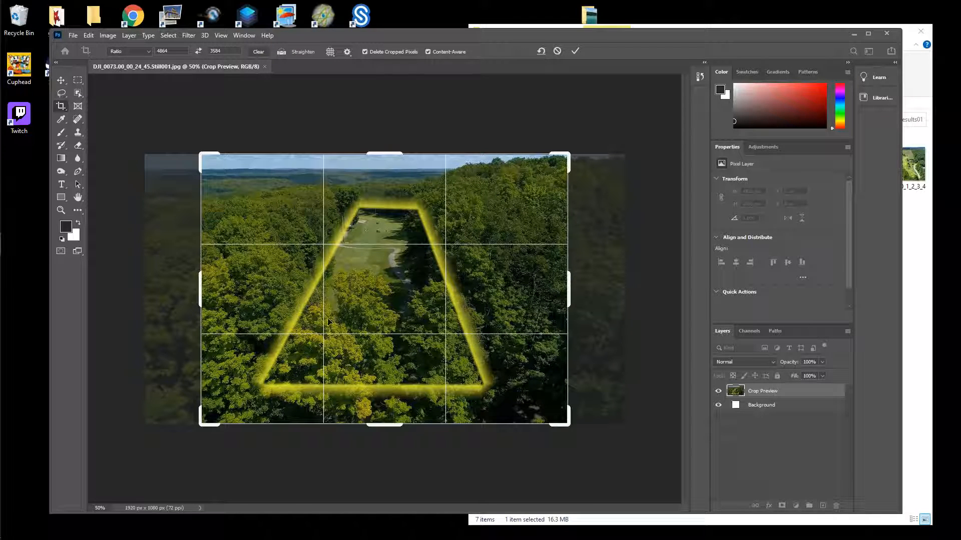
mouse_move(376, 307)
mouse_down()
mouse_move(351, 231)
mouse_move(363, 239)
mouse_move(369, 306)
mouse_move(380, 304)
mouse_up()
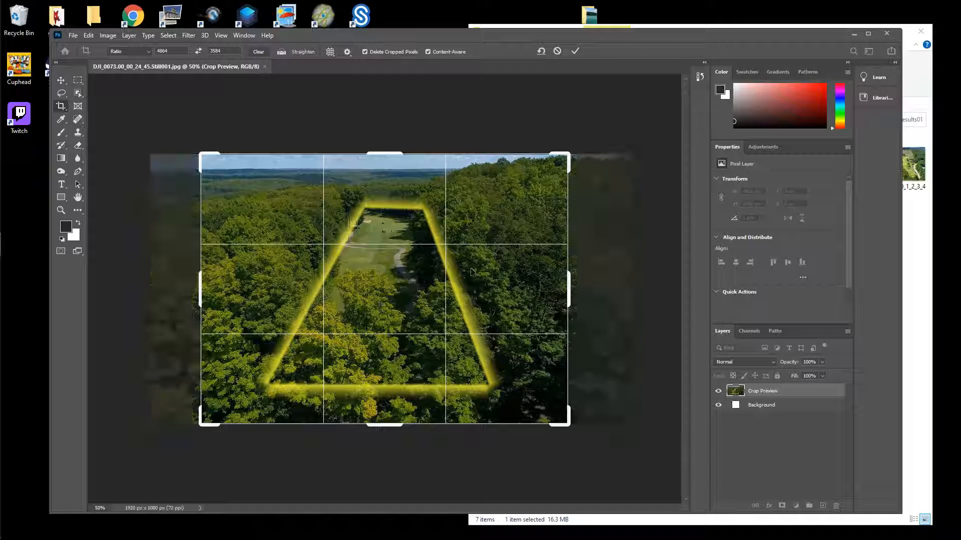
click(575, 51)
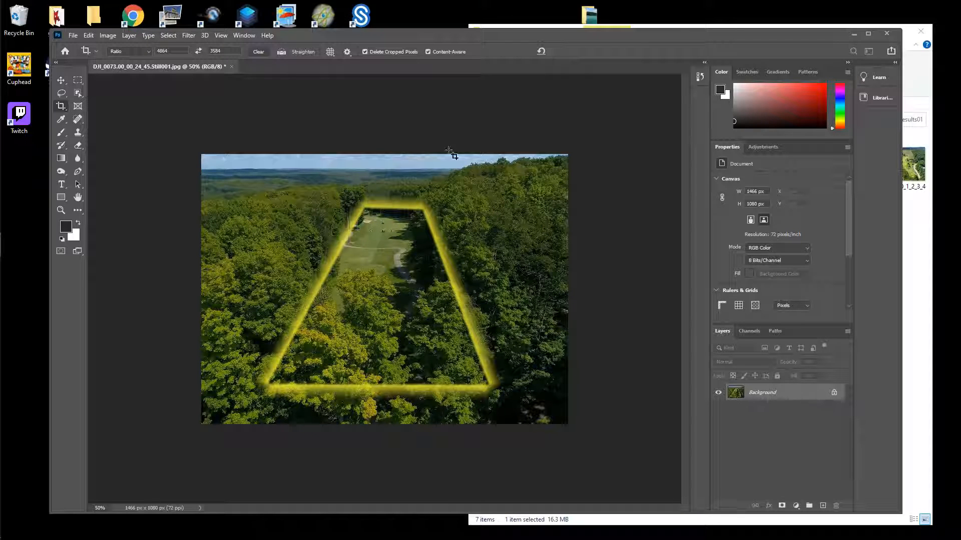
Undo that crop and recrop to 1466 × 1080 px, repositioning to remove the white strip
click(88, 35)
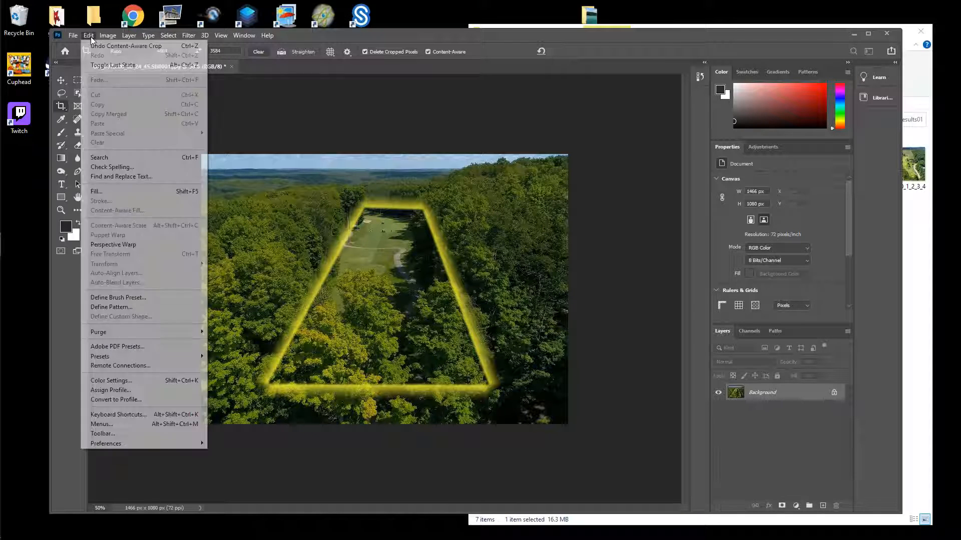
click(107, 45)
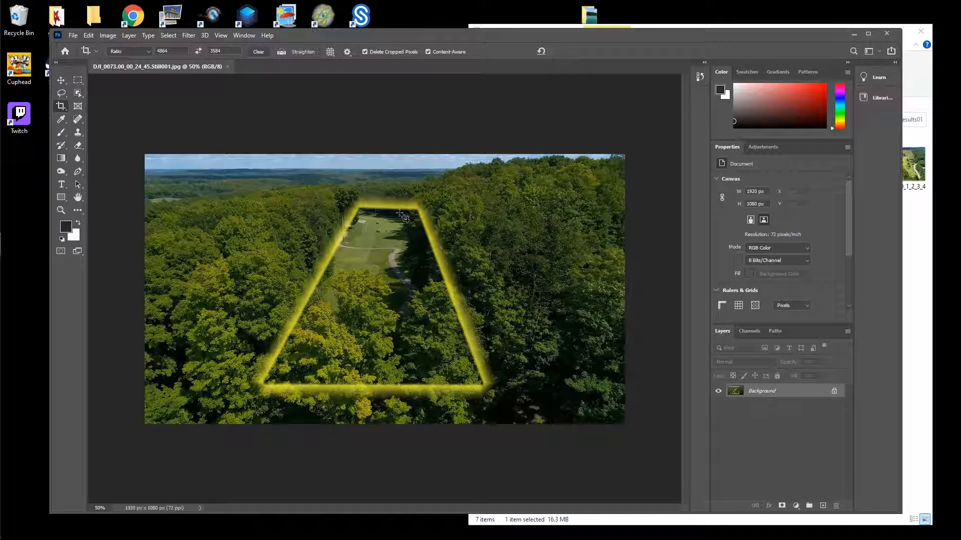
click(61, 107)
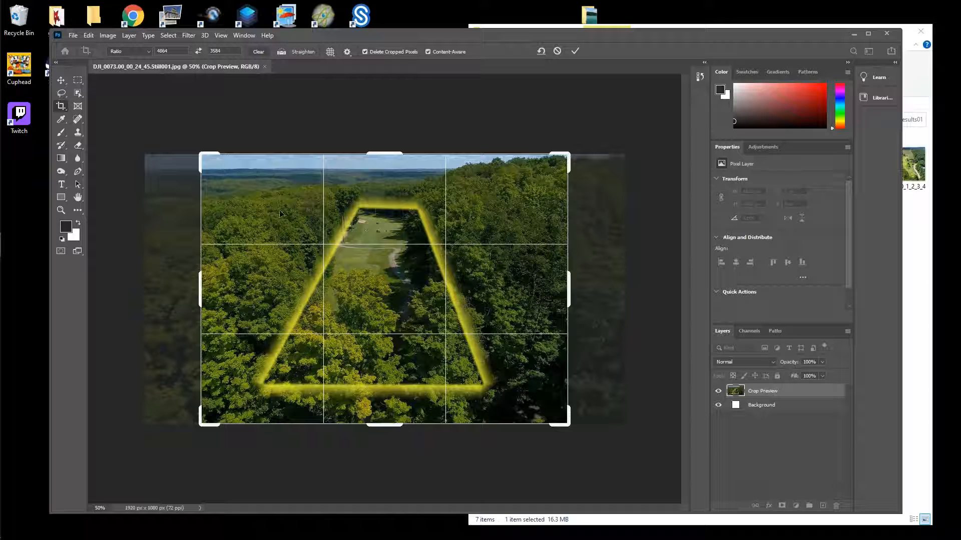
drag(287, 265, 230, 265)
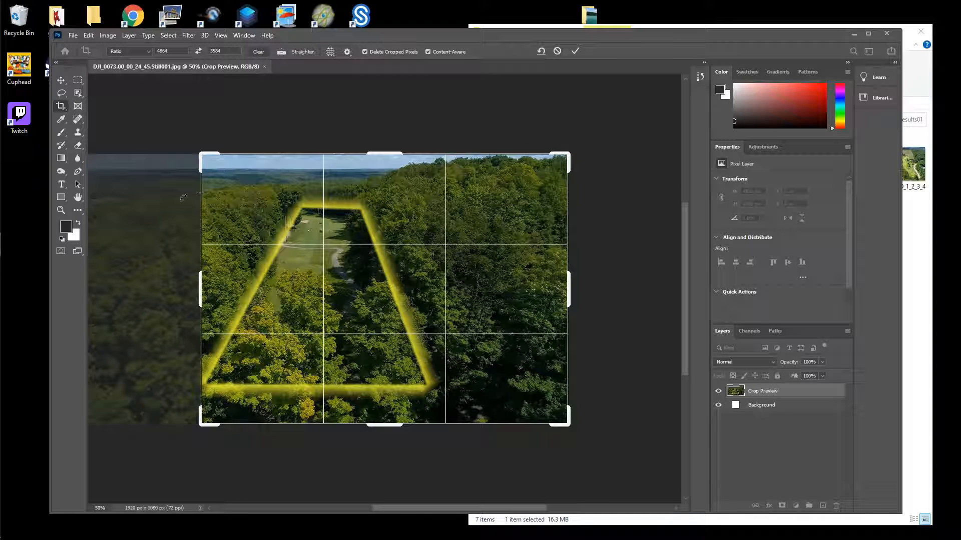
mouse_move(299, 361)
mouse_down()
mouse_move(278, 361)
mouse_move(306, 375)
mouse_move(295, 379)
mouse_up()
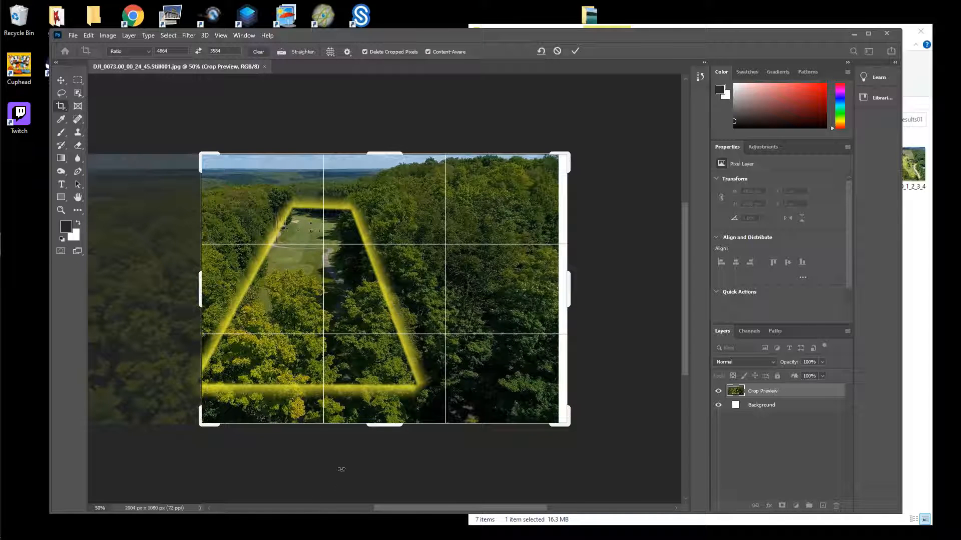
drag(316, 295, 240, 331)
drag(288, 289, 347, 358)
drag(391, 328, 439, 284)
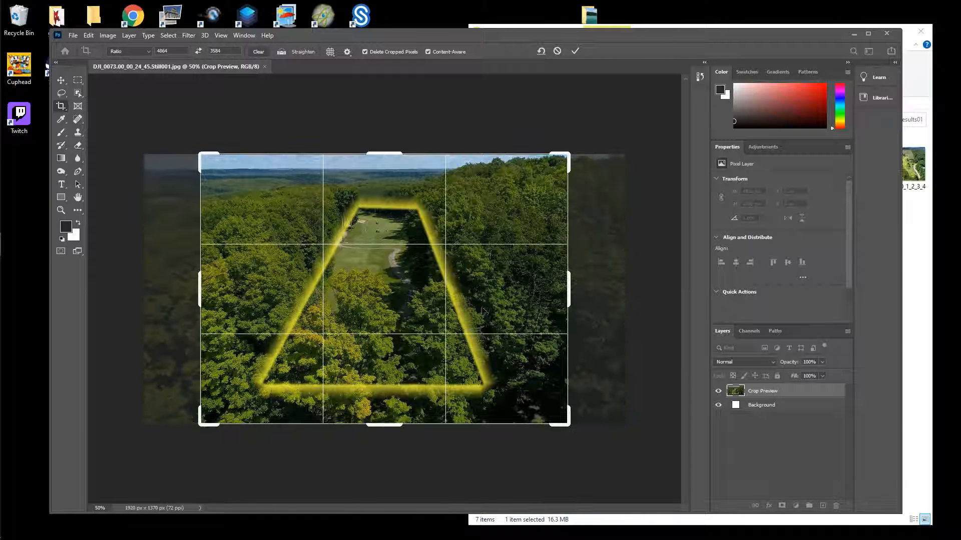
click(575, 50)
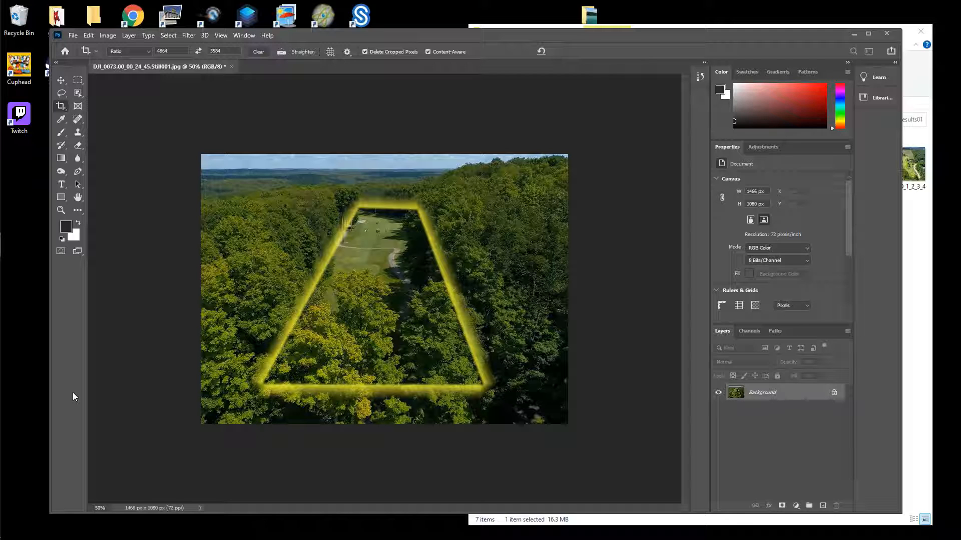
click(854, 34)
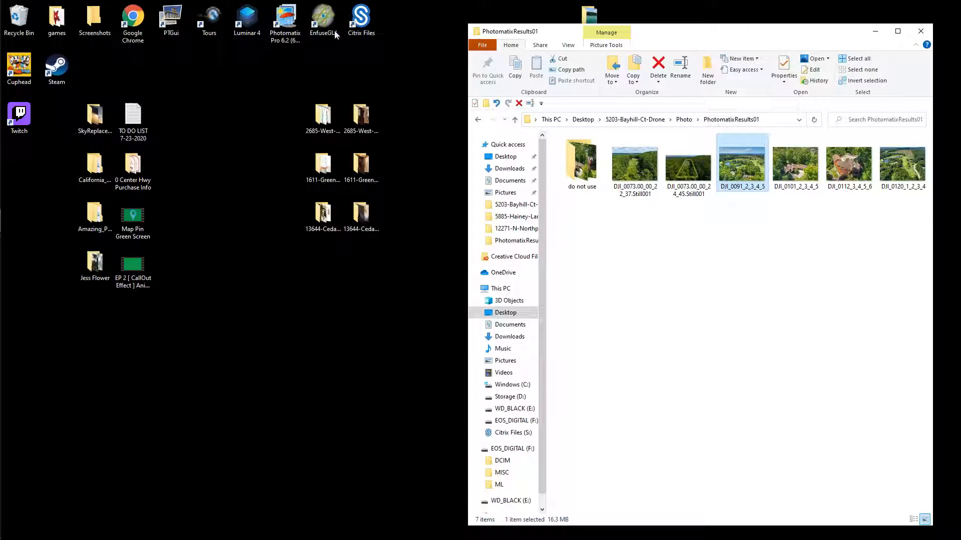
Launch the Tours desktop shortcut to show the tours.bluelavamedia.com listings page in Chrome
click(214, 26)
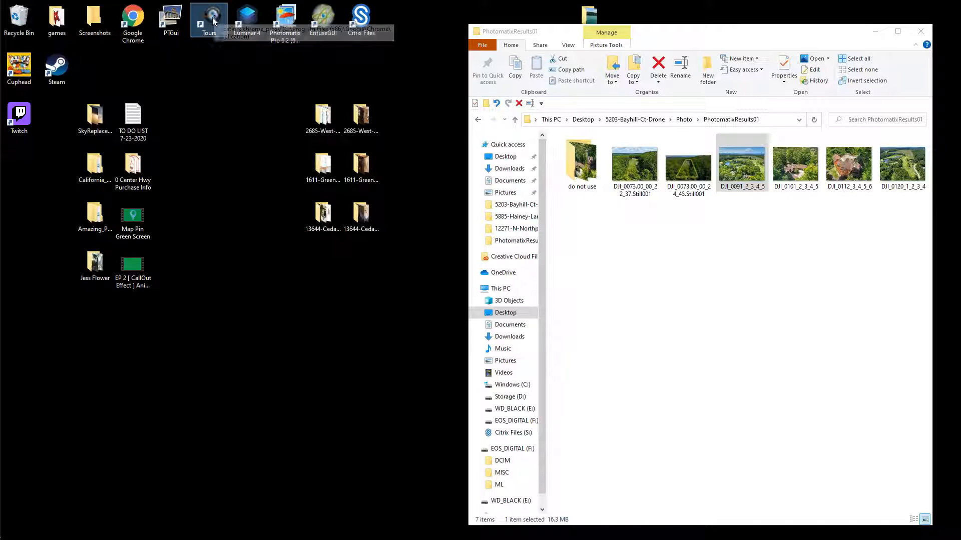
click(211, 95)
double_click(208, 23)
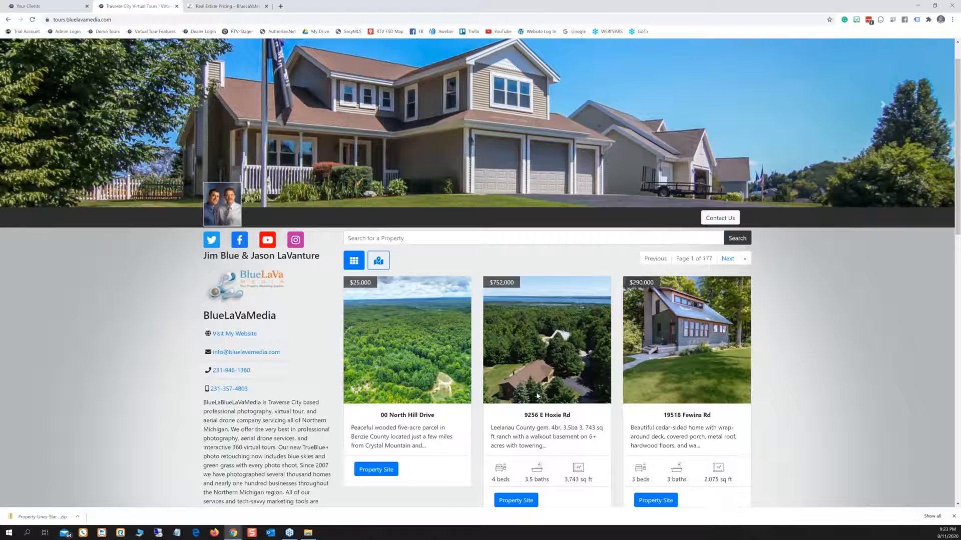
scroll(460, 253, up, 1)
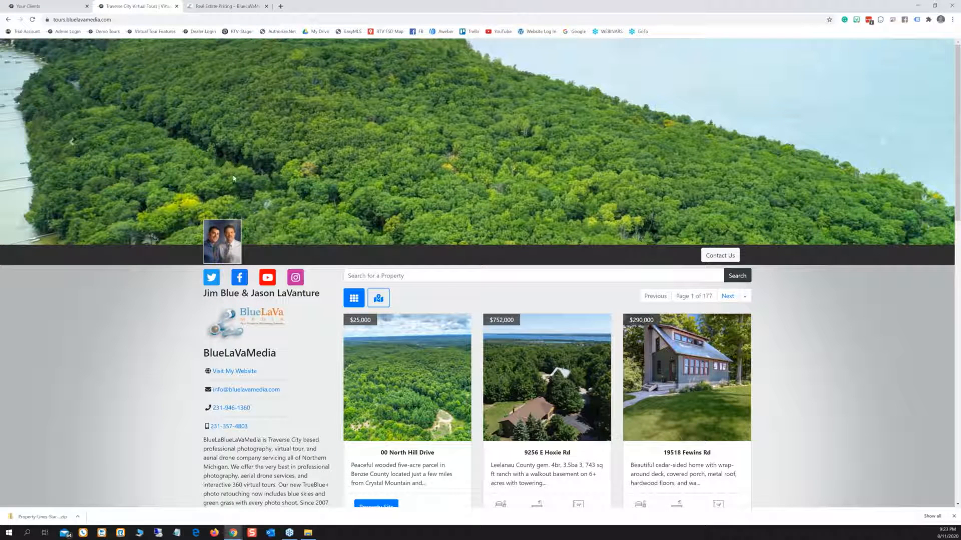